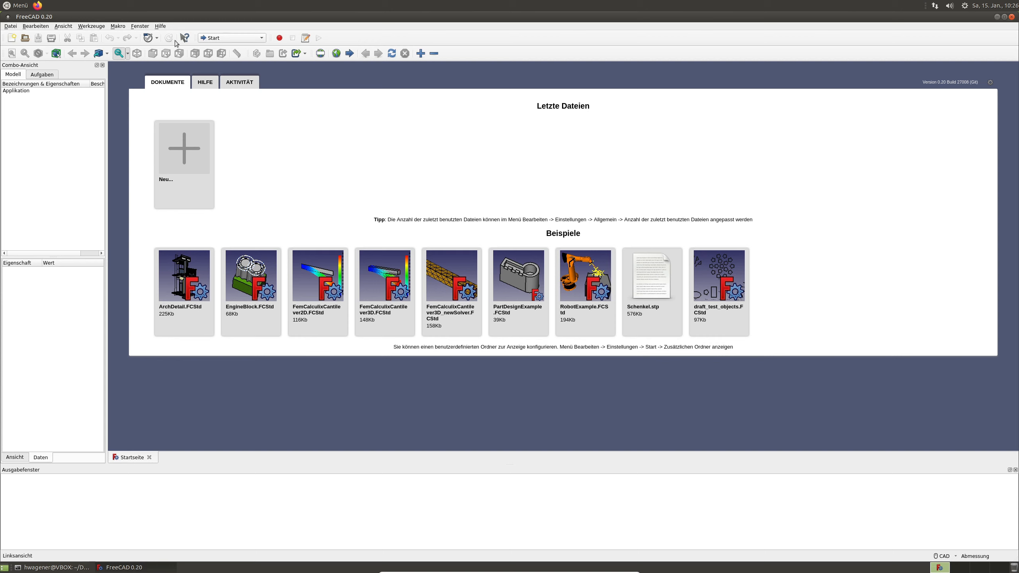
Step: Look up the program's version and build information, and close the information window
click(160, 27)
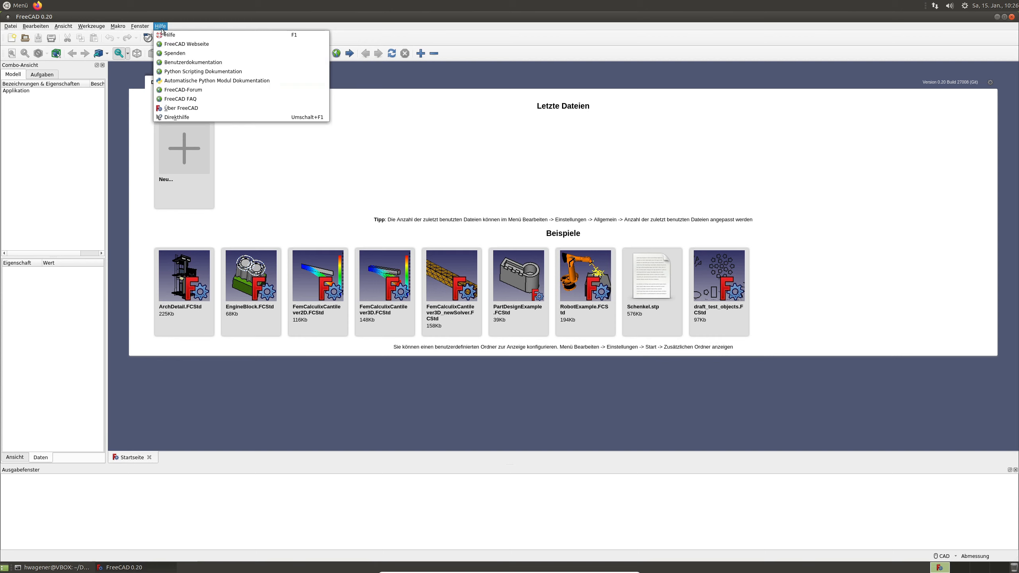
click(189, 109)
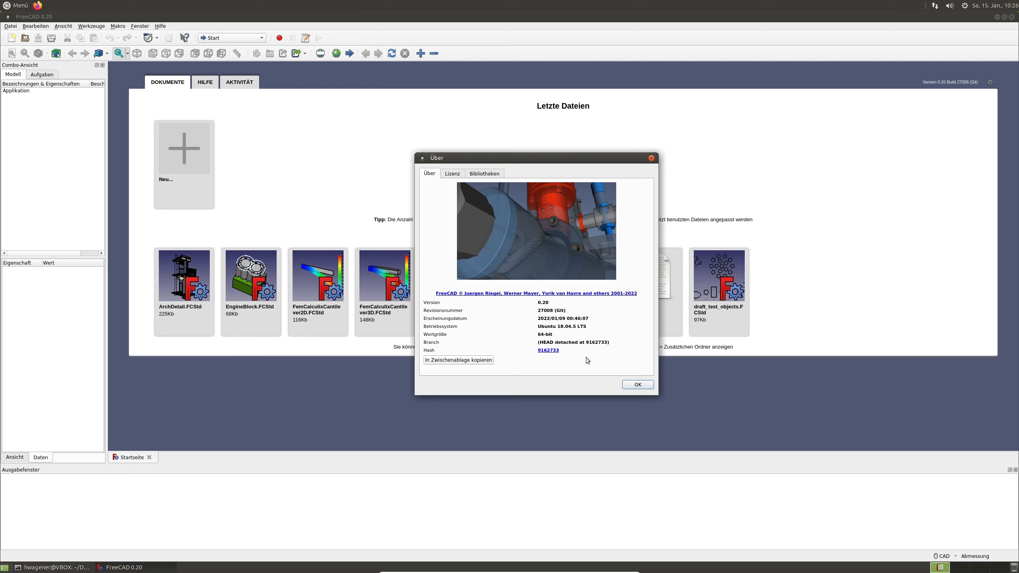
click(637, 385)
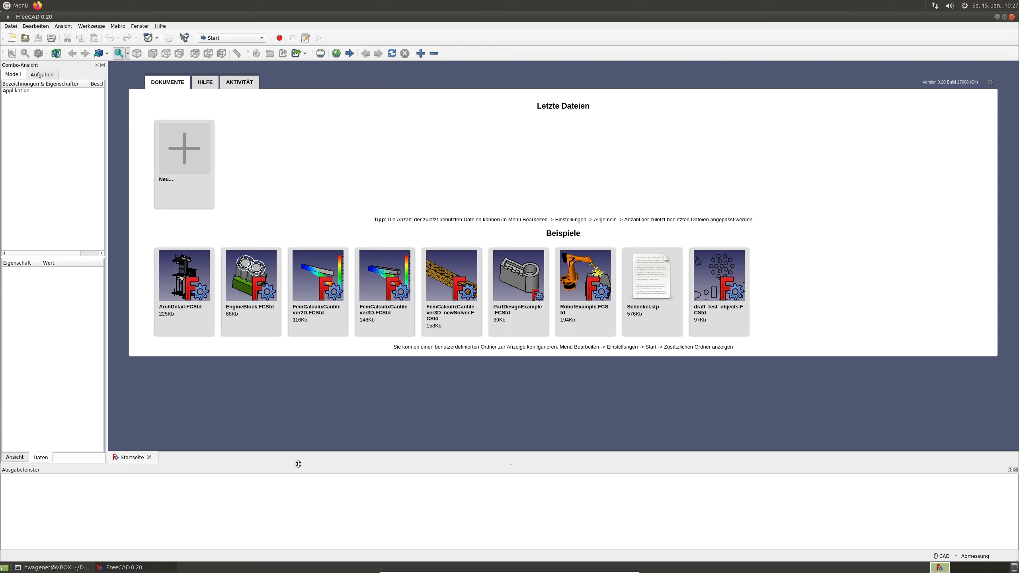
Step: Reduce the height of the output window and widen the combo view slightly
mouse_move(298, 464)
mouse_down()
mouse_move(296, 507)
mouse_move(295, 483)
mouse_up()
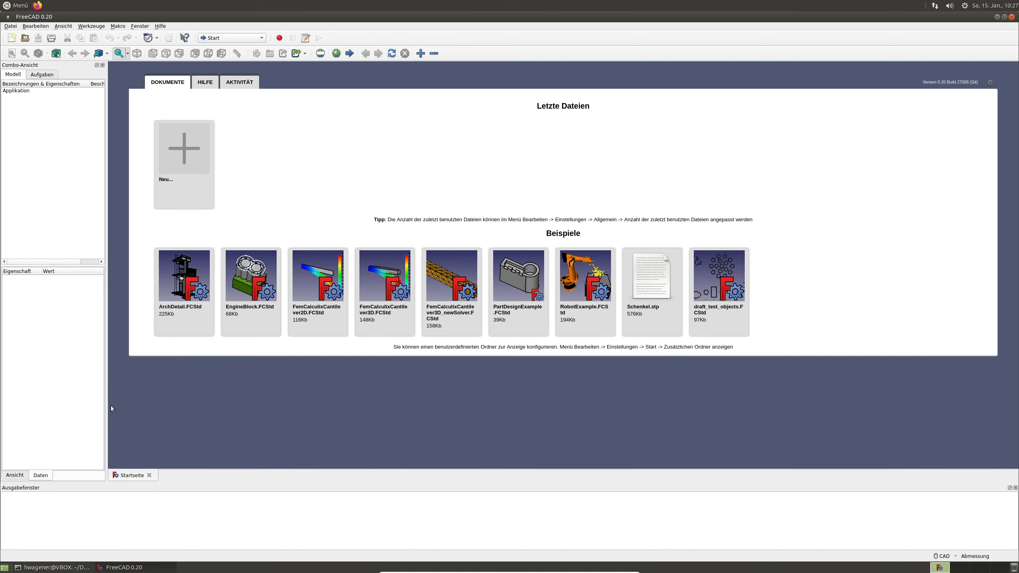
drag(106, 402, 113, 402)
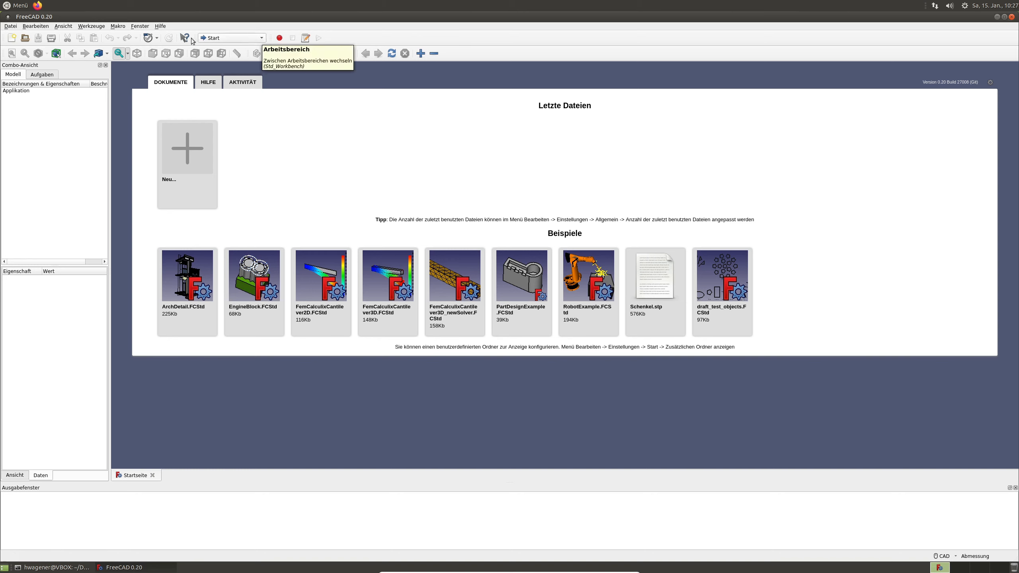
Step: Set Part Design as the module loaded automatically after startup in the general preferences
click(261, 38)
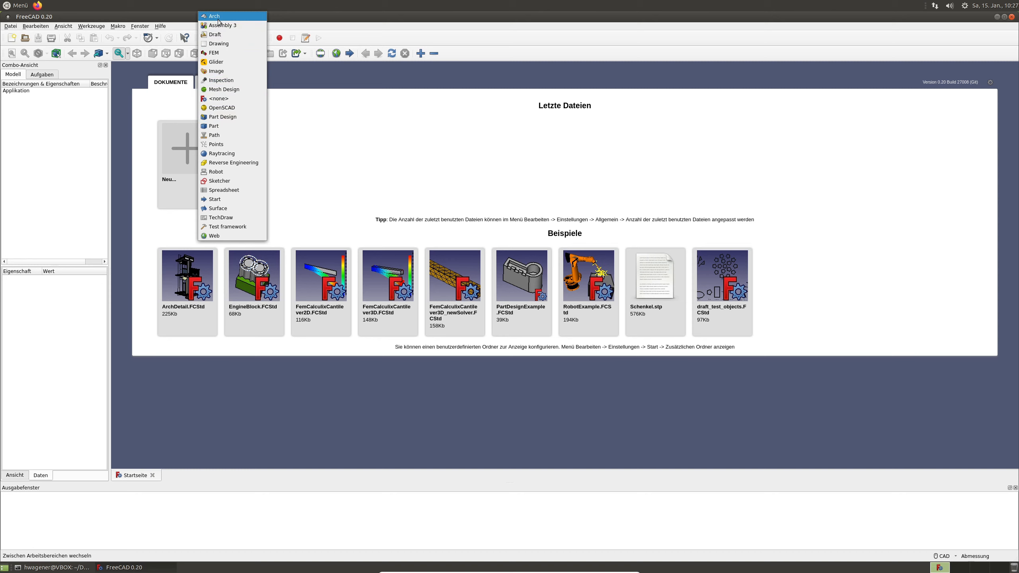
click(35, 27)
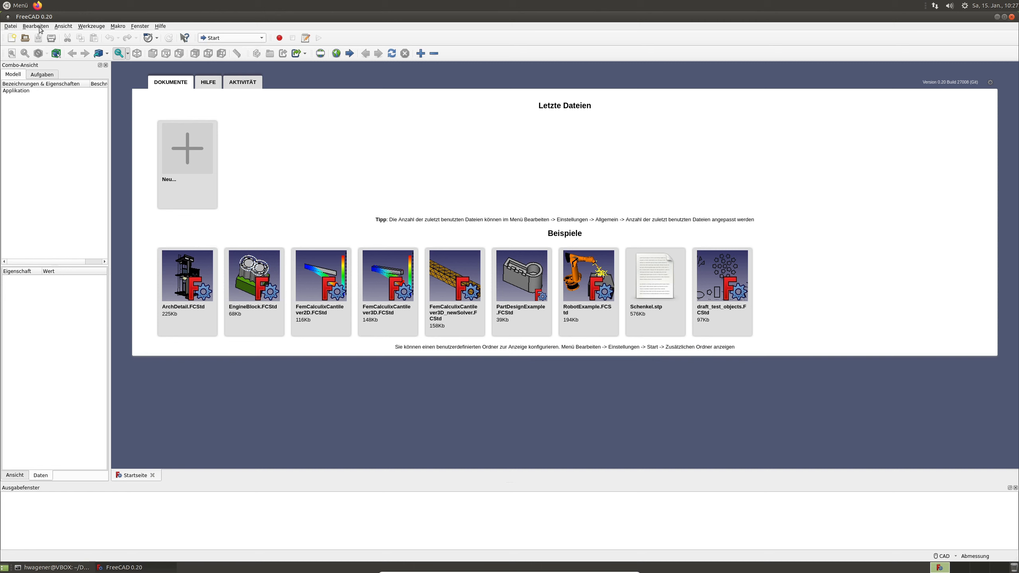
click(36, 26)
click(59, 196)
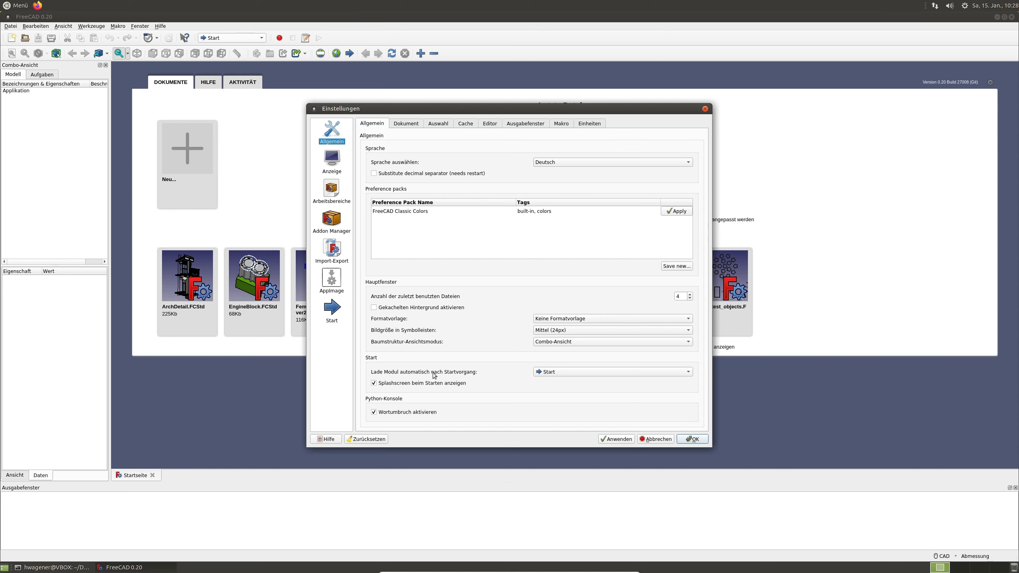
click(611, 372)
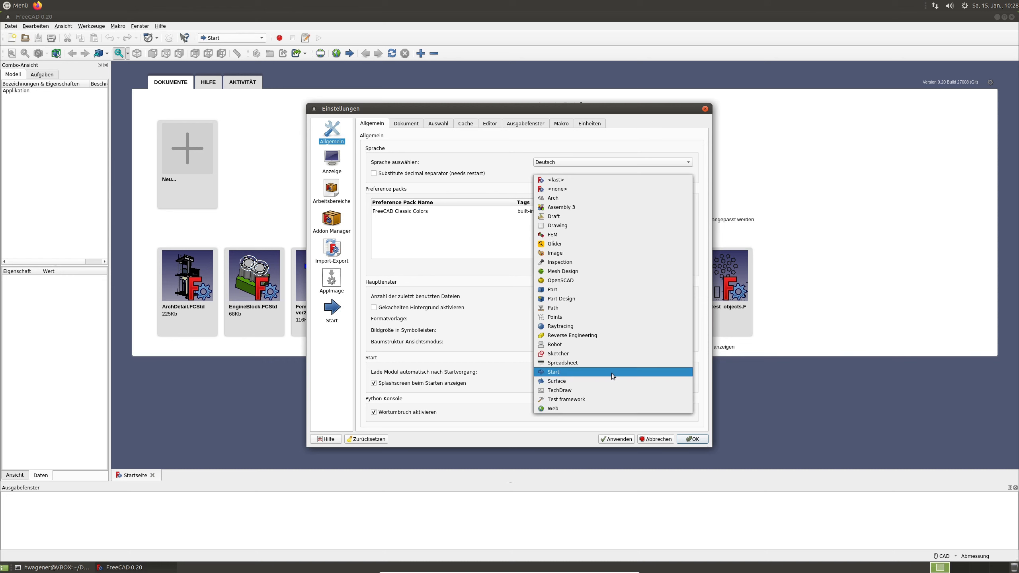
click(571, 300)
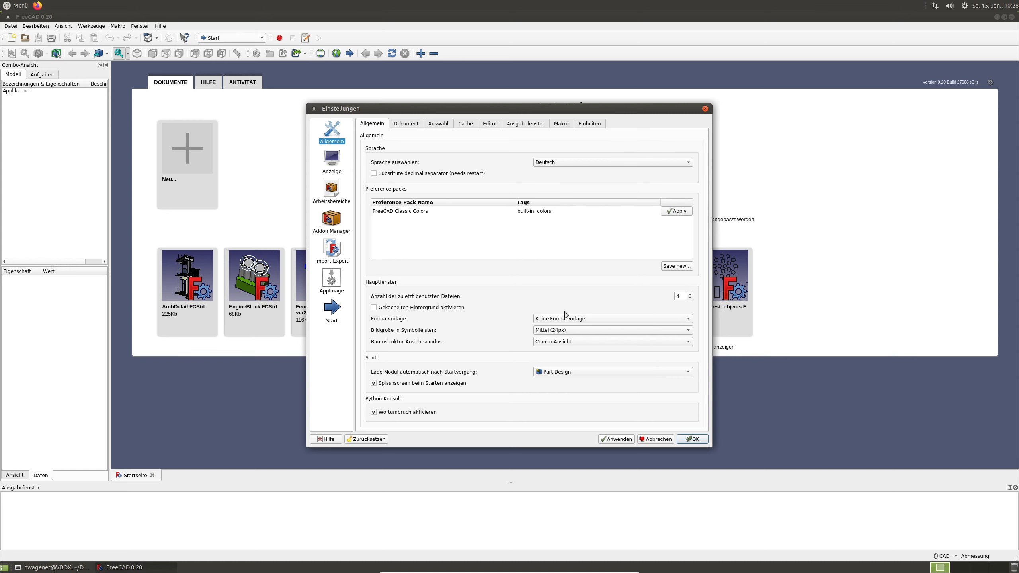
Step: Enter the author's name in the document preferences for authorship and licence, leaving the company empty
click(409, 124)
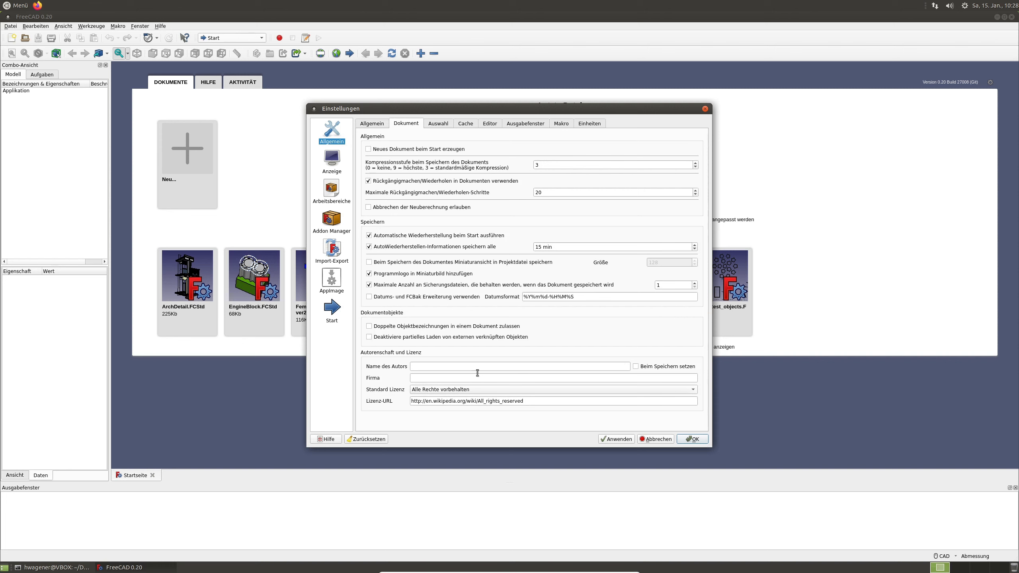
click(425, 367)
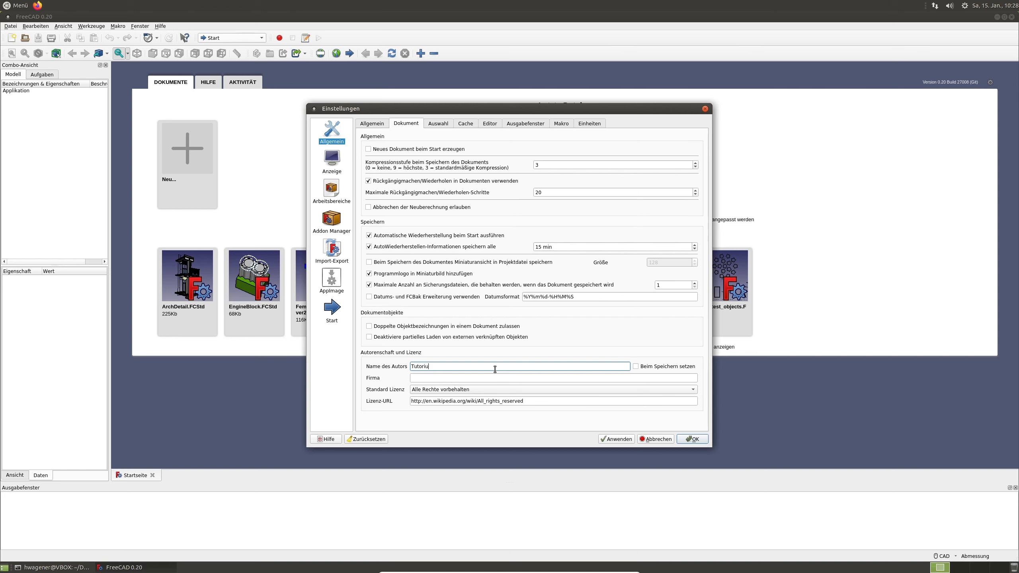
click(448, 379)
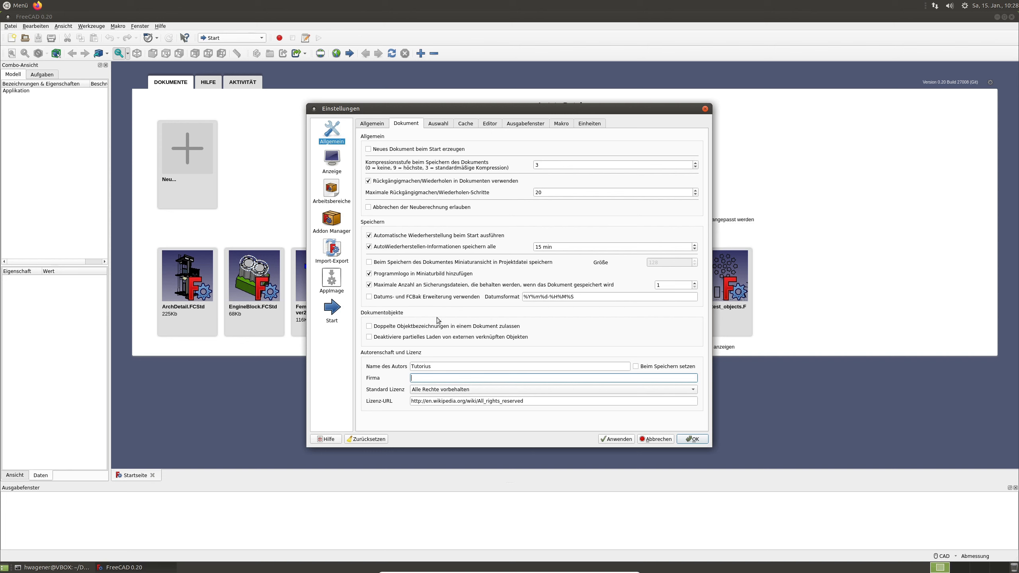
Step: Set the tab width to 2 in the editor preferences and clear the indent width
click(441, 125)
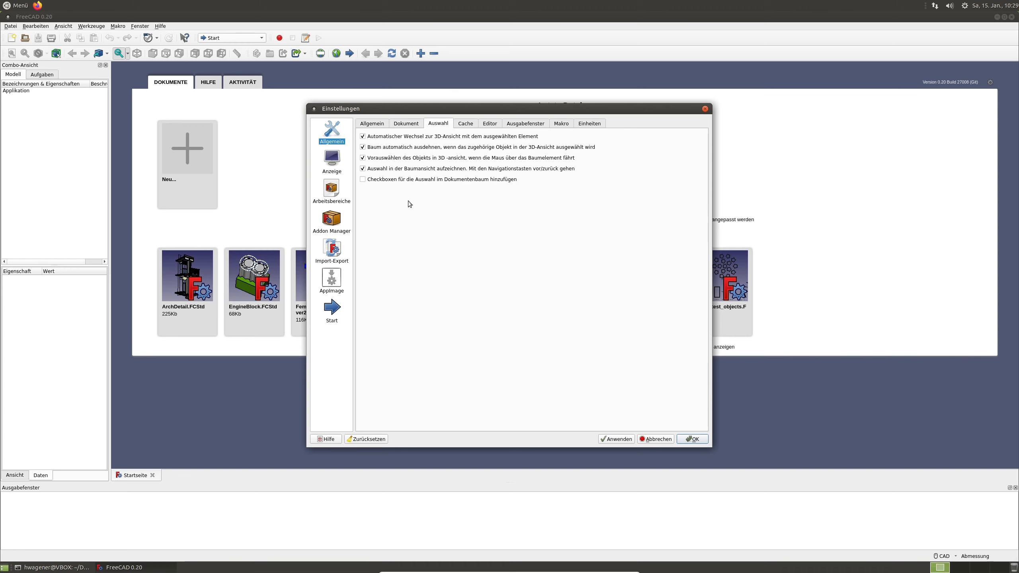
click(466, 125)
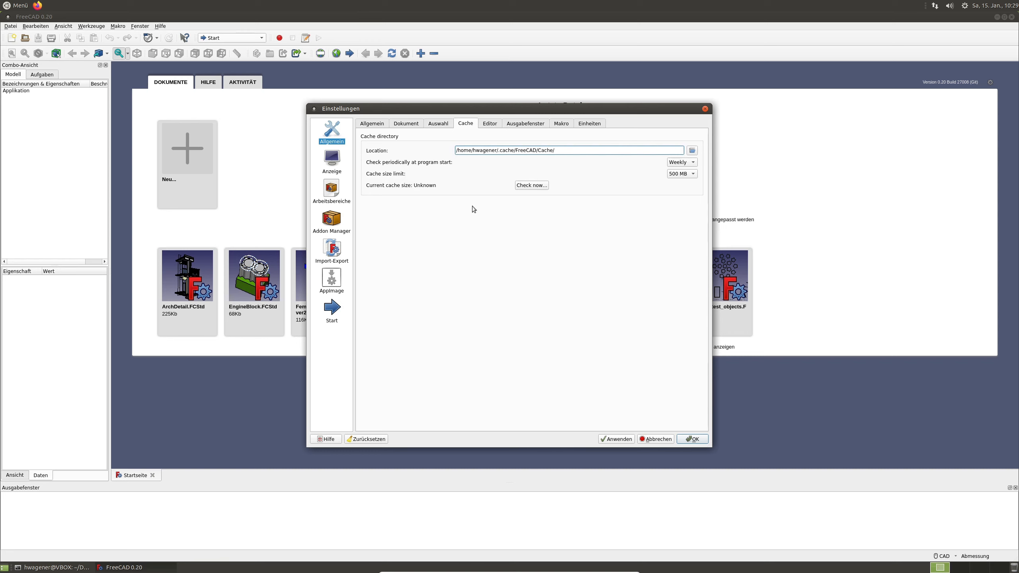
click(490, 124)
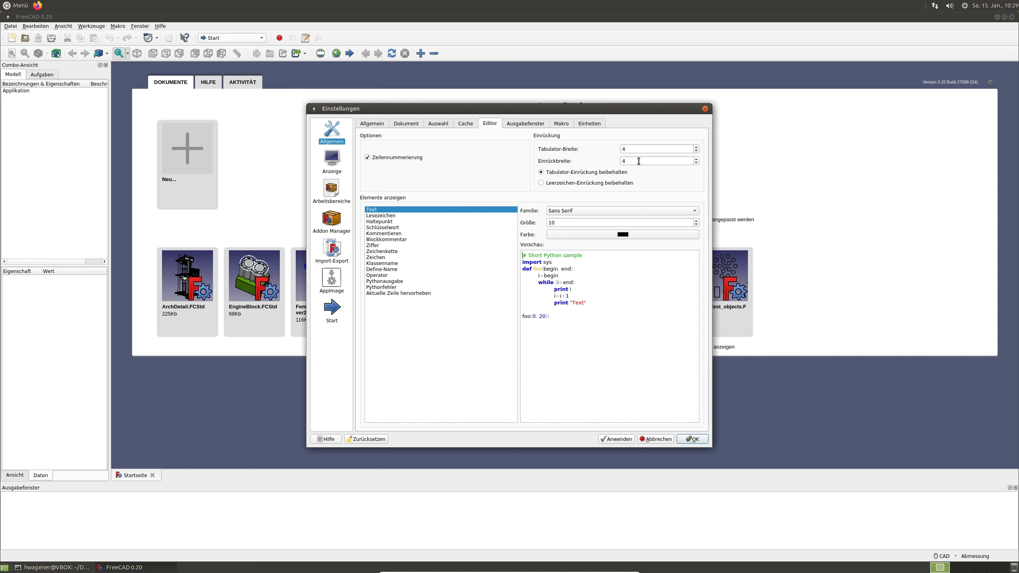
click(632, 150)
key(Delete)
text(2)
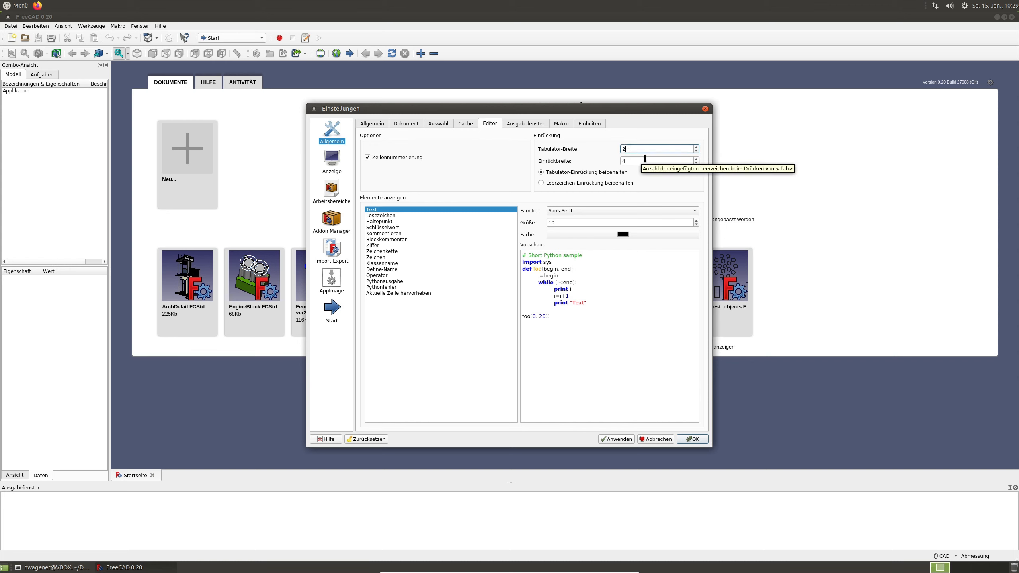
click(628, 163)
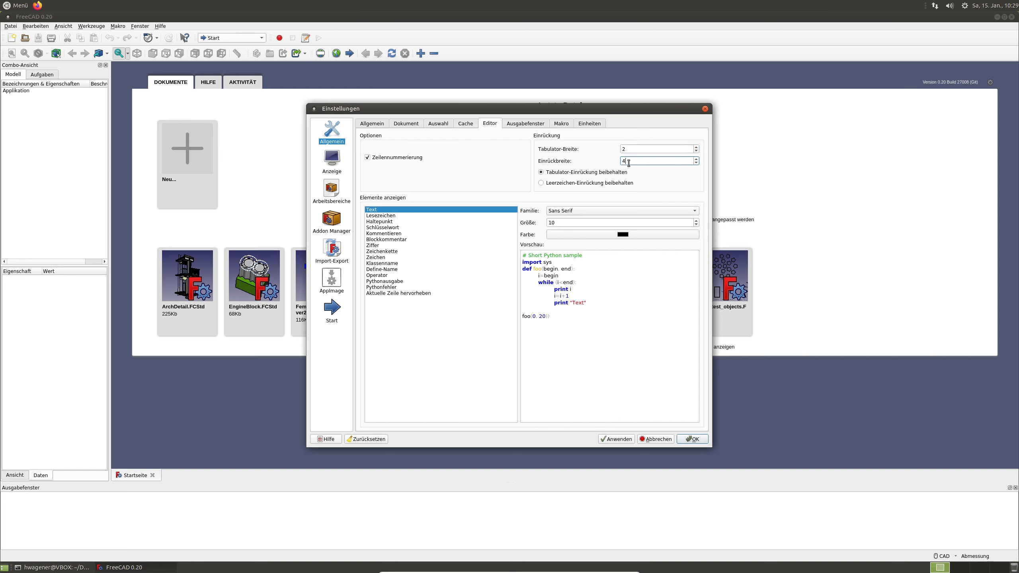
key(BackSpace)
Step: Examine the output window, macro and units preferences, including the number of decimals, and return to the general settings
click(524, 125)
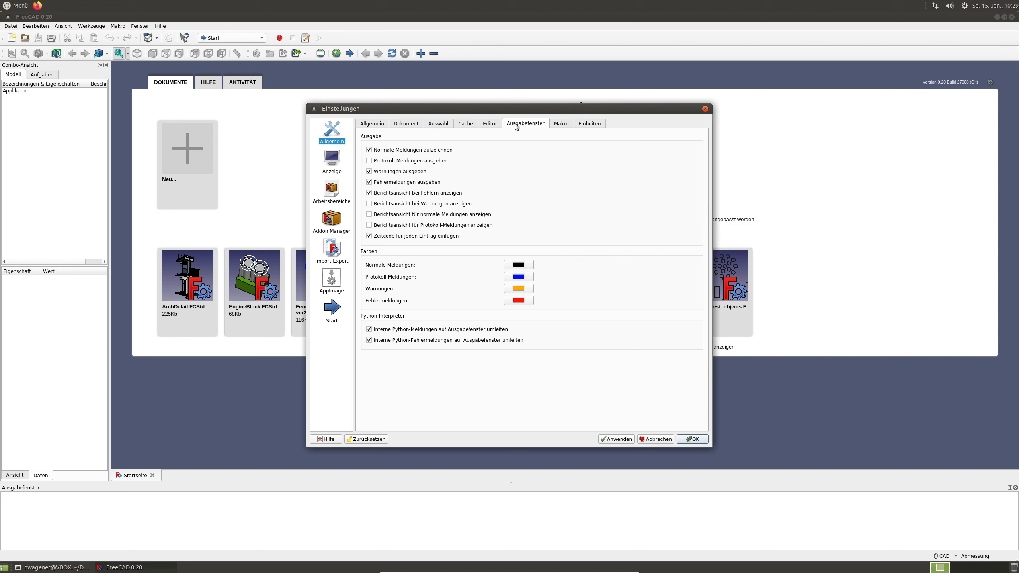
click(561, 124)
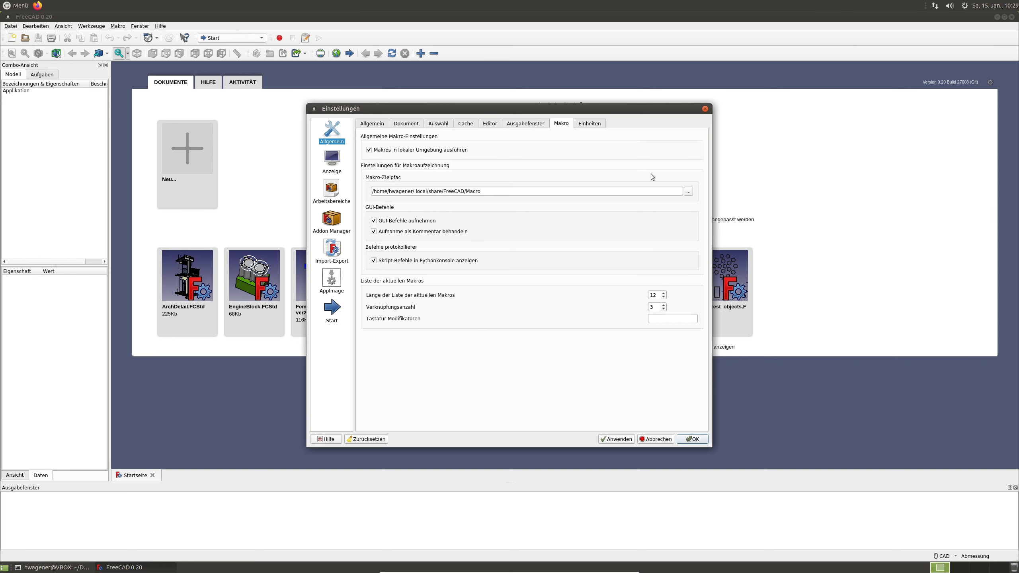
click(590, 123)
click(557, 162)
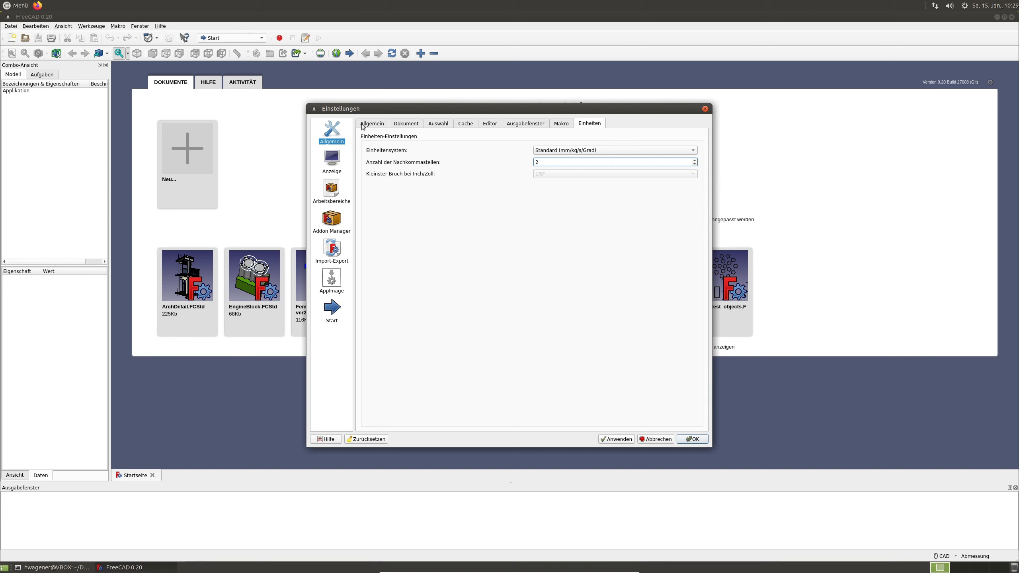
click(377, 124)
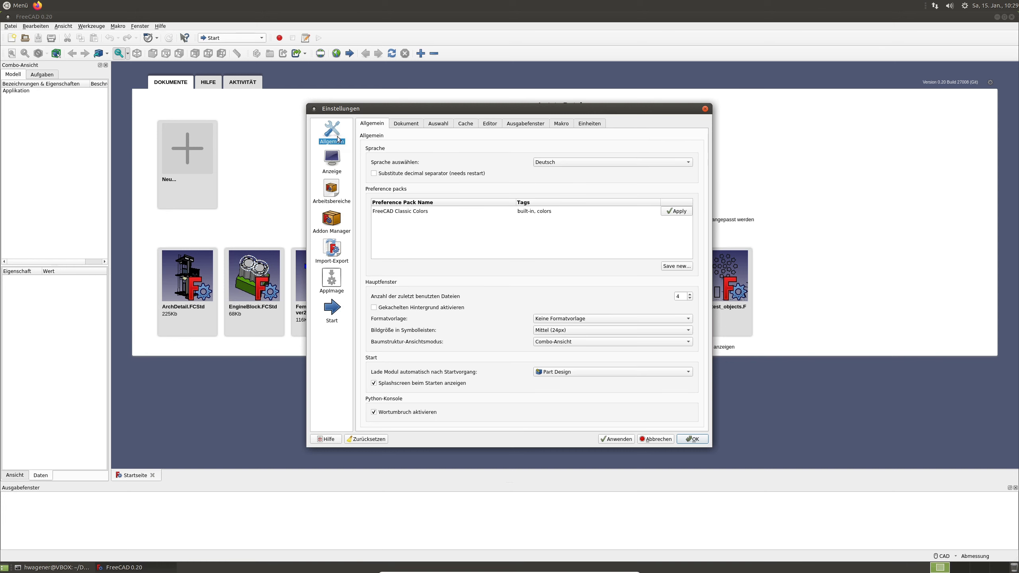
Step: Set the 3D navigation style to Blender in the display preferences
click(337, 163)
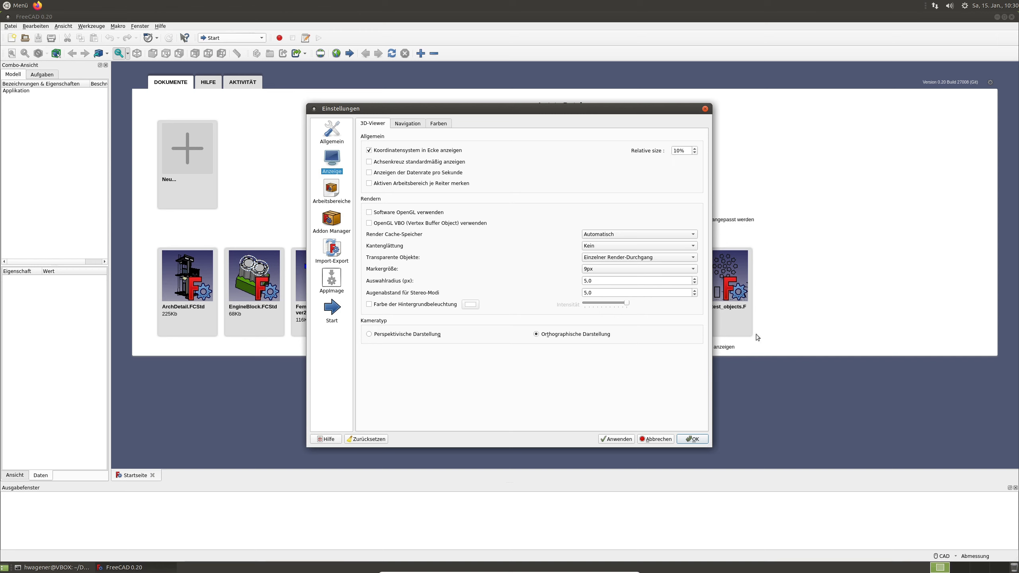
click(406, 124)
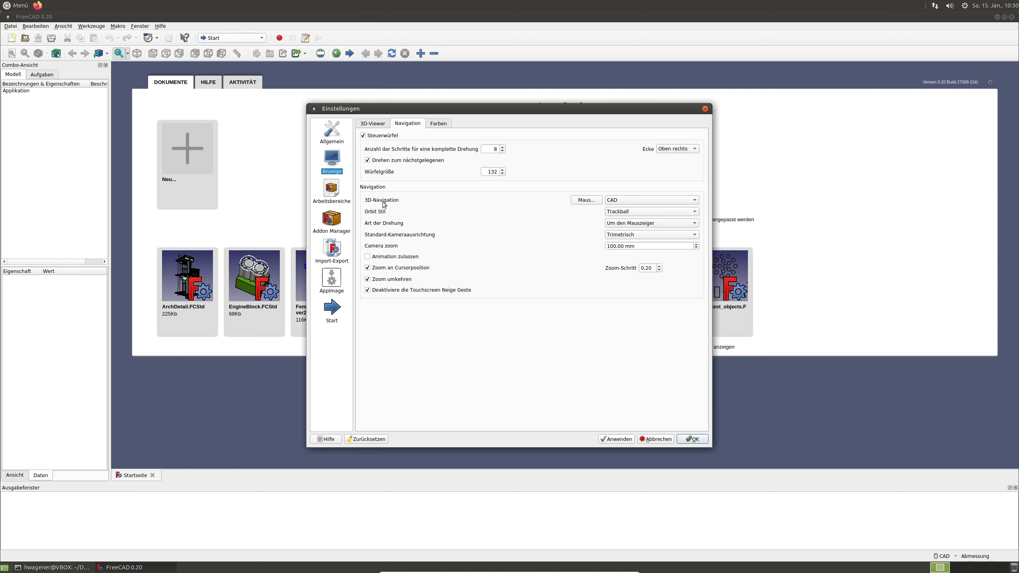
click(632, 200)
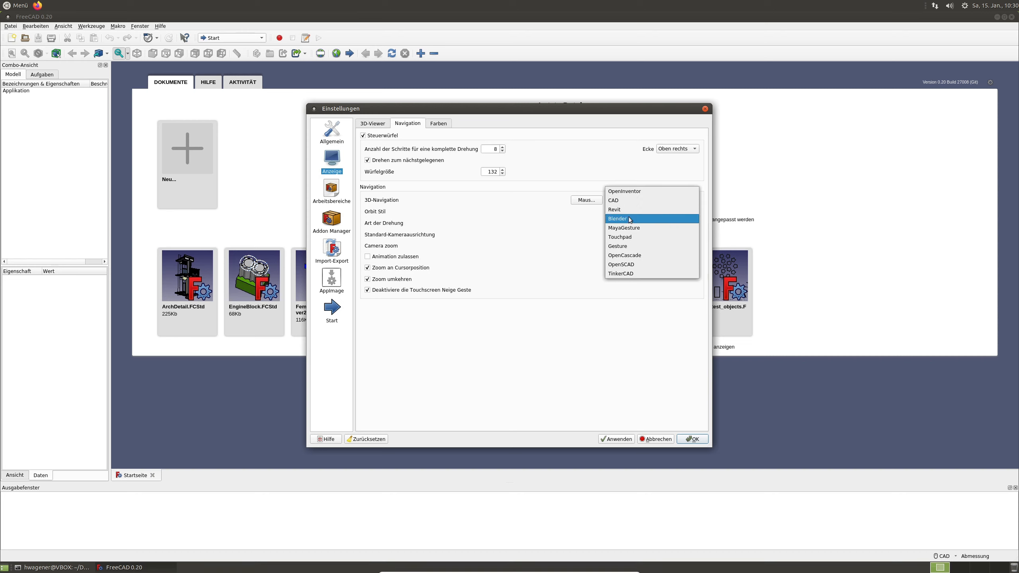
click(629, 219)
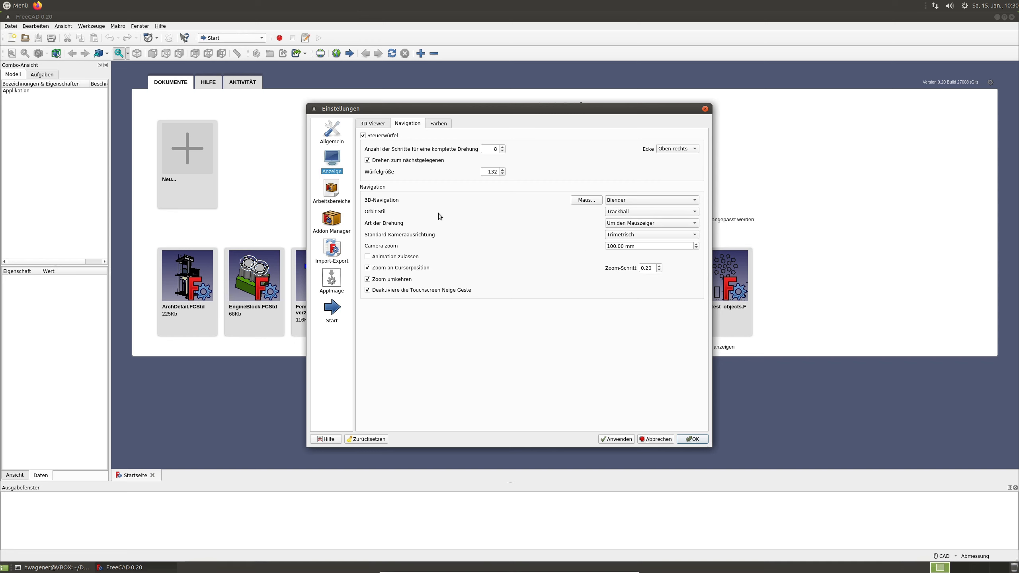
Step: Examine the colour and 3D viewer settings, the available workbenches, and the Addon Manager, import-export and AppImage preferences
click(443, 124)
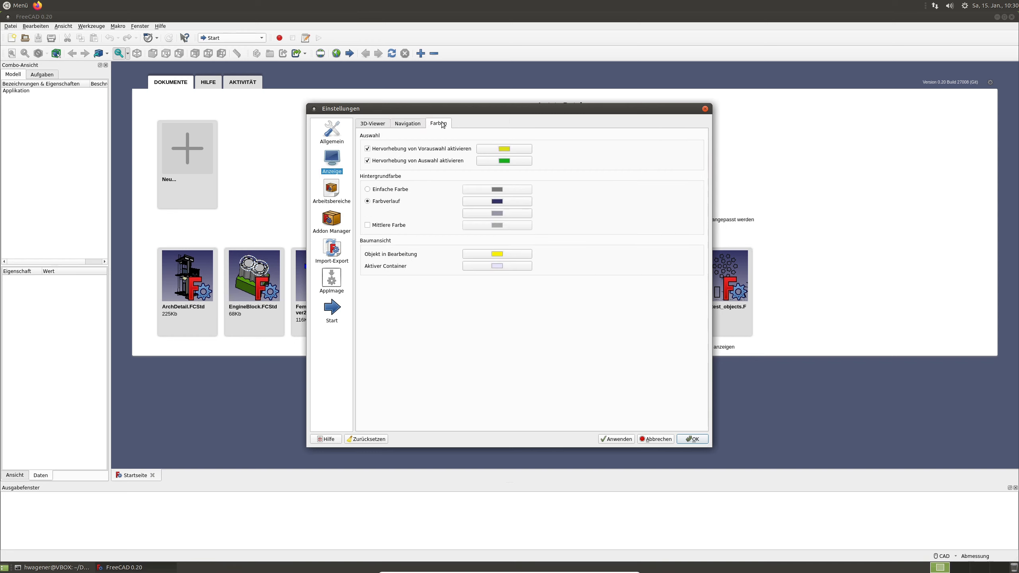
click(374, 125)
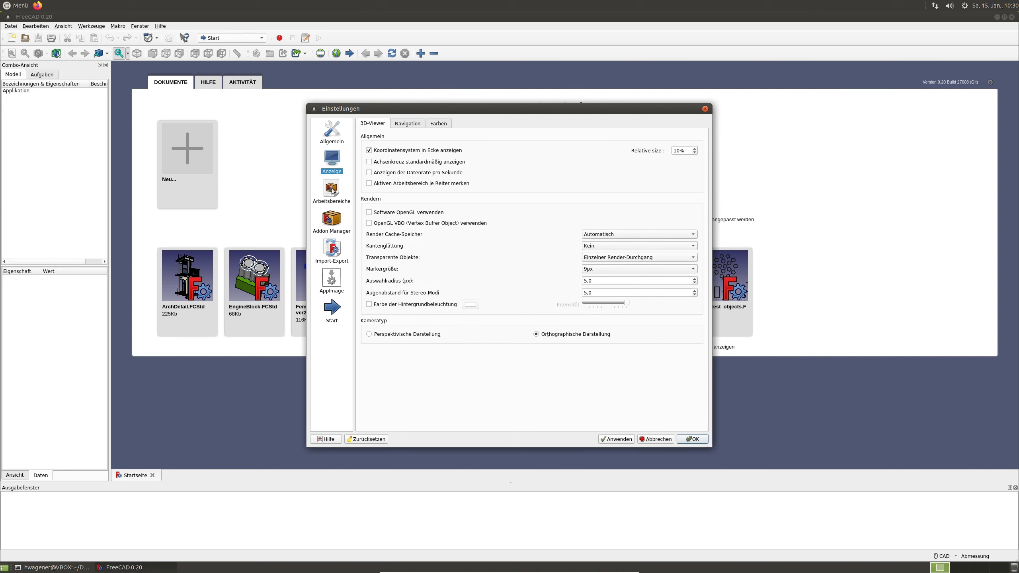
click(332, 190)
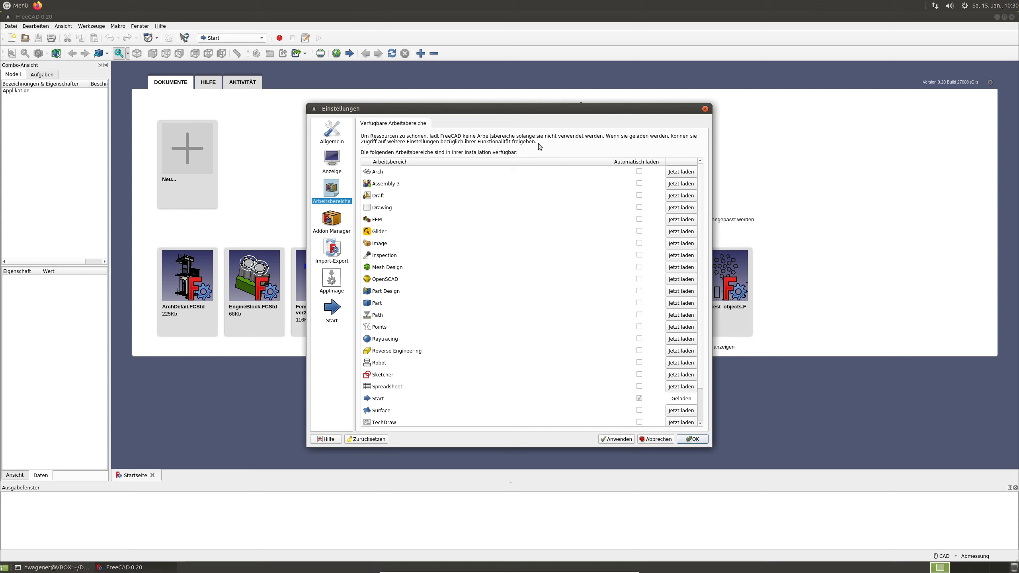
scroll(474, 280, down, 1)
scroll(474, 279, up, 1)
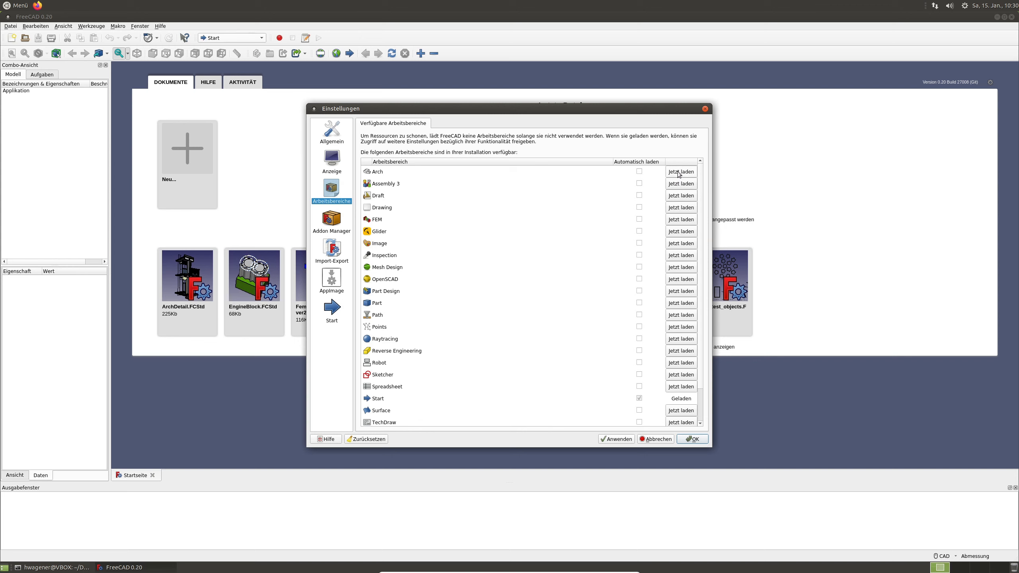
scroll(499, 228, down, 1)
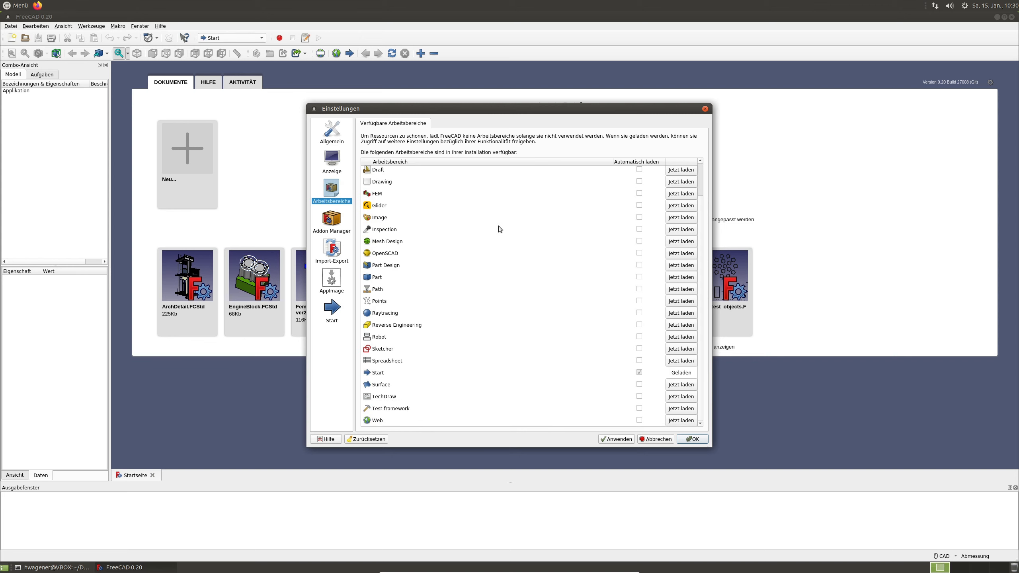
scroll(499, 227, up, 1)
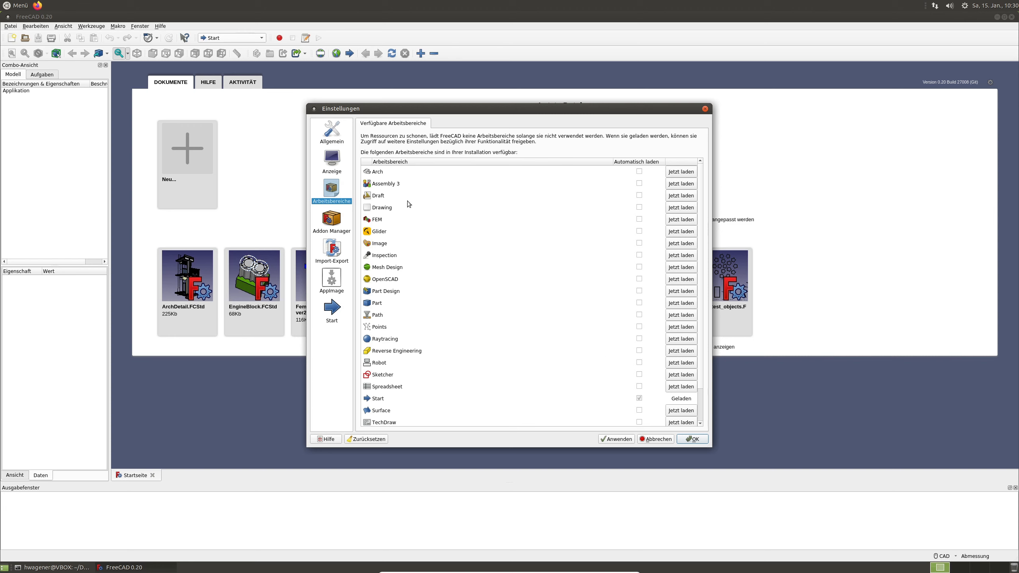
click(332, 220)
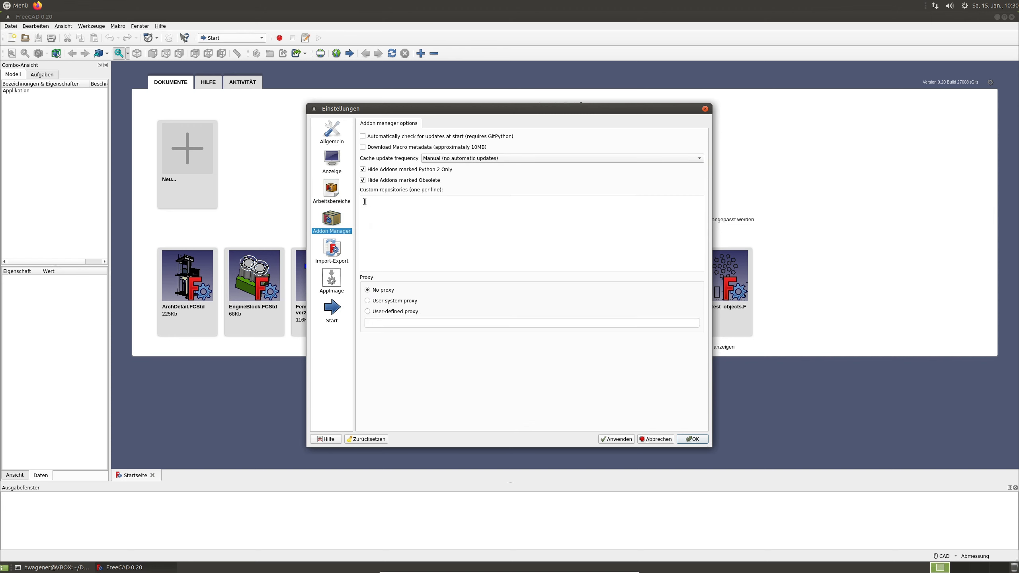
click(336, 248)
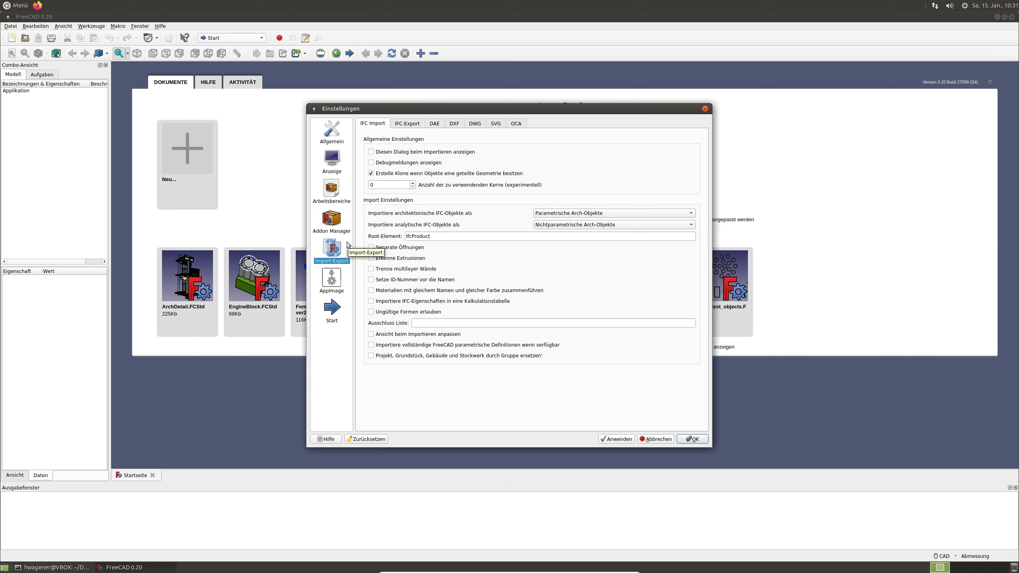
click(332, 279)
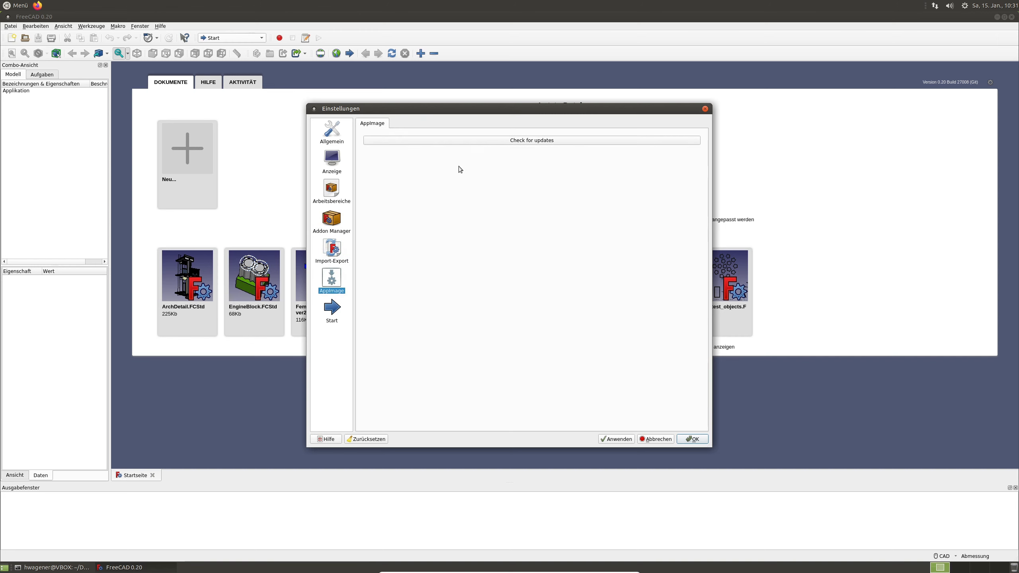
Step: Examine the start page preferences, return to the general settings, and apply and accept the preferences
click(336, 311)
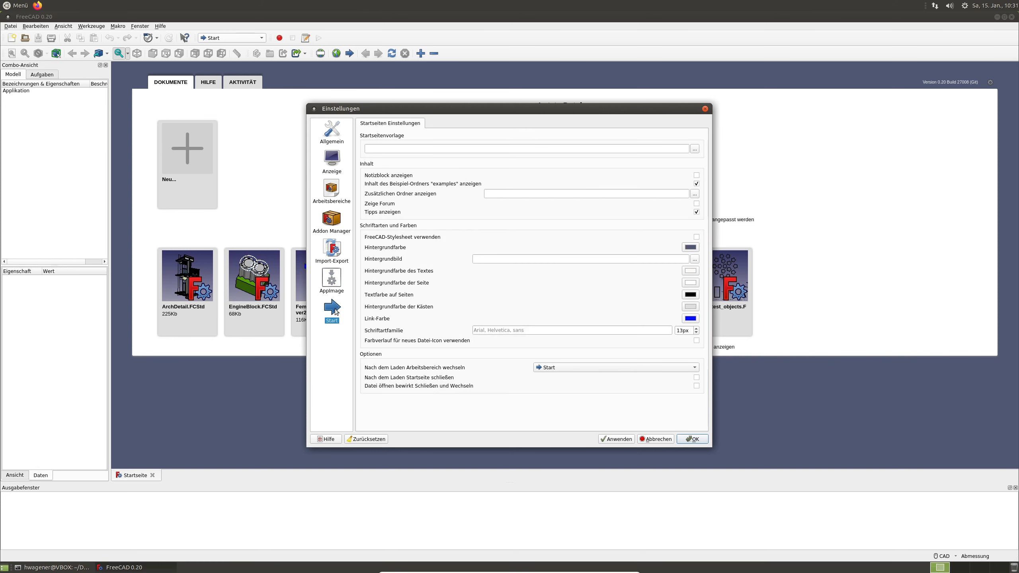
click(333, 128)
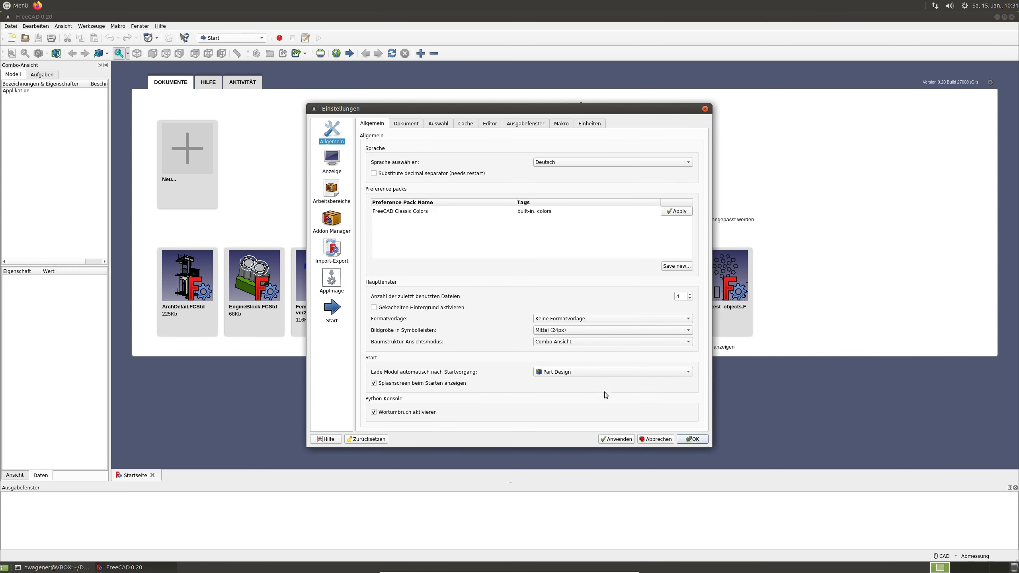
click(618, 440)
click(691, 440)
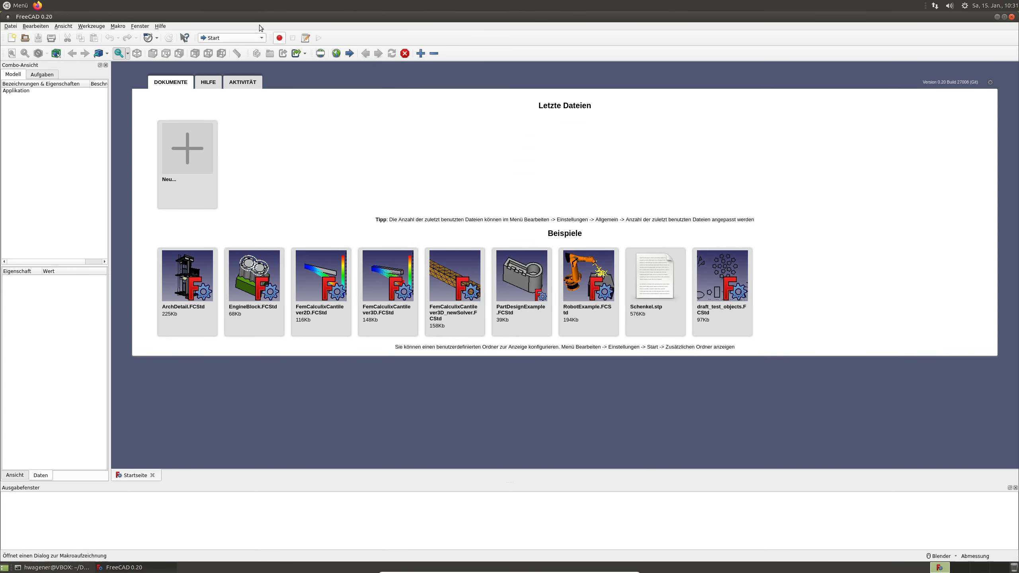
Step: Switch to the Part Design workbench and reopen the preferences
click(239, 40)
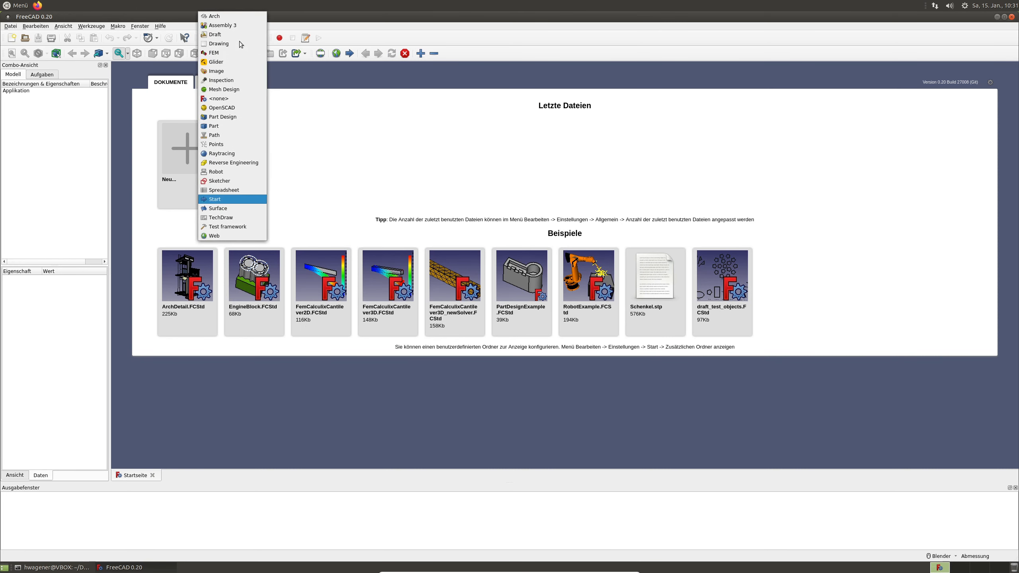
click(223, 117)
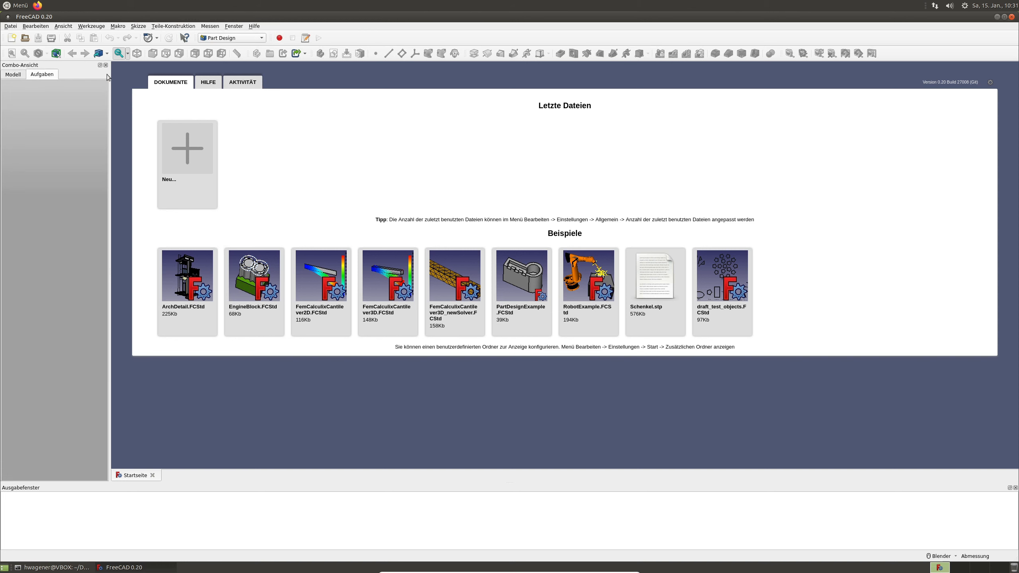
click(35, 27)
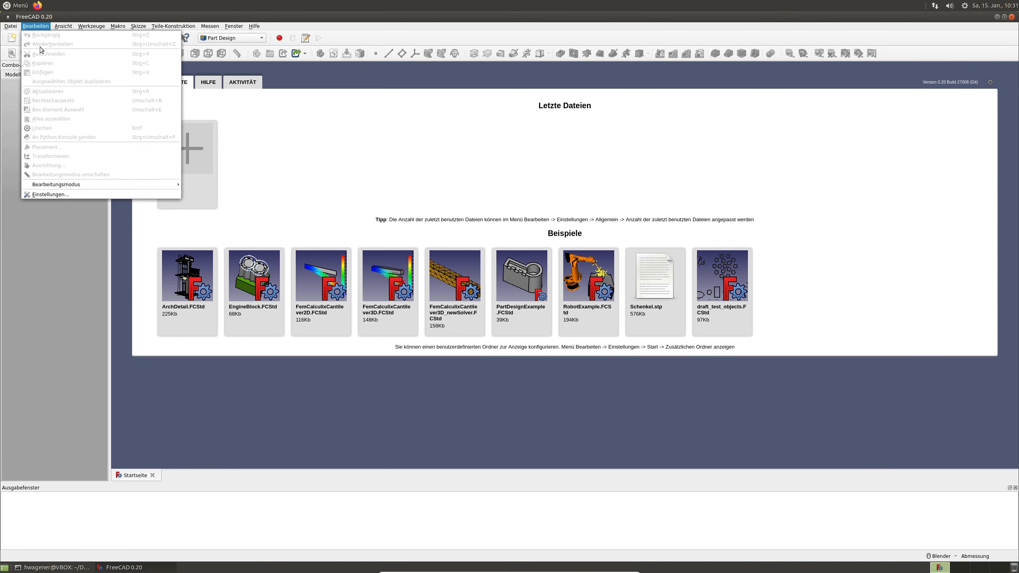
click(60, 194)
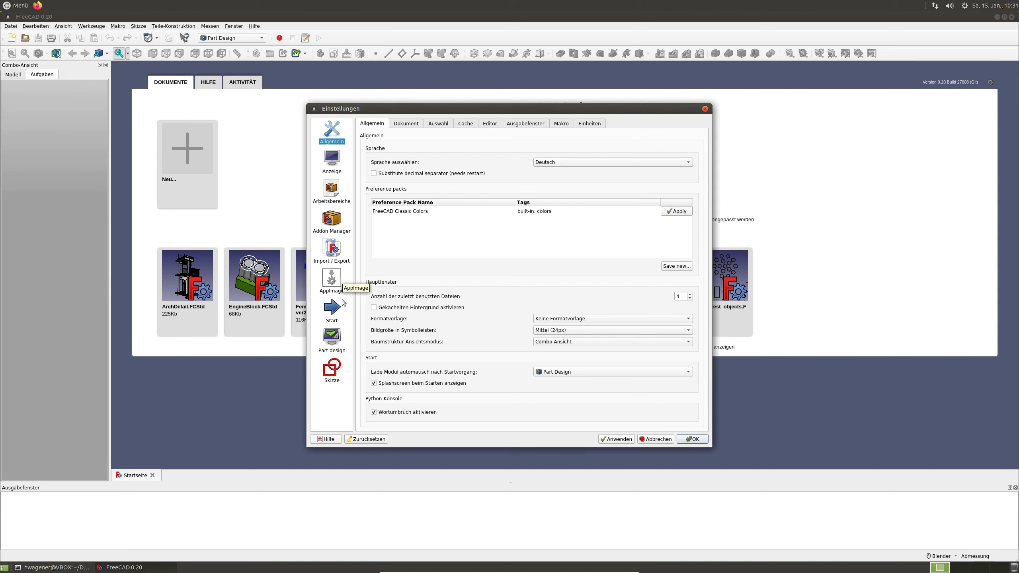
Step: Set the maximum angular deviation to 4 degrees in the Part Design shape view preferences
click(332, 338)
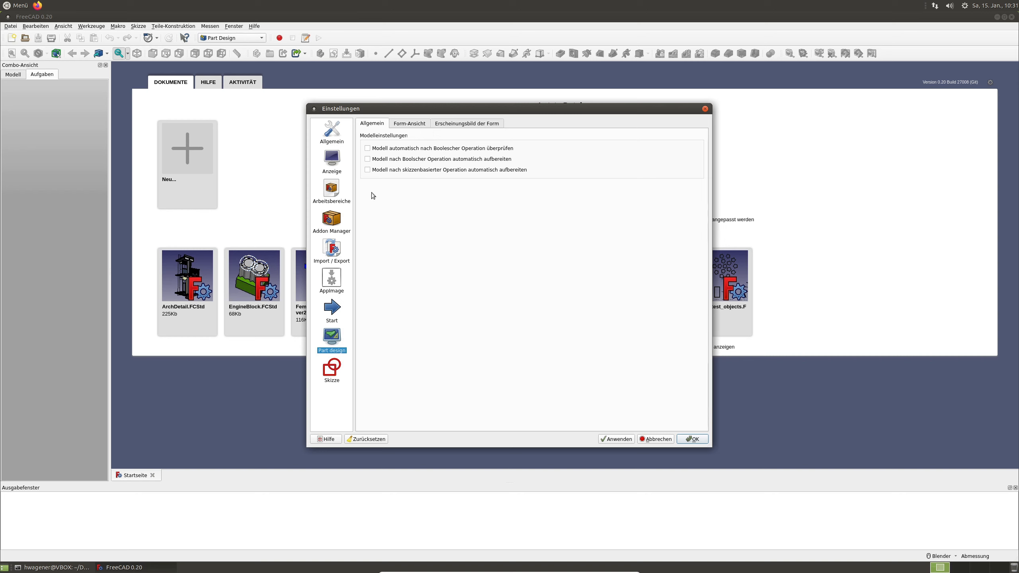
click(410, 124)
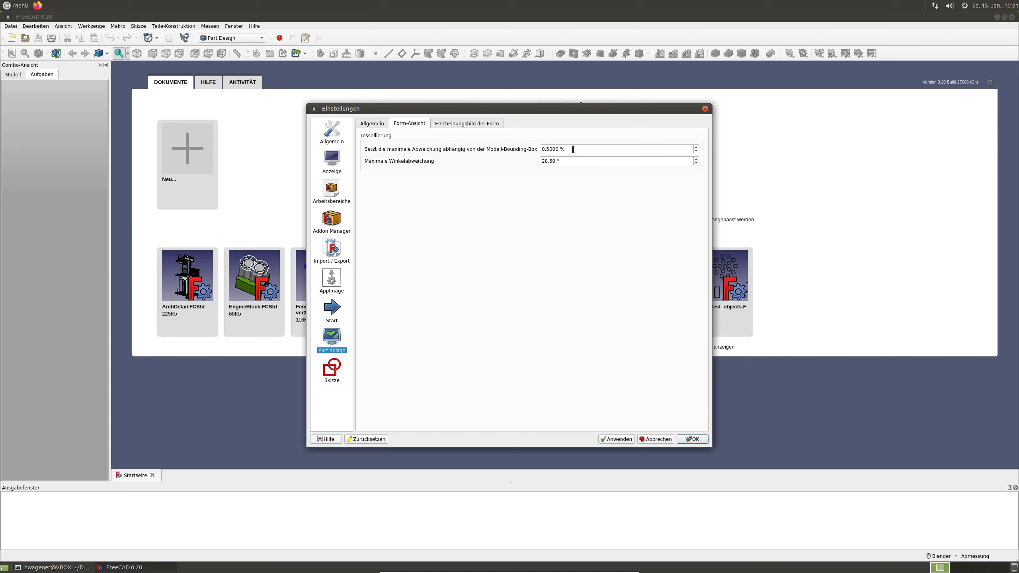
drag(566, 161, 474, 162)
text(4)
Step: Examine the Part Design shape appearance and general preferences and the Sketcher preferences, and accept the settings
click(476, 124)
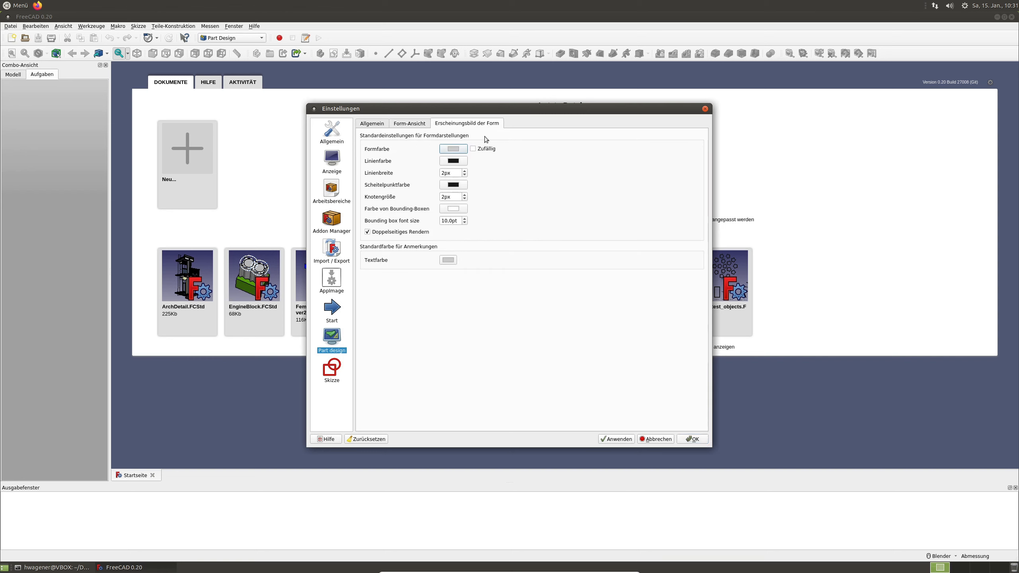
click(374, 124)
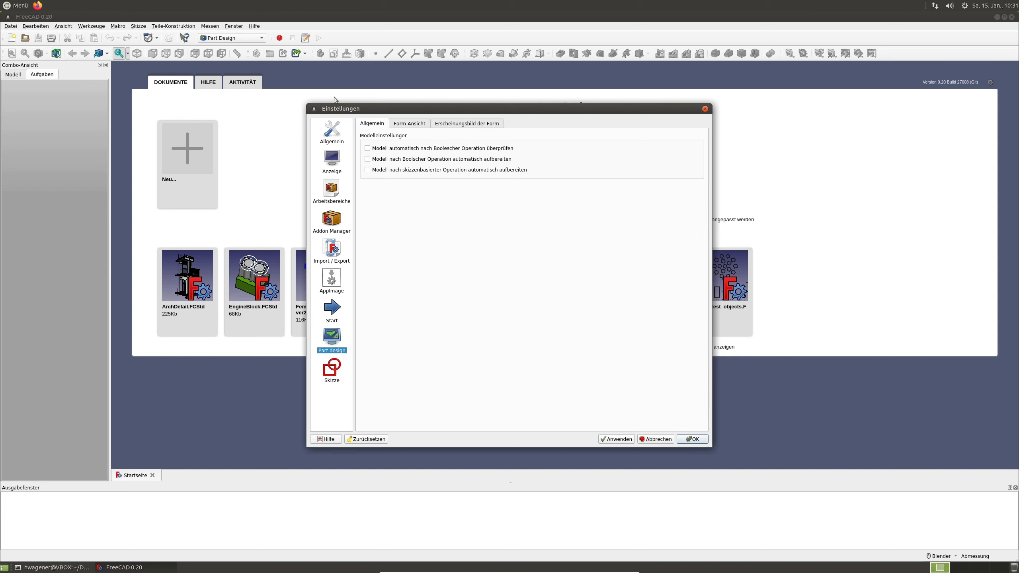
click(333, 373)
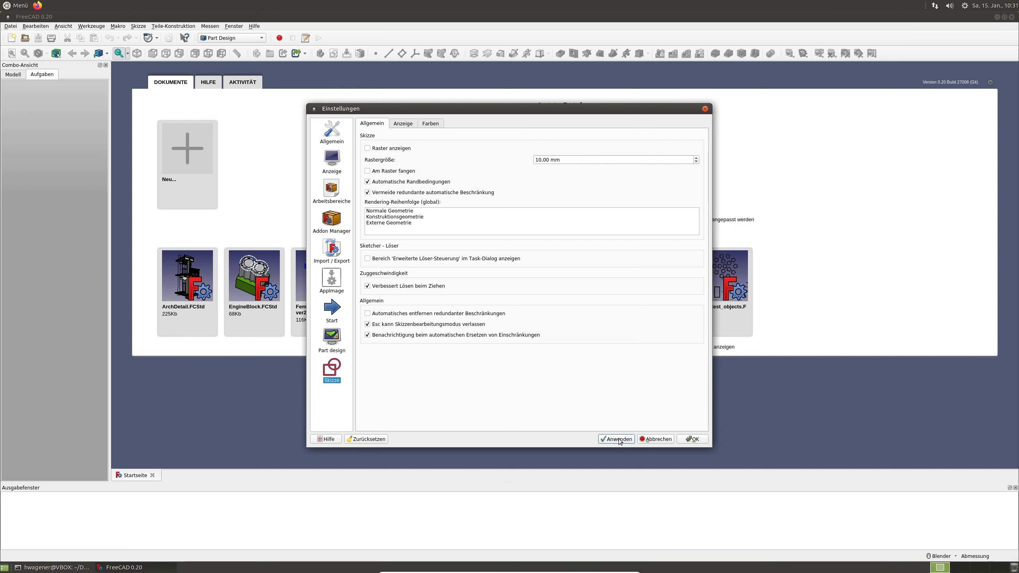
click(687, 439)
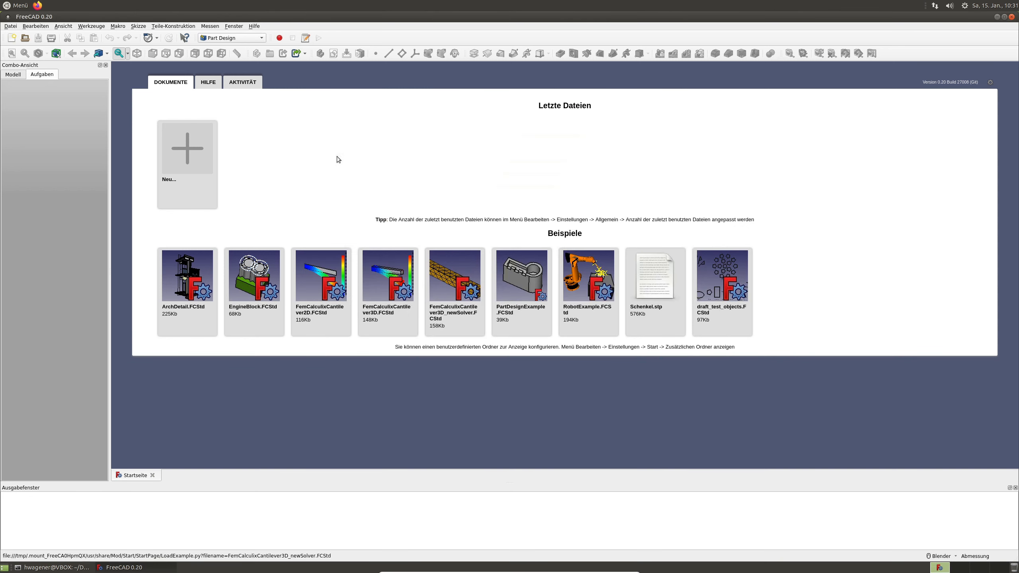
Step: Deactivate the Arch, Assembly 3 and Glider workbenches in the interface customization
click(32, 28)
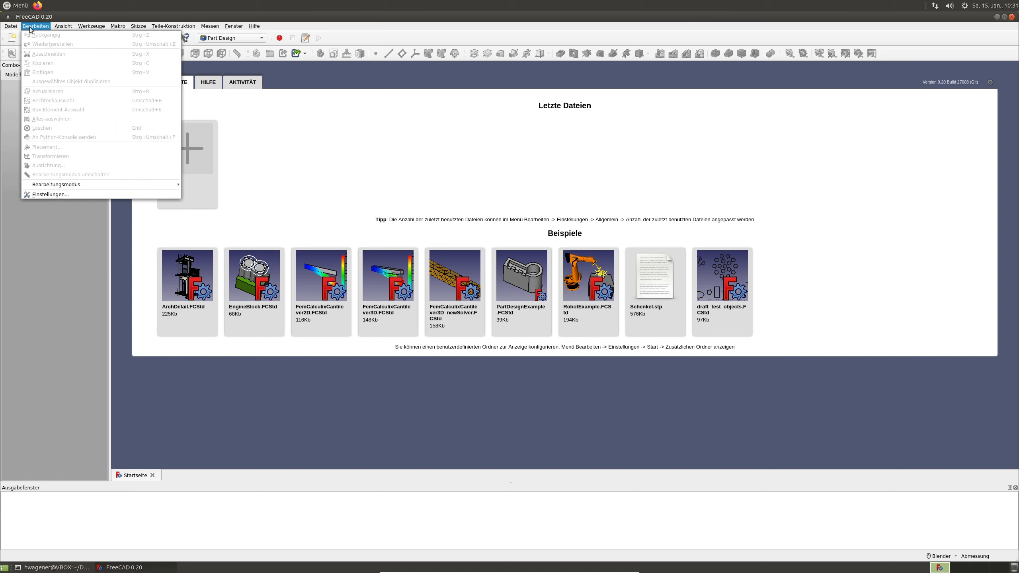
mouse_move(63, 26)
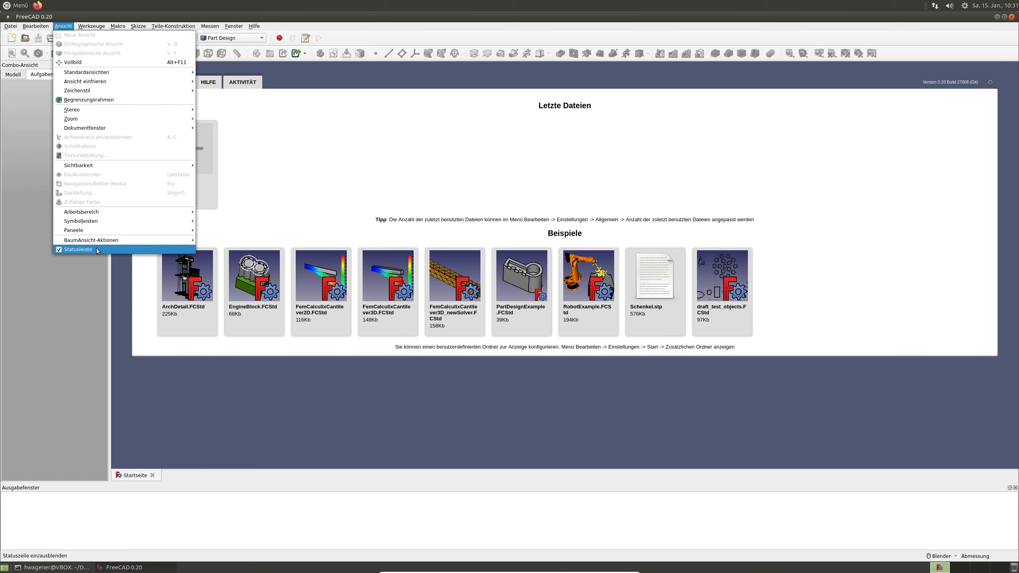
mouse_move(98, 216)
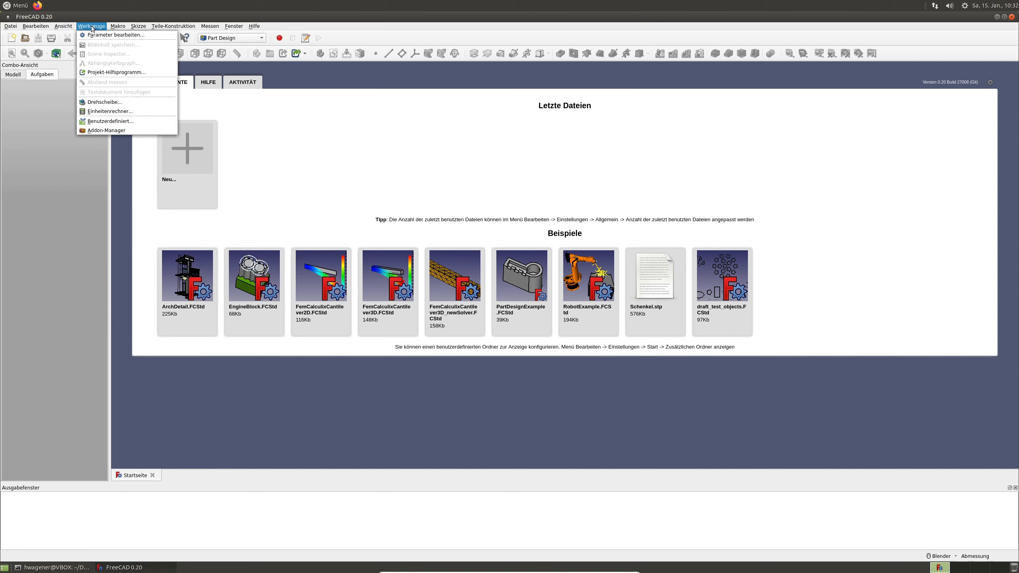
click(108, 122)
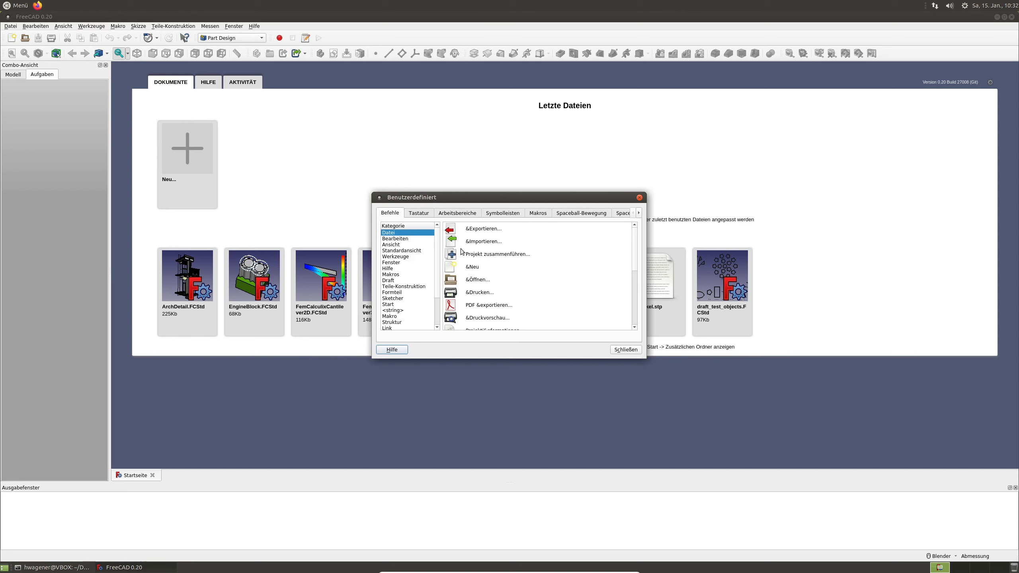
click(459, 217)
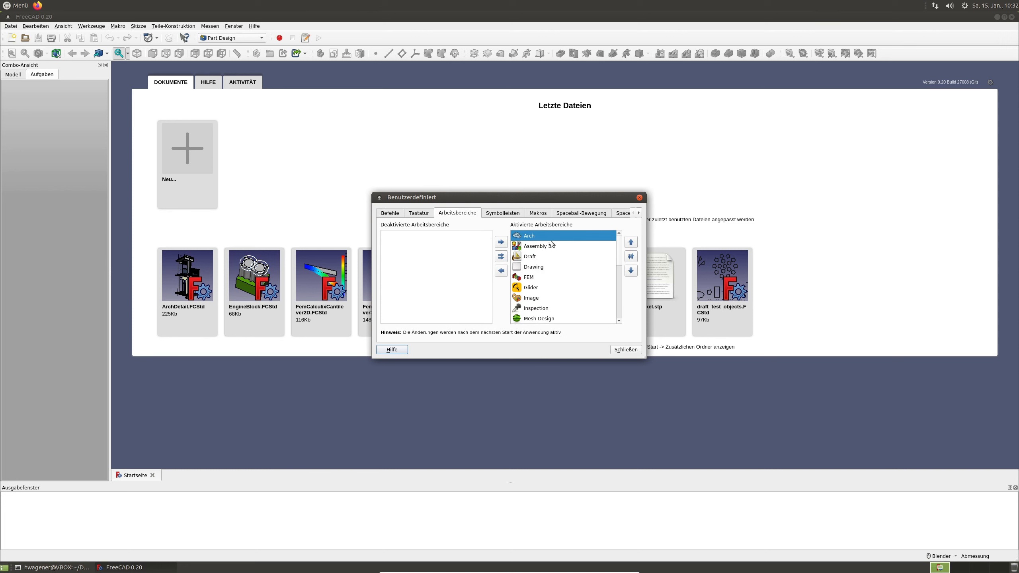
click(501, 272)
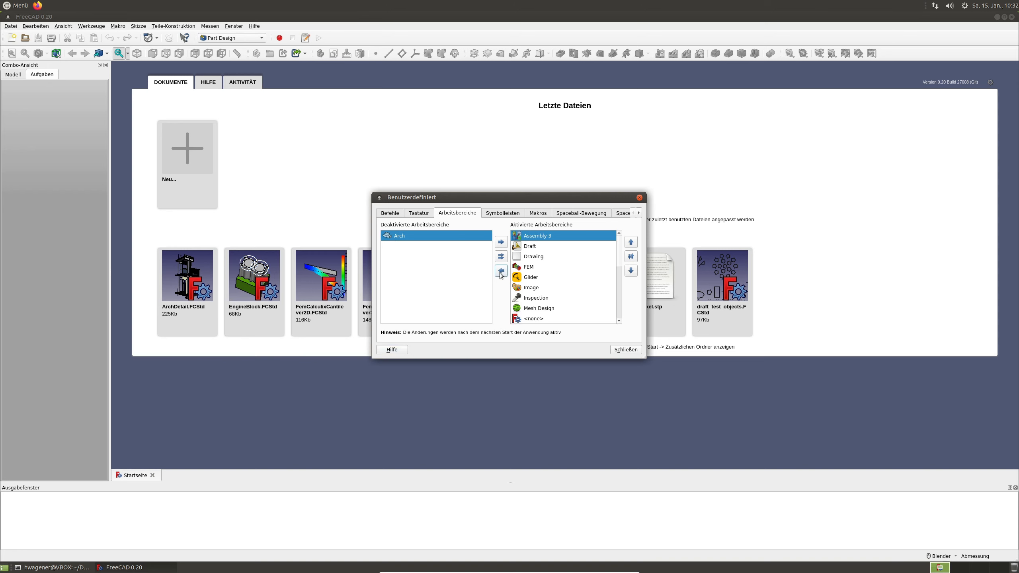
click(501, 272)
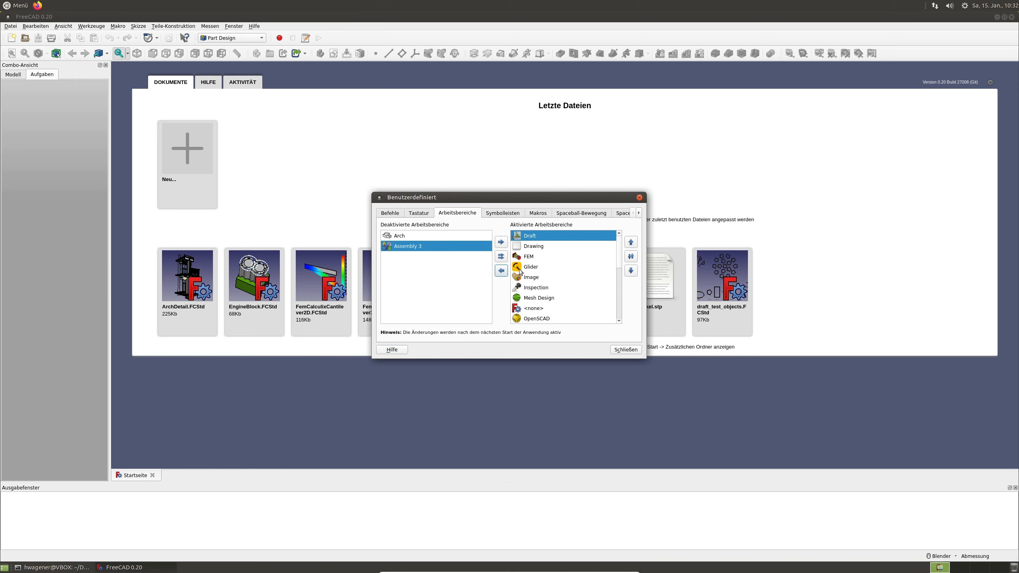
click(526, 269)
click(502, 271)
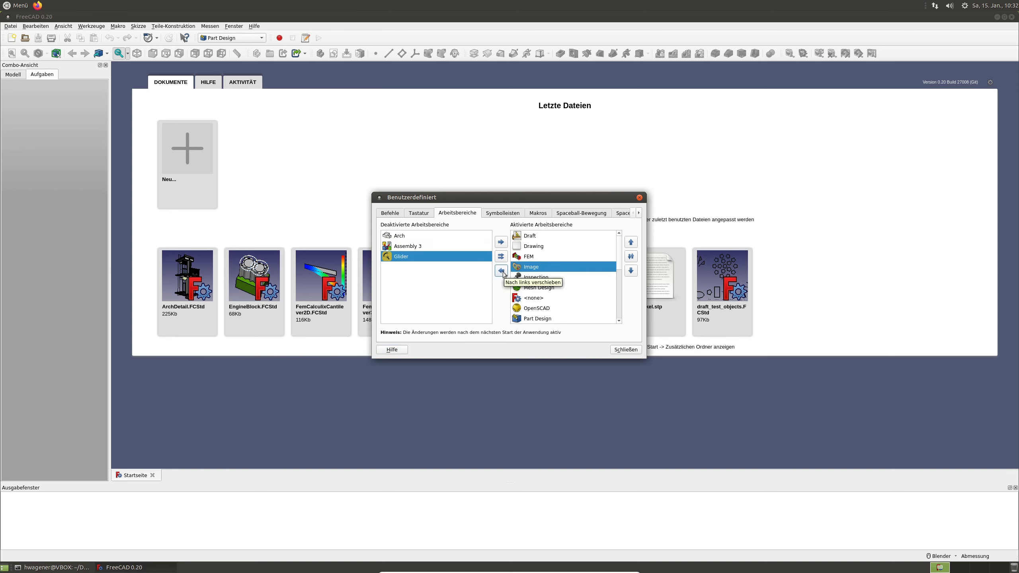
Step: Deactivate the <none> and OpenSCAD workbenches
click(545, 281)
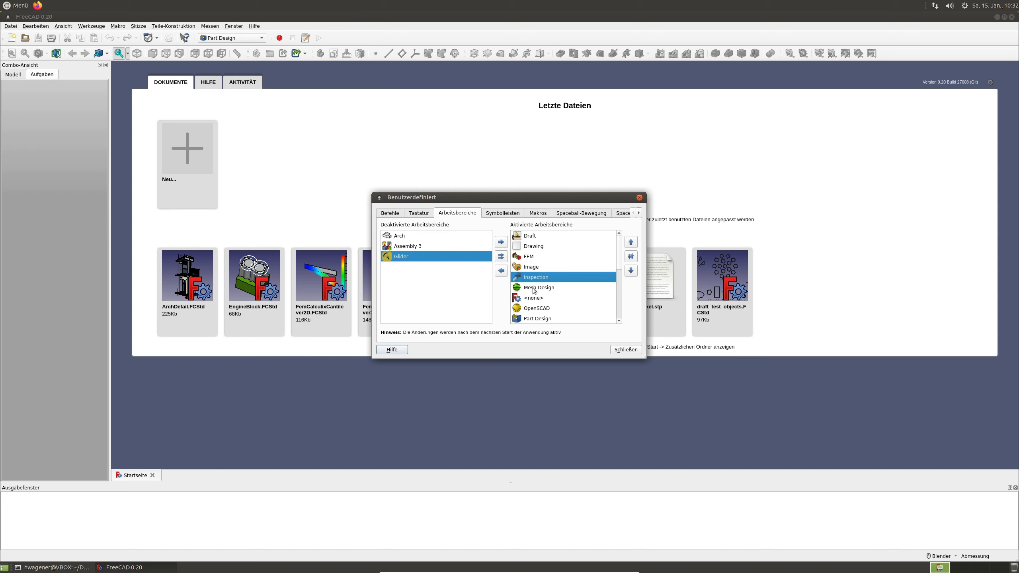
click(533, 290)
click(534, 300)
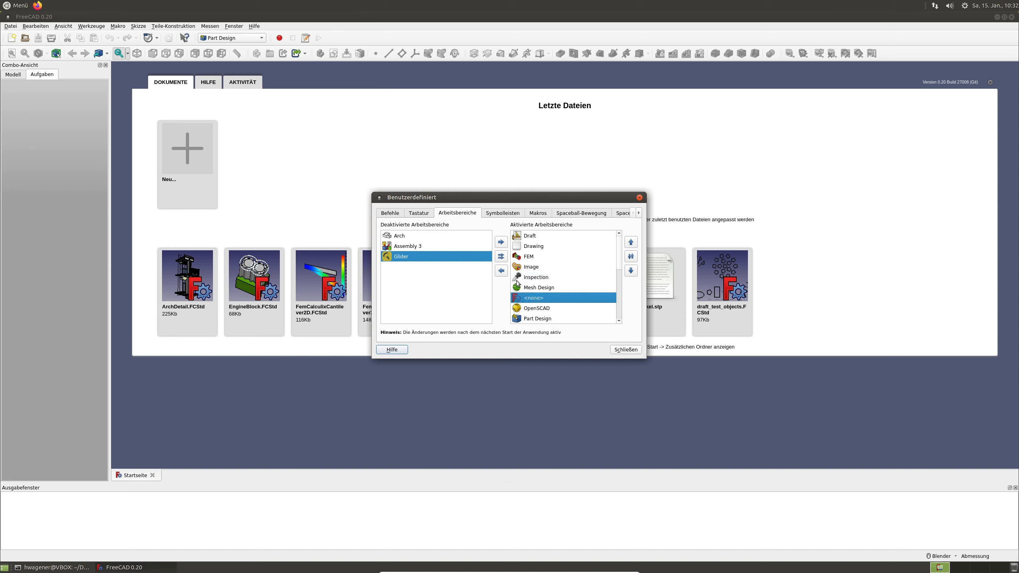
click(501, 272)
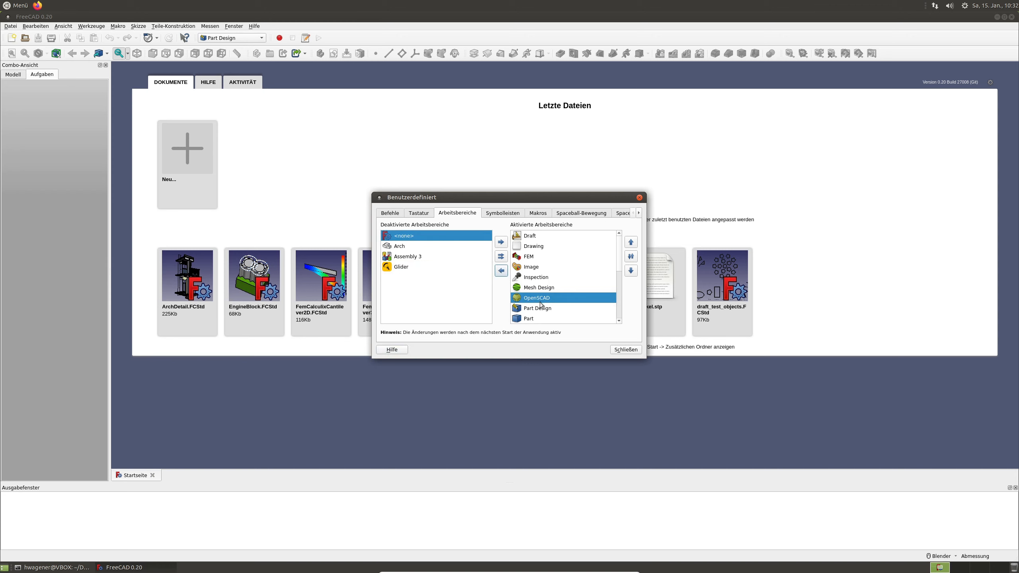
click(501, 272)
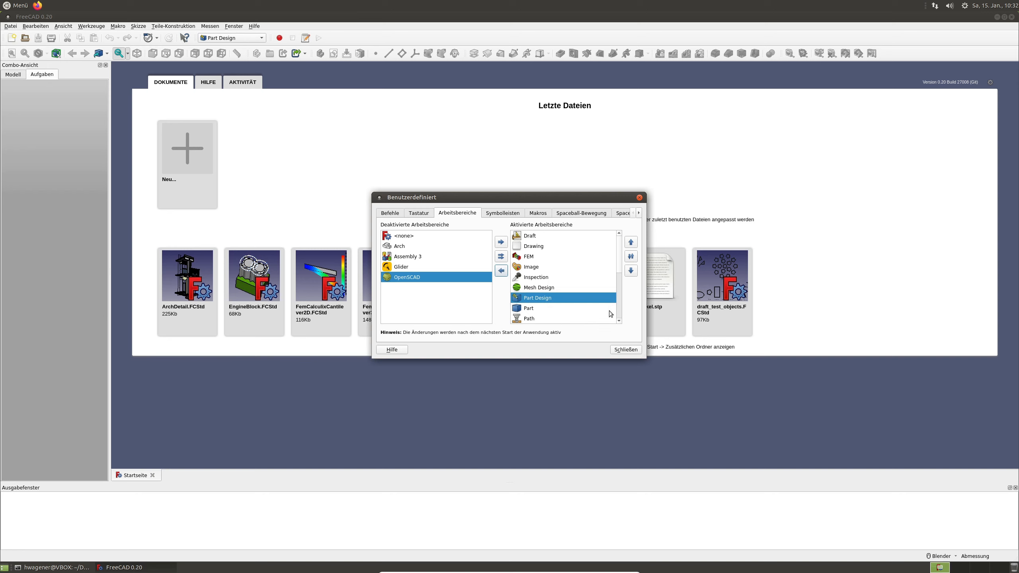
Step: Deactivate the Raytracing, Reverse Engineering, Robot and Start workbenches
scroll(618, 270, down, 1)
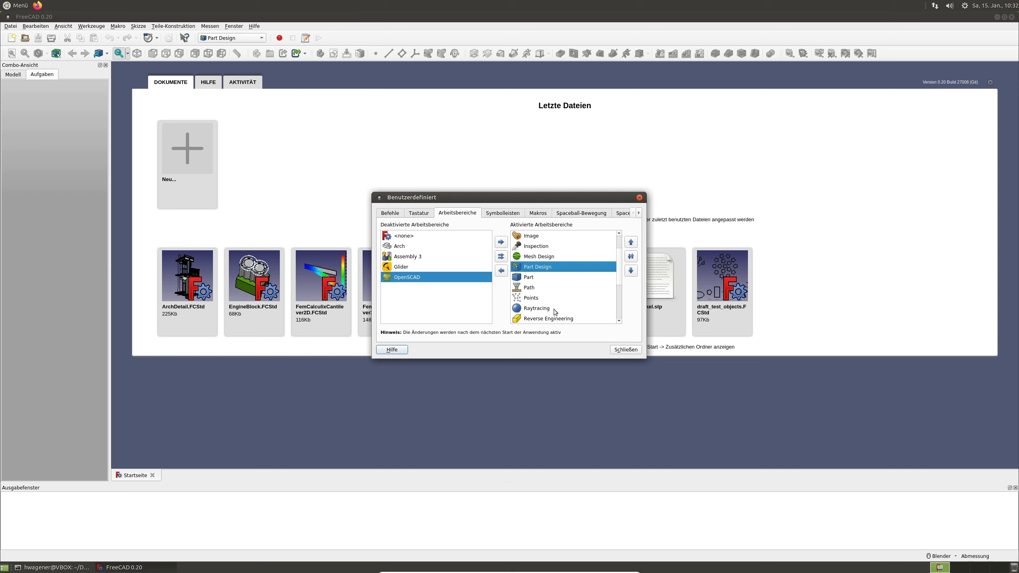
drag(617, 277, 620, 294)
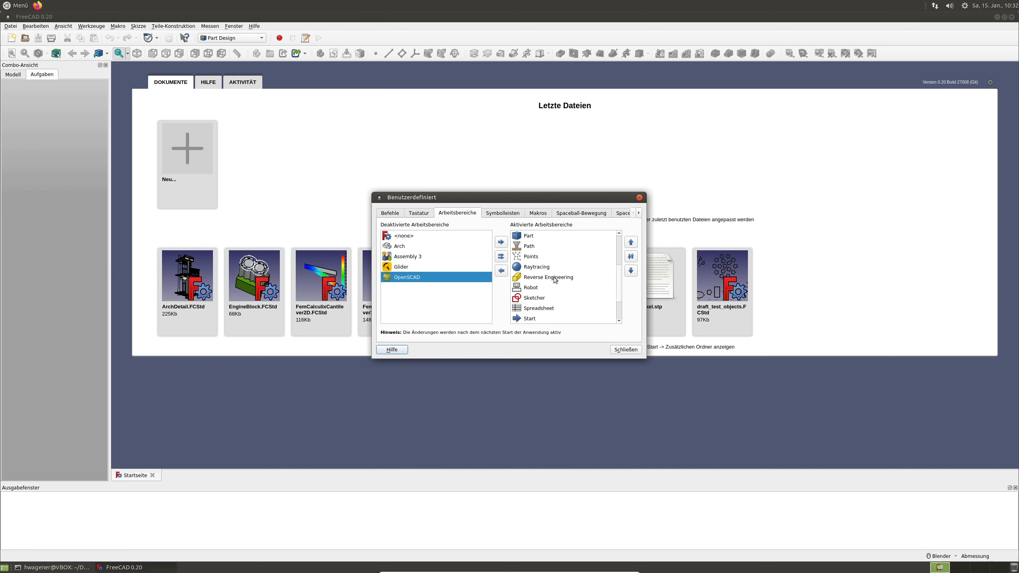
click(541, 267)
click(502, 271)
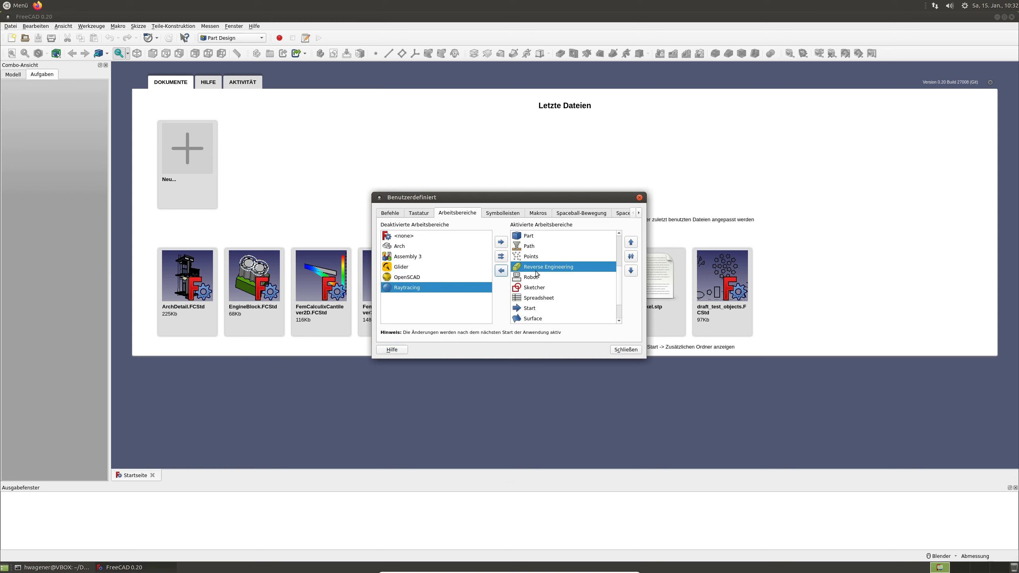
click(501, 271)
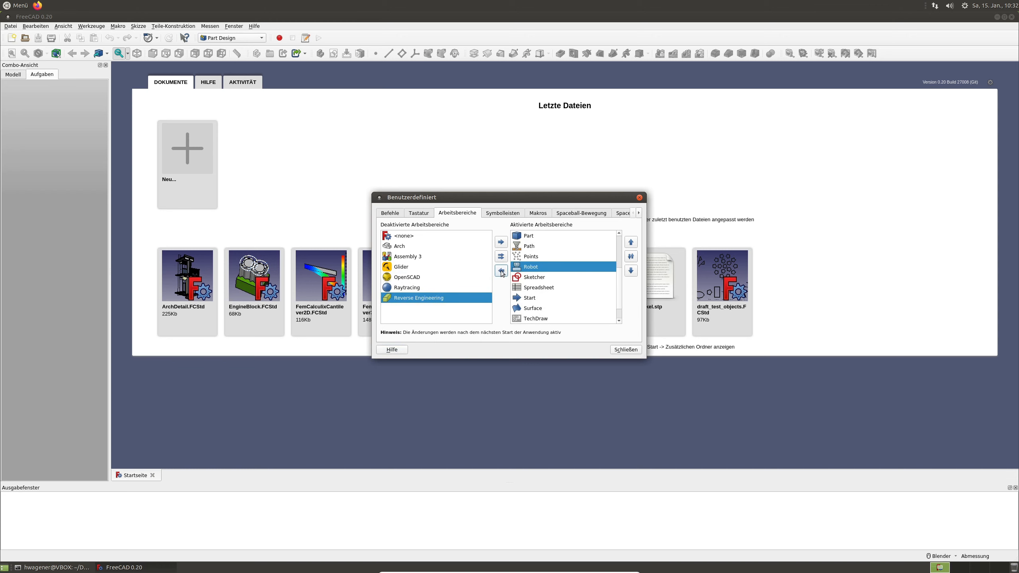
click(501, 272)
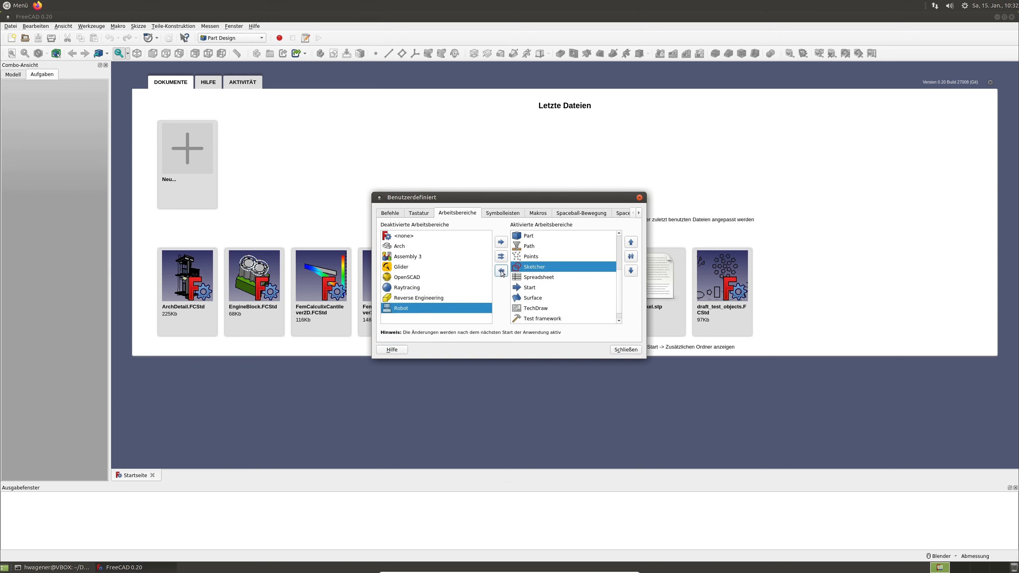
click(532, 287)
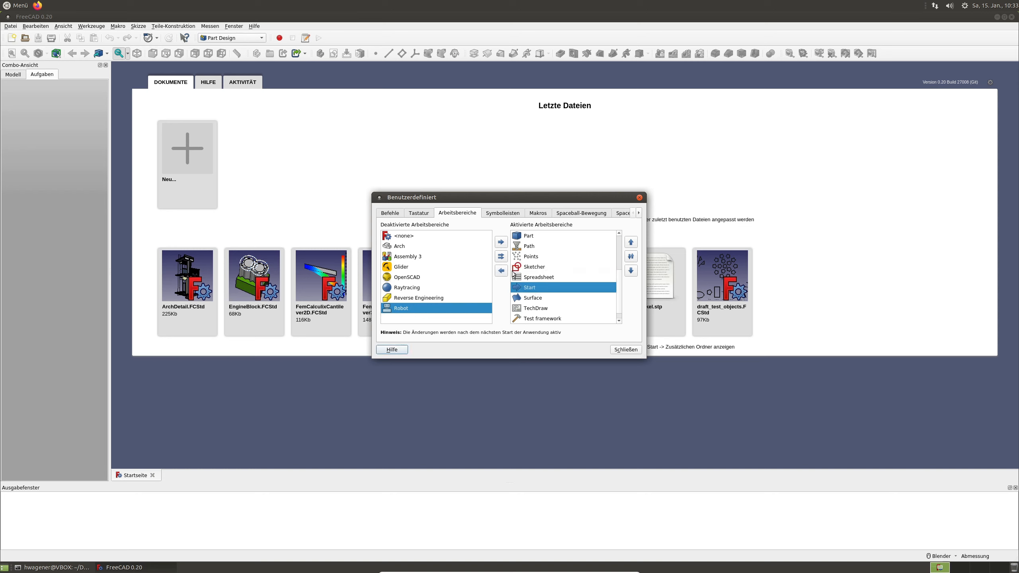
click(502, 272)
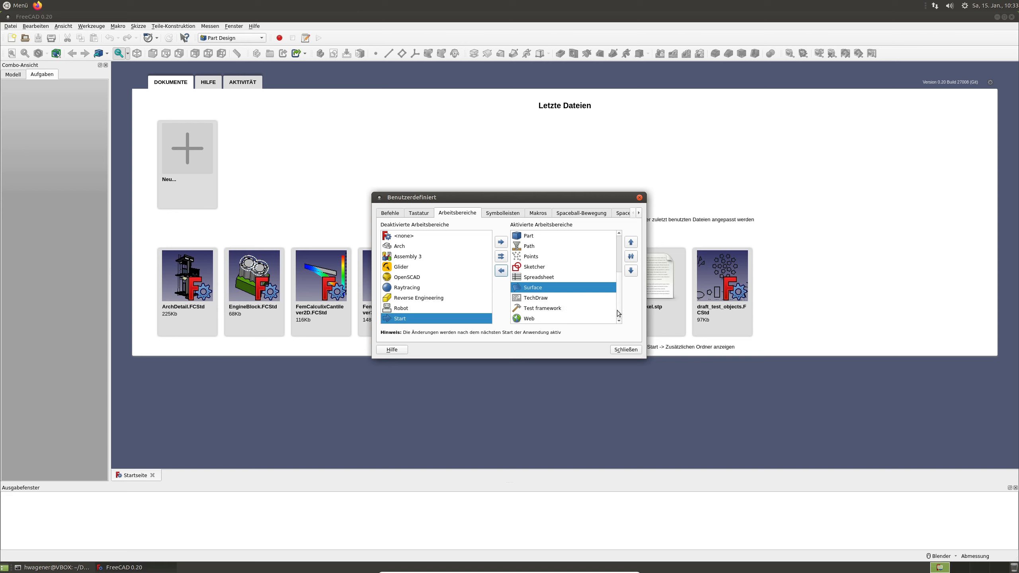
Step: Move Part Design up to the first place in the order of activated workbenches
scroll(618, 311, up, 3)
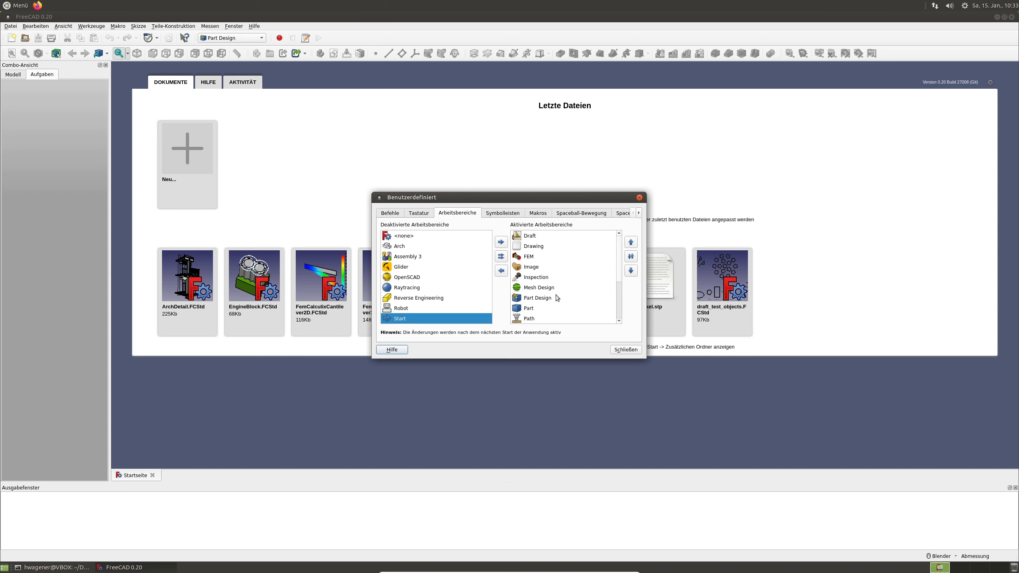
click(546, 298)
click(630, 243)
click(630, 242)
click(630, 243)
click(630, 242)
click(631, 242)
click(631, 242)
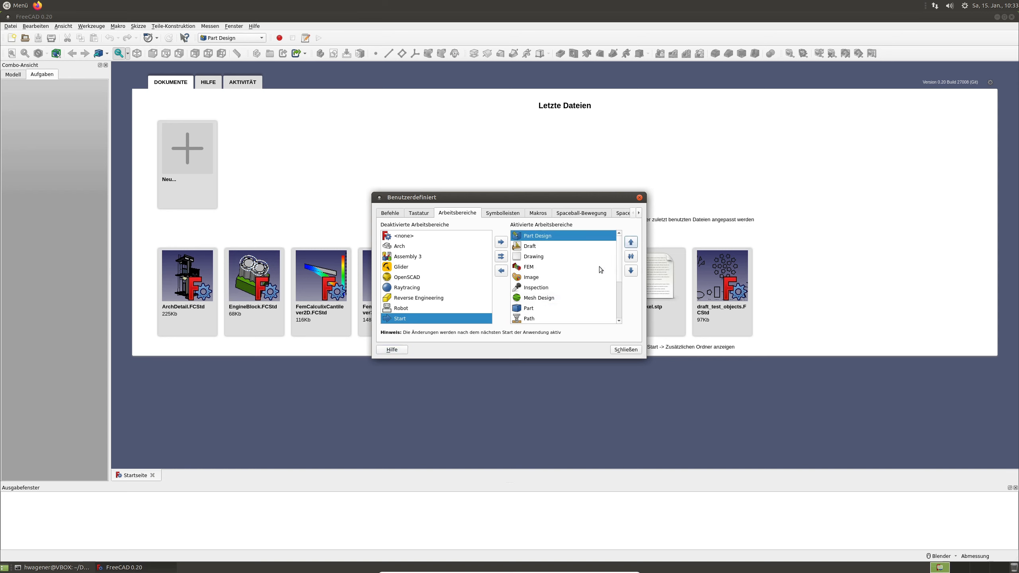
Step: Move the Part workbench up to second place in the activated order, directly below Part Design
click(533, 308)
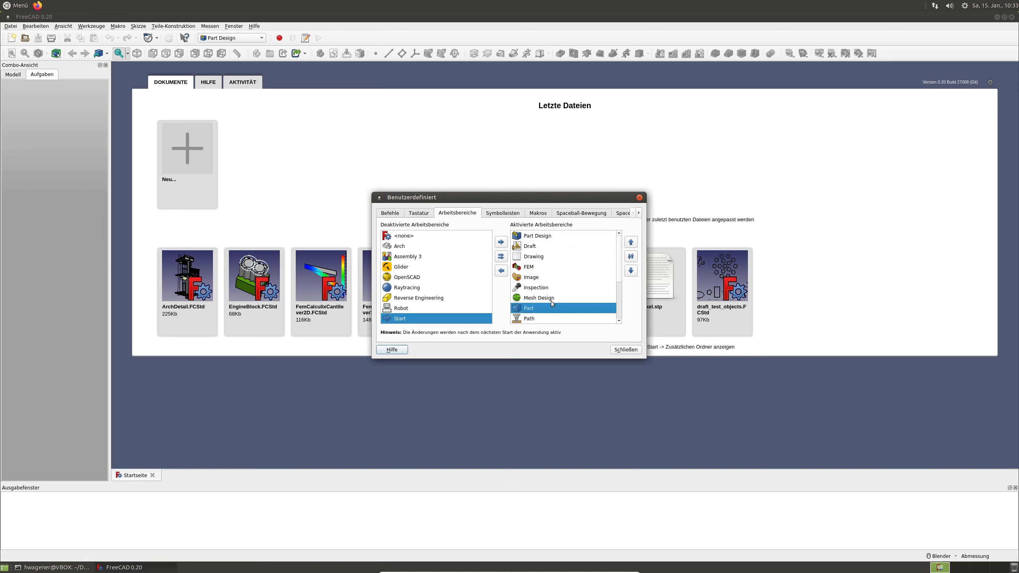
click(630, 242)
click(631, 242)
click(630, 243)
click(631, 242)
click(631, 242)
click(630, 242)
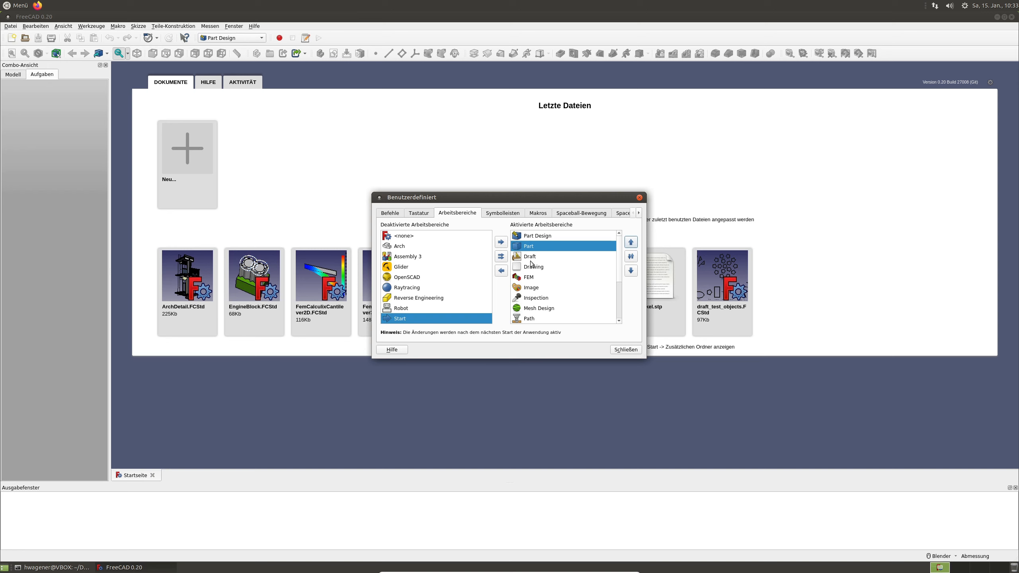
Step: Move the Image workbench up in the activated order so it sits directly below Draft
click(534, 287)
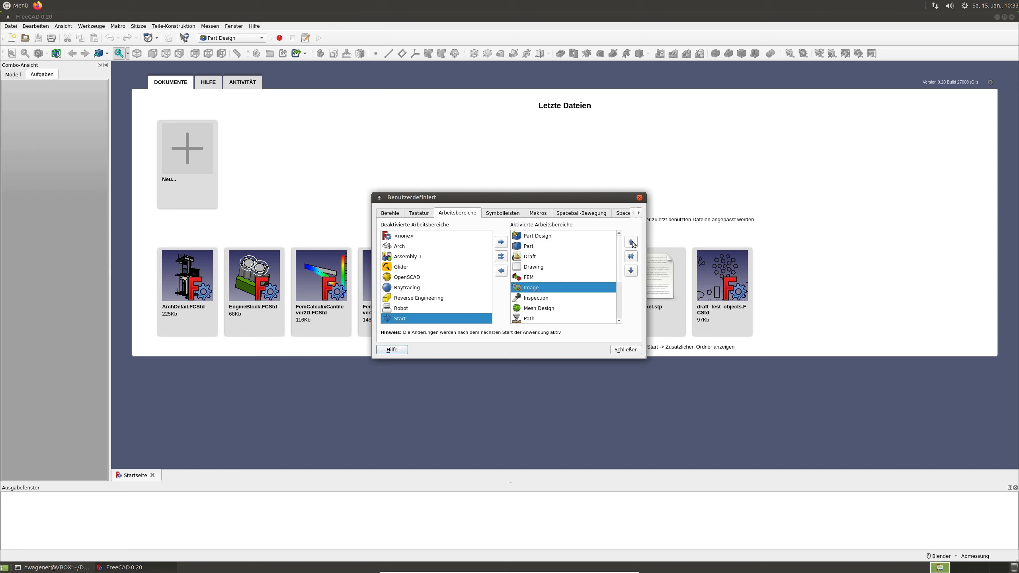
click(631, 242)
click(630, 242)
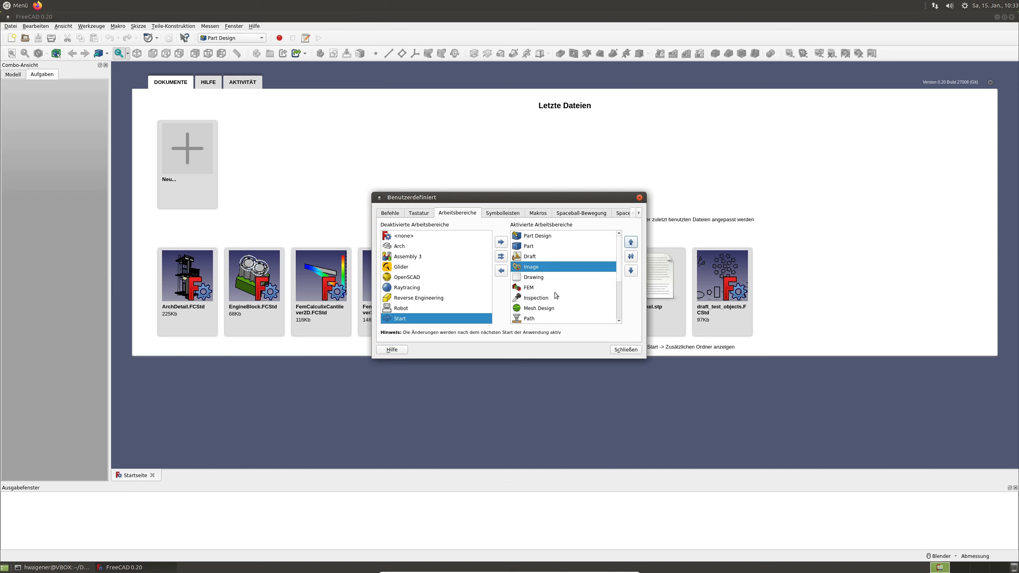
Step: Move the Mesh Design workbench up between Draft and Image, and close the customization dialog
click(540, 307)
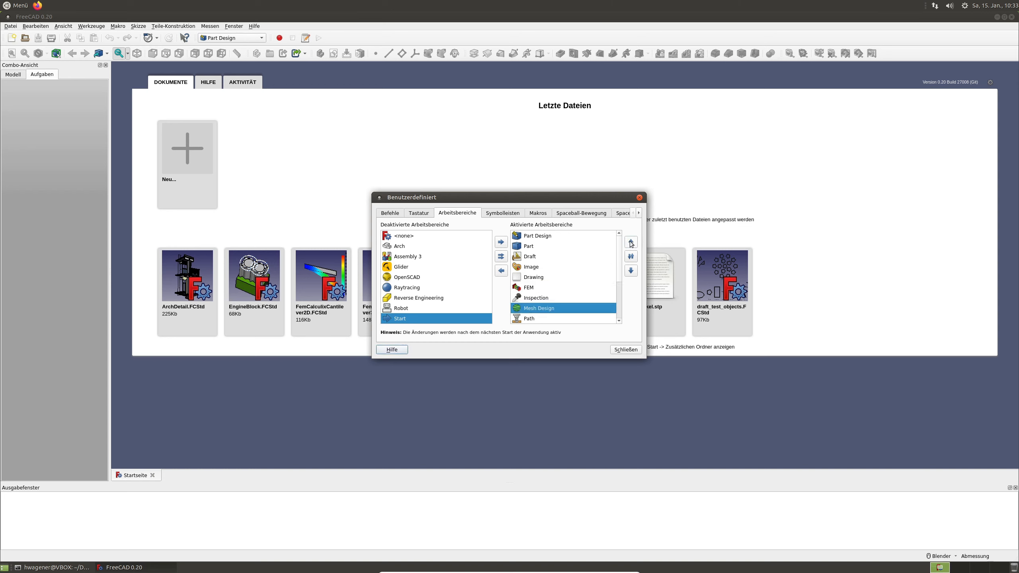
click(631, 242)
click(630, 242)
click(630, 242)
click(630, 243)
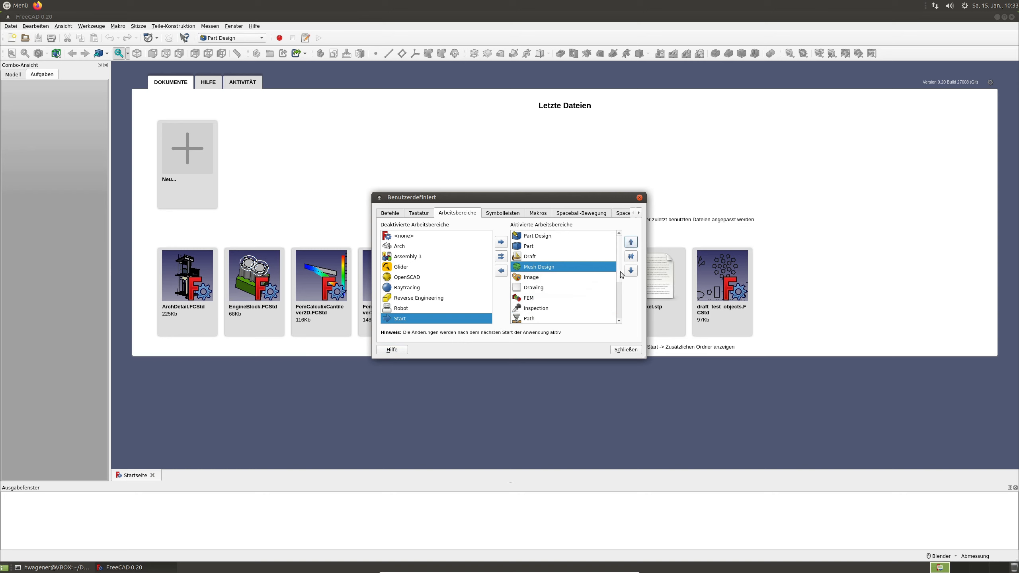
scroll(620, 283, down, 3)
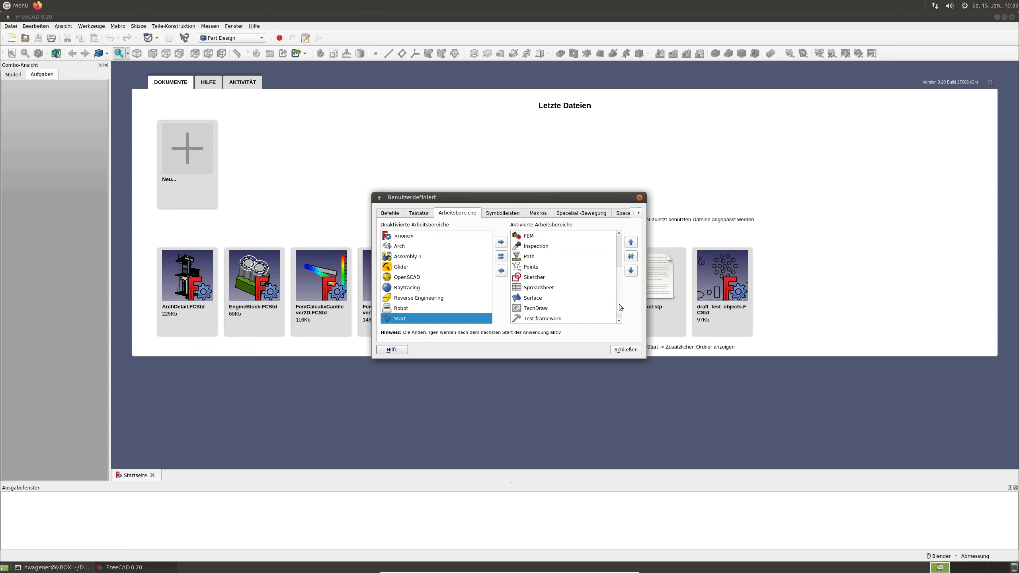
scroll(619, 313, up, 3)
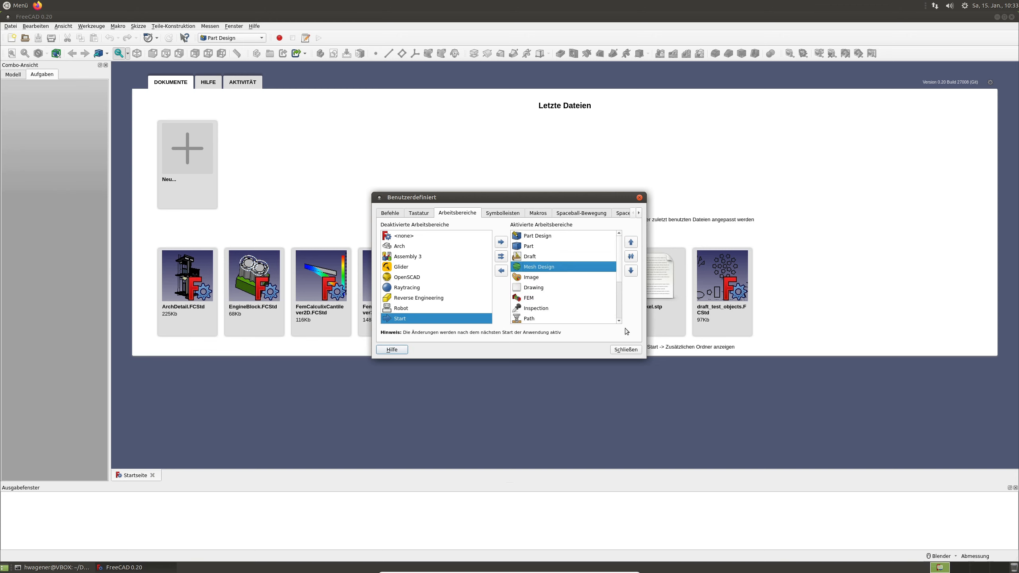
click(625, 349)
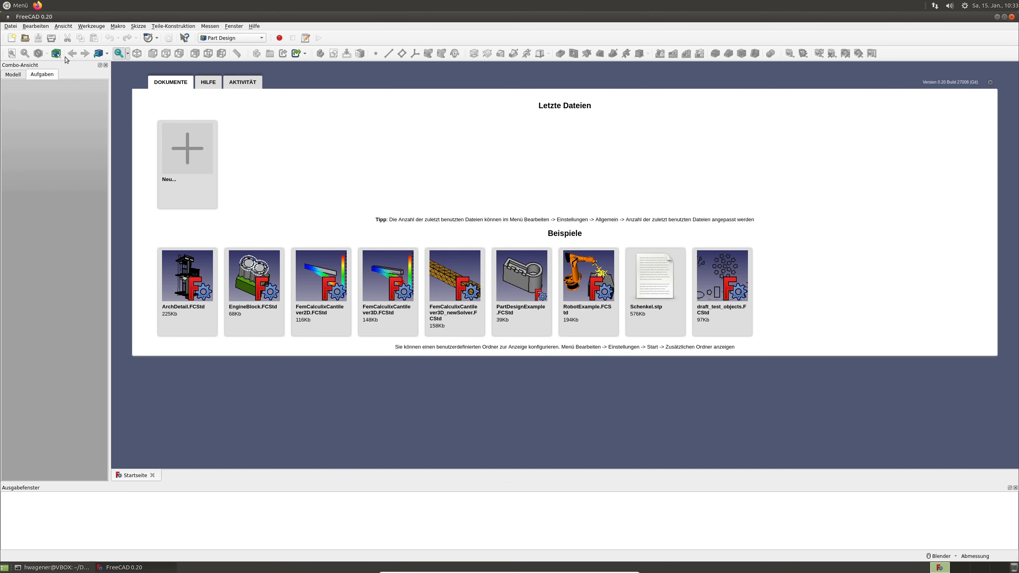
Step: Quit FreeCAD and restart it with the FREECAD020 desktop launcher so the workbench changes apply
click(11, 27)
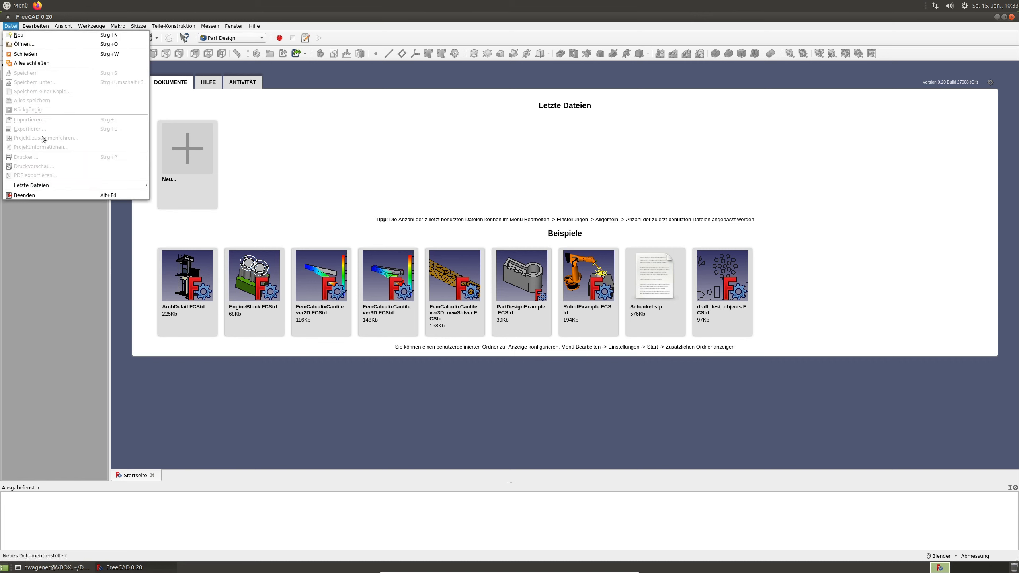
click(41, 196)
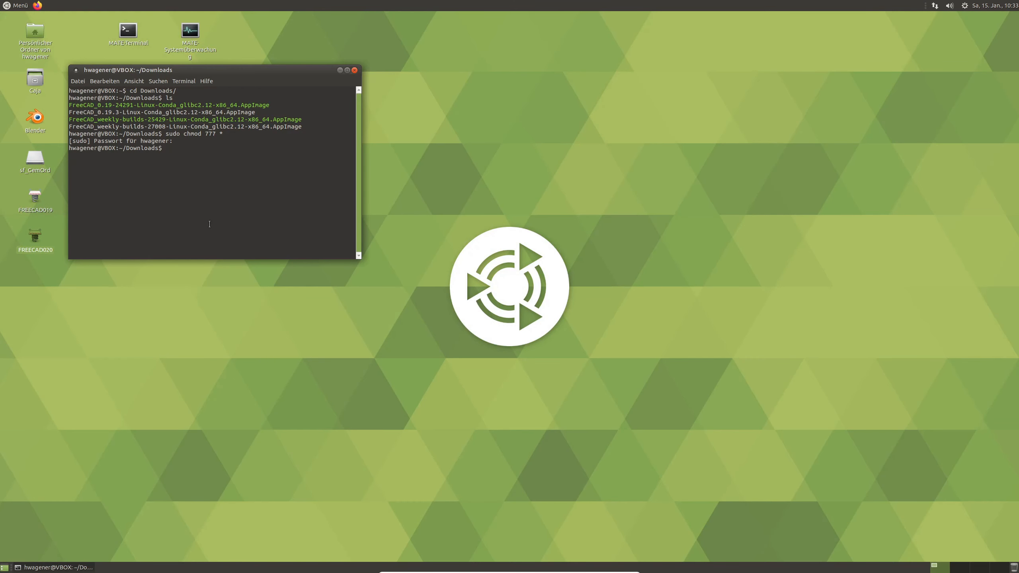
click(35, 204)
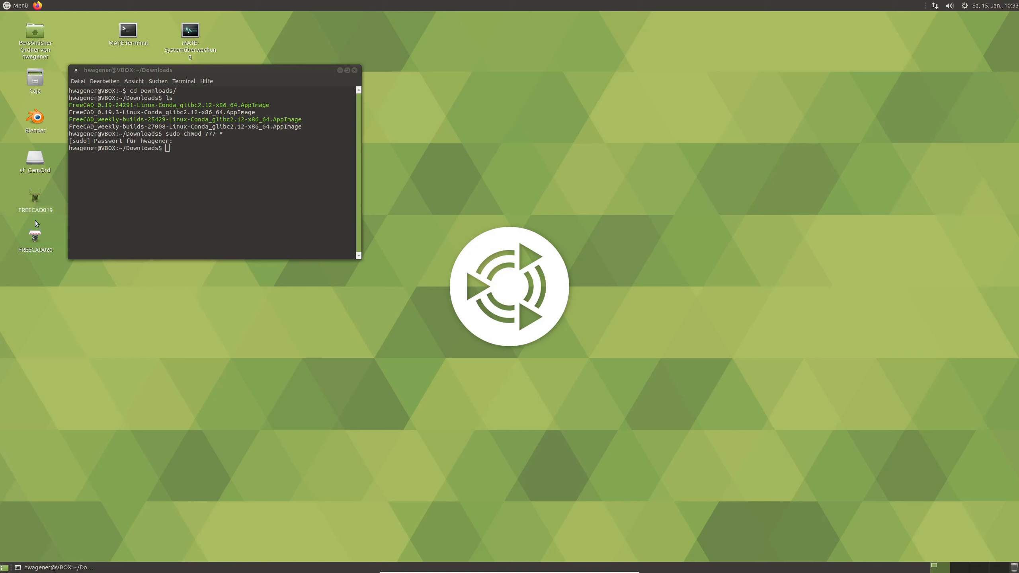
click(35, 233)
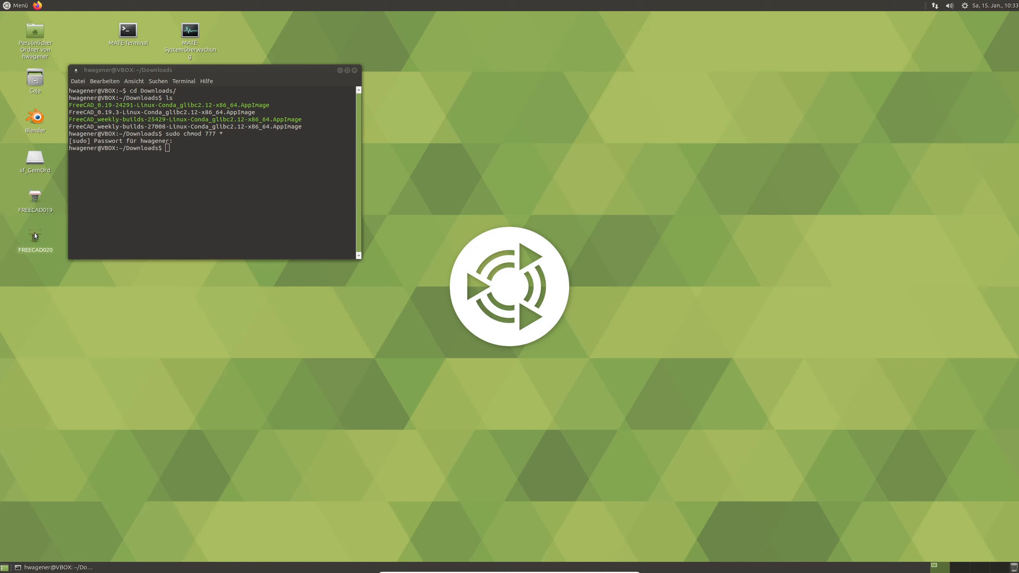
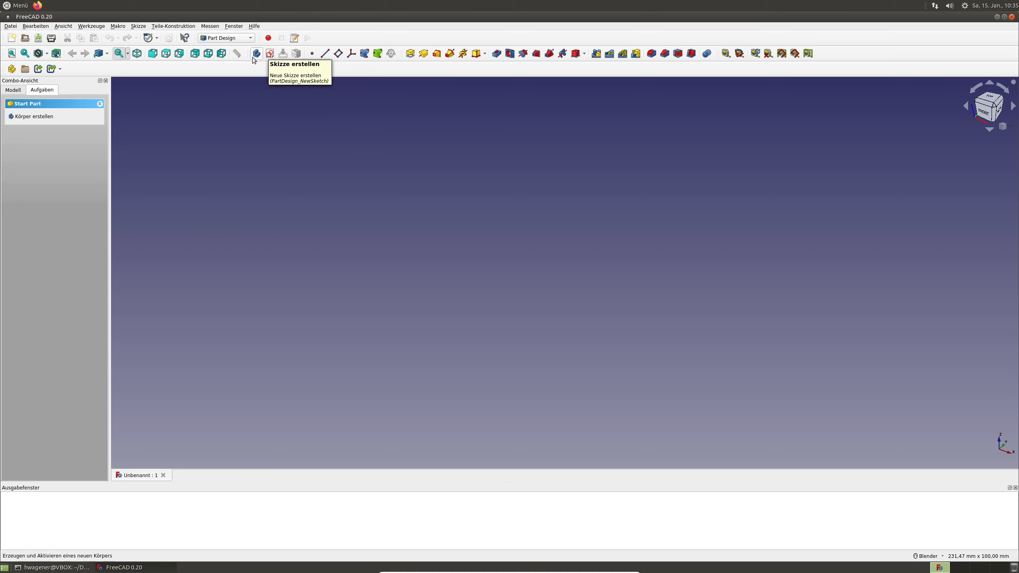
Step: Put the body and sketch toolbar on its own third row, with structure, modeling, view and measurement toolbars lined up on the second
mouse_move(249, 53)
mouse_down()
mouse_move(74, 69)
mouse_move(104, 69)
mouse_move(4, 64)
mouse_move(3, 55)
mouse_up()
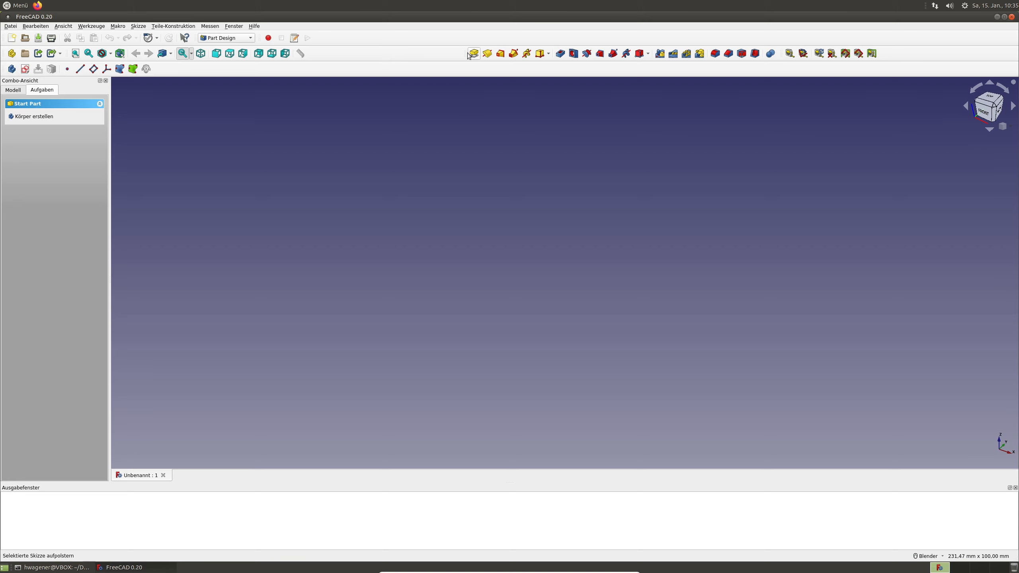
drag(464, 53, 190, 60)
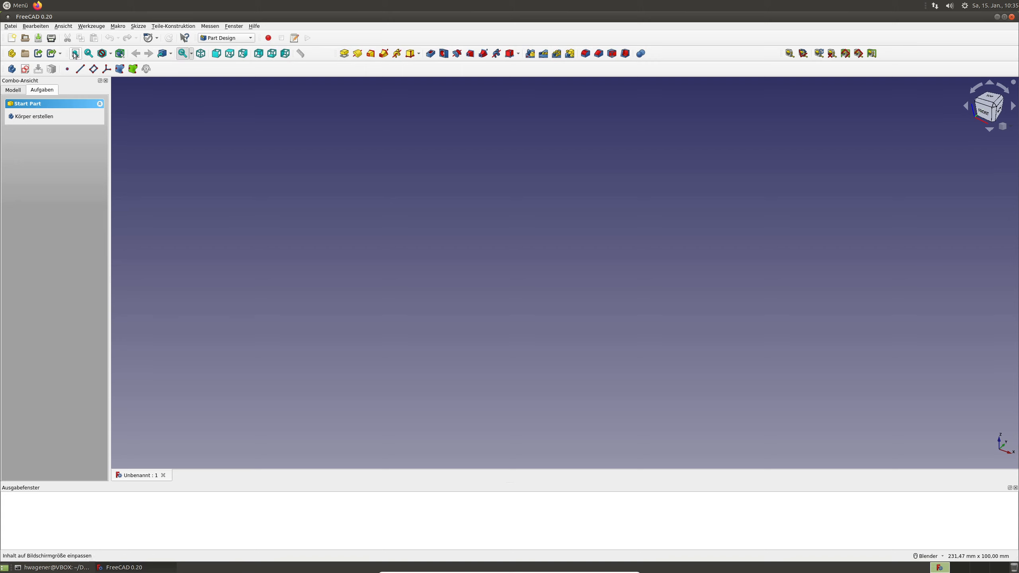
drag(65, 54, 501, 69)
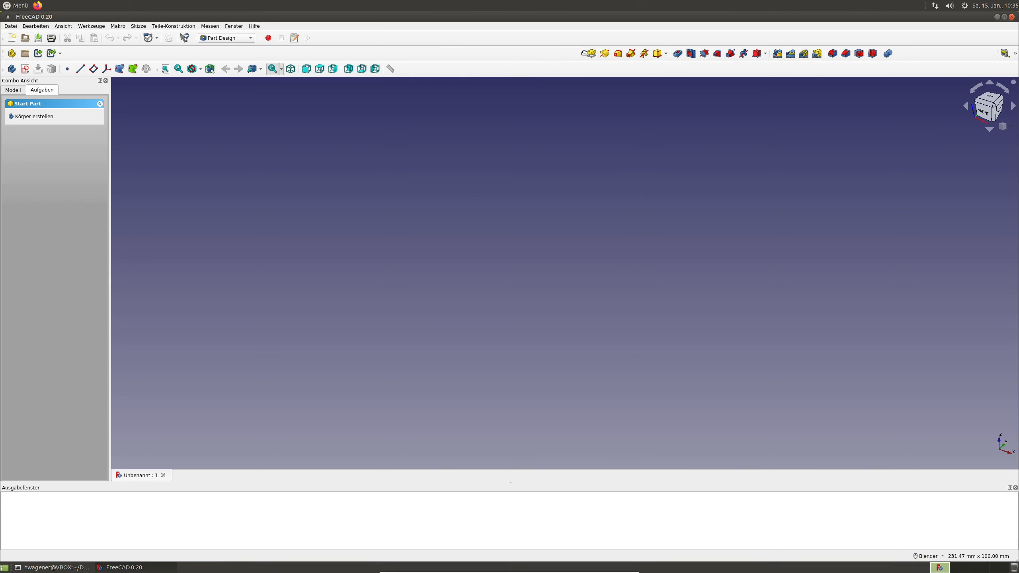
drag(580, 54, 66, 48)
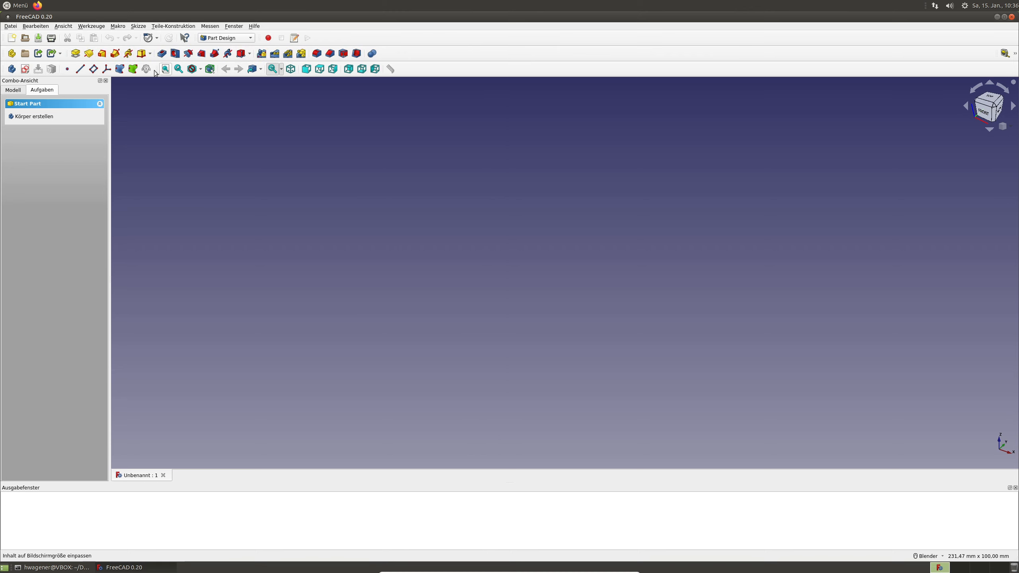
drag(156, 68, 384, 53)
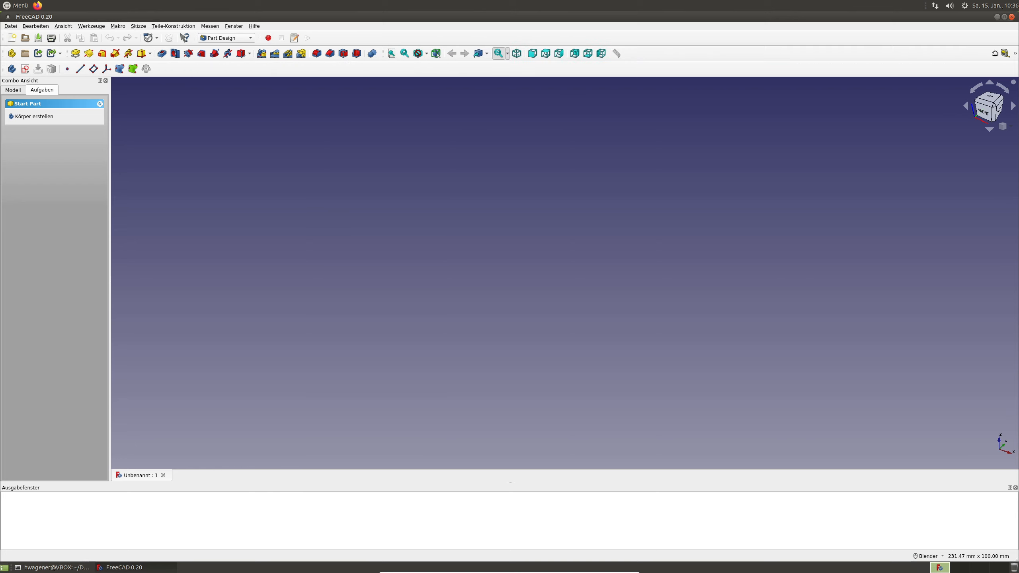
drag(991, 52, 625, 53)
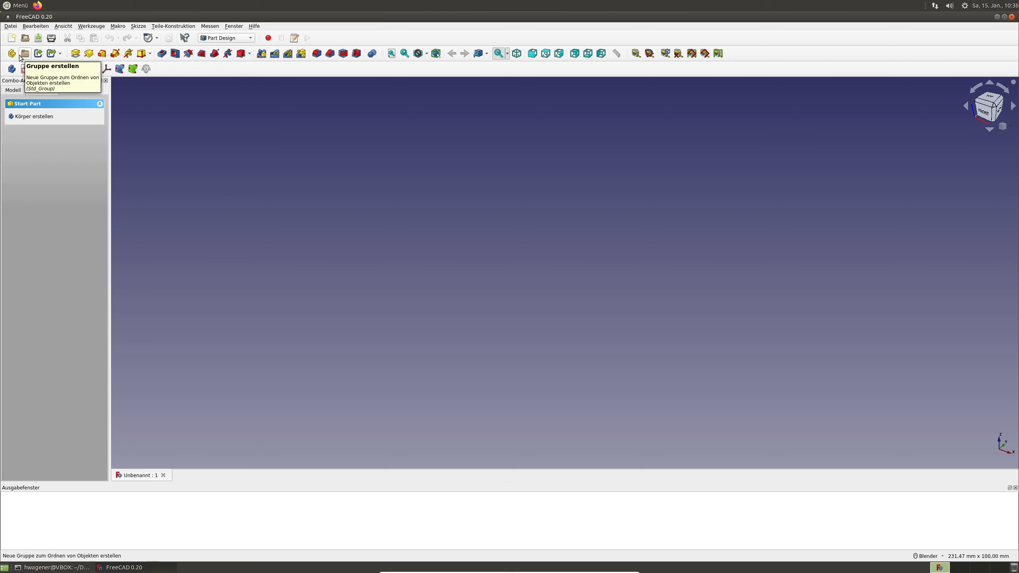
Step: Reorder the second toolbar row so the modeling tools come first, followed by the structure, view and measurement toolbars
drag(4, 53, 168, 68)
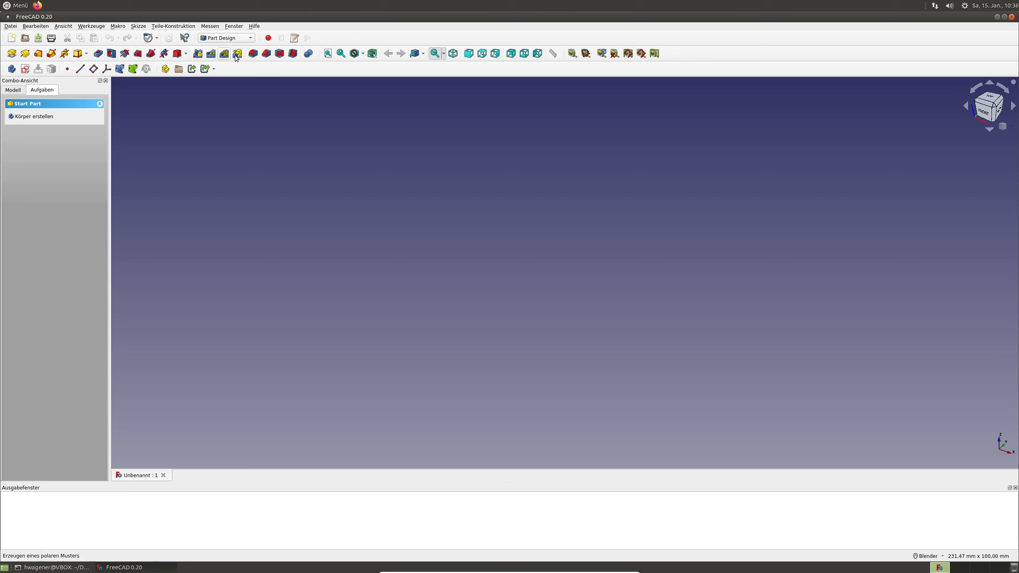
drag(321, 54, 483, 68)
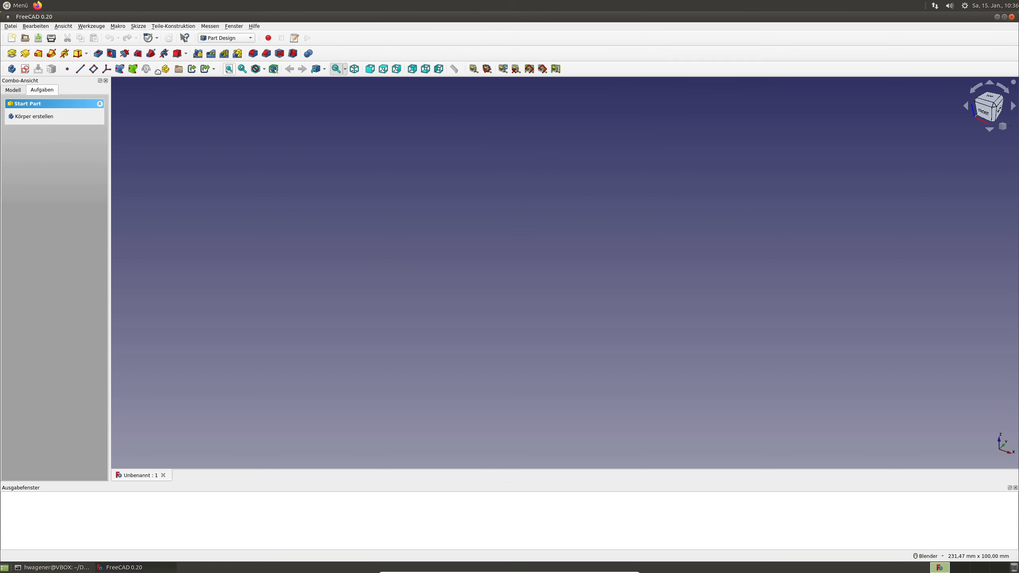
drag(157, 71, 323, 54)
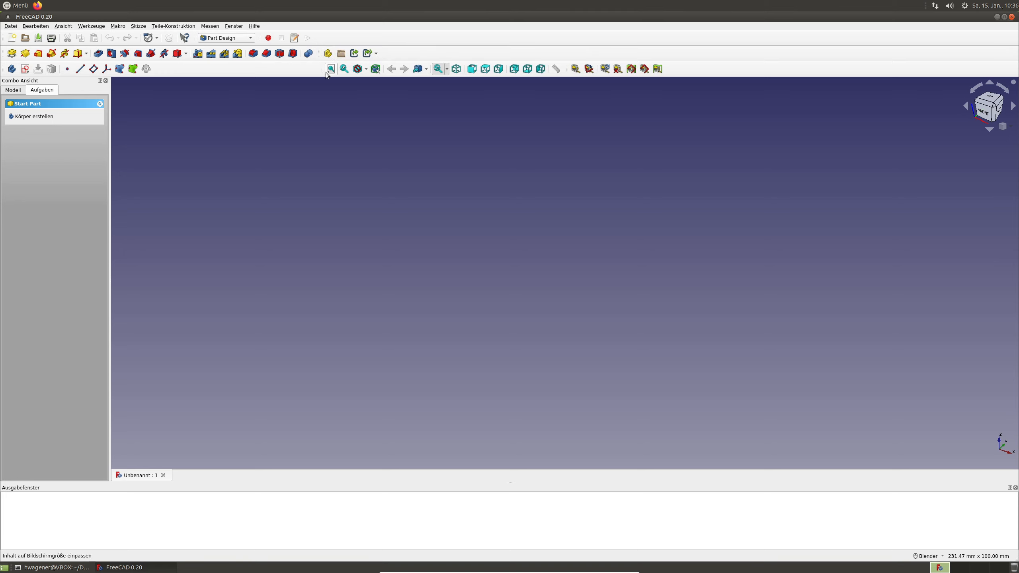
drag(320, 71, 381, 53)
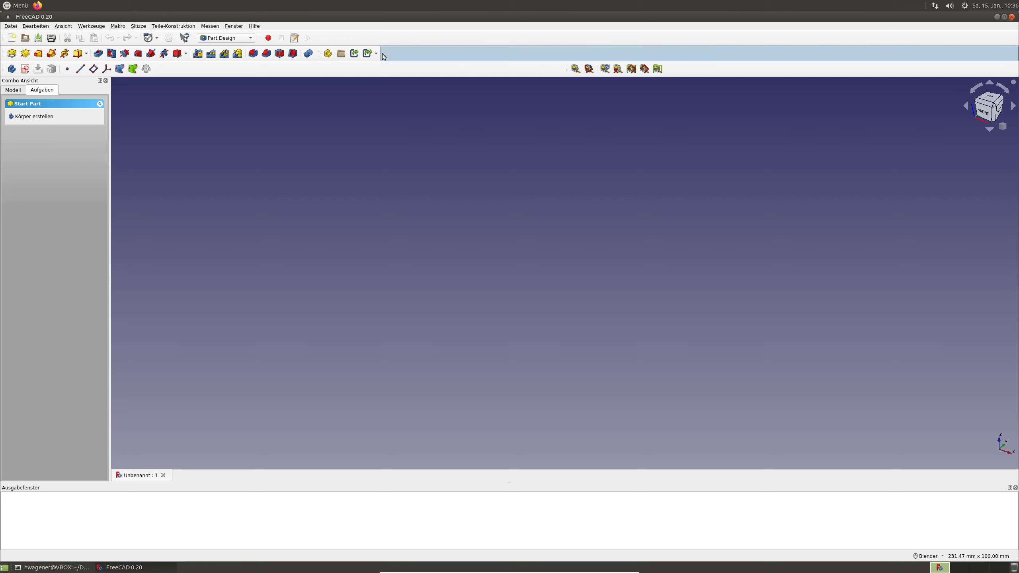
drag(569, 69, 609, 60)
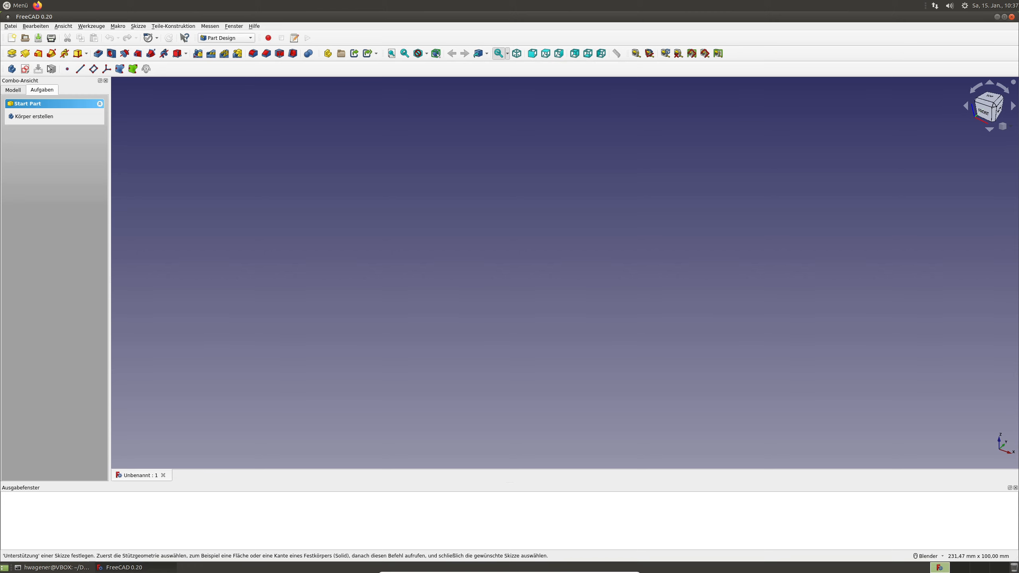
Step: Review the reduced and reordered list of workbenches without switching from Part Design
click(251, 39)
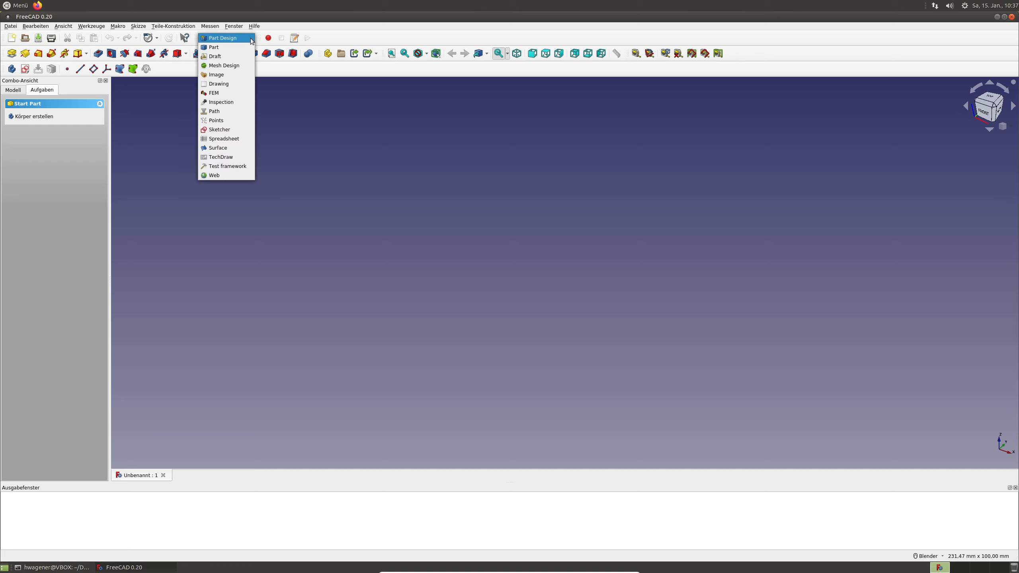
click(362, 134)
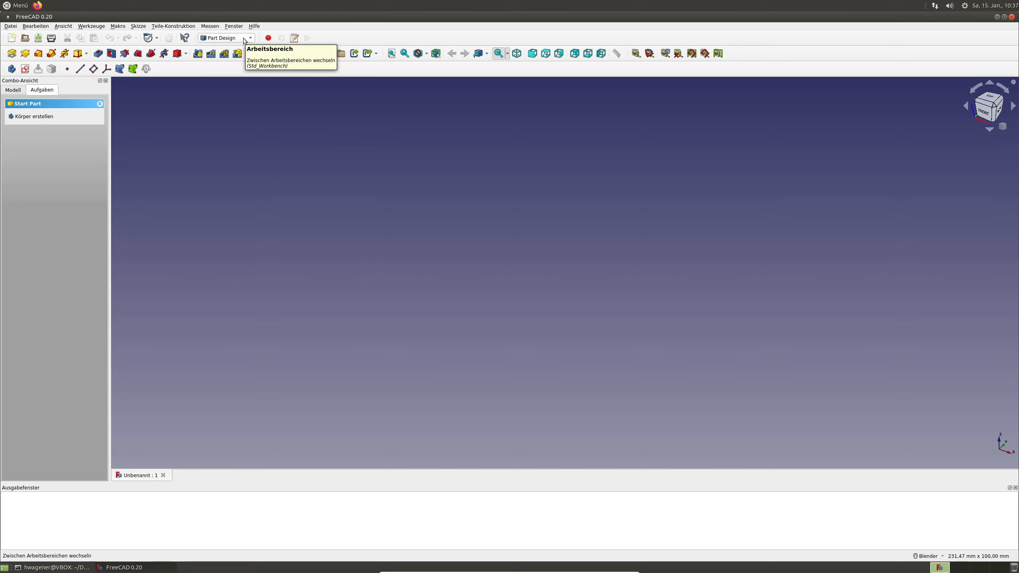
Step: Open the Addon Manager with automatic update checks for installed addons enabled, and enlarge its window upward and sideways
click(99, 29)
click(117, 132)
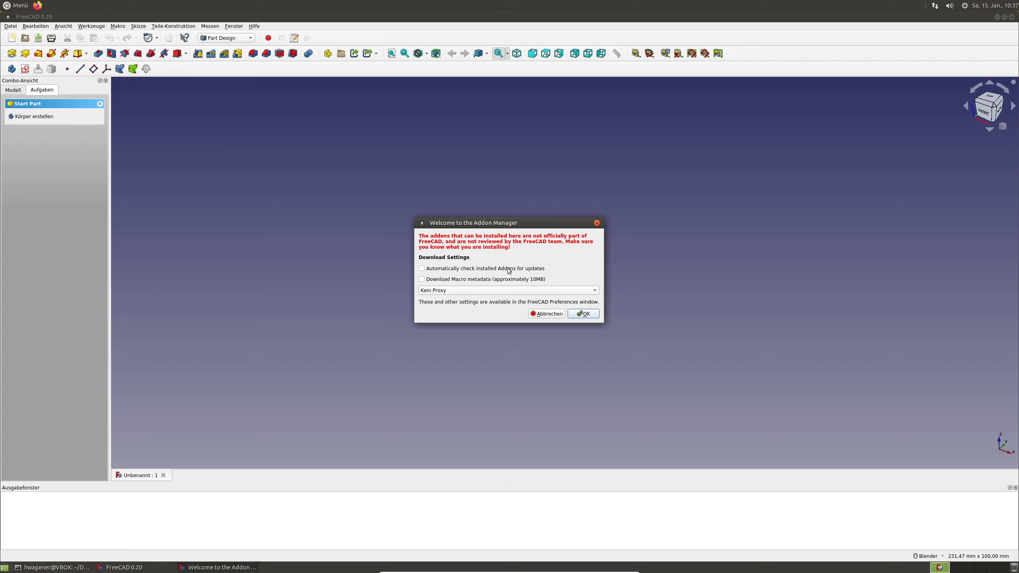
click(446, 272)
click(582, 315)
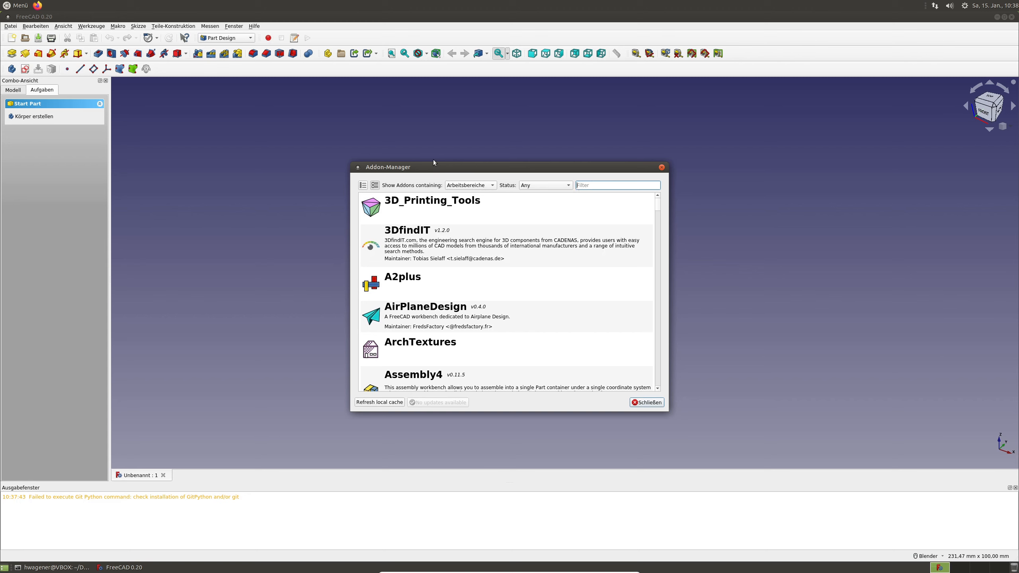
drag(441, 162, 433, 102)
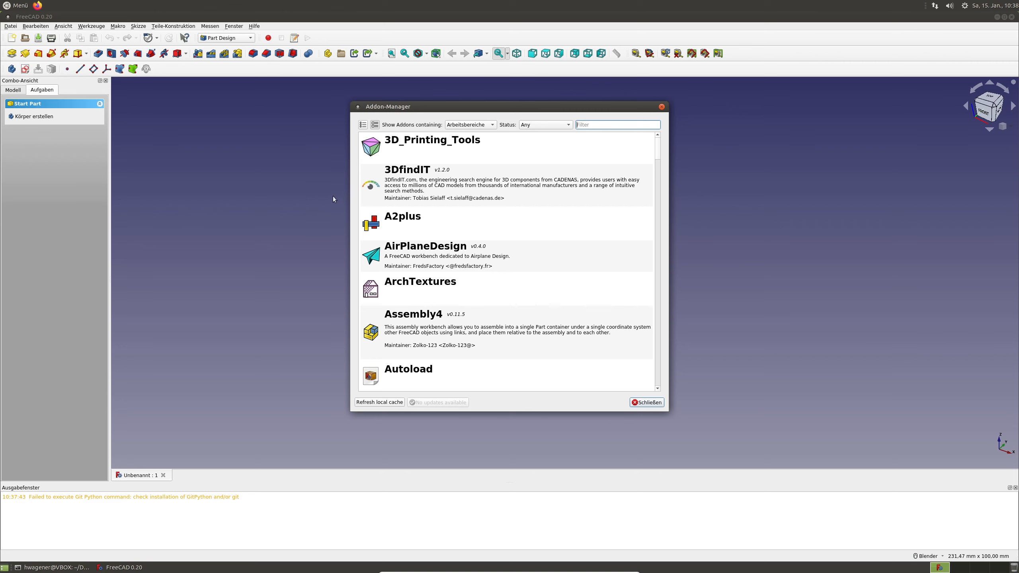
drag(352, 191, 140, 191)
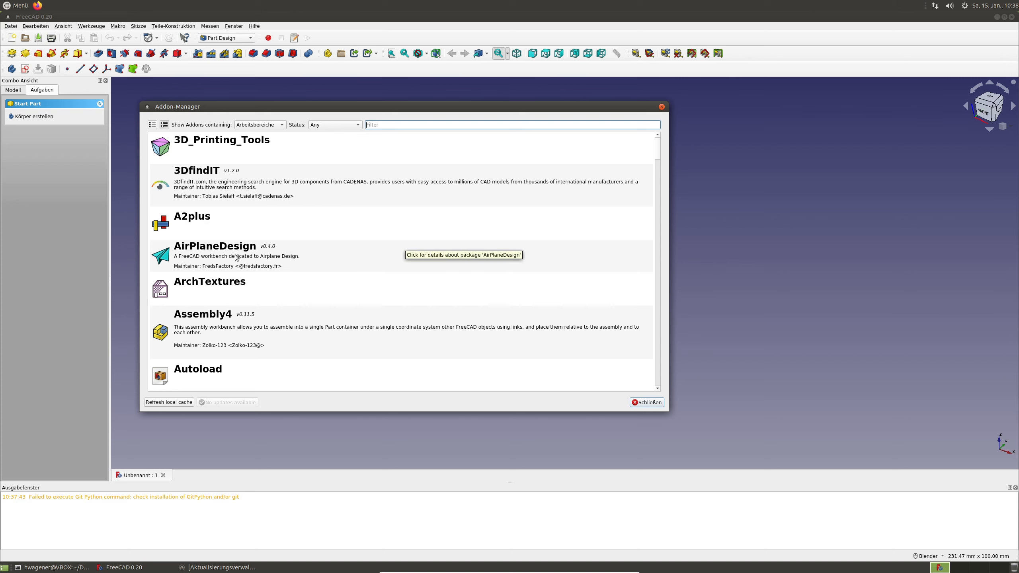
Step: Look at the BOLTSFC workbench's details in the Addon Manager, then return to the addon list without installing it
scroll(236, 257, down, 3)
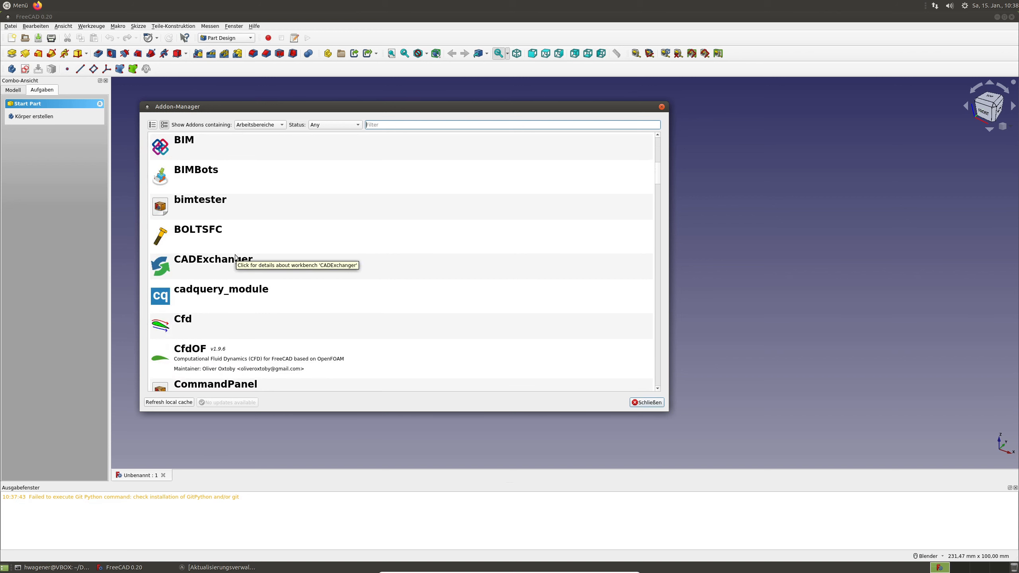
click(203, 231)
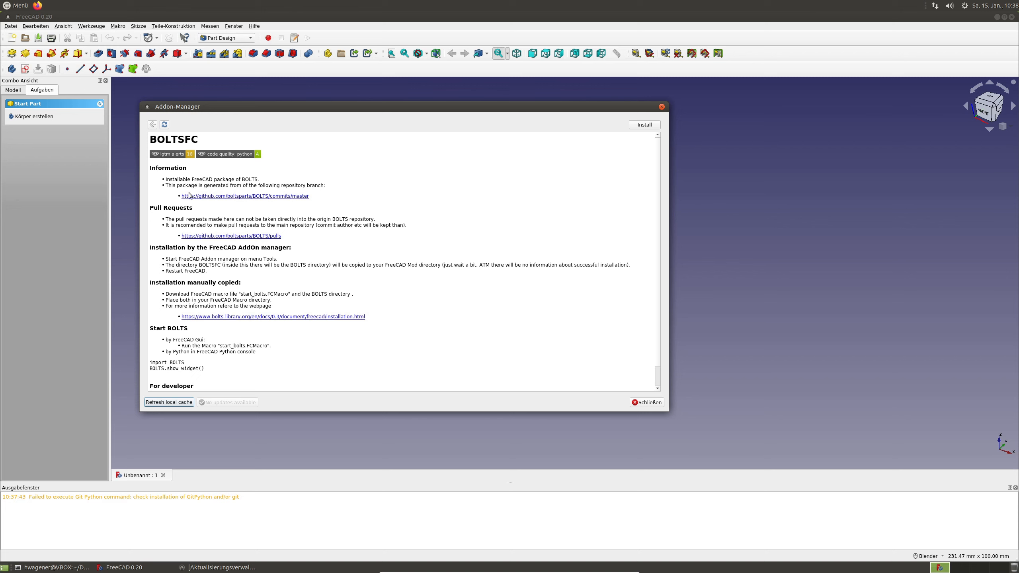
click(152, 125)
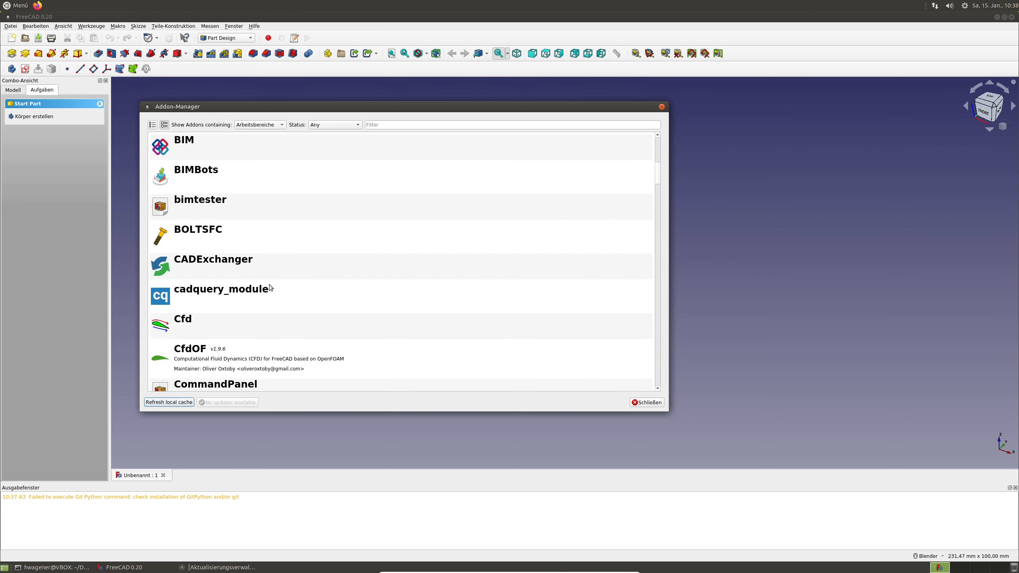
Step: Install the CurvedShapes workbench, dismiss the installation message and return to the addon list
scroll(265, 281, down, 2)
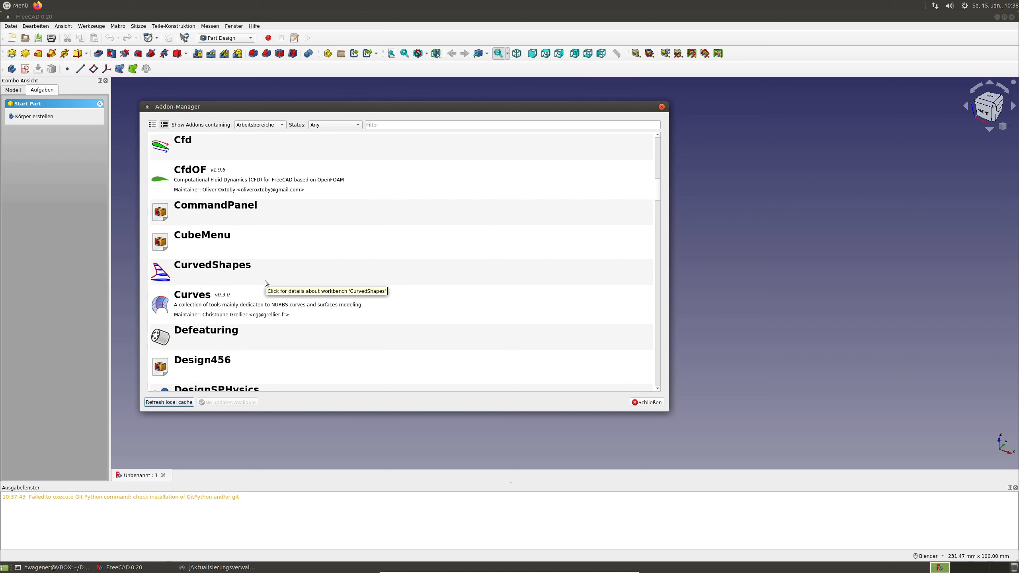
click(199, 268)
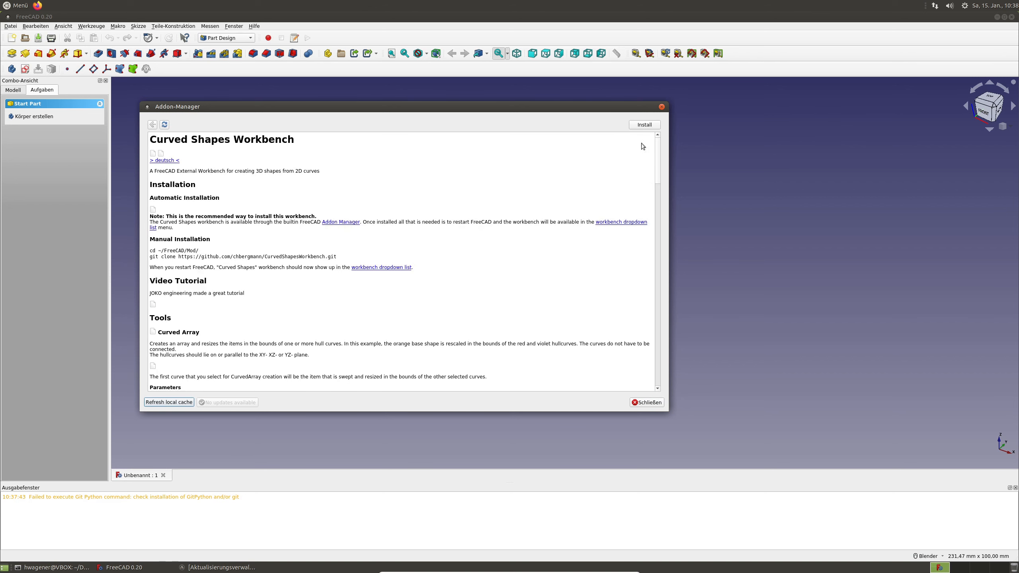
click(646, 125)
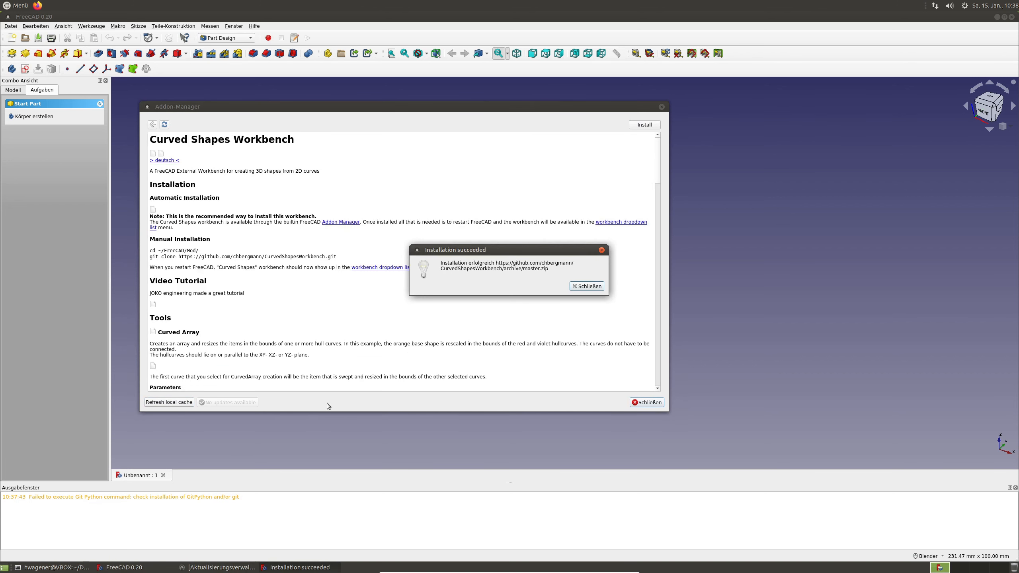
click(583, 287)
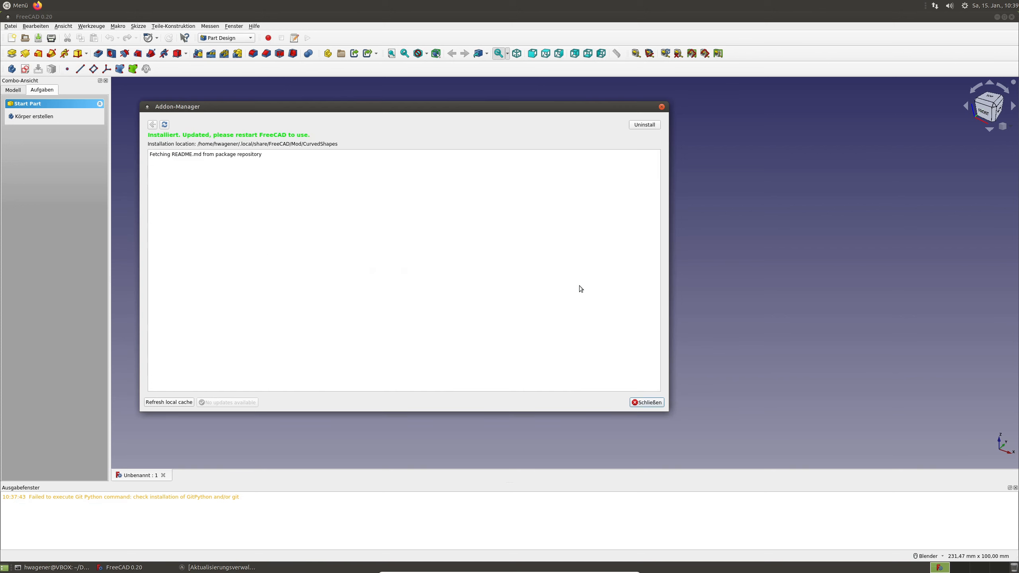
click(152, 125)
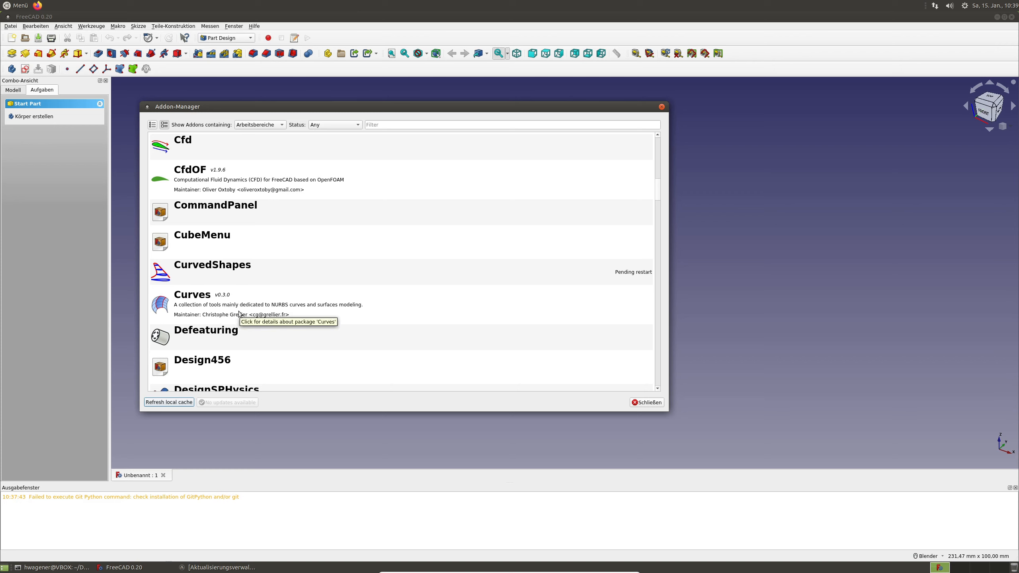
Step: Install the Curves workbench for NURBS curves and surfaces, and go back to the list of addons
click(198, 299)
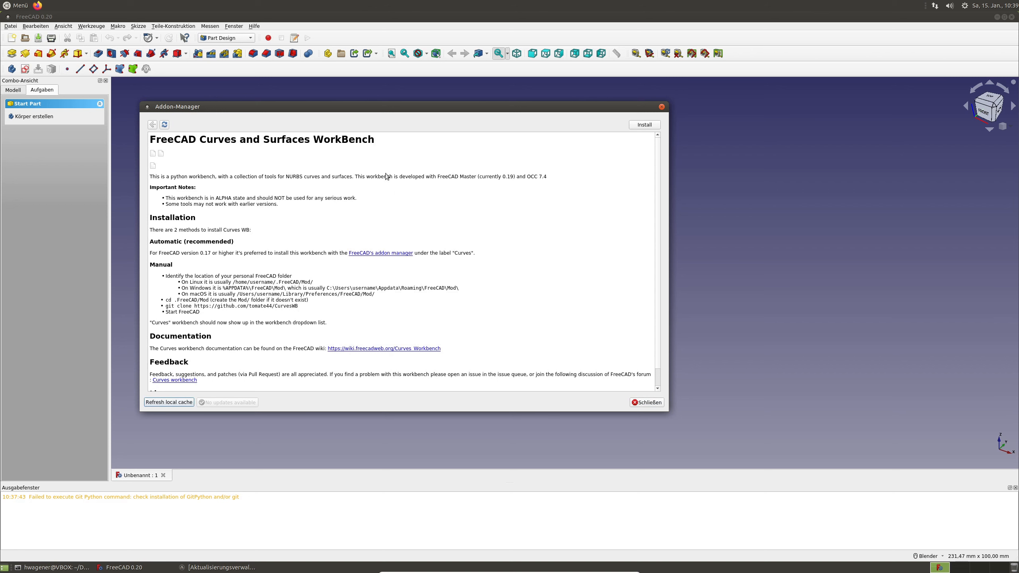
click(644, 125)
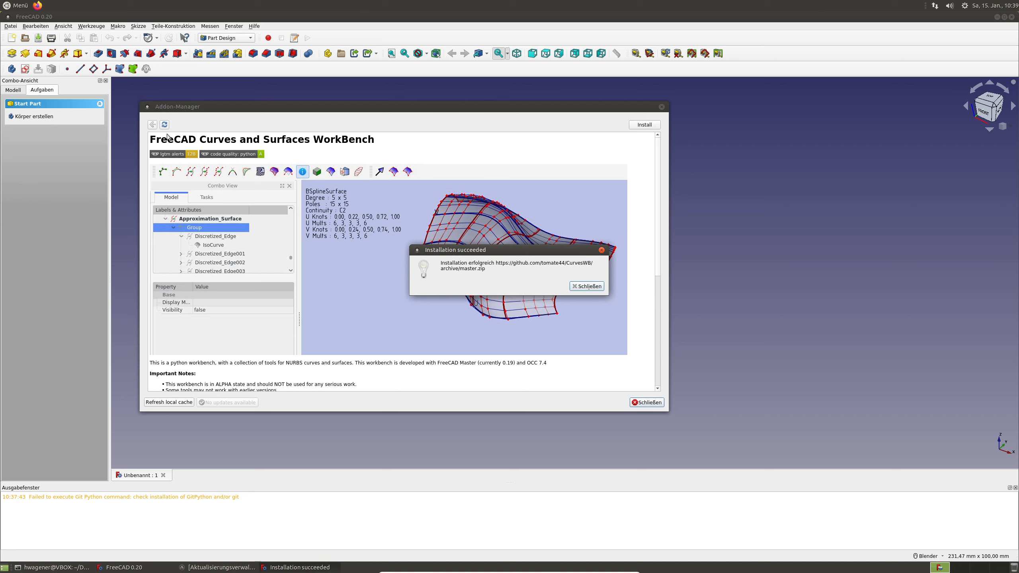
click(584, 287)
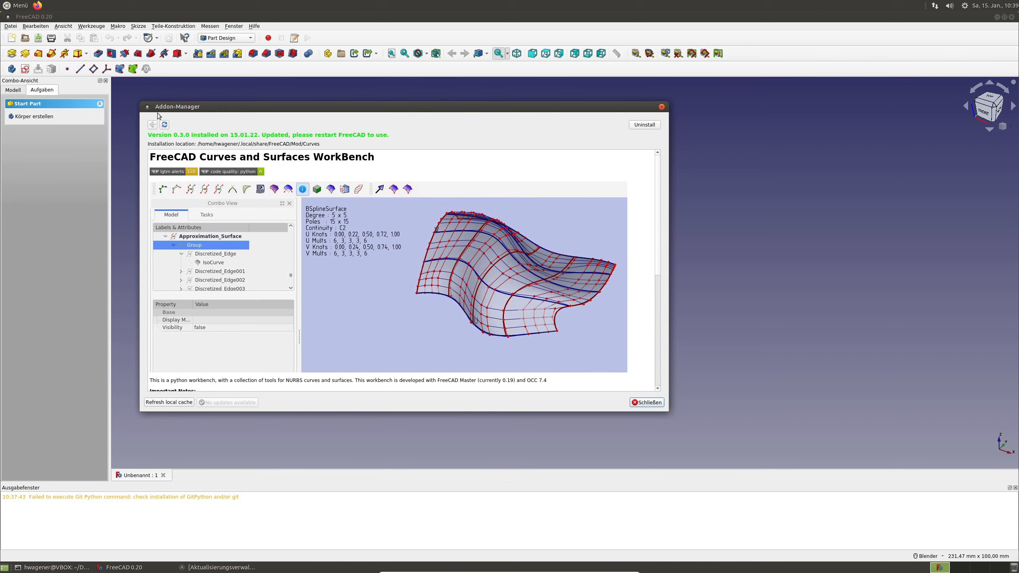
click(151, 125)
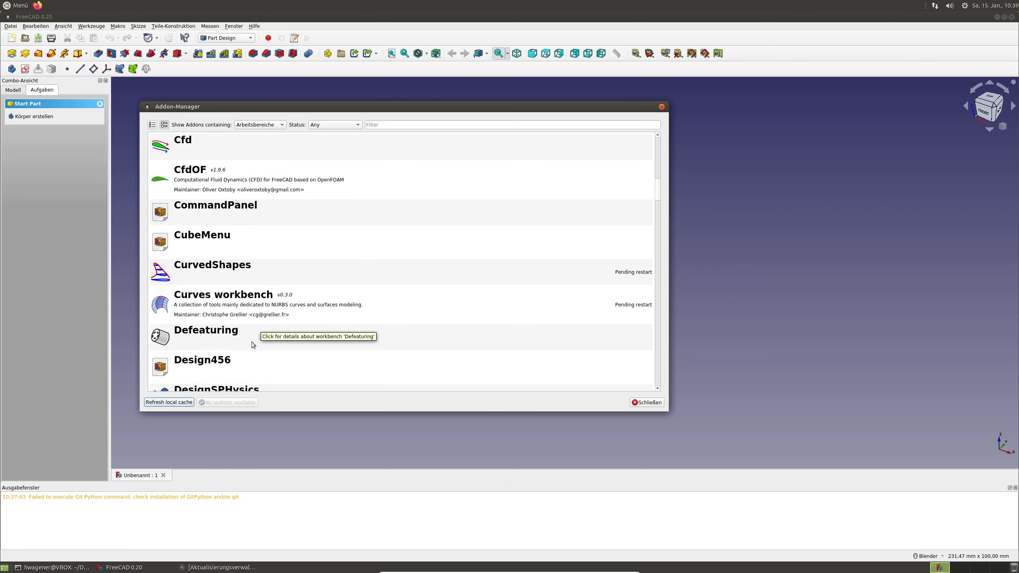
Step: Find the fasteners workbench among the addons, install it and return to the list
scroll(251, 341, down, 2)
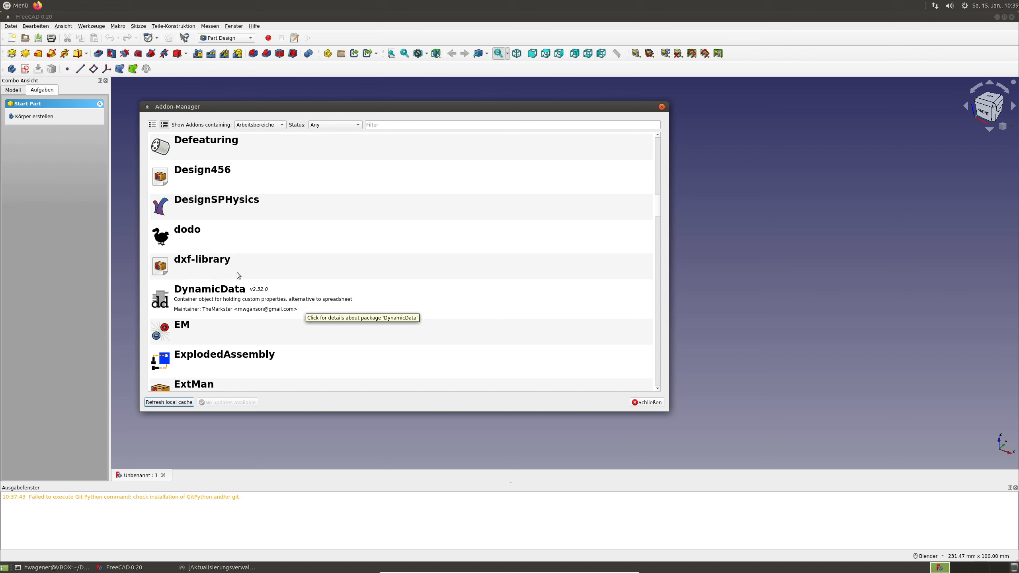
scroll(254, 279, down, 2)
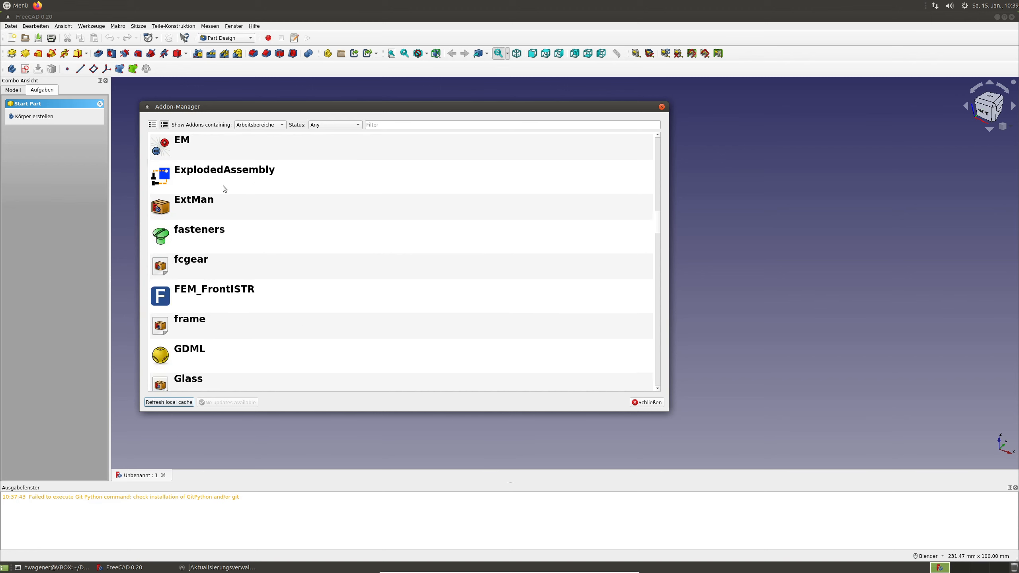
click(196, 237)
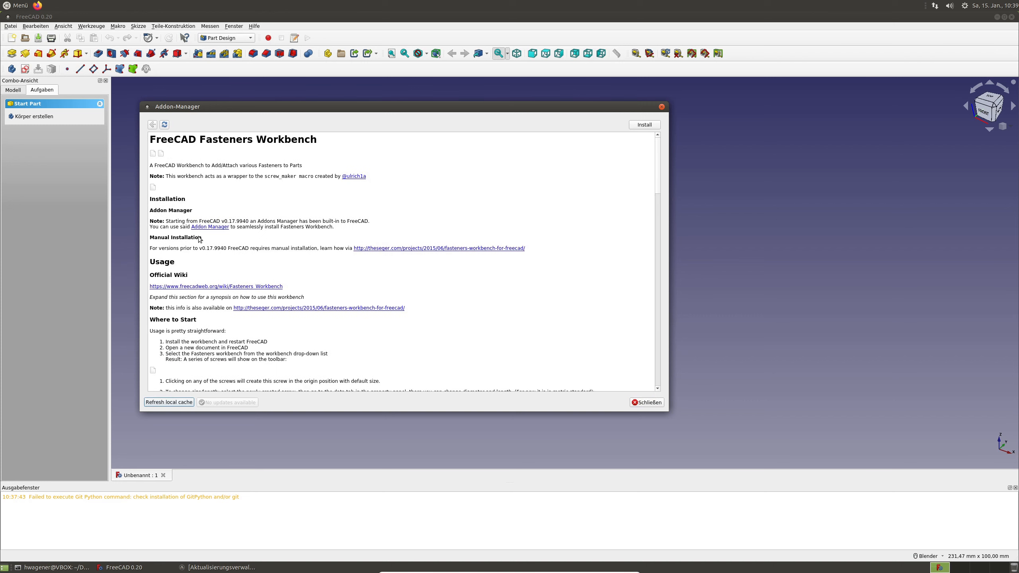
click(643, 125)
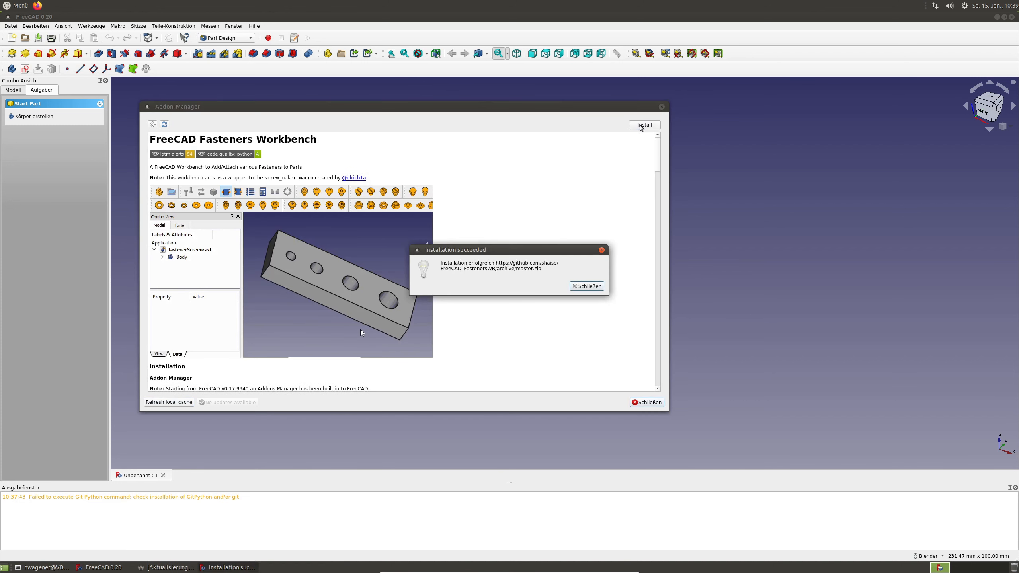
click(589, 287)
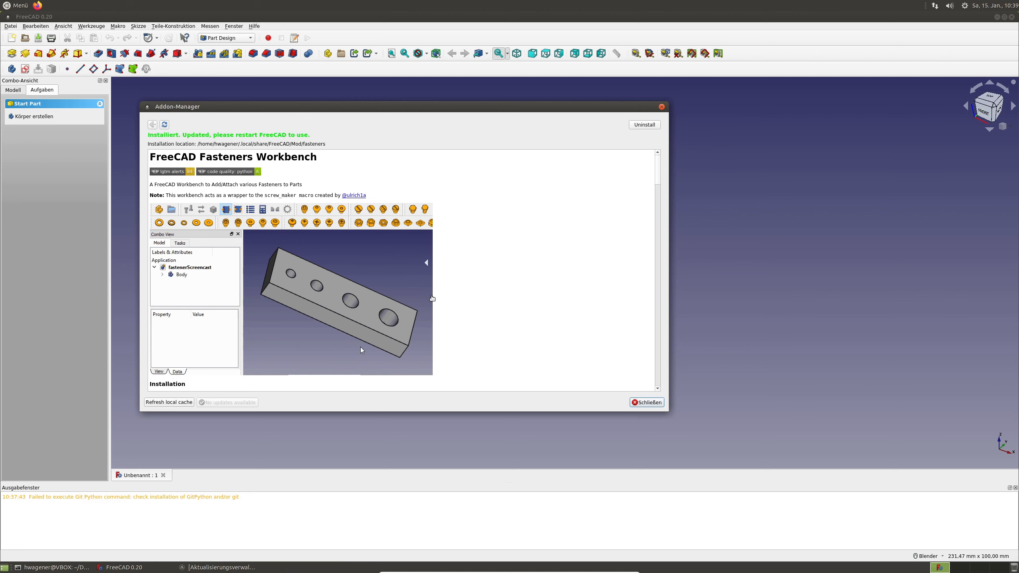
click(153, 125)
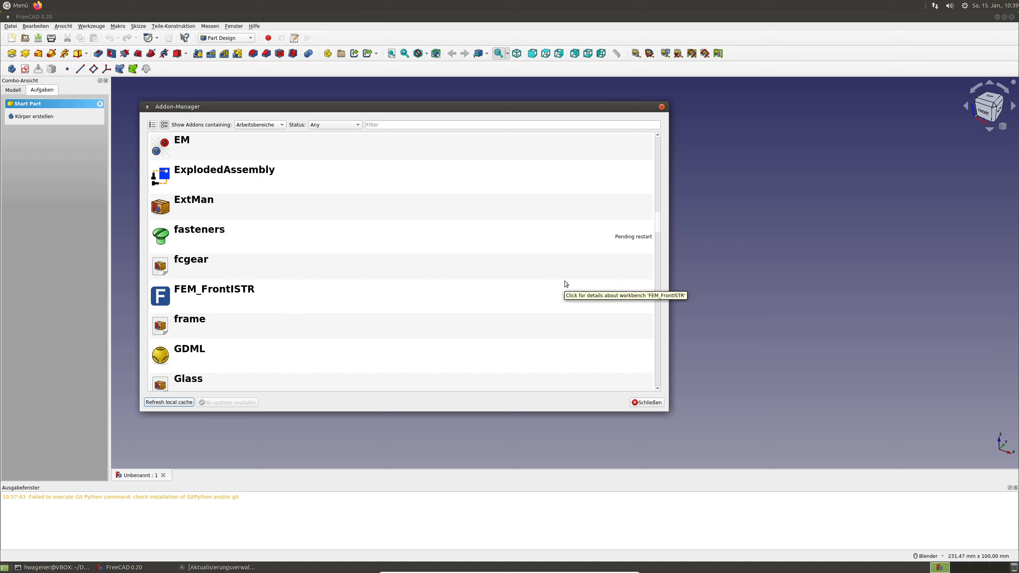
Step: Install the fcgear workbench for gears and return to the addon list
click(188, 263)
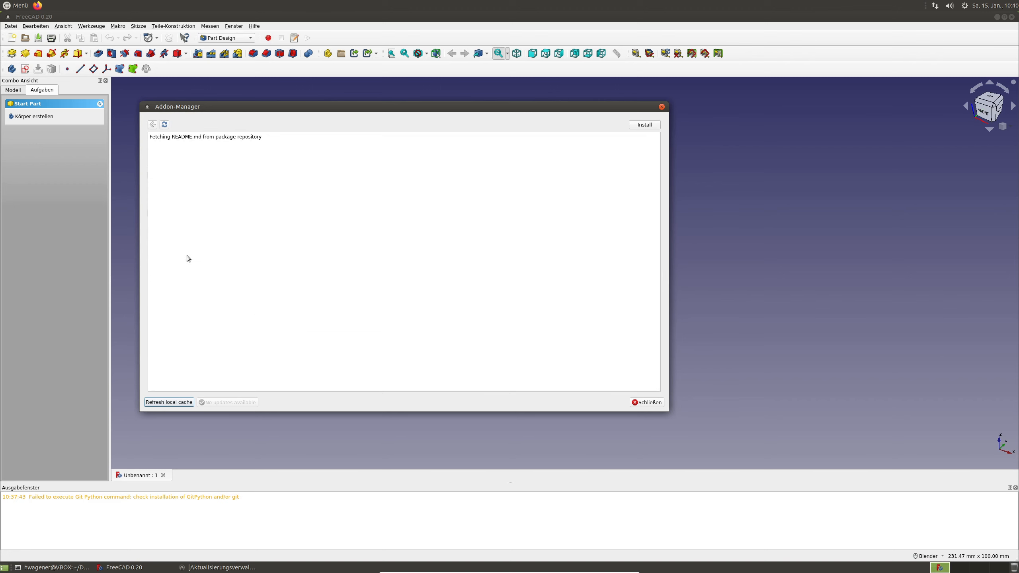
click(645, 126)
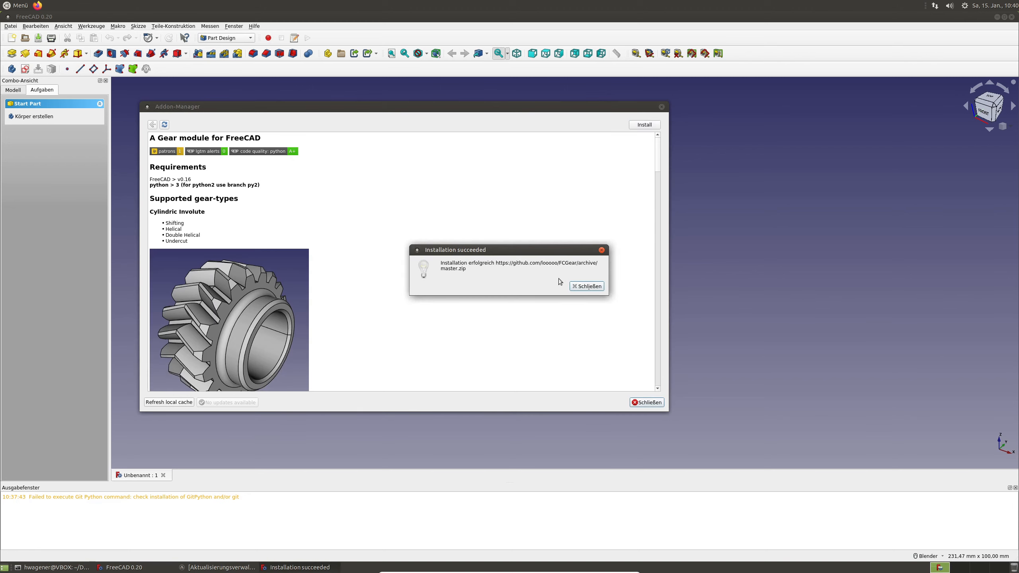
click(586, 286)
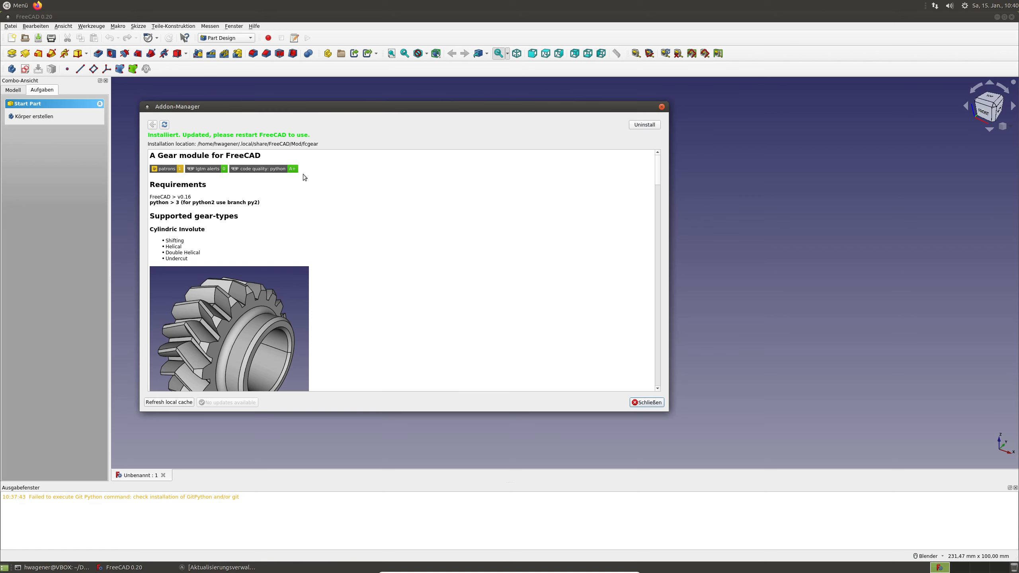
click(152, 125)
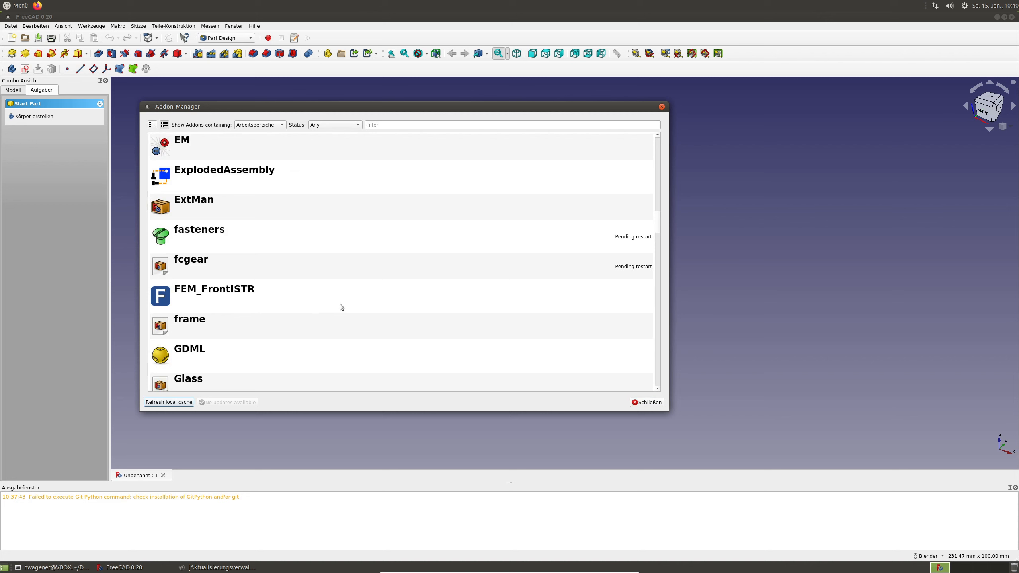
Step: Browse through the remaining workbench addons to ThreadProfile, install it and return to the addon list
scroll(340, 304, down, 2)
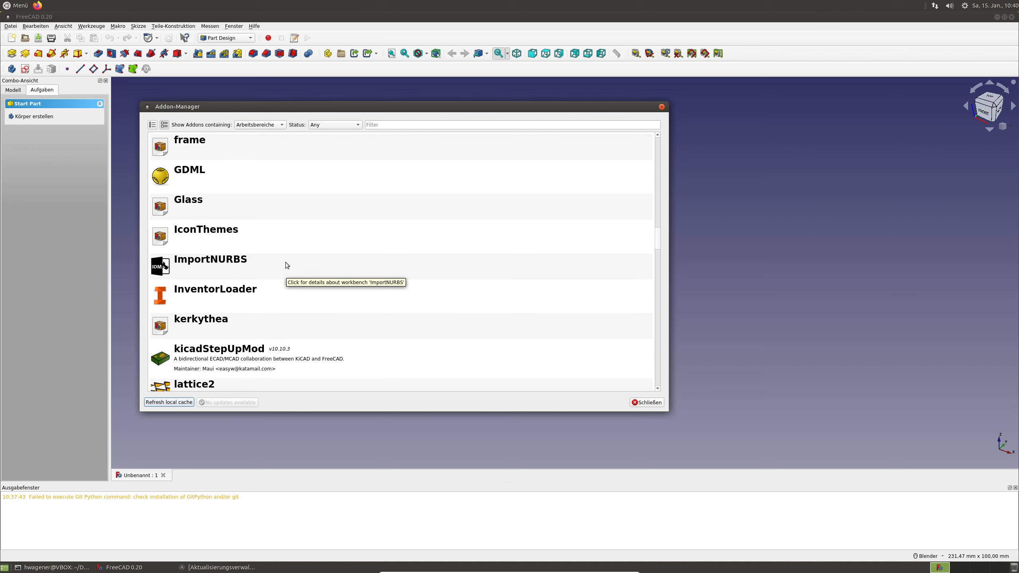
scroll(317, 287, down, 1)
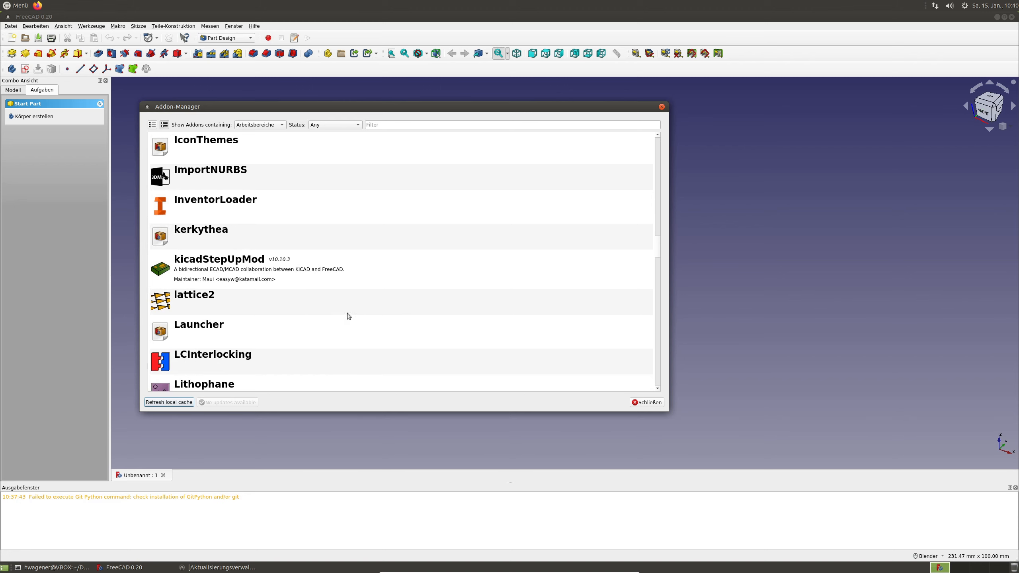
scroll(332, 312, down, 2)
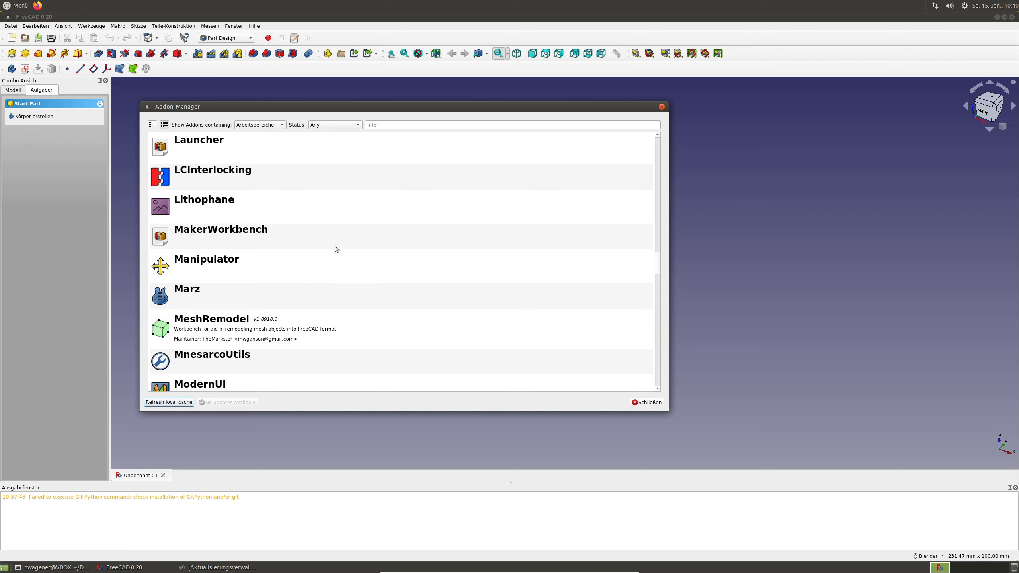
scroll(336, 248, down, 1)
scroll(335, 245, down, 1)
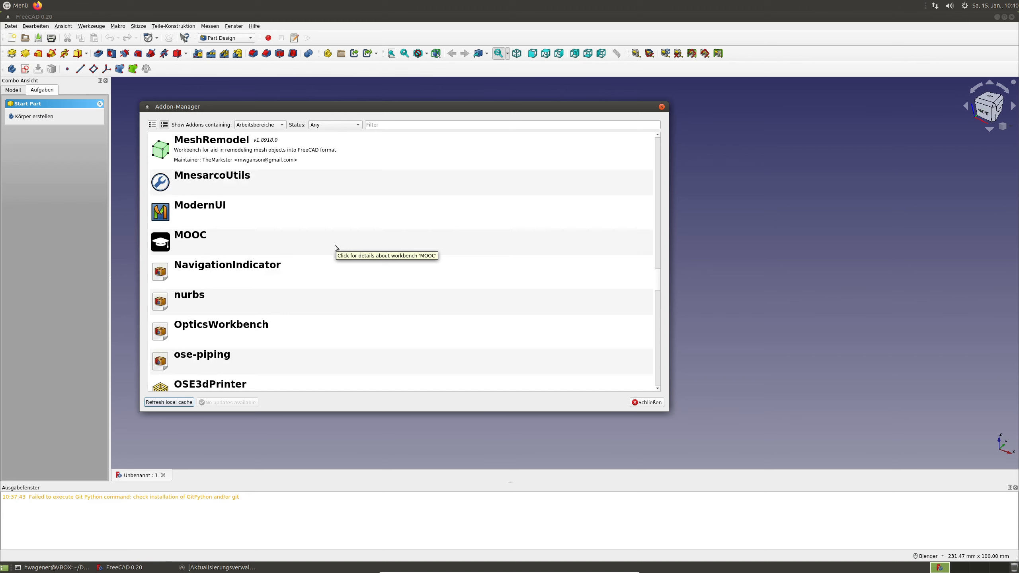
scroll(335, 247, down, 2)
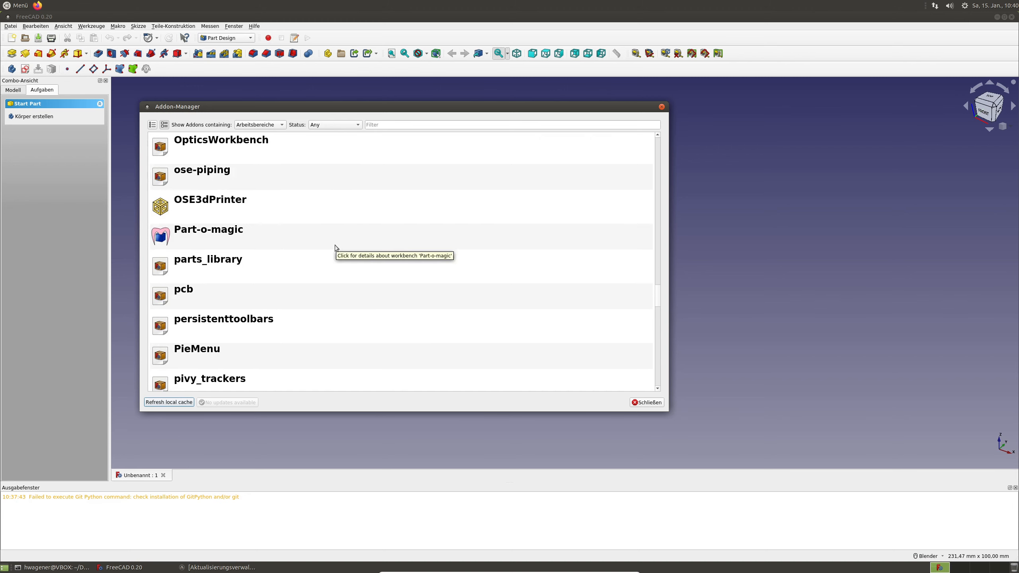
scroll(335, 247, down, 2)
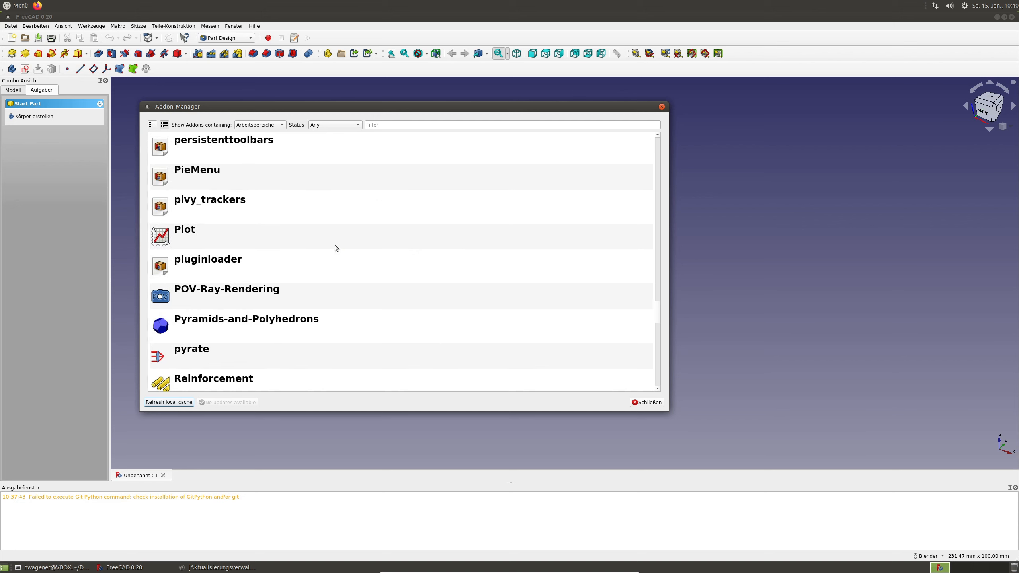
scroll(335, 246, down, 1)
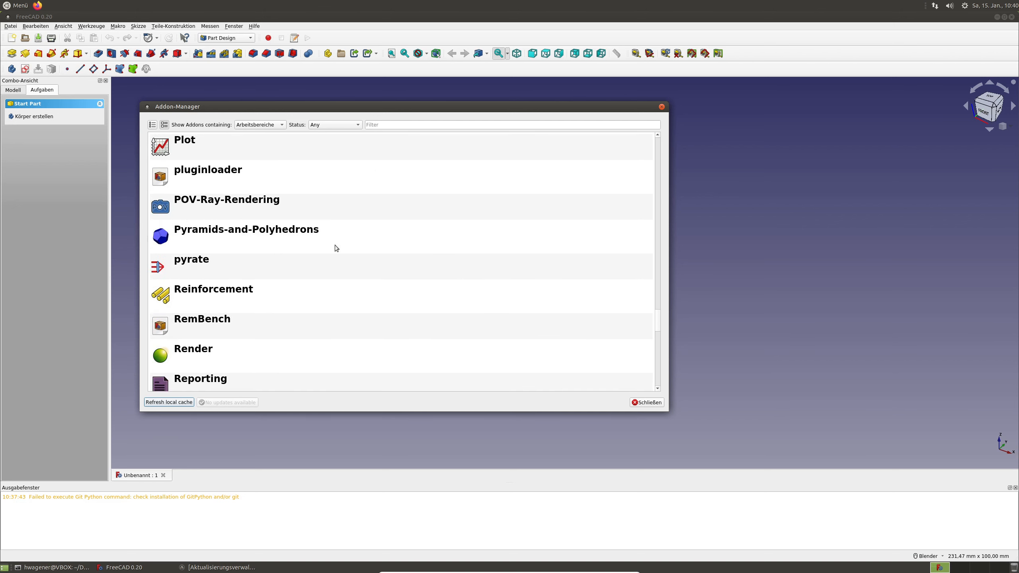
scroll(335, 246, down, 2)
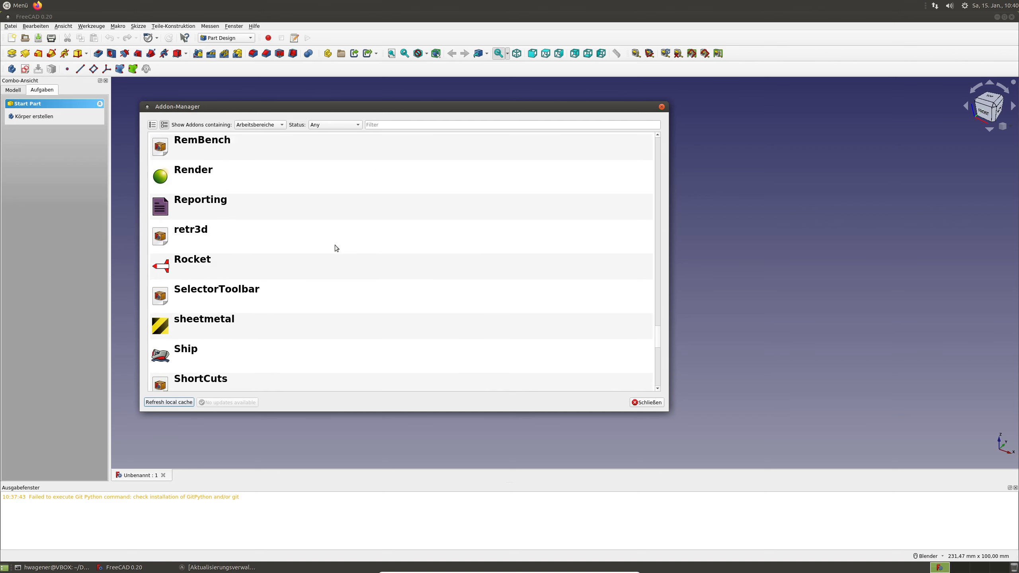
scroll(335, 246, down, 1)
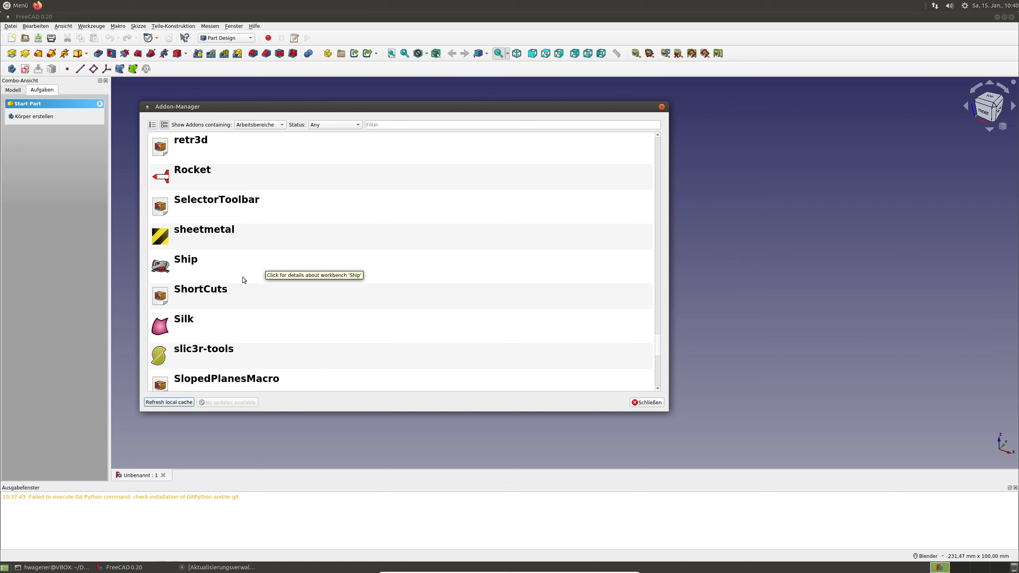
scroll(244, 280, down, 2)
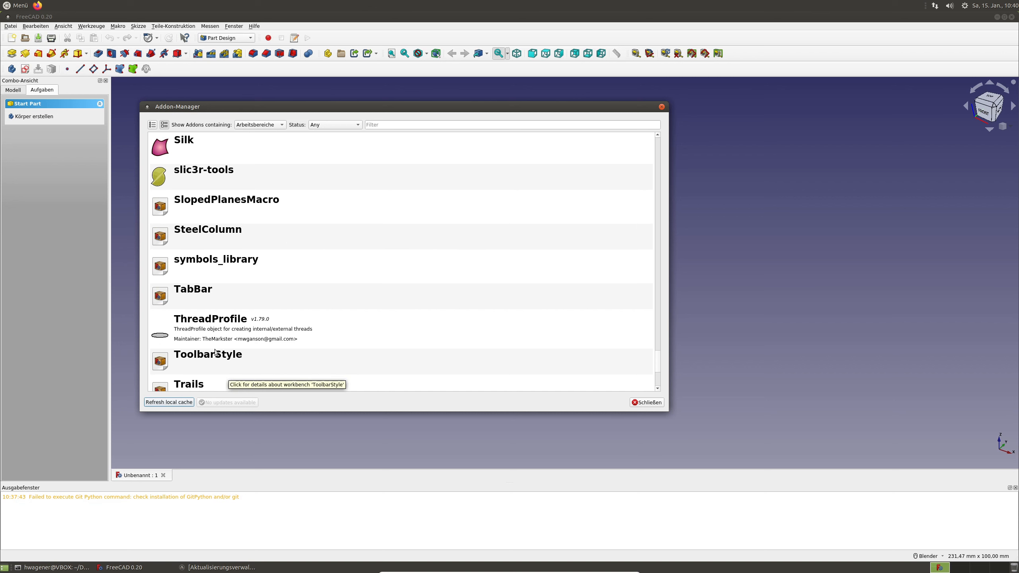
click(209, 319)
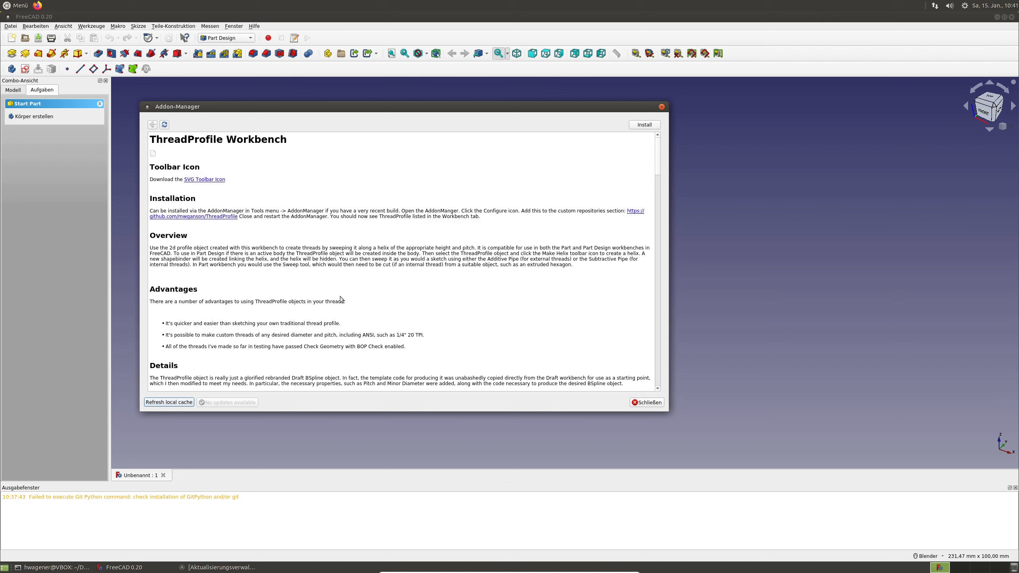
click(644, 125)
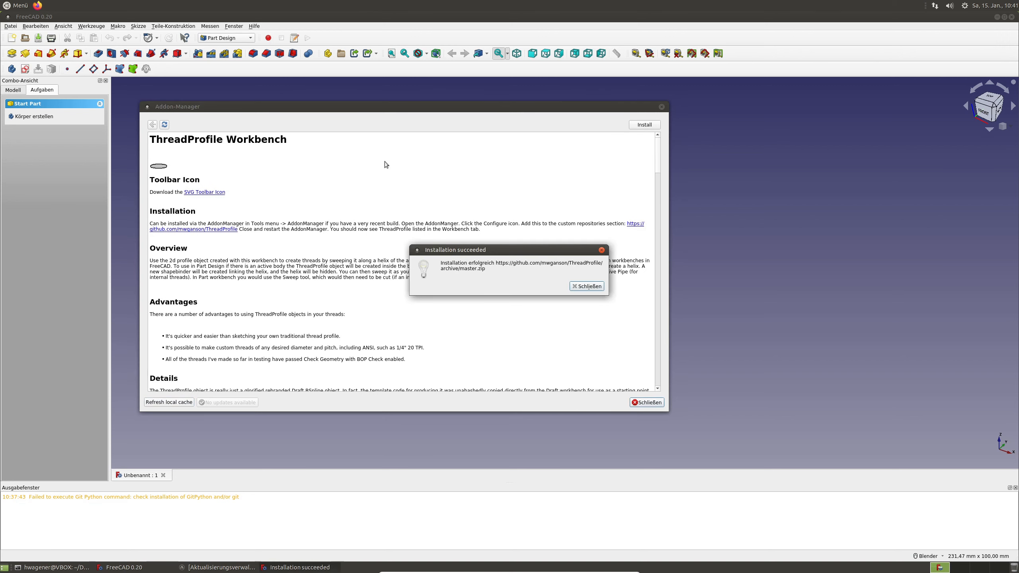
click(587, 286)
click(153, 125)
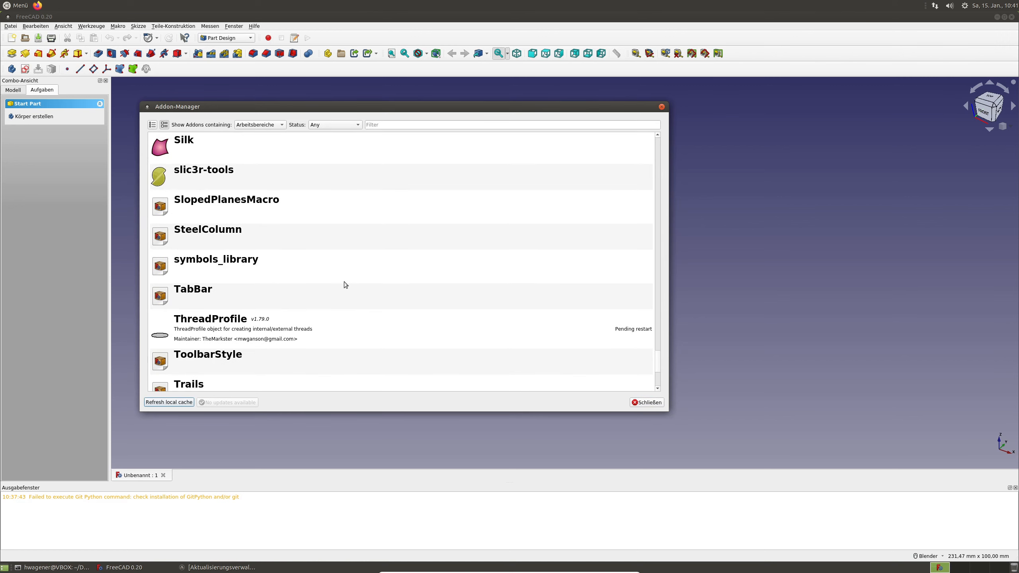
Step: Look over the remaining workbench addons, close the Addon Manager and restart FreeCAD immediately to activate the installed workbenches
scroll(344, 282, down, 1)
scroll(344, 283, down, 1)
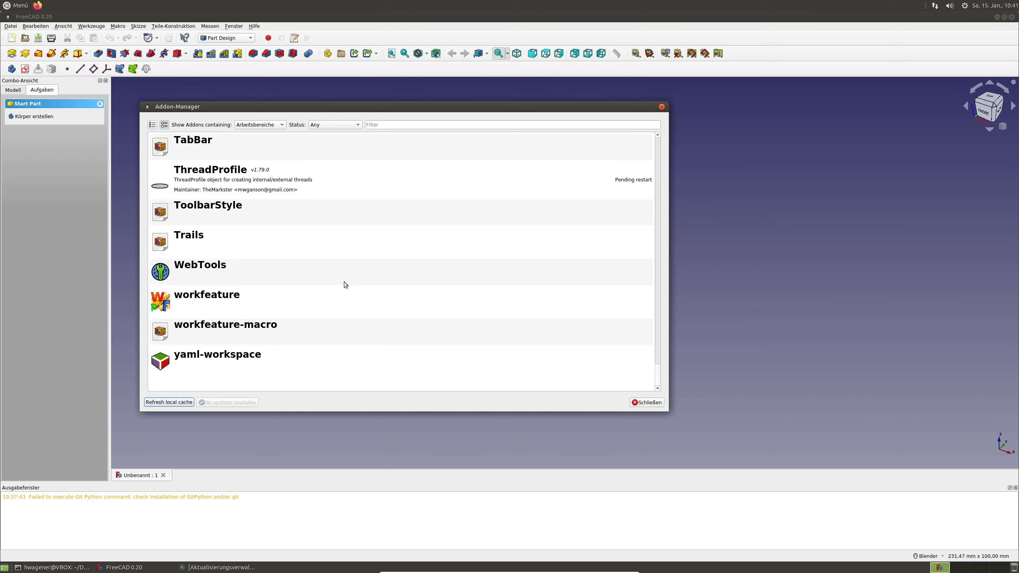
scroll(315, 288, up, 20)
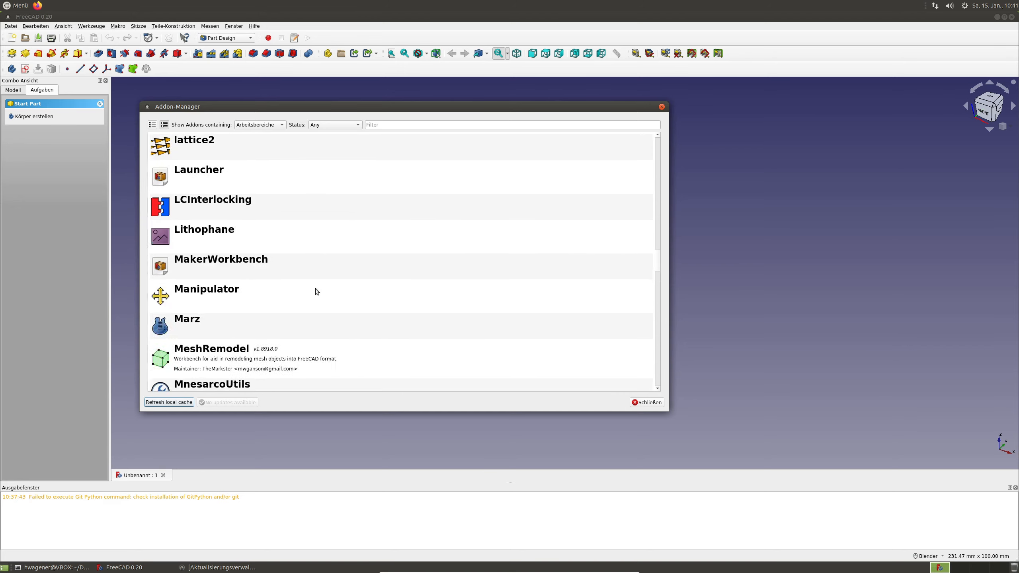
scroll(315, 288, up, 5)
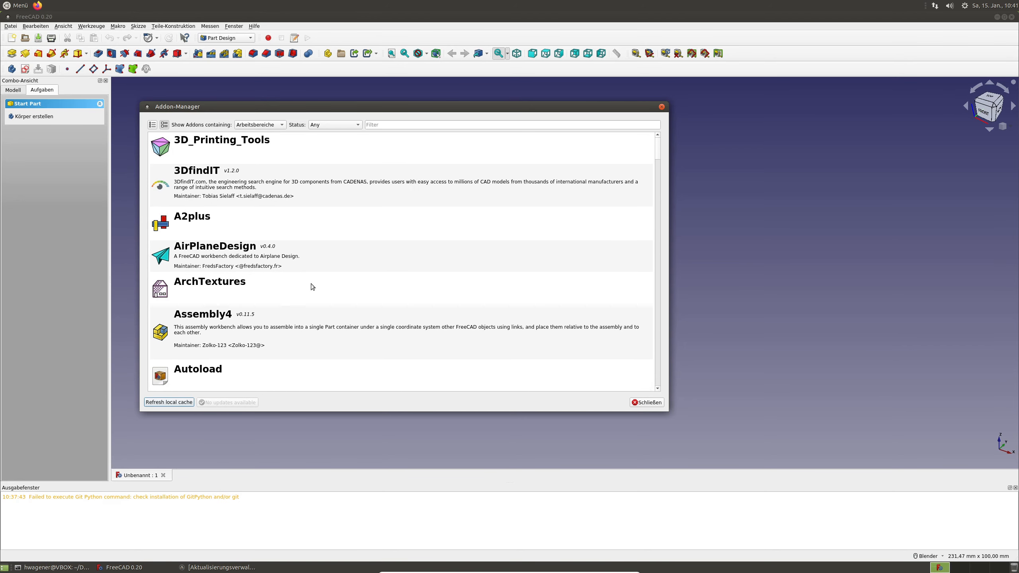
scroll(311, 283, down, 10)
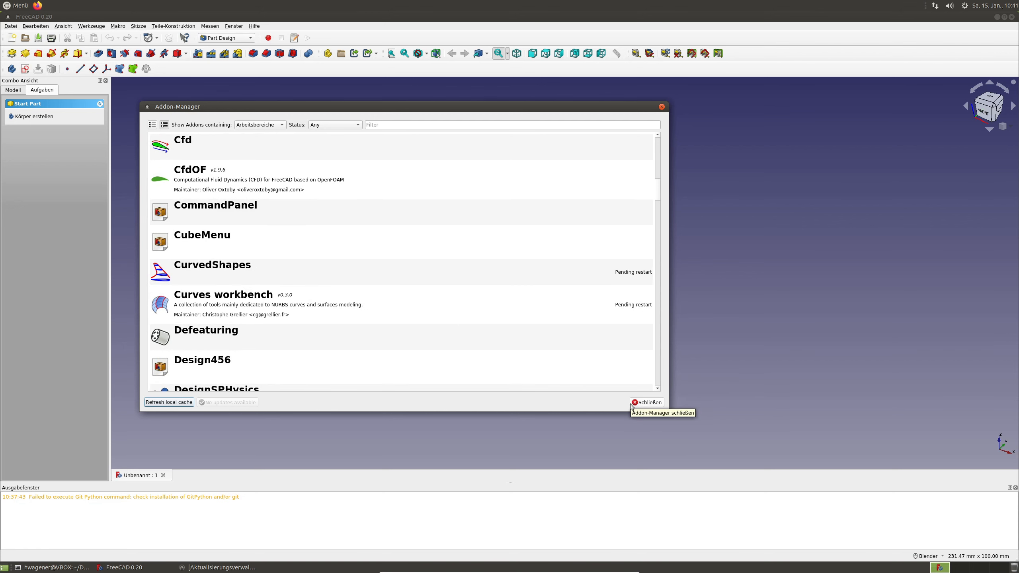
click(645, 402)
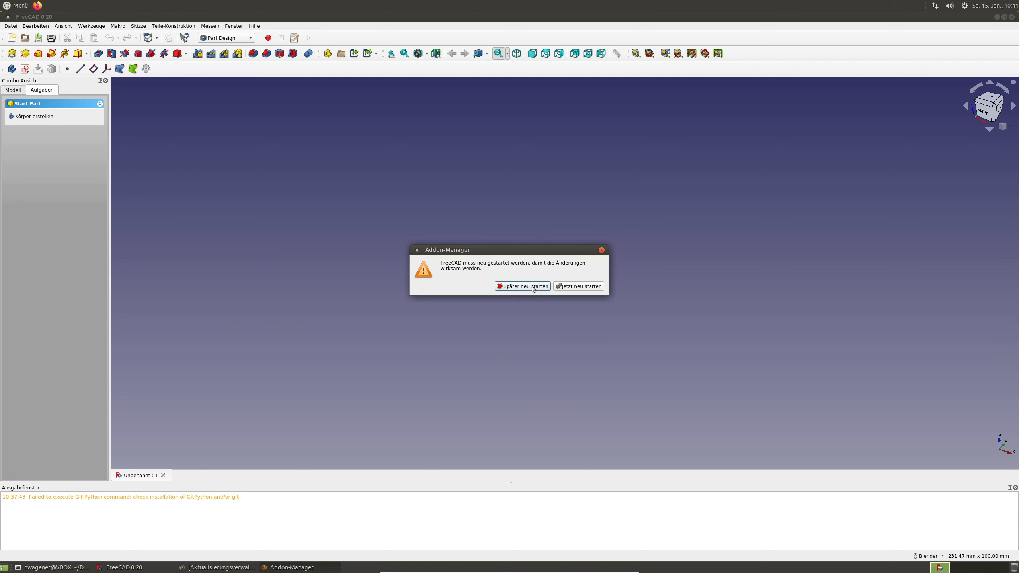
click(574, 287)
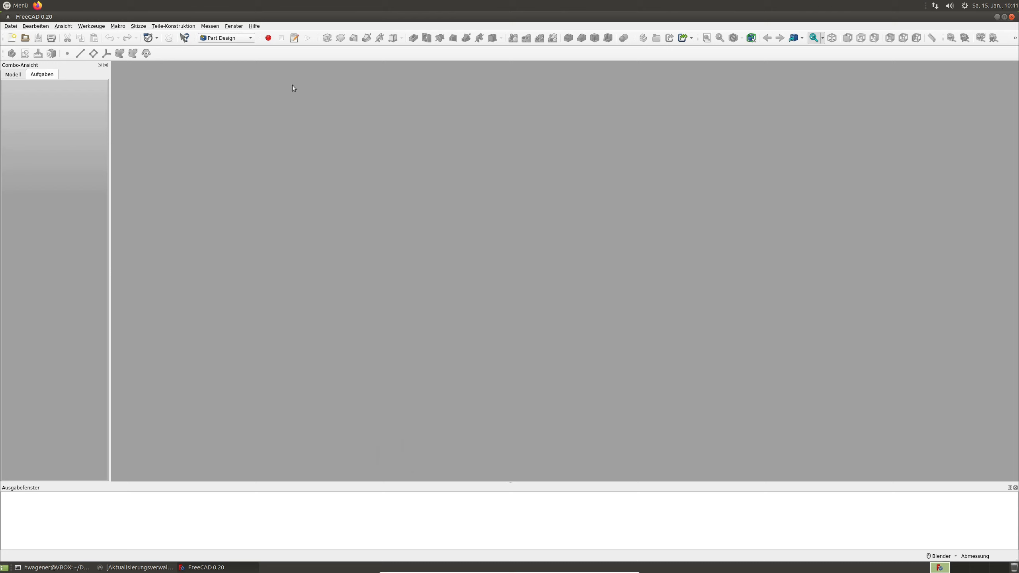
Step: Check the available workbenches for the newly installed ones, and open the workbench activation and ordering settings in the customization dialog
click(251, 40)
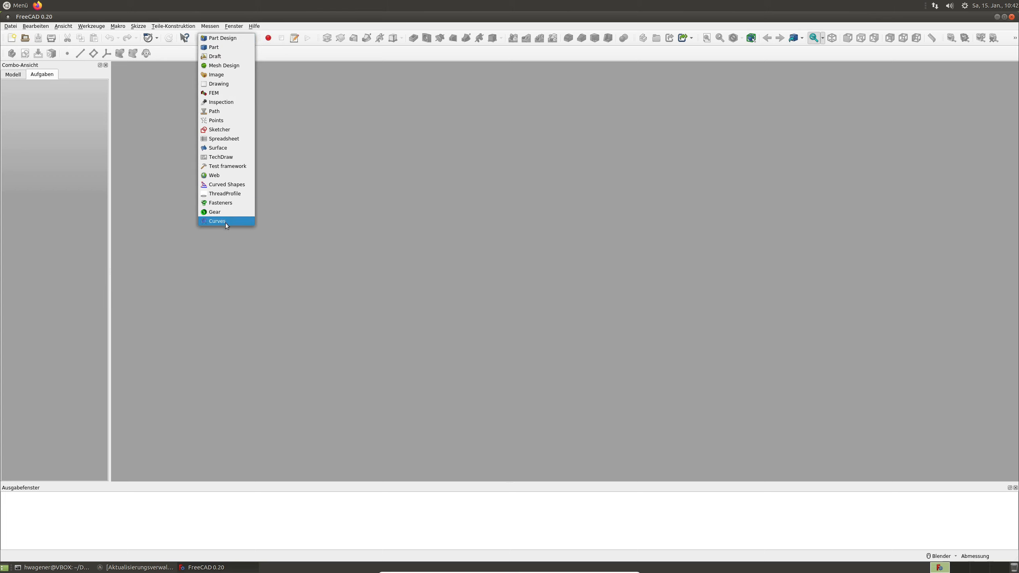
click(358, 126)
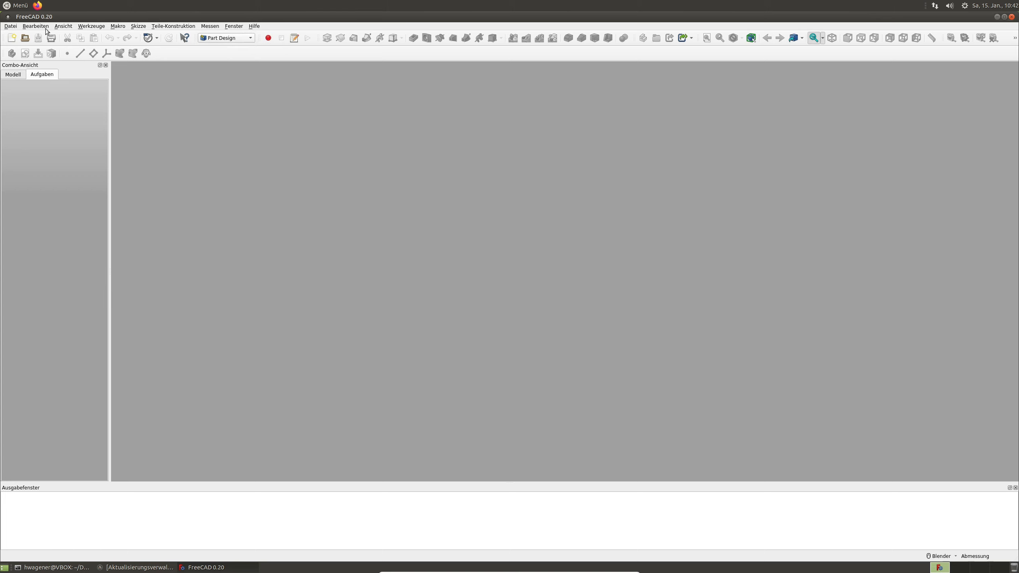
click(92, 27)
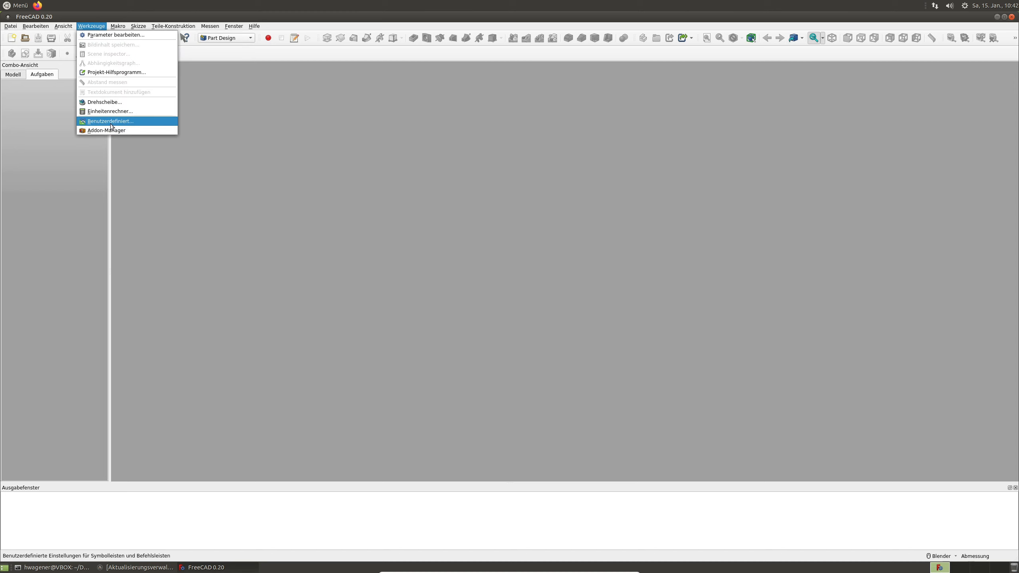
mouse_move(64, 26)
mouse_move(96, 238)
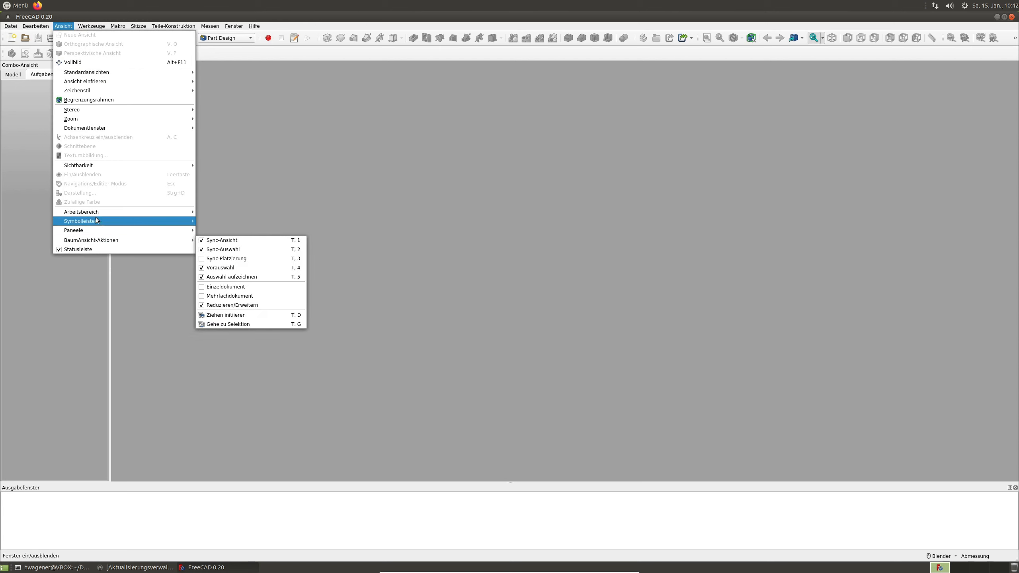
mouse_move(93, 216)
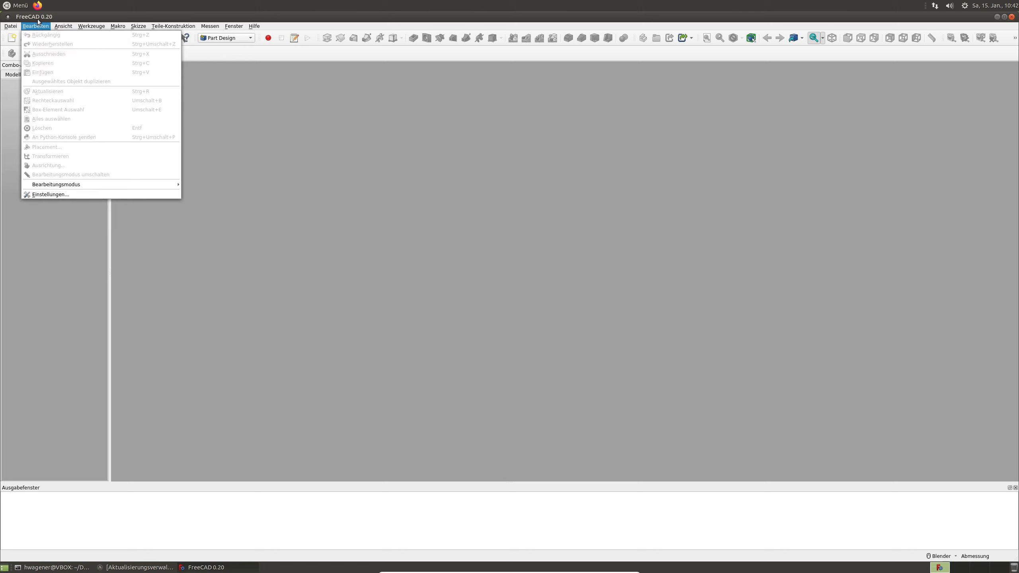
mouse_move(97, 29)
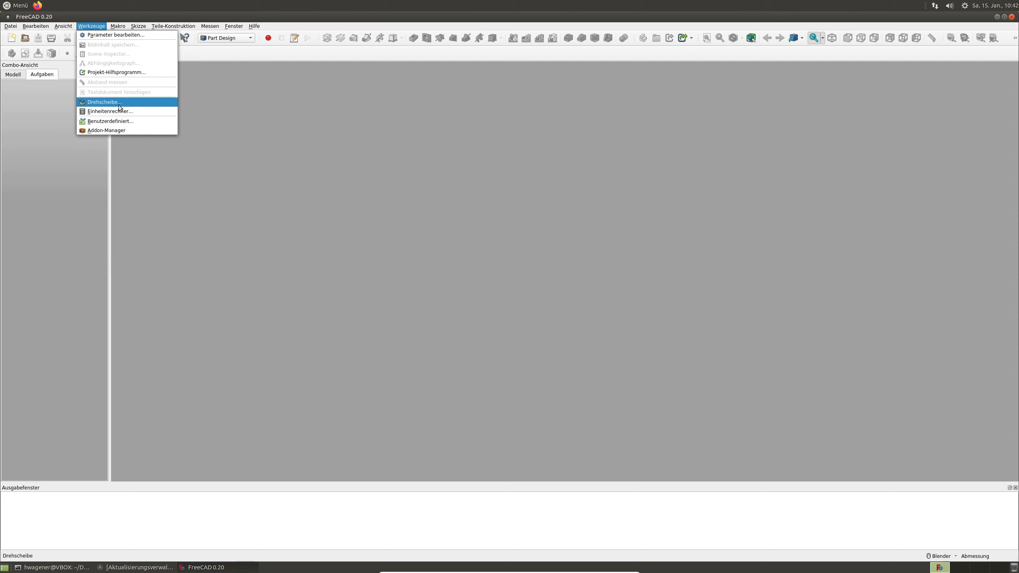
click(114, 121)
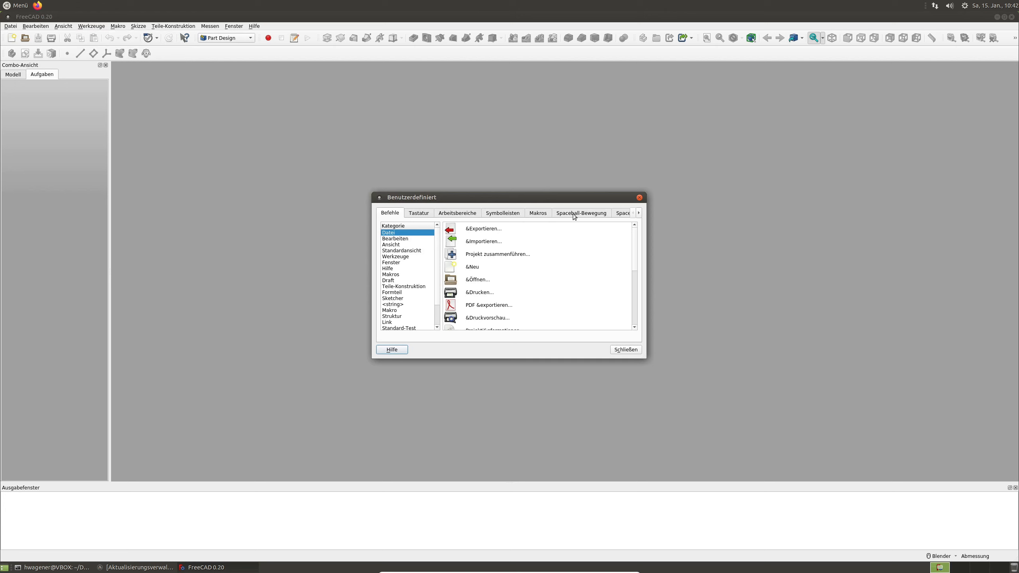
click(464, 217)
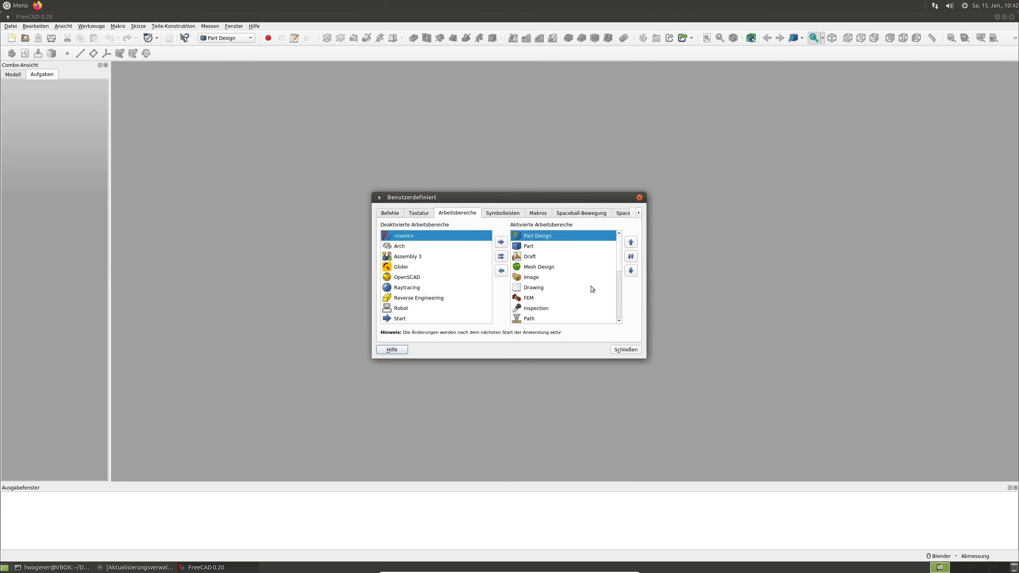
Step: Move the Curved Shapes workbench up the list of active workbenches and place it between Image and Drawing
scroll(616, 276, down, 3)
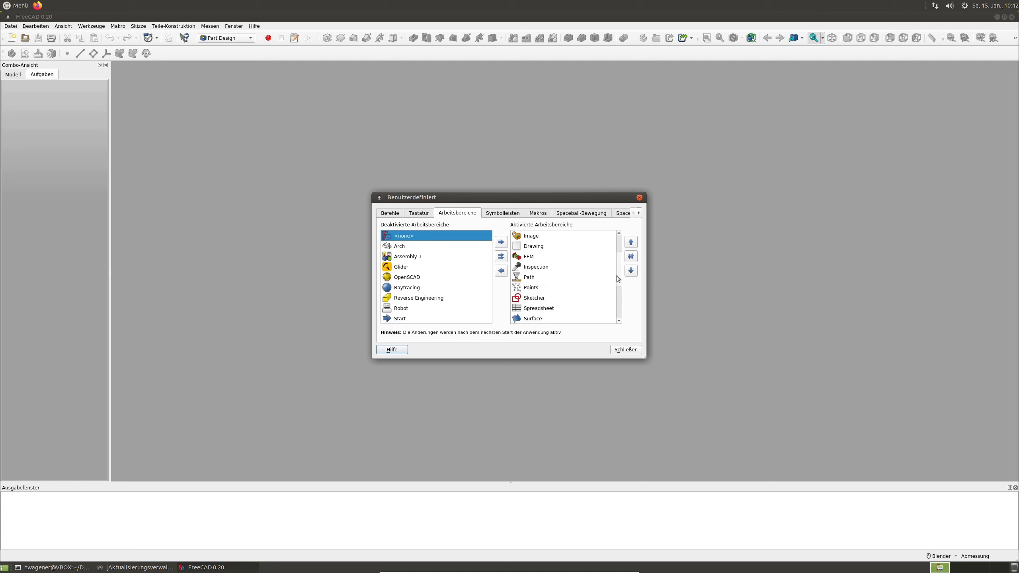
click(560, 280)
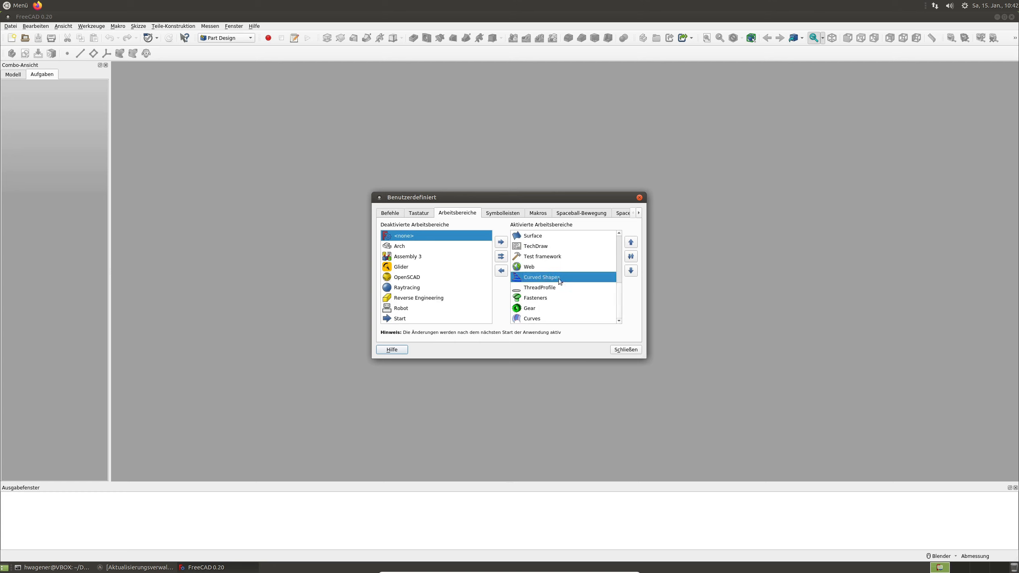
click(632, 243)
click(633, 242)
click(632, 242)
click(633, 242)
click(633, 243)
click(632, 242)
click(633, 242)
click(633, 242)
click(632, 243)
click(633, 242)
click(632, 243)
click(632, 242)
click(633, 242)
click(633, 243)
click(633, 242)
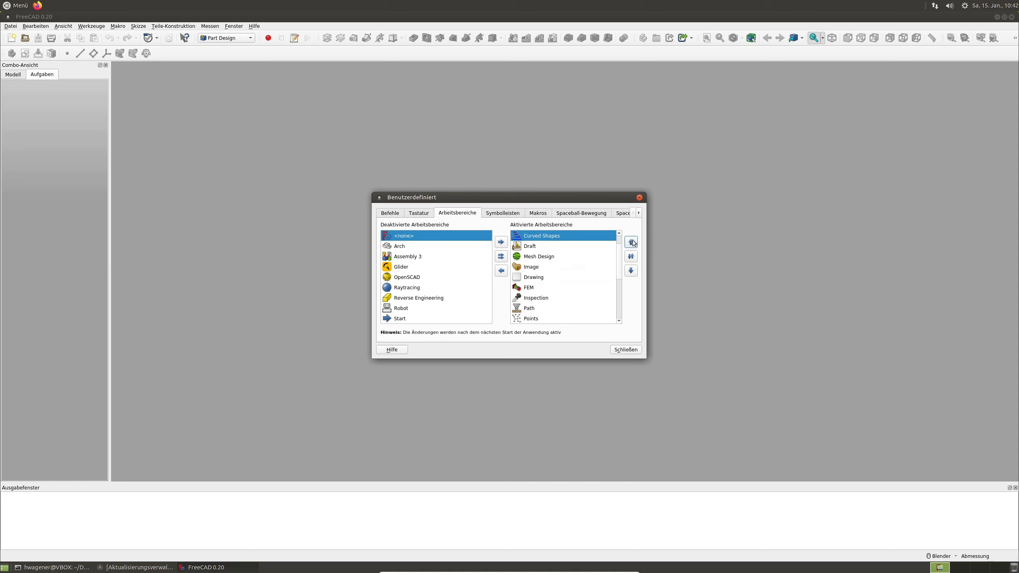
click(631, 273)
click(631, 274)
click(631, 274)
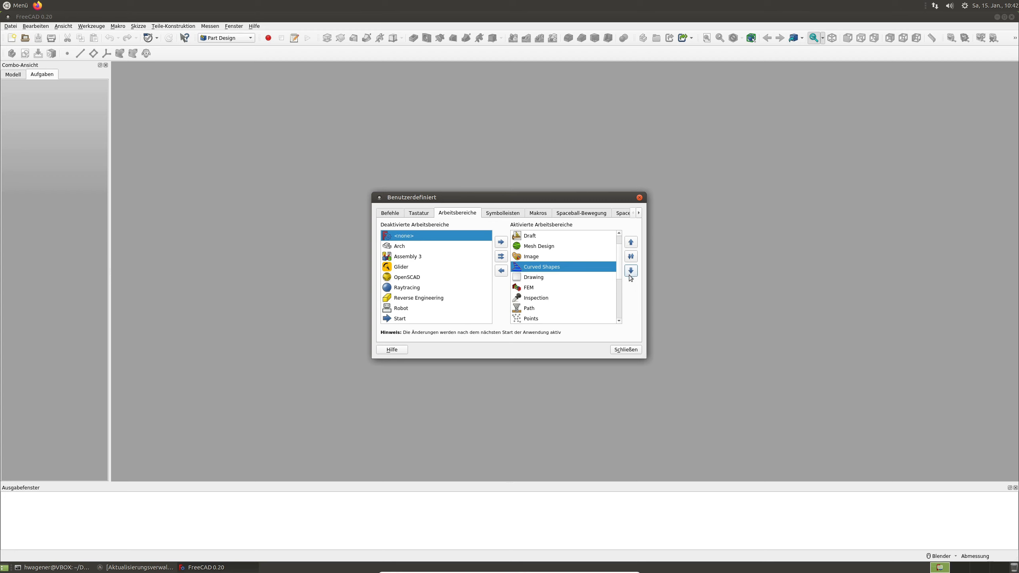
Step: Move the Surface workbench up the list of active workbenches so it sits directly below Curved Shapes
drag(619, 264, 621, 299)
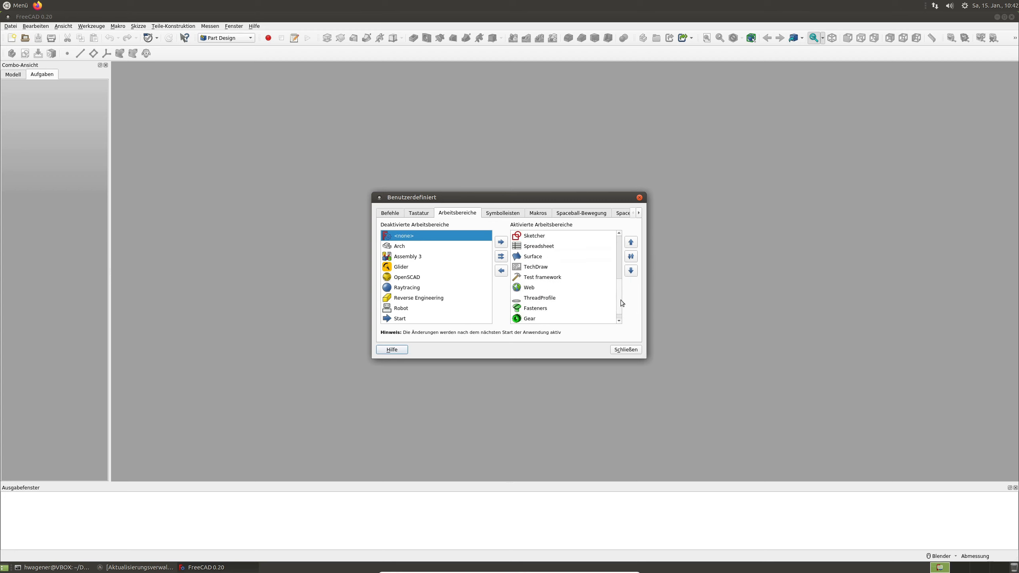
click(541, 258)
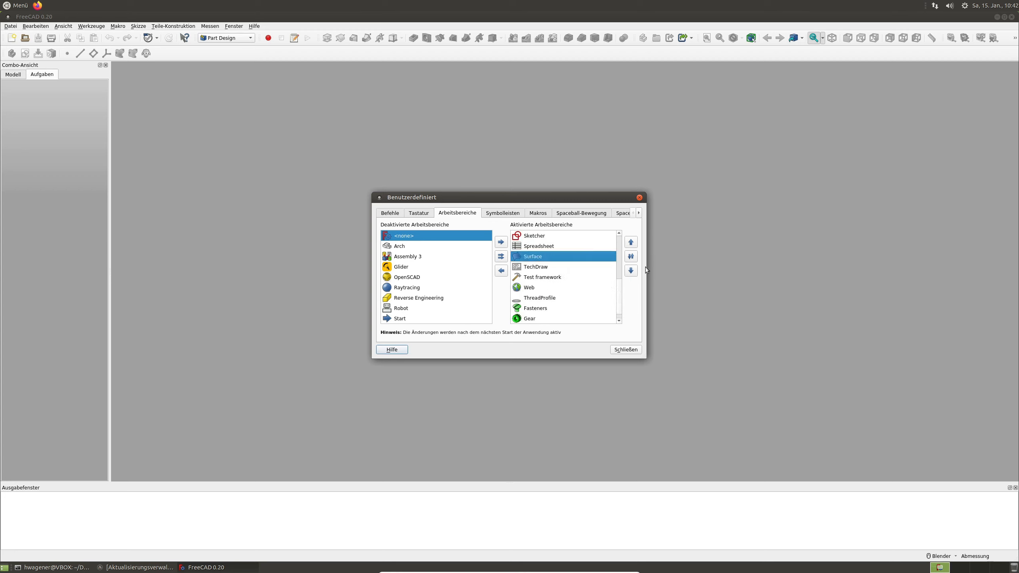
click(631, 243)
click(631, 243)
click(632, 243)
click(632, 243)
click(631, 242)
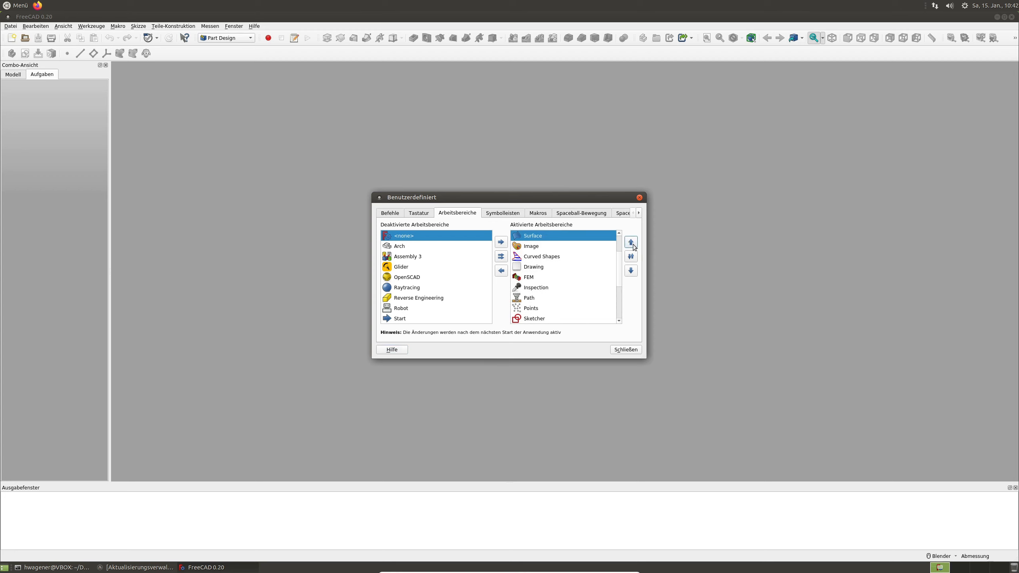
click(631, 271)
click(631, 270)
click(631, 271)
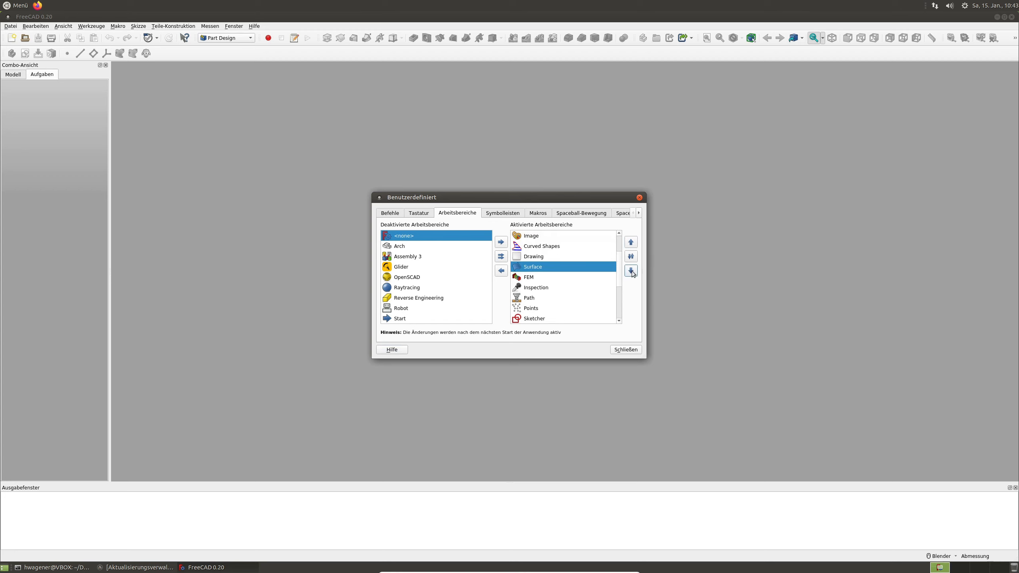
click(631, 243)
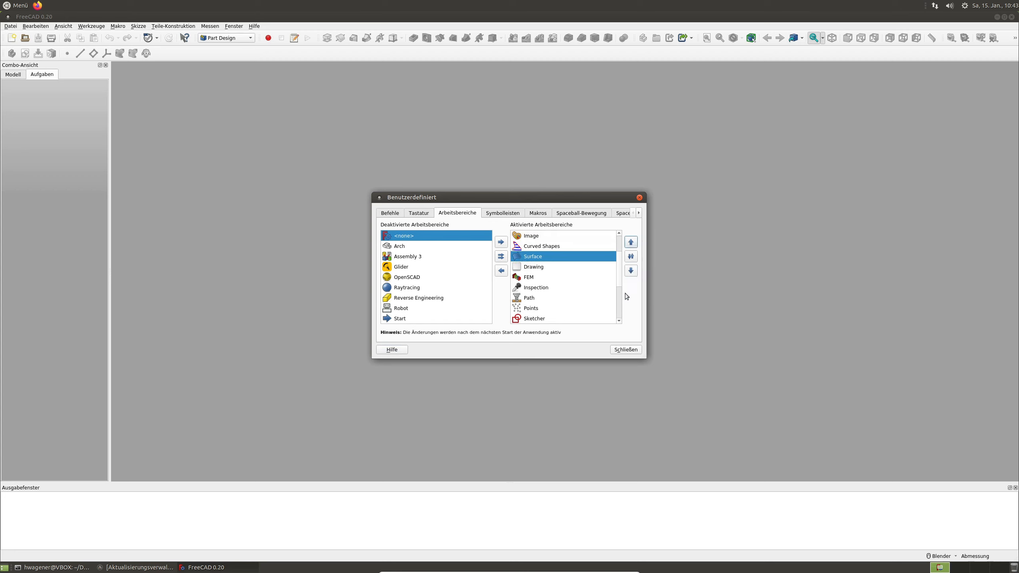
Step: Move the Curves workbench from the end of the active workbenches to directly below Surface
drag(617, 283, 621, 311)
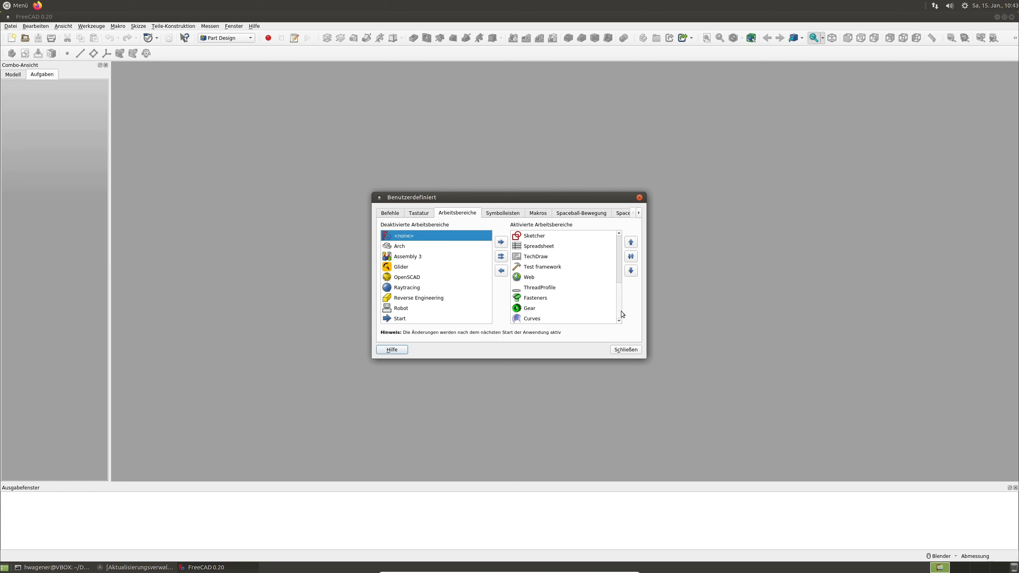
click(548, 319)
click(631, 242)
click(630, 242)
click(631, 242)
click(630, 242)
click(630, 242)
click(631, 242)
click(630, 242)
click(631, 242)
click(631, 242)
click(630, 243)
click(630, 242)
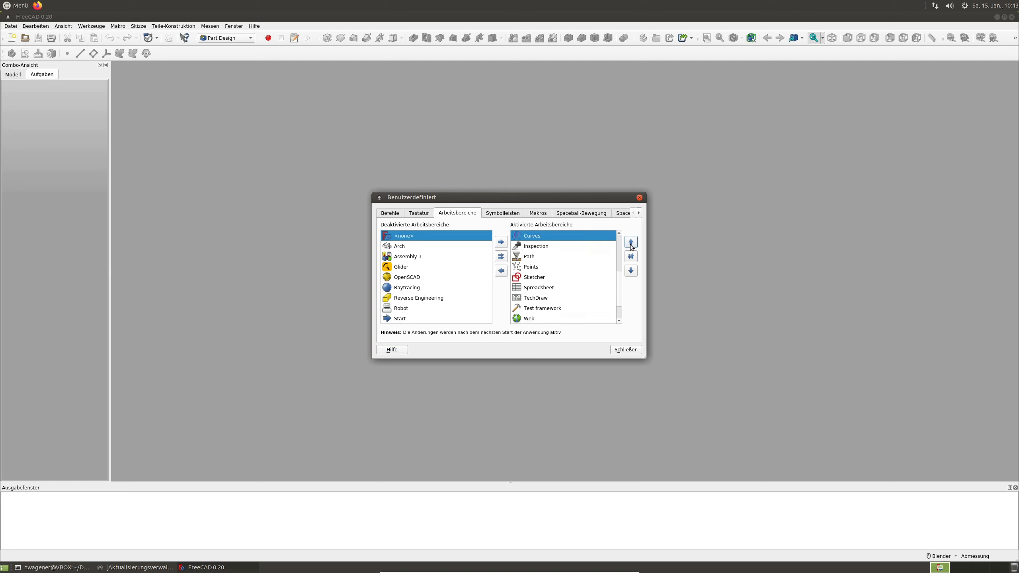
click(630, 242)
click(631, 243)
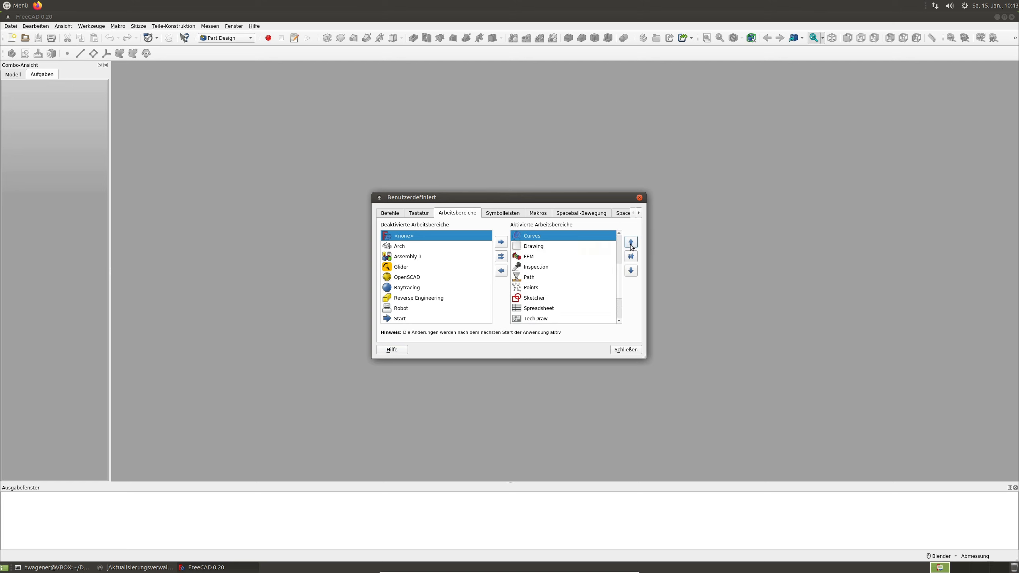
click(631, 245)
click(633, 271)
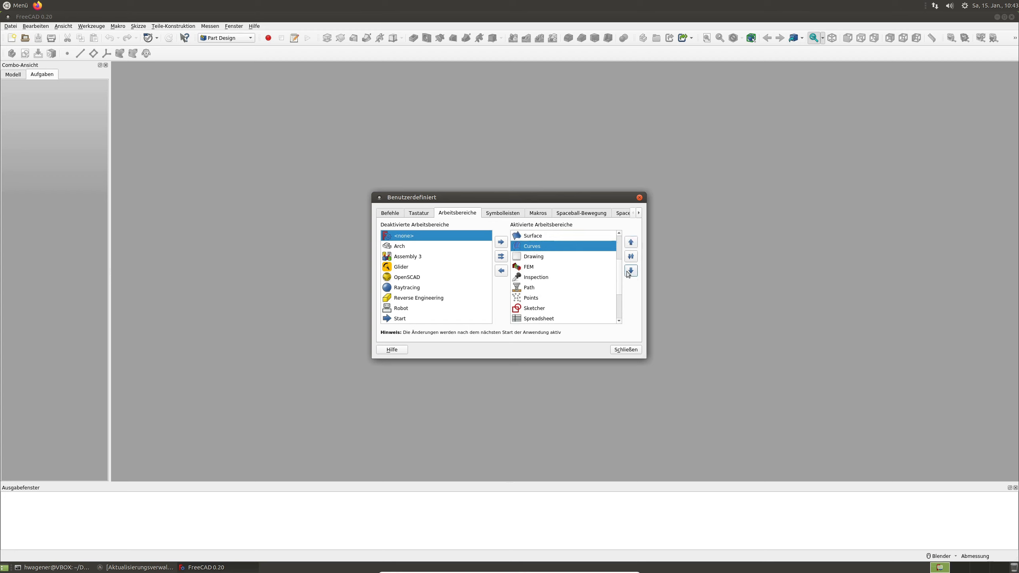
Step: Move the Fasteners workbench up the active workbenches and place it between Image and Curved Shapes
drag(620, 276, 622, 320)
click(535, 307)
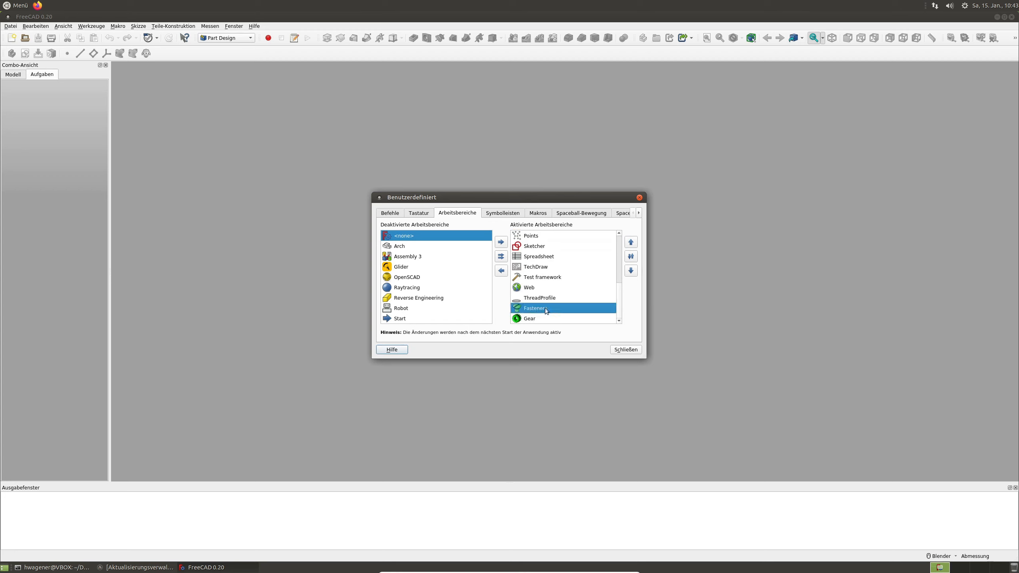
click(631, 242)
click(631, 242)
click(630, 242)
click(631, 243)
click(631, 242)
click(631, 242)
click(630, 242)
click(630, 242)
click(630, 242)
click(630, 242)
click(631, 243)
click(631, 243)
click(630, 243)
click(631, 242)
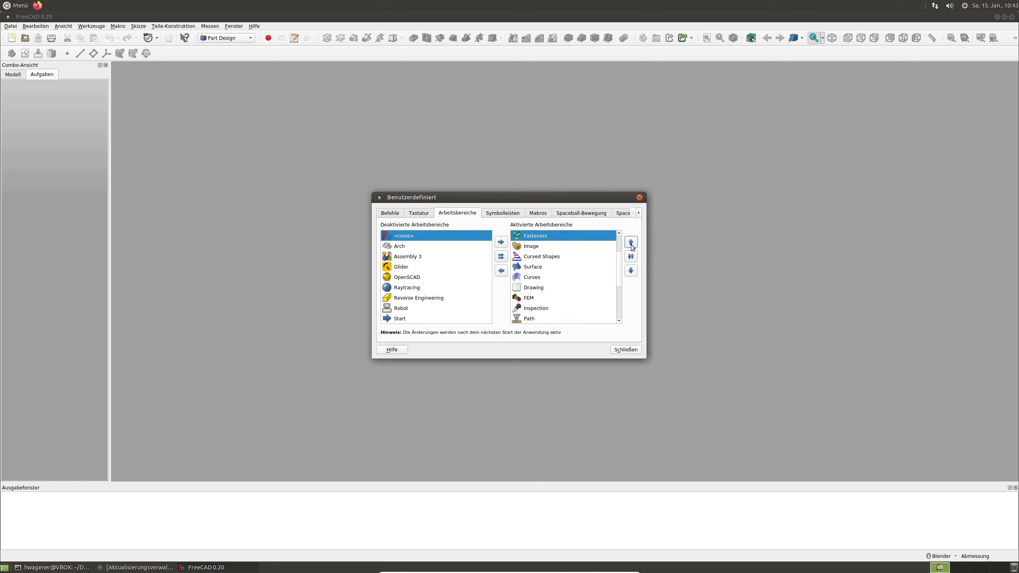
click(631, 271)
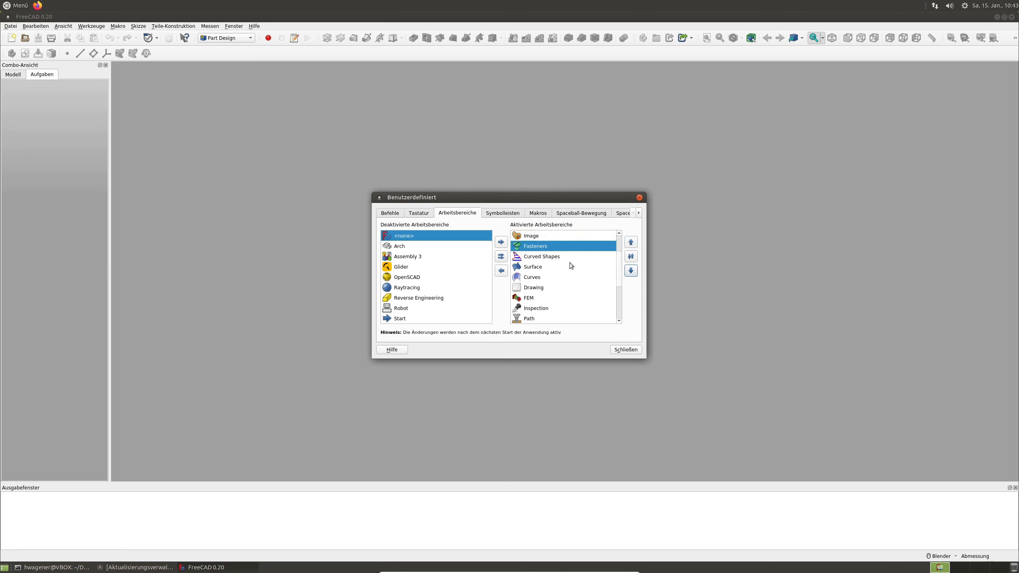
Step: Move the ThreadProfile workbench up the active workbenches so it sits directly below Fasteners
drag(620, 272, 621, 306)
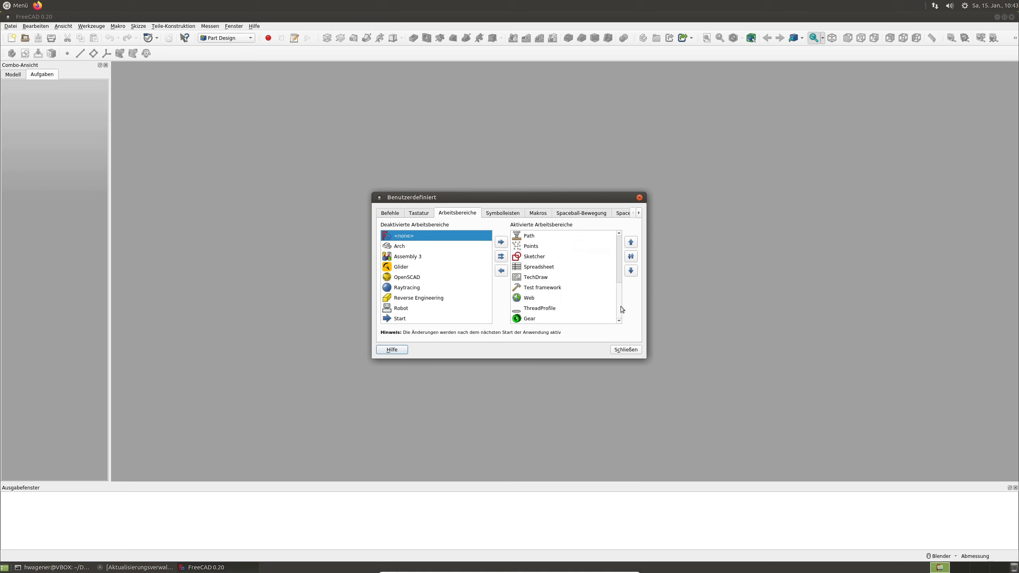
click(544, 309)
click(634, 244)
click(633, 245)
click(634, 244)
click(633, 245)
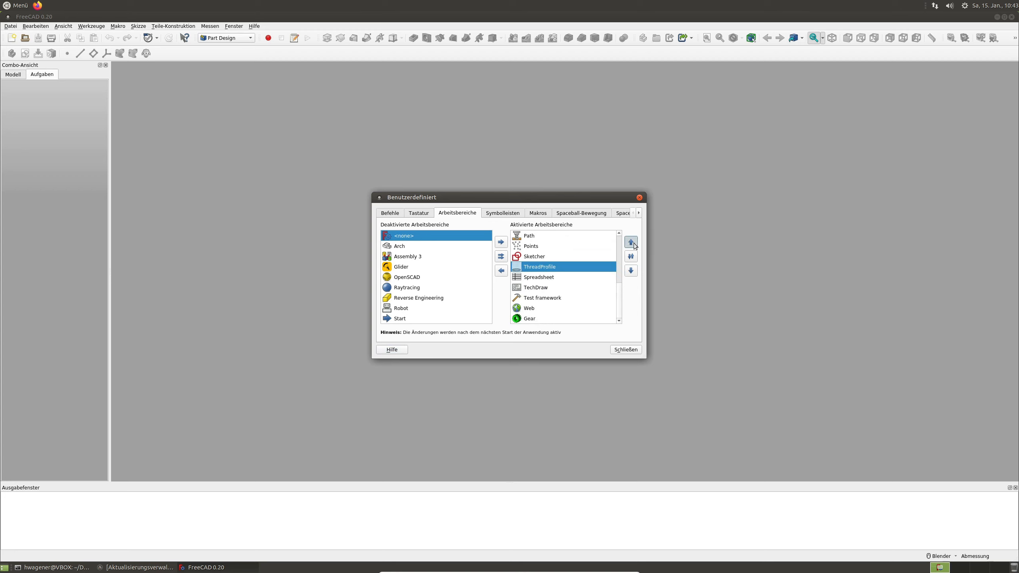
click(633, 245)
click(634, 245)
click(634, 245)
click(633, 245)
click(634, 245)
click(633, 245)
click(633, 245)
click(633, 244)
click(634, 245)
click(634, 245)
click(631, 271)
click(631, 271)
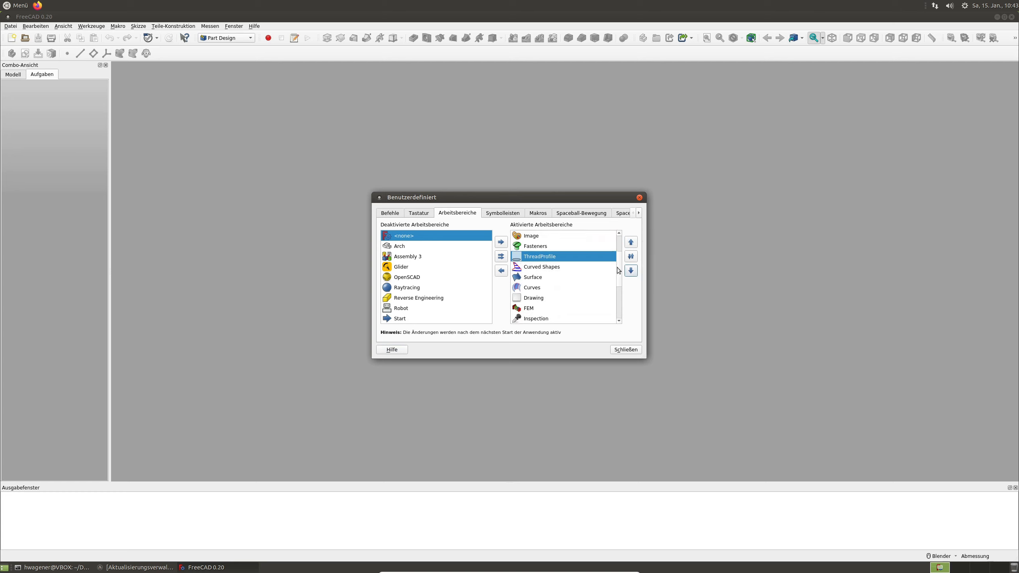
Step: Move the Gear workbench up the active workbenches so it sits between FEM and Inspection, and close the customization dialog
drag(619, 269, 620, 305)
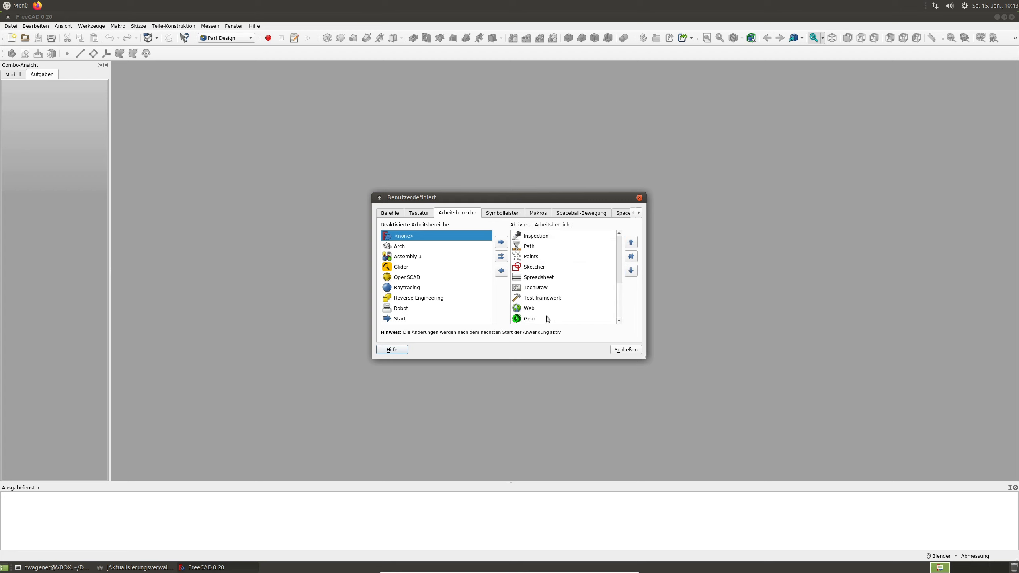
click(529, 318)
click(630, 242)
click(630, 242)
click(630, 242)
click(630, 242)
click(630, 242)
click(631, 242)
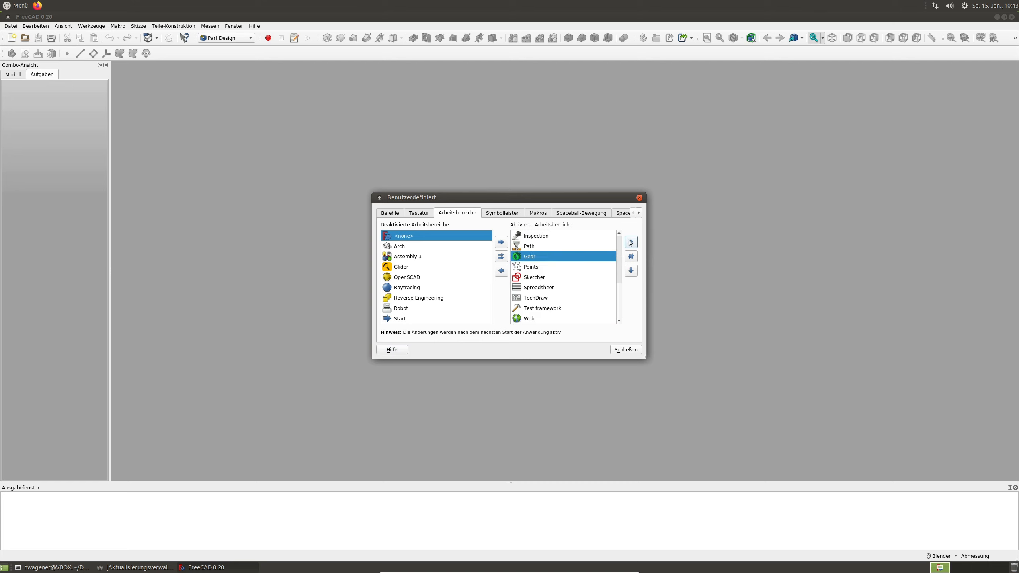
click(630, 242)
click(631, 242)
click(630, 242)
click(631, 242)
click(631, 271)
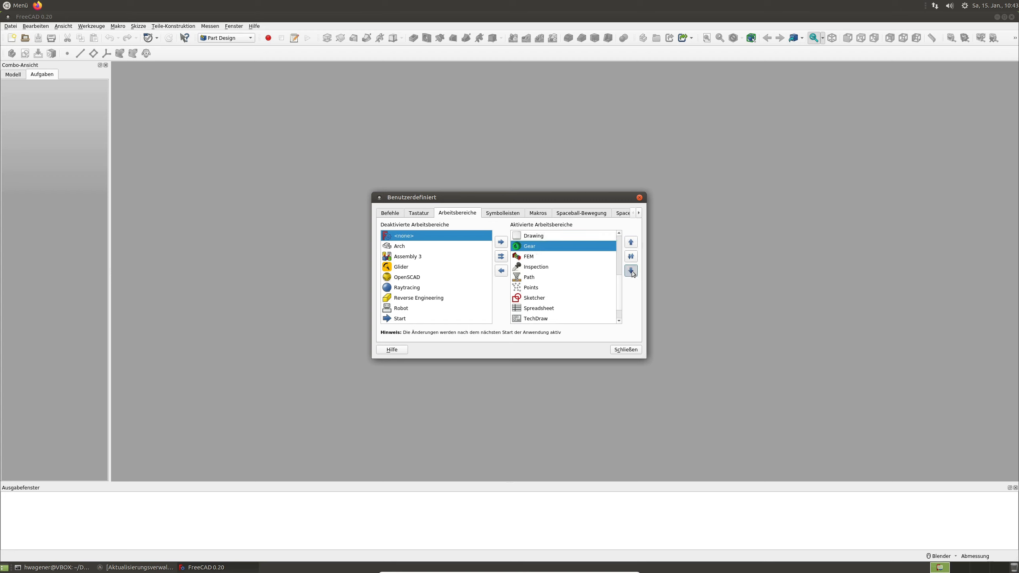
click(631, 271)
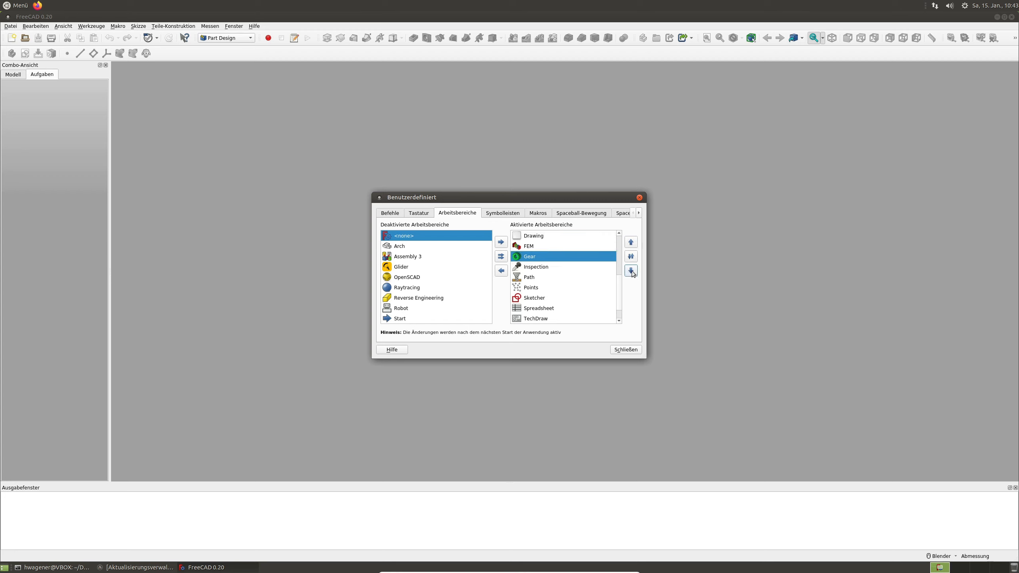
click(625, 349)
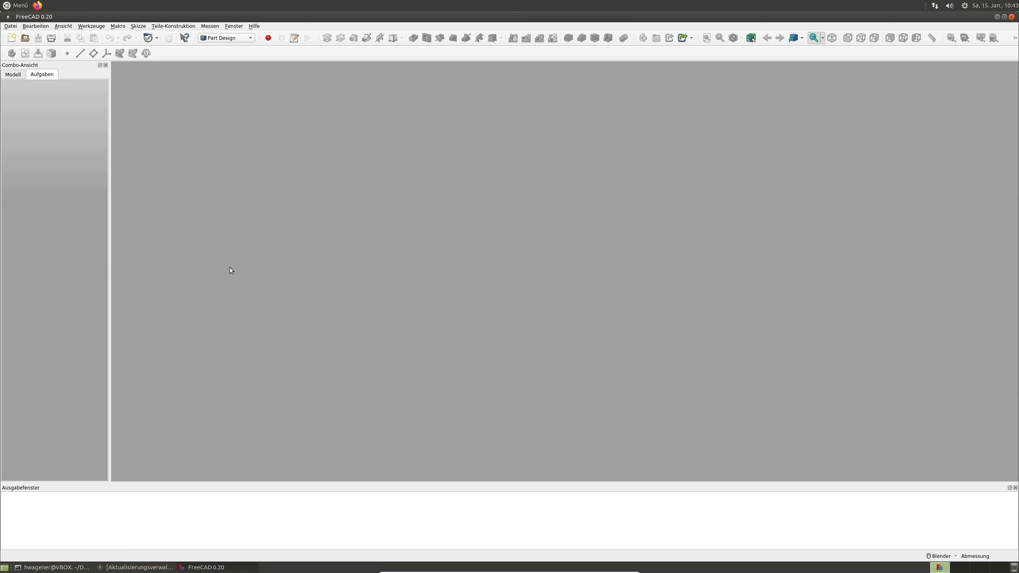
Step: Restart FreeCAD to apply the workbench order and check the order in the workbench selector
click(225, 38)
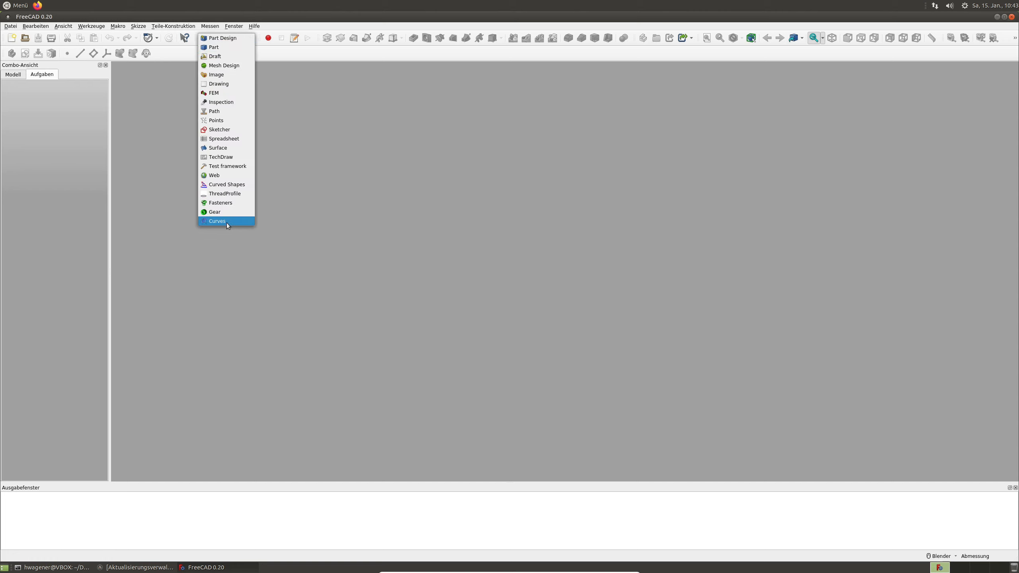
click(370, 128)
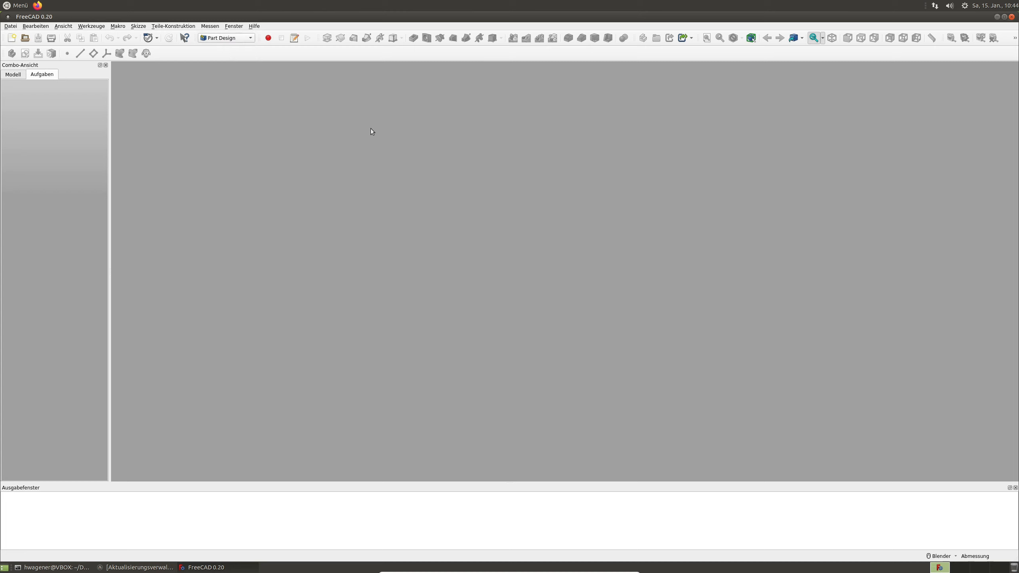
click(11, 28)
click(40, 195)
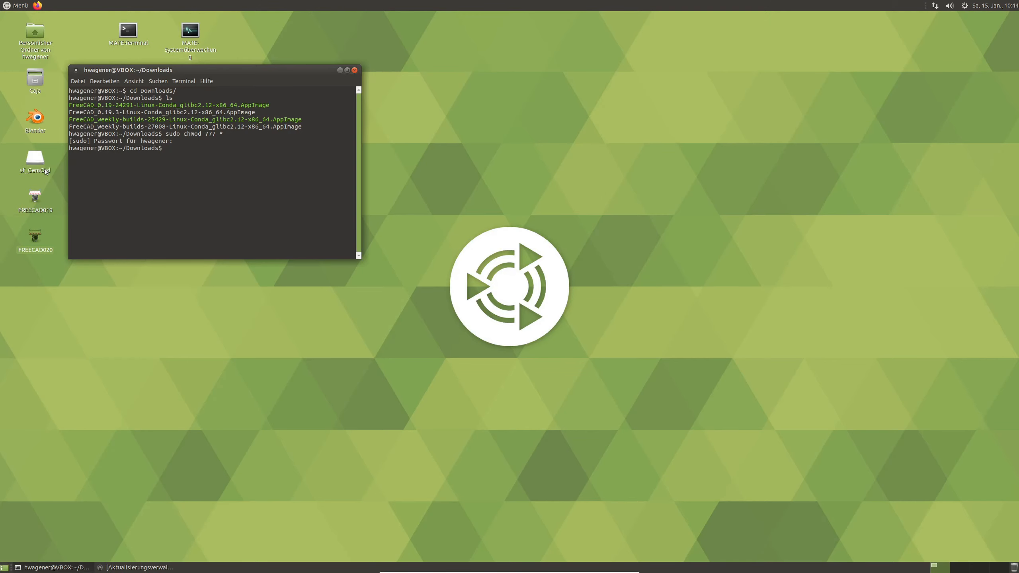
click(35, 236)
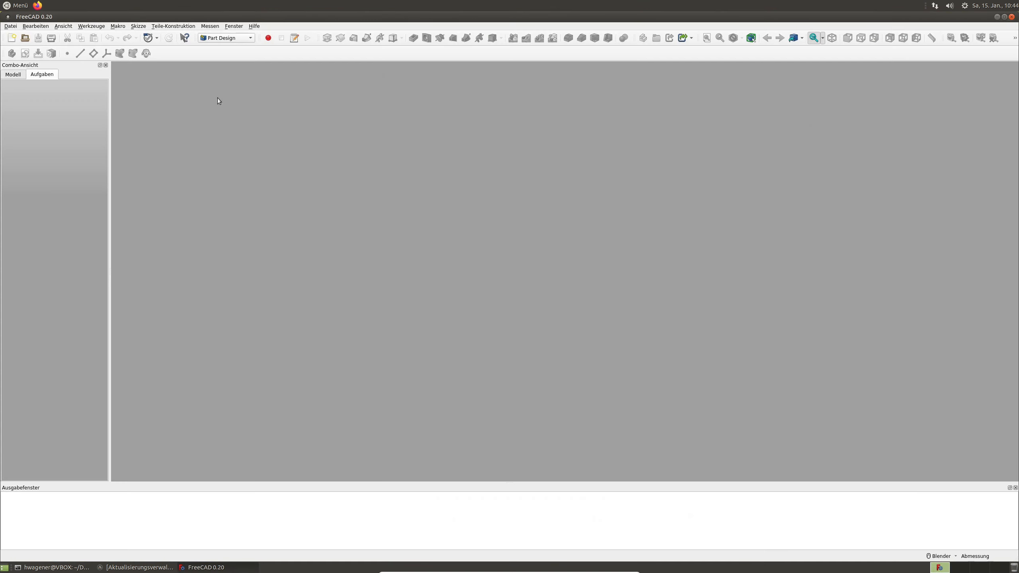
click(251, 39)
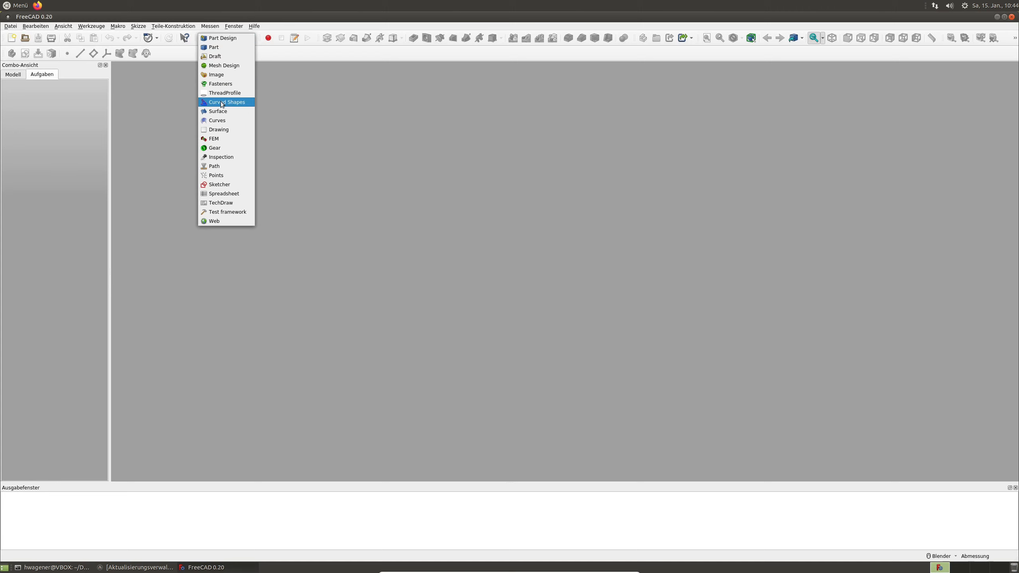
click(167, 103)
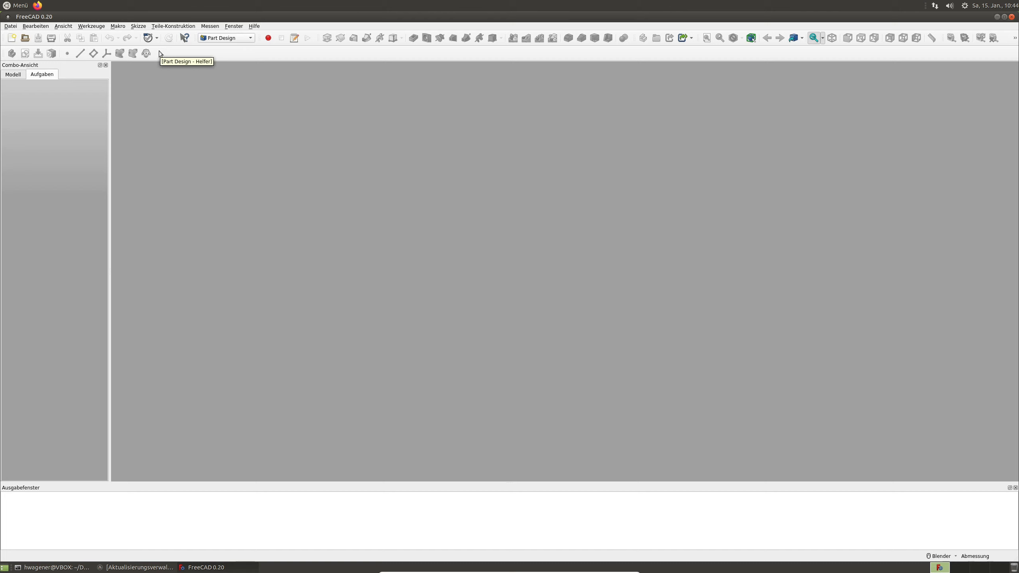
Step: Create a new document and look at the Part workbench's tools before returning to Part Design
click(14, 26)
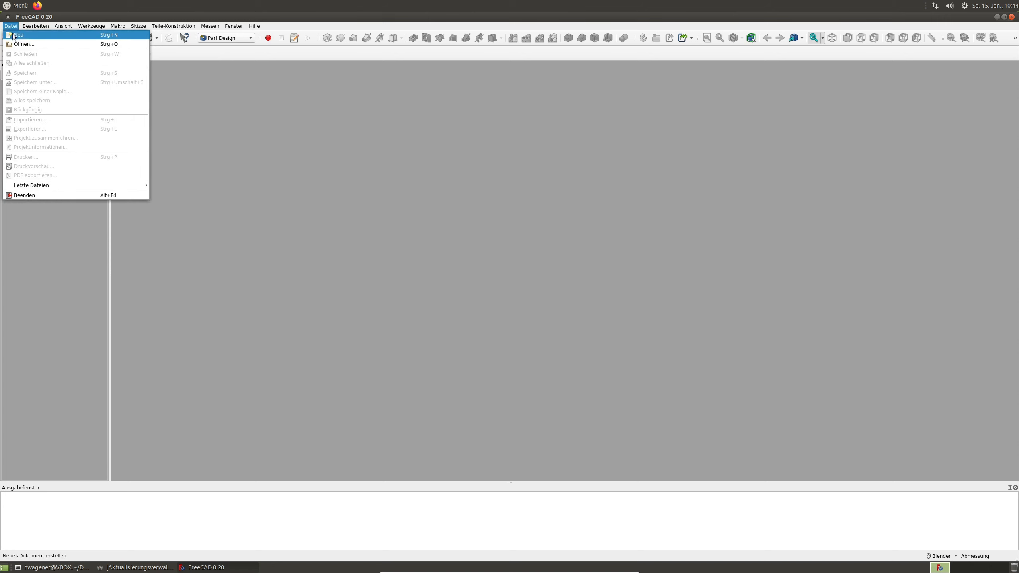
click(21, 37)
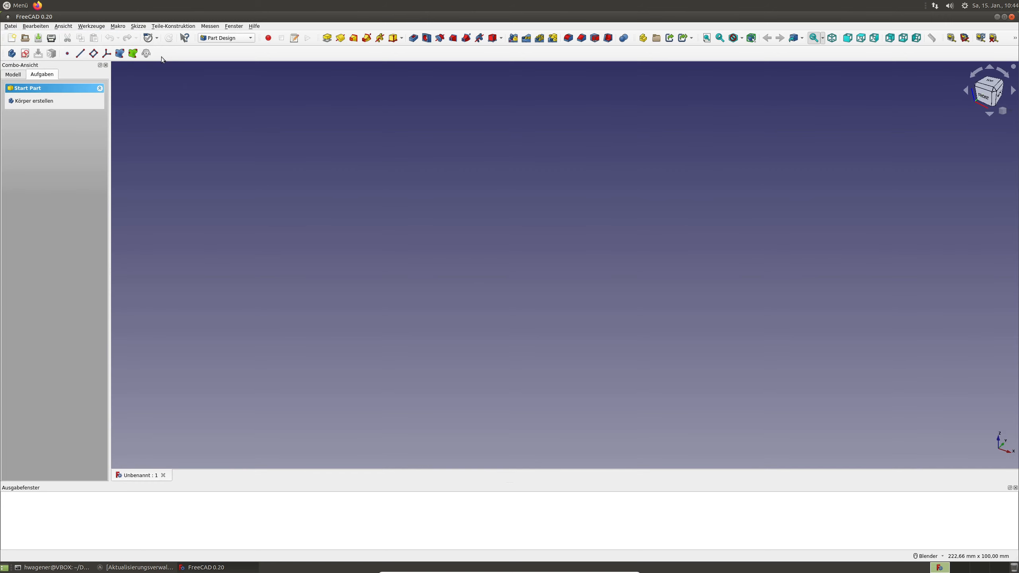
click(240, 40)
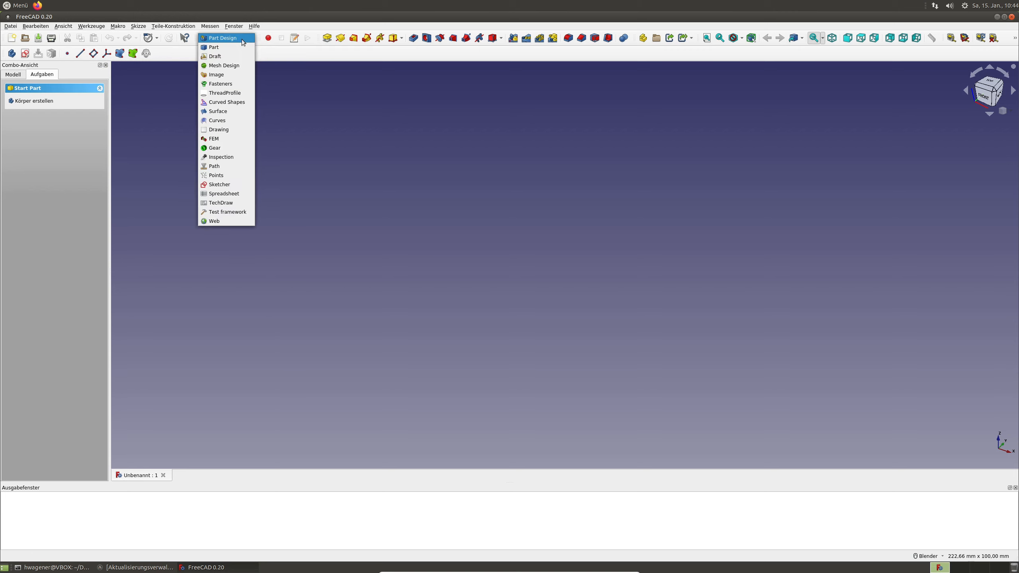
click(221, 48)
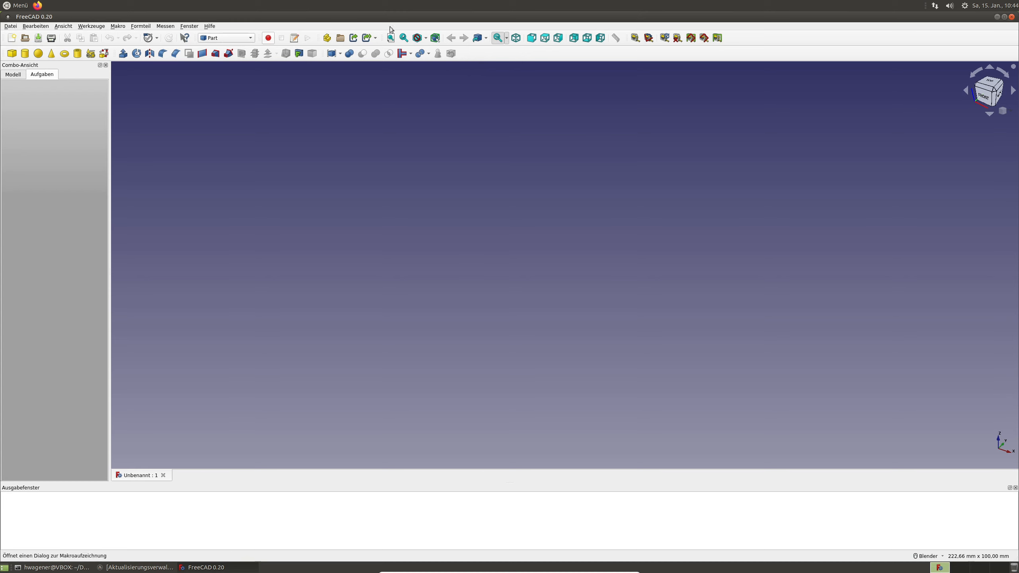
click(239, 40)
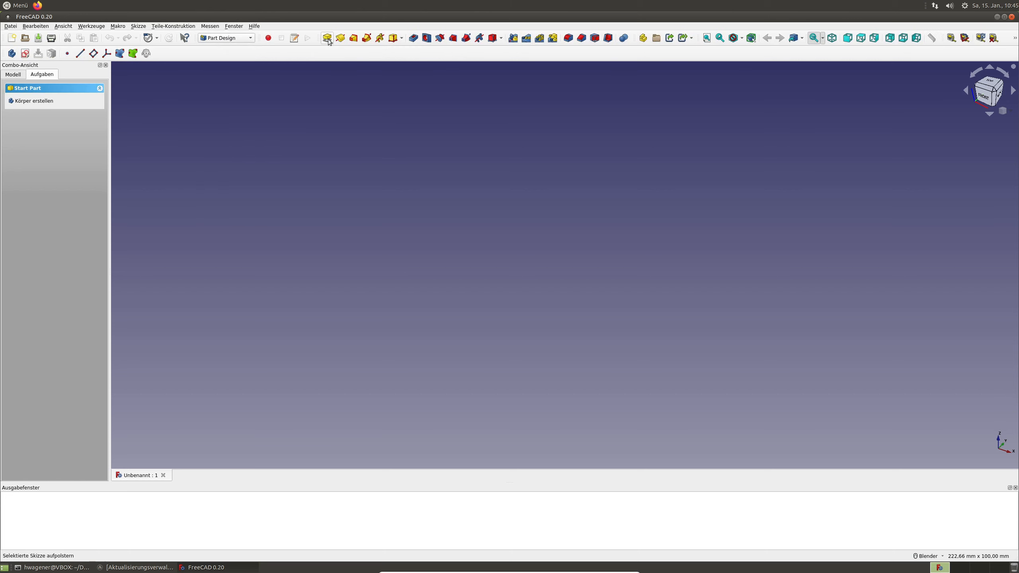
Step: Examine the Part workbench's Boolean tools and its copy commands, and return to the Part Design workbench
click(244, 39)
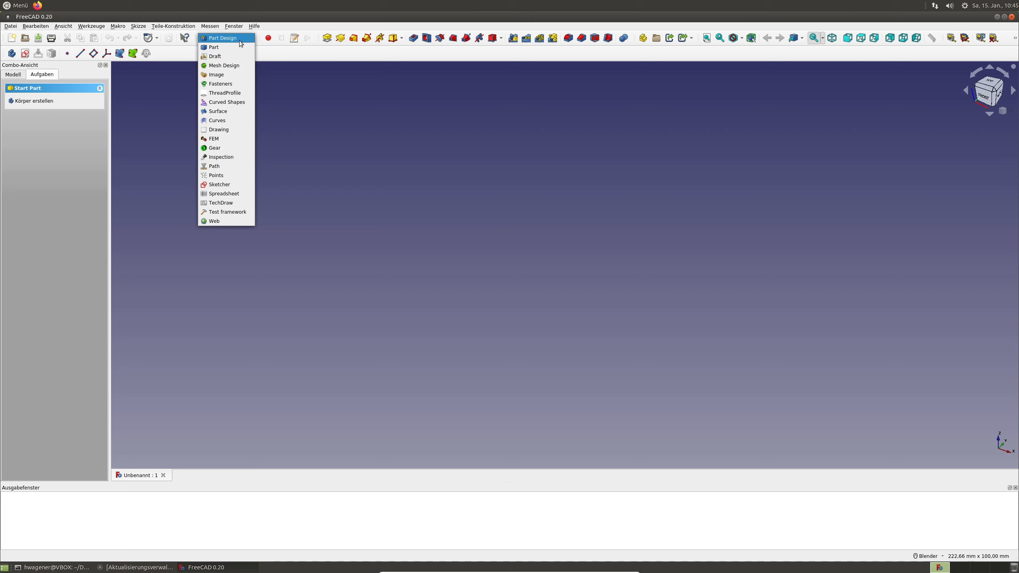
click(228, 47)
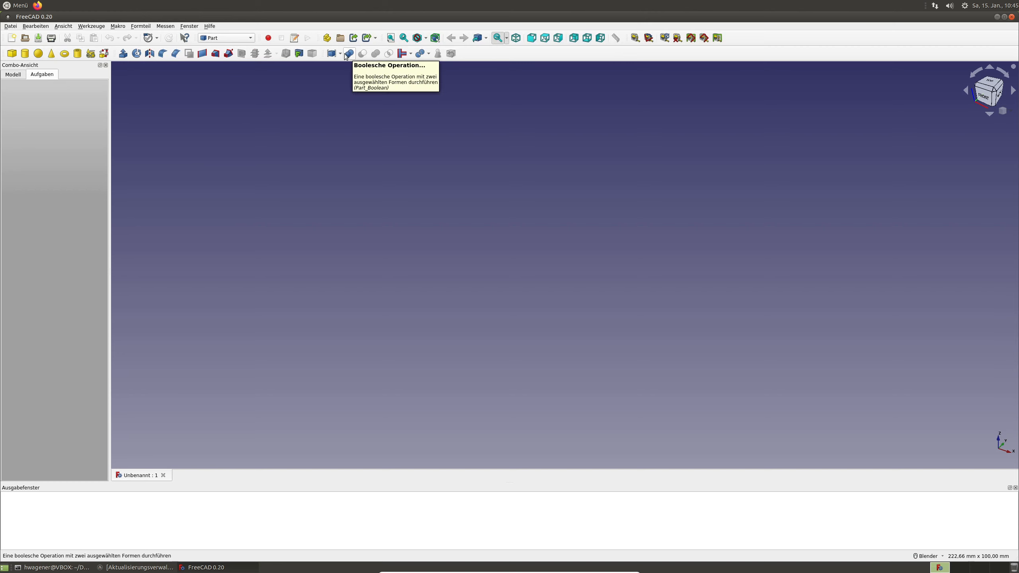
click(147, 27)
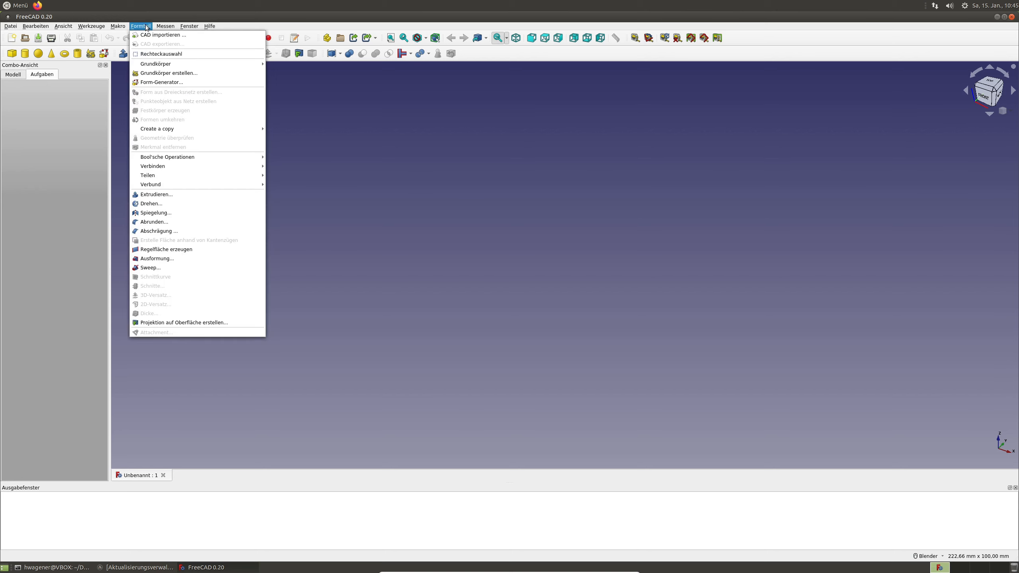
mouse_move(209, 131)
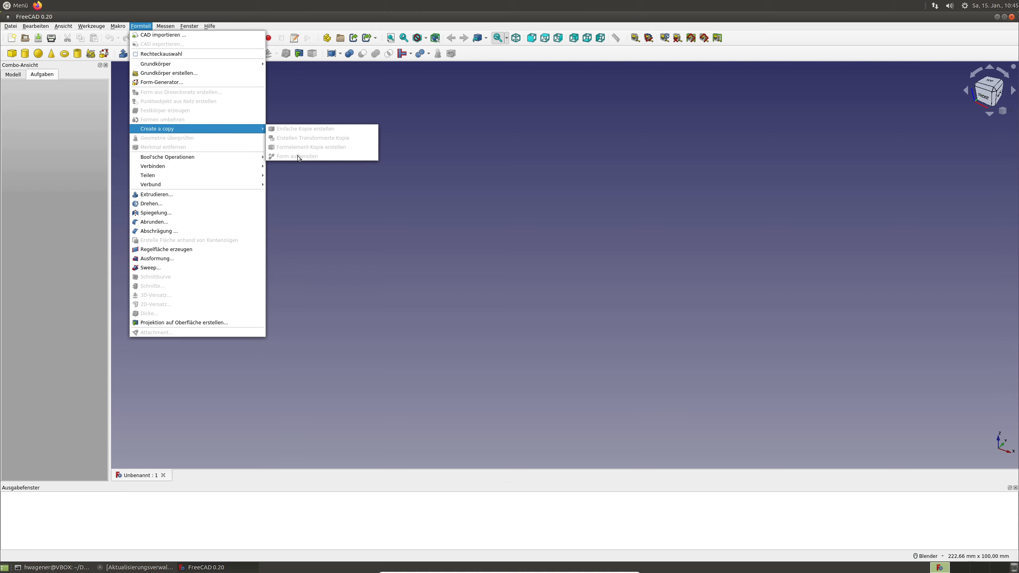
click(311, 190)
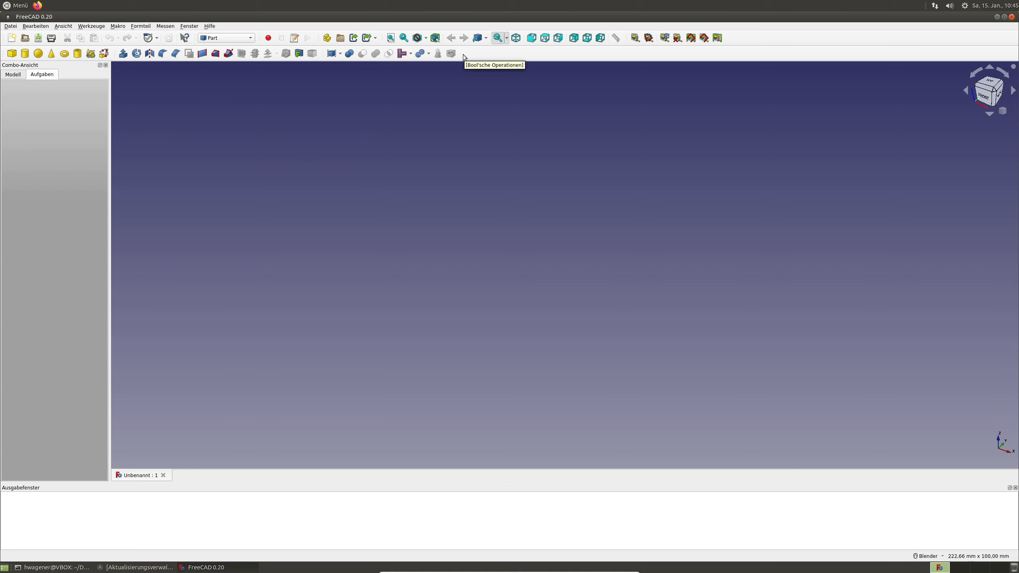
click(231, 40)
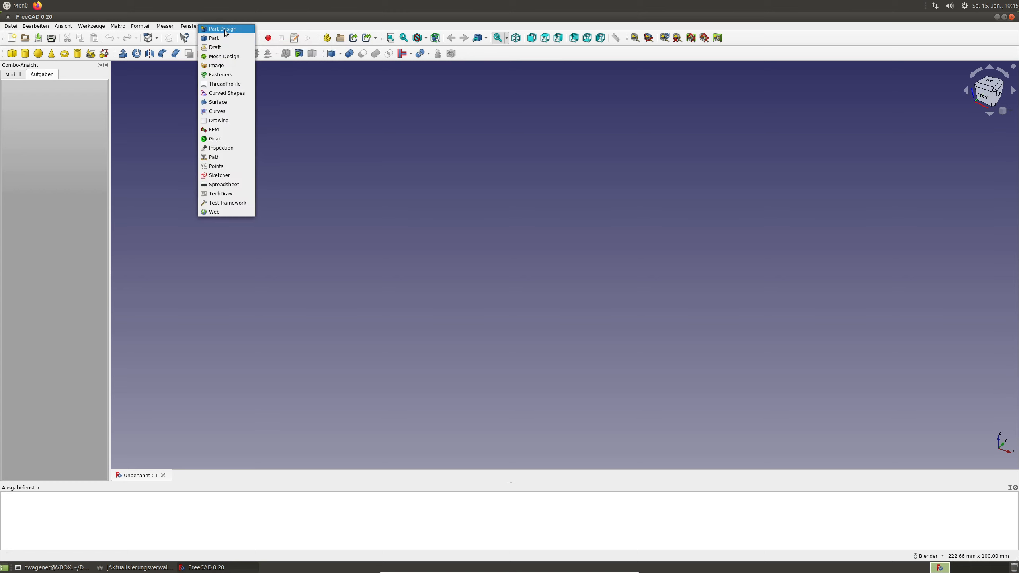
click(225, 29)
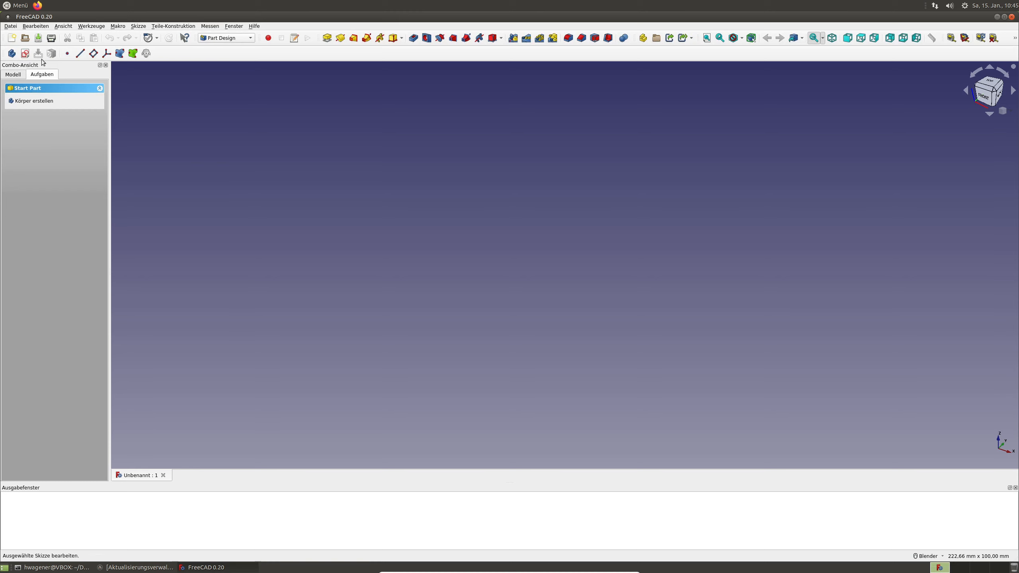
Step: Create a custom toolbar named PART for the Part Design workbench in the customization settings
click(93, 27)
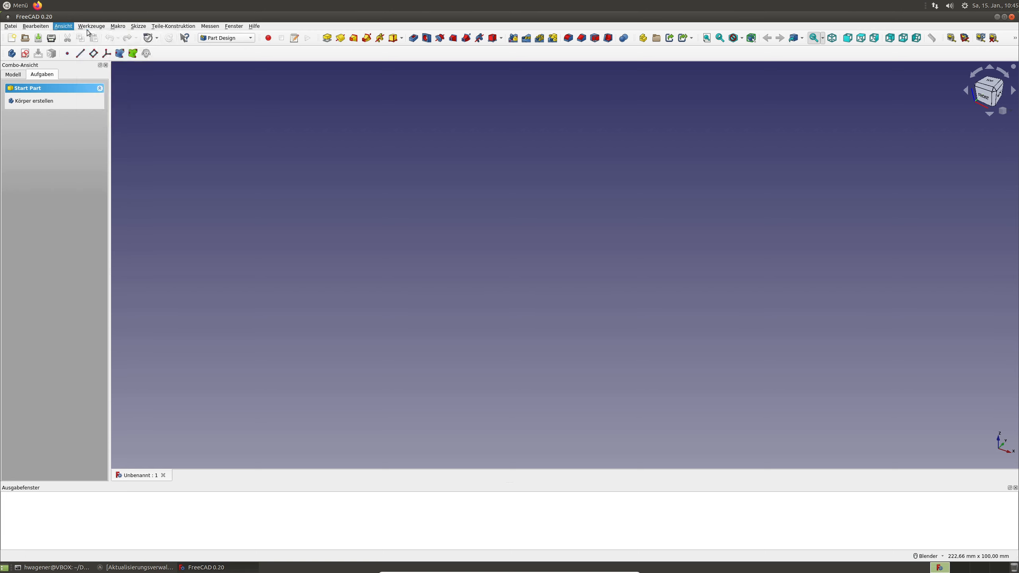
click(114, 121)
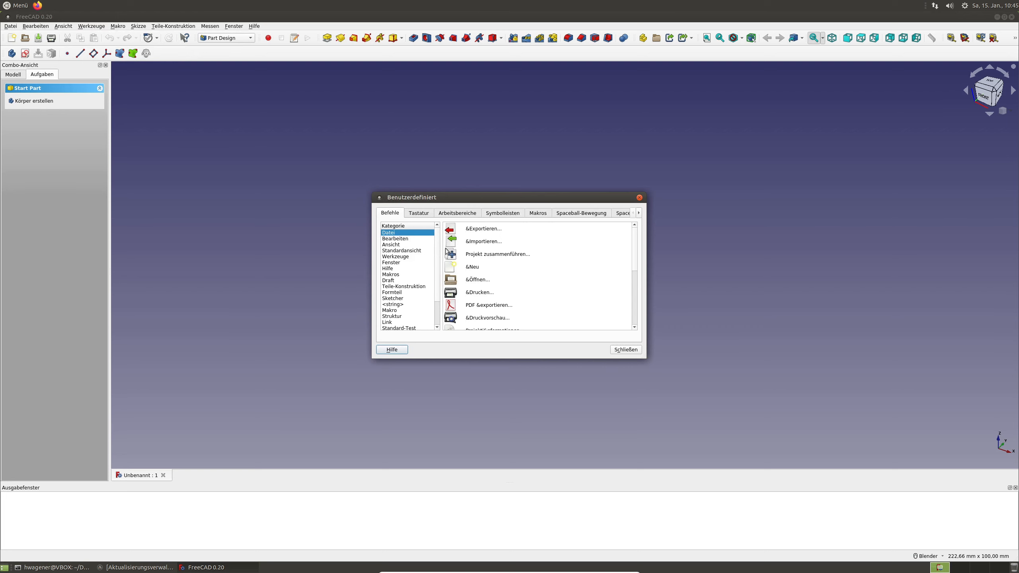
click(497, 213)
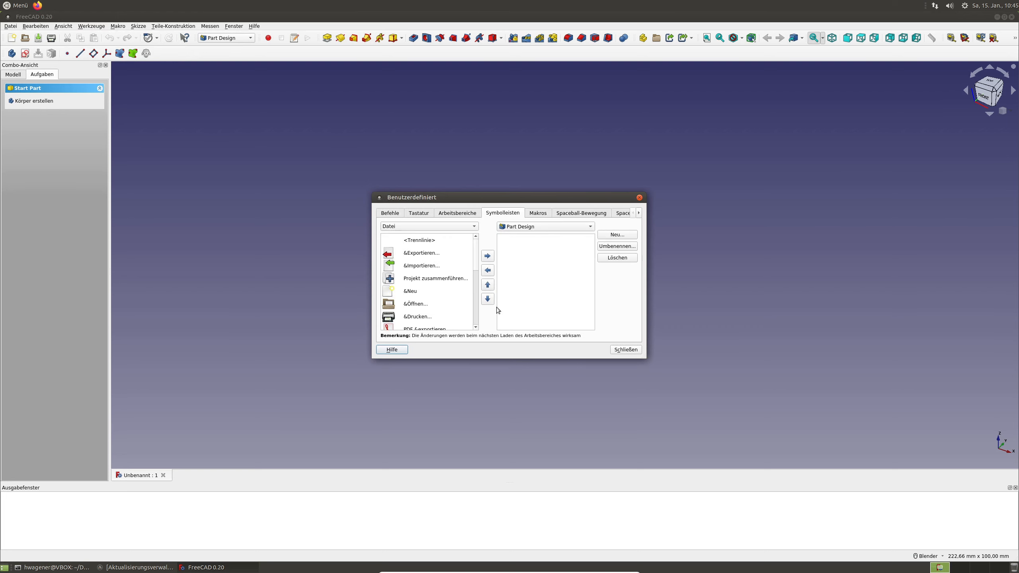
click(587, 227)
click(585, 226)
click(617, 235)
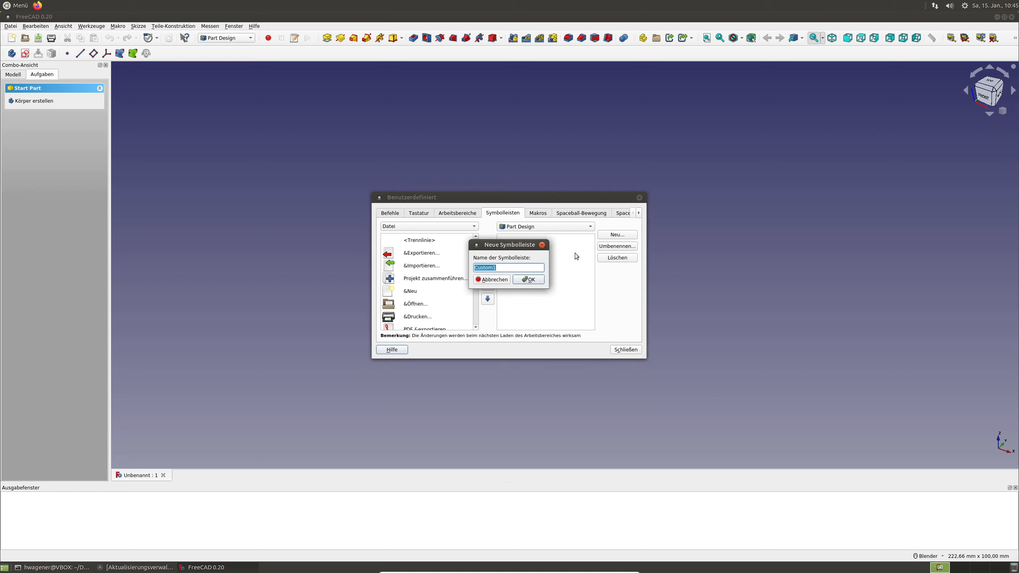
text(PART)
click(529, 279)
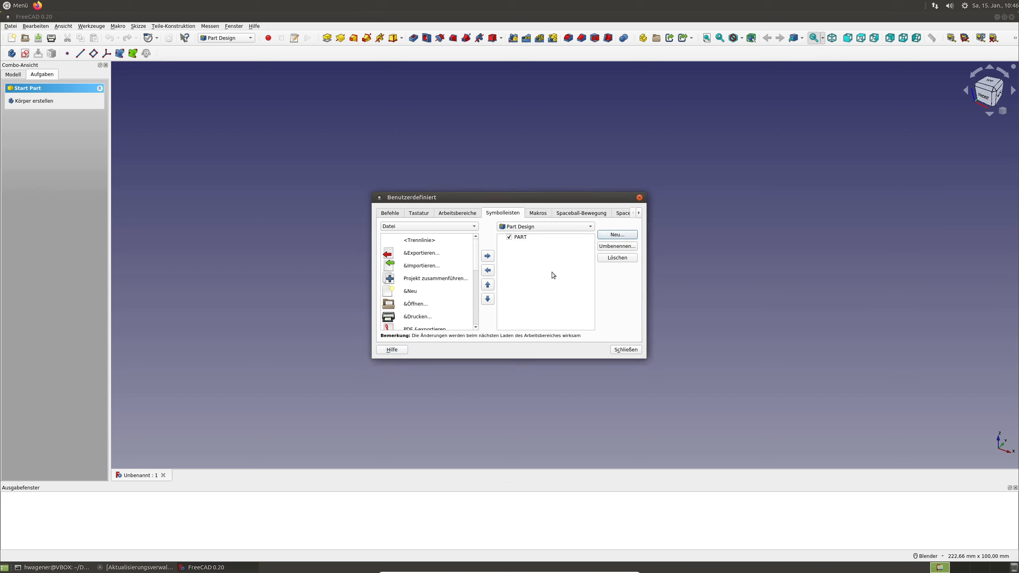
Step: Add the Boolesche Operation command from the Formteil category to the PART toolbar
click(521, 238)
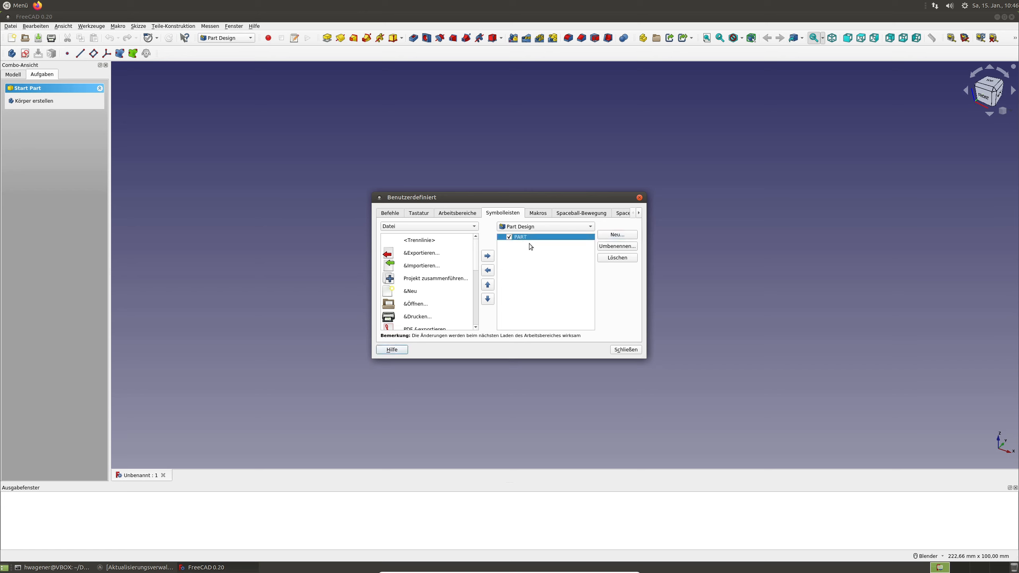
click(421, 226)
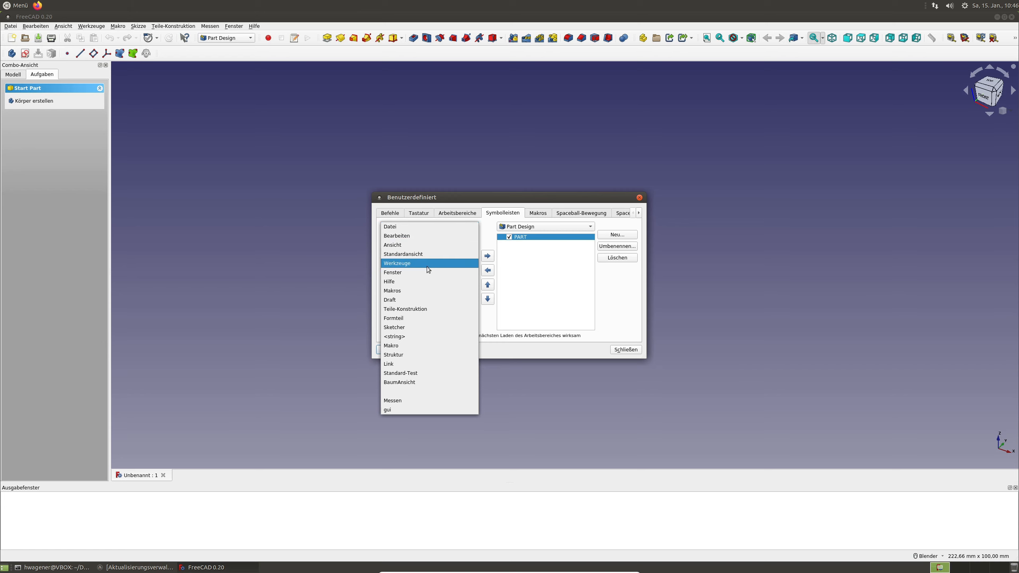
click(412, 309)
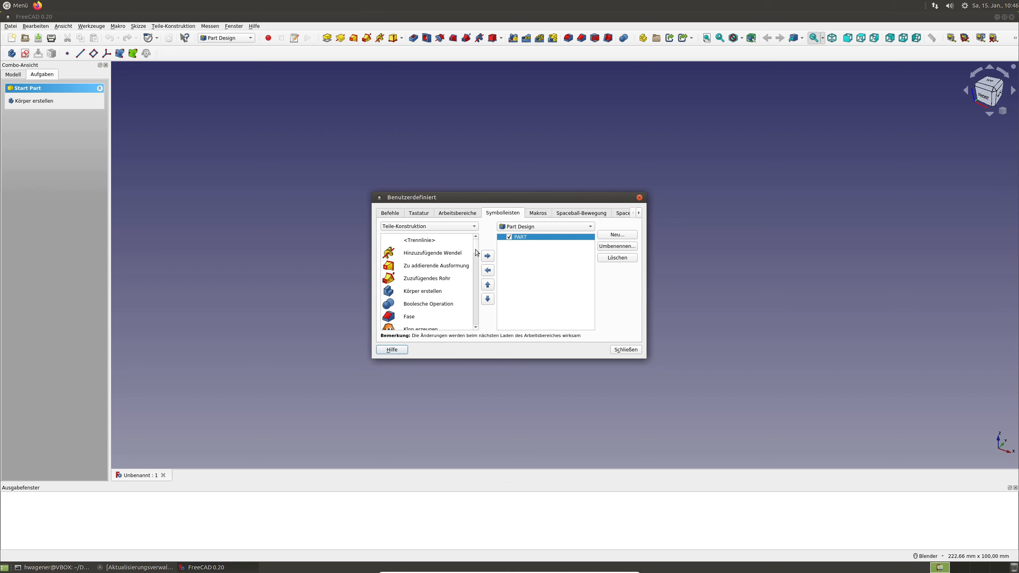
scroll(476, 252, down, 2)
scroll(476, 256, up, 3)
click(436, 226)
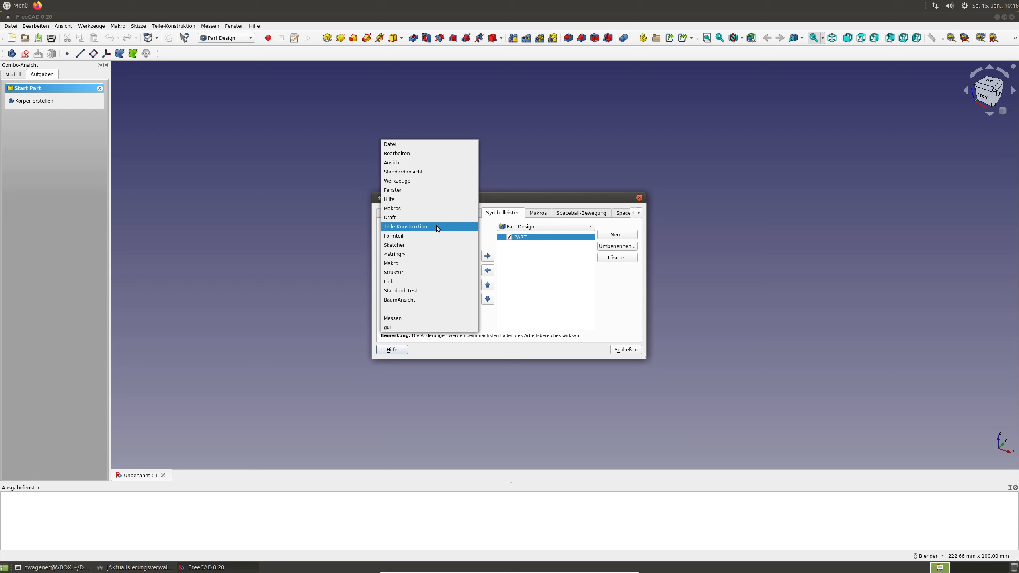
click(408, 237)
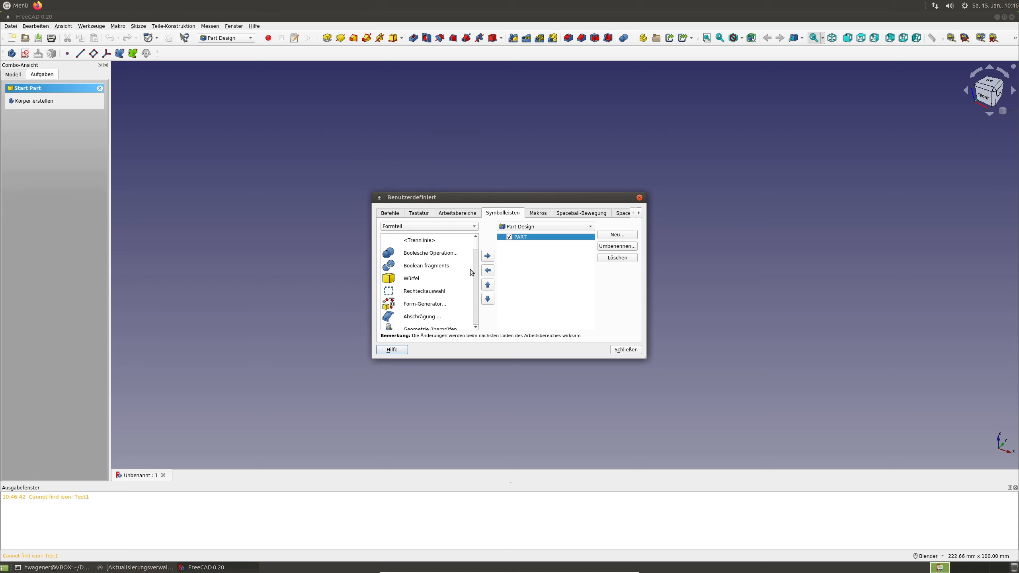
click(436, 254)
click(487, 256)
click(425, 265)
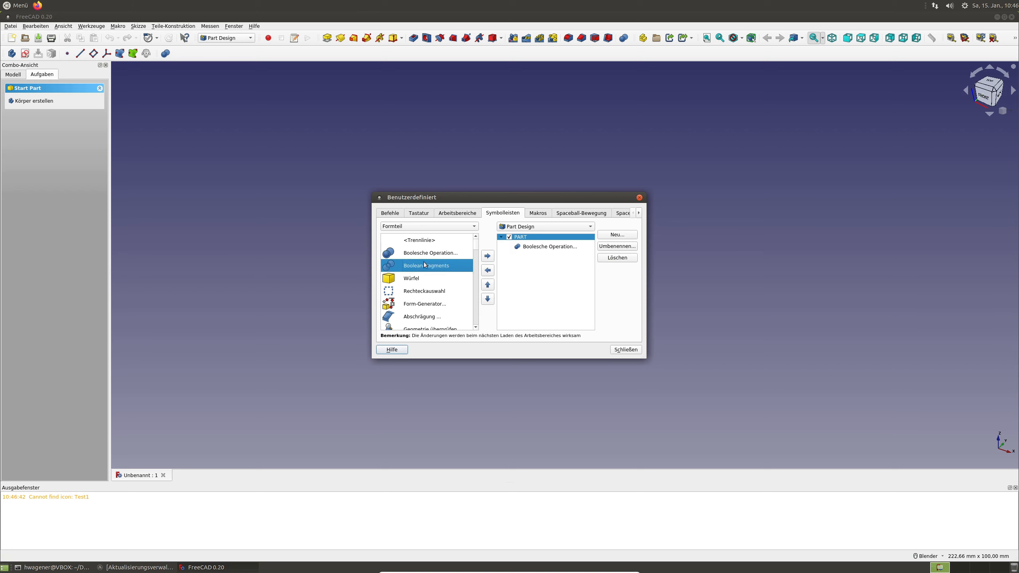
click(418, 257)
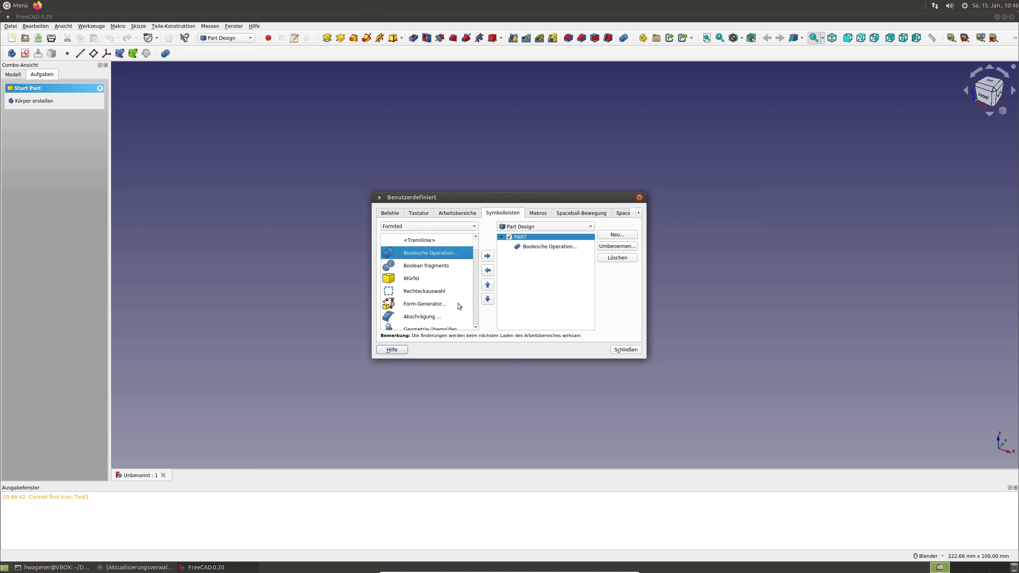
Step: Add the Geometrie überprüfen and Schnitt commands from the Formteil category to the PART toolbar
click(475, 328)
click(475, 328)
click(475, 328)
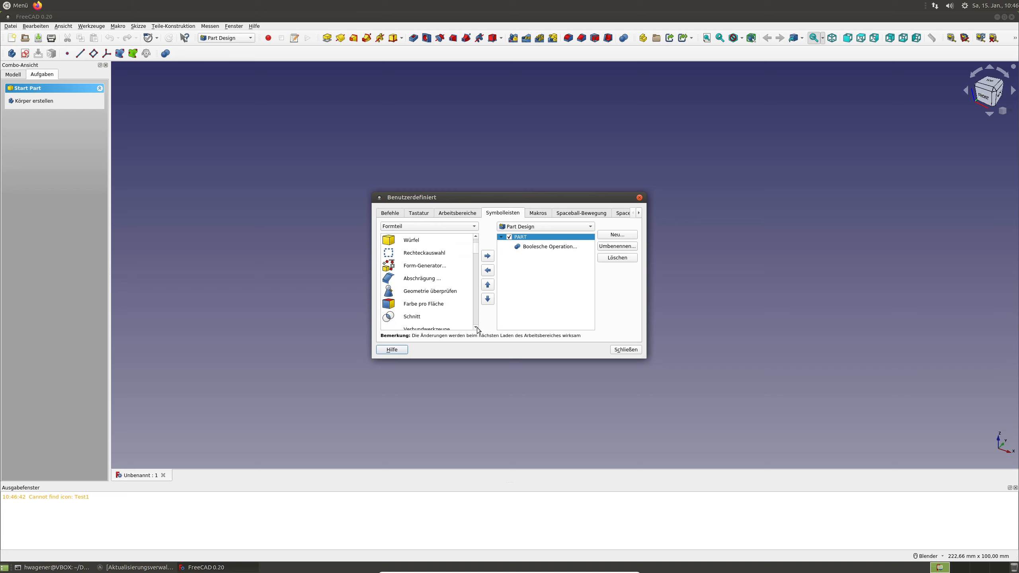
click(435, 291)
click(487, 256)
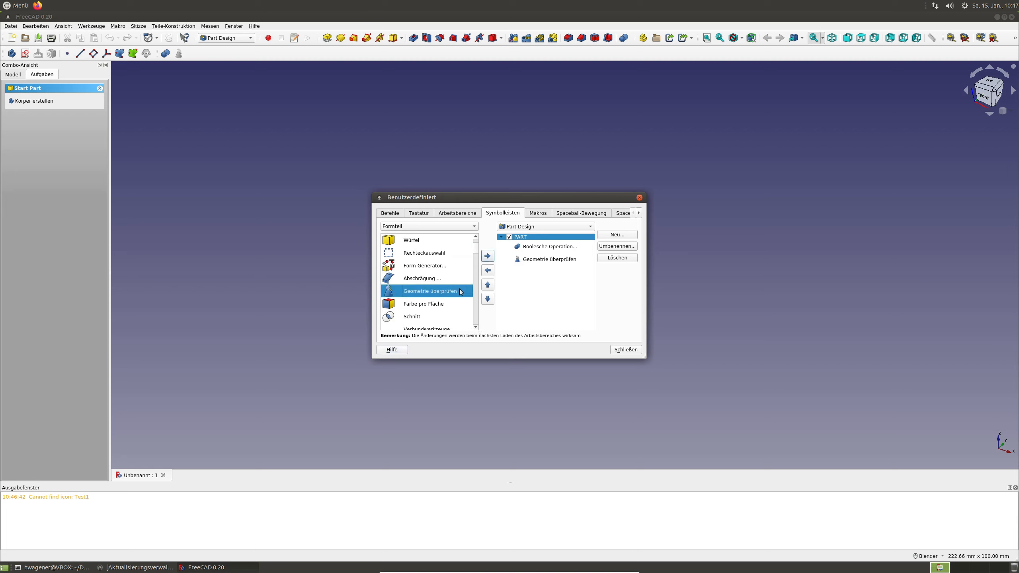
click(431, 317)
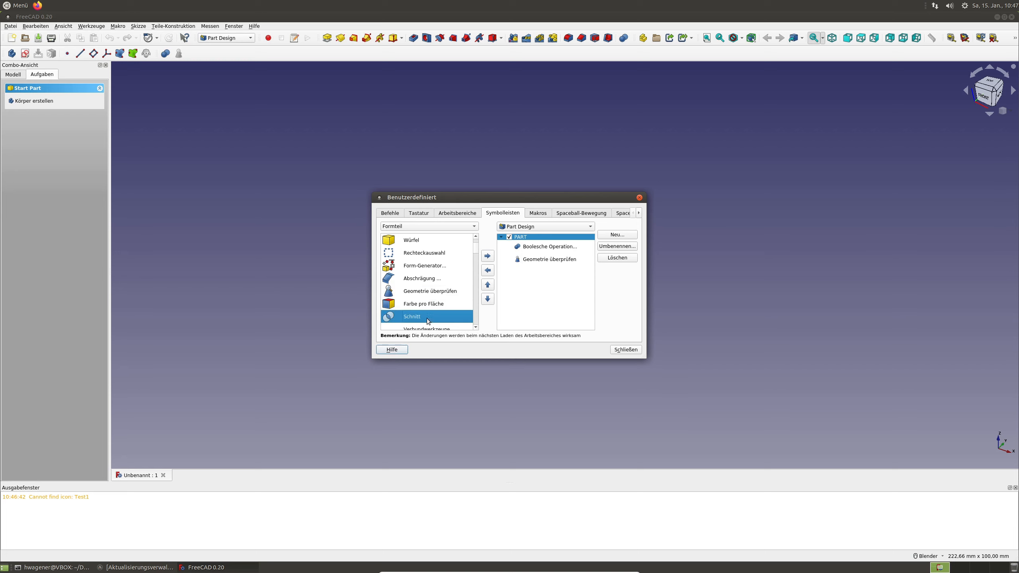
click(488, 256)
Step: Add the Differenz command from the Formteil category to the PART toolbar
click(476, 327)
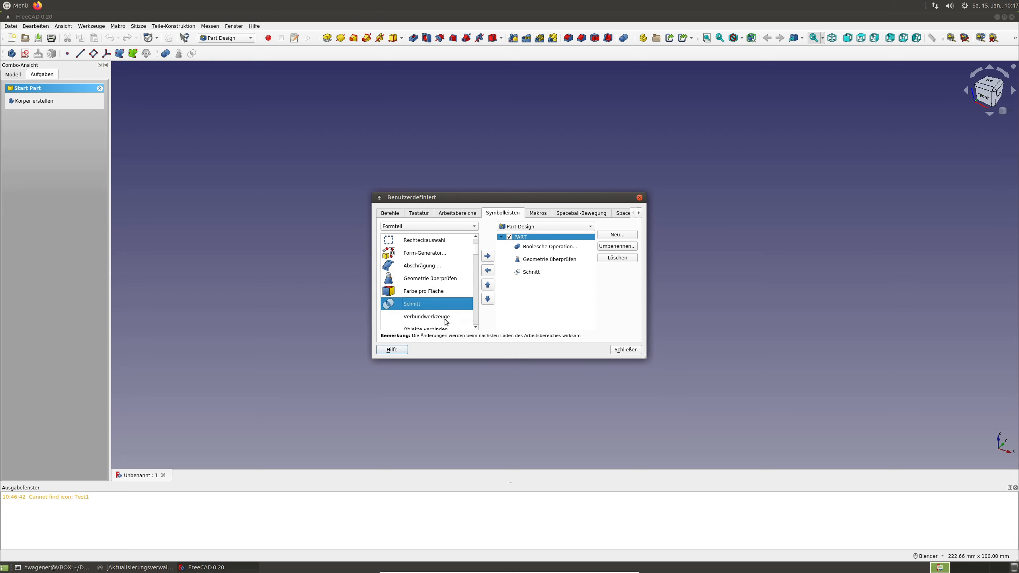
click(475, 327)
click(475, 327)
click(476, 327)
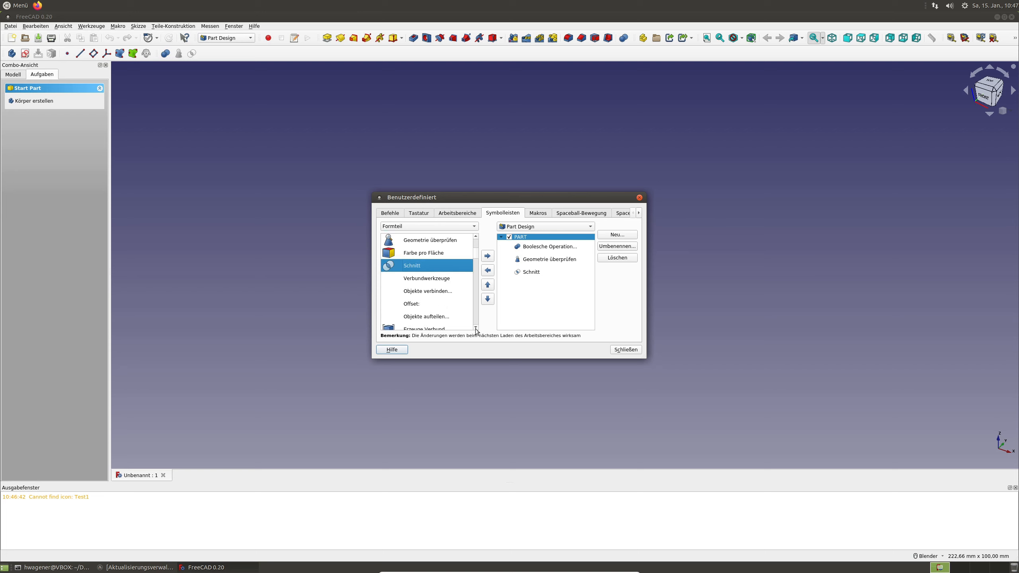
click(476, 327)
click(476, 327)
click(475, 327)
click(475, 327)
click(476, 327)
click(475, 327)
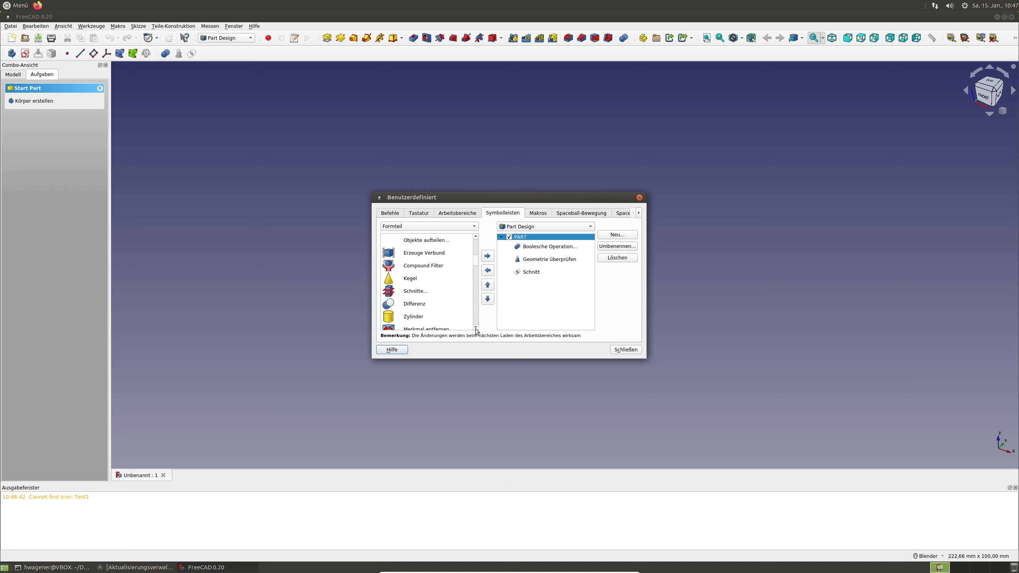
click(445, 302)
click(487, 259)
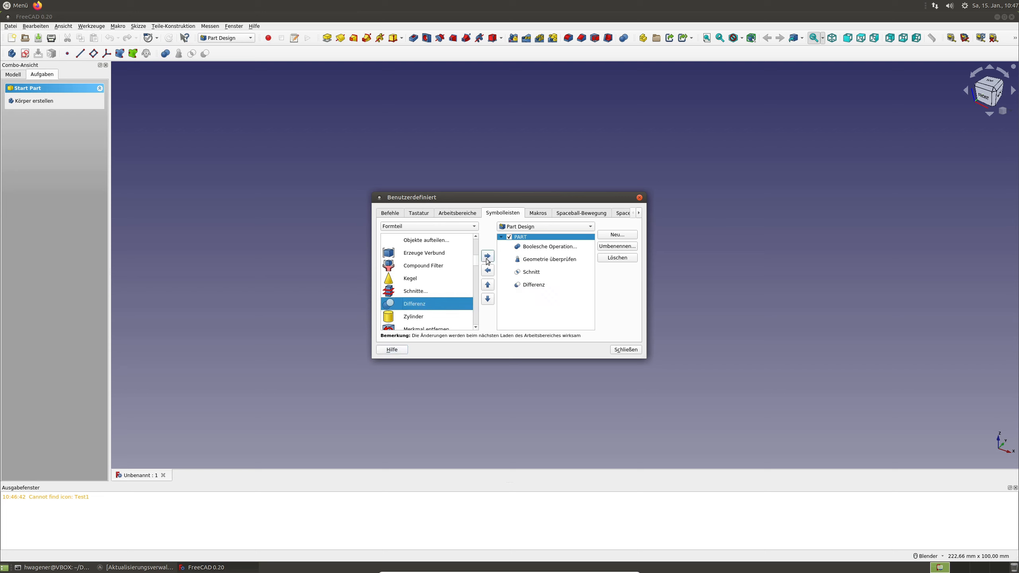
Step: Add the Extrudieren and Vereinigung commands from the Formteil category to the PART toolbar
click(473, 328)
click(473, 328)
click(473, 329)
click(474, 328)
click(473, 328)
click(473, 328)
click(474, 328)
click(474, 329)
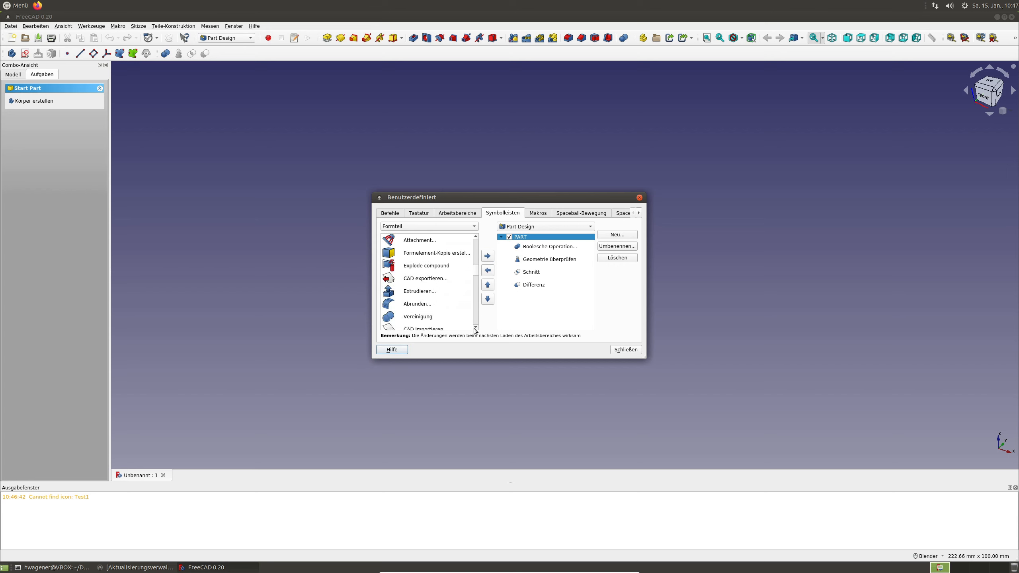
click(424, 292)
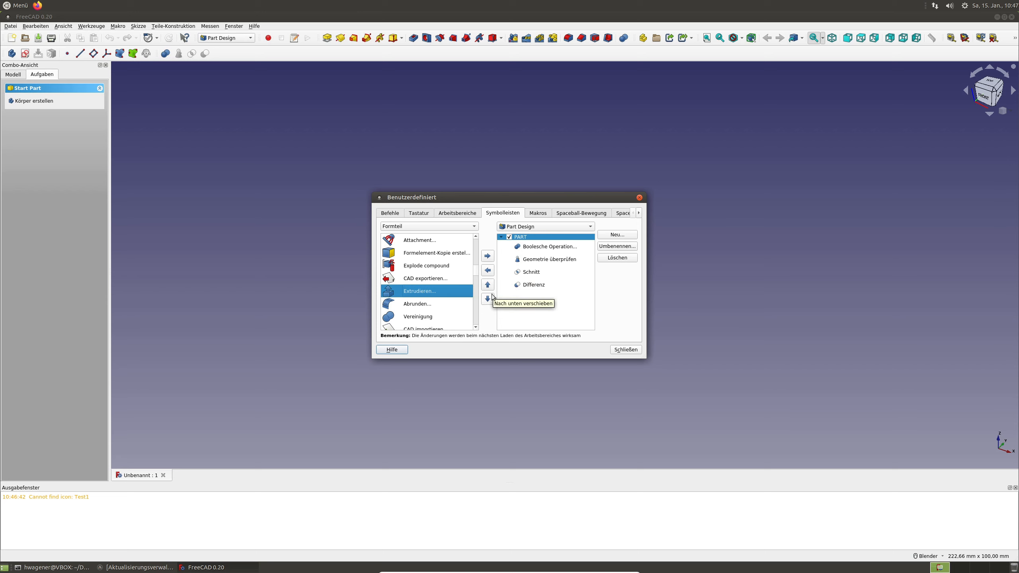
click(488, 256)
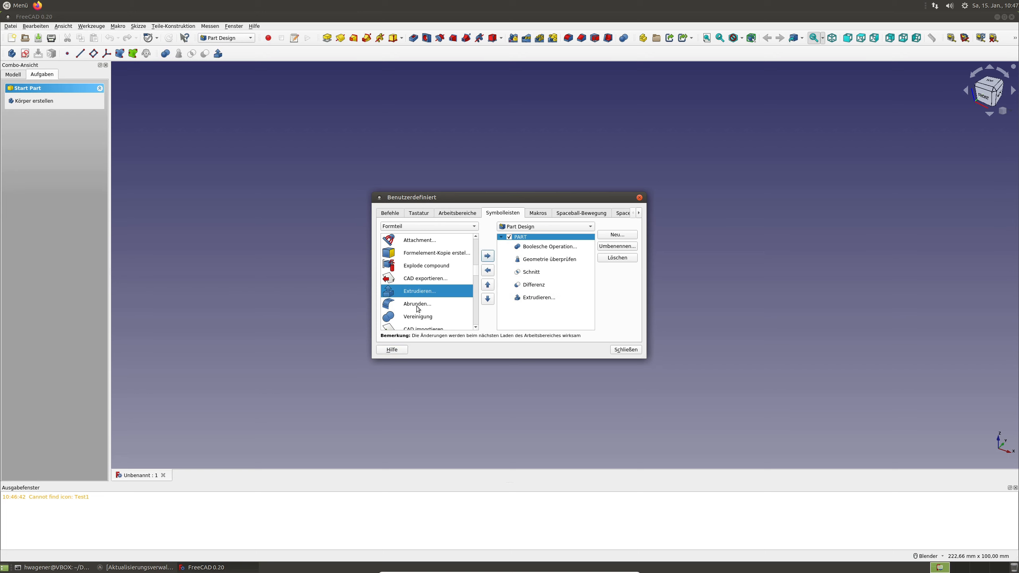
click(434, 320)
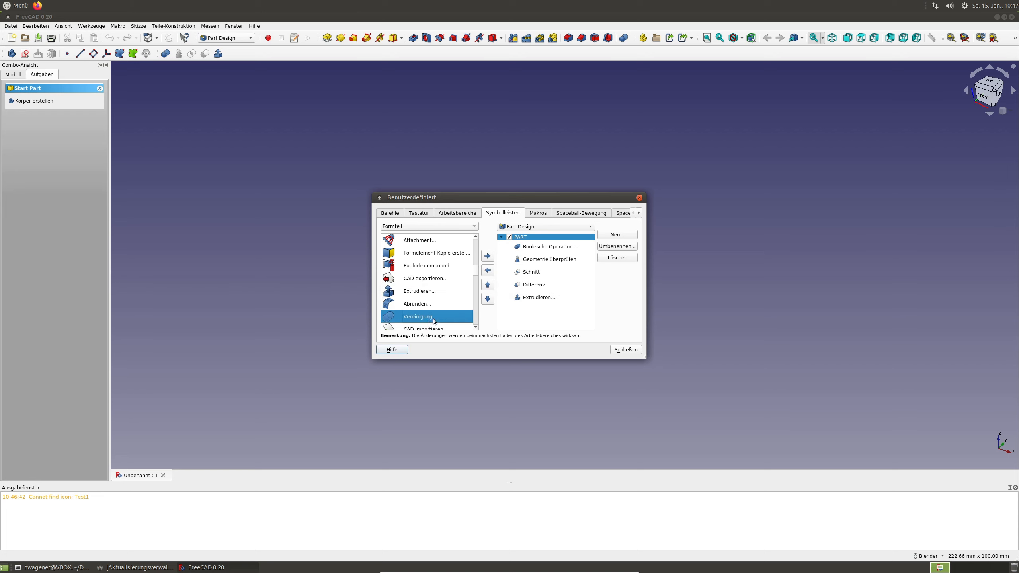
click(487, 256)
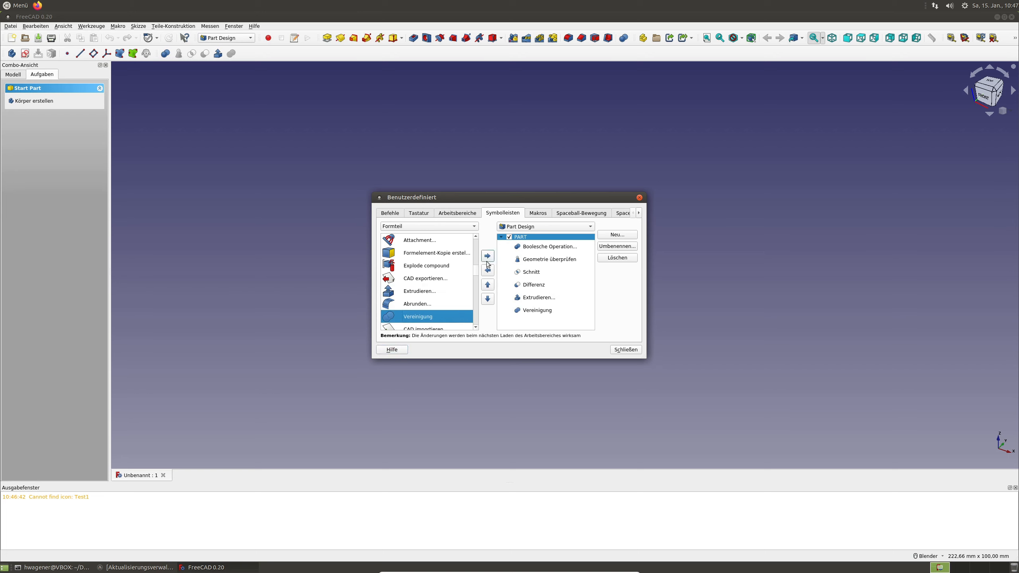
Step: Add the 3D-Versatz command from the Formteil category to the PART toolbar
click(475, 329)
click(476, 328)
click(476, 328)
click(476, 328)
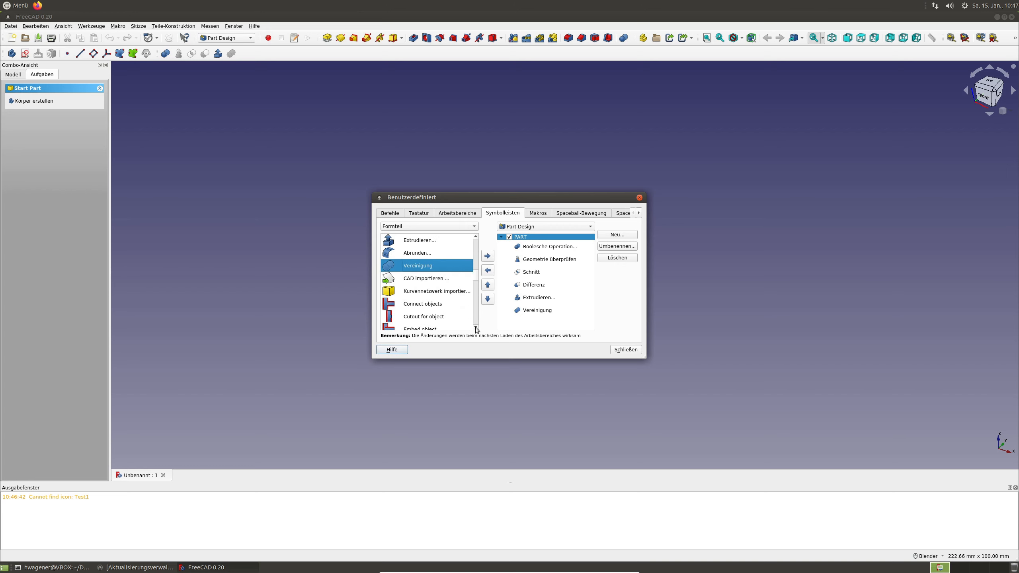
click(475, 329)
click(476, 329)
click(476, 328)
click(476, 328)
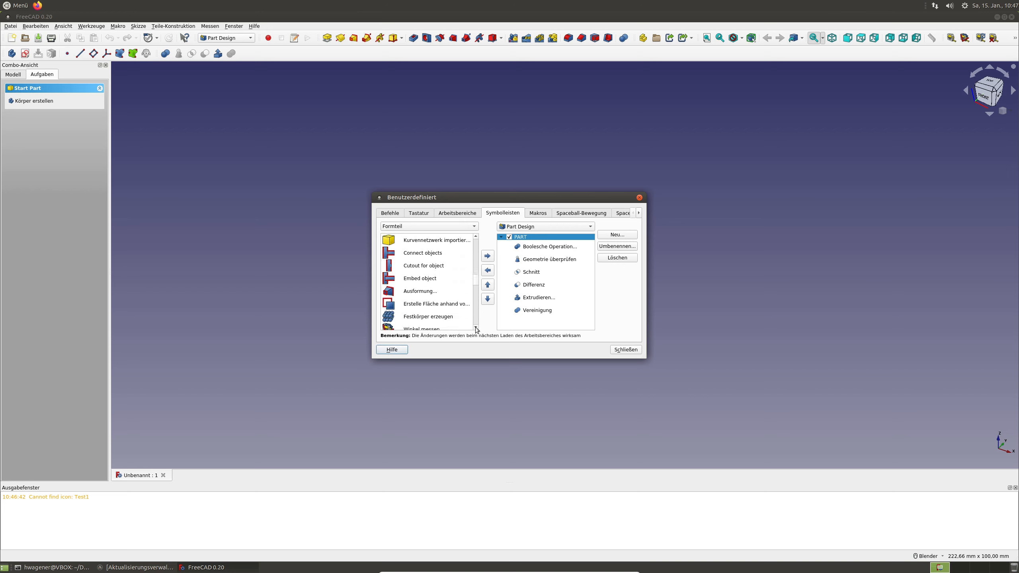
click(475, 328)
click(476, 329)
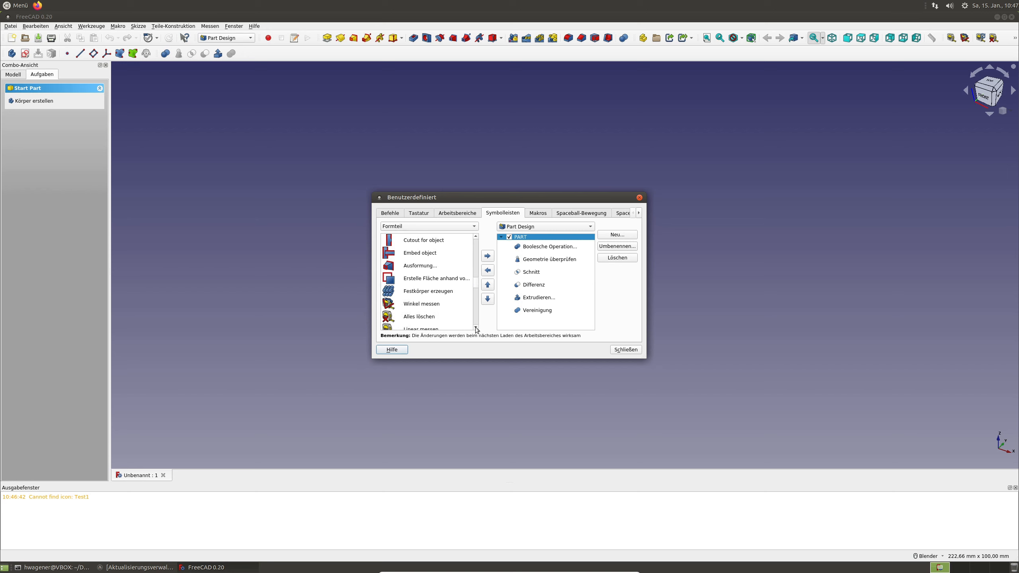
click(476, 329)
click(476, 328)
click(476, 329)
click(476, 329)
click(476, 328)
click(476, 328)
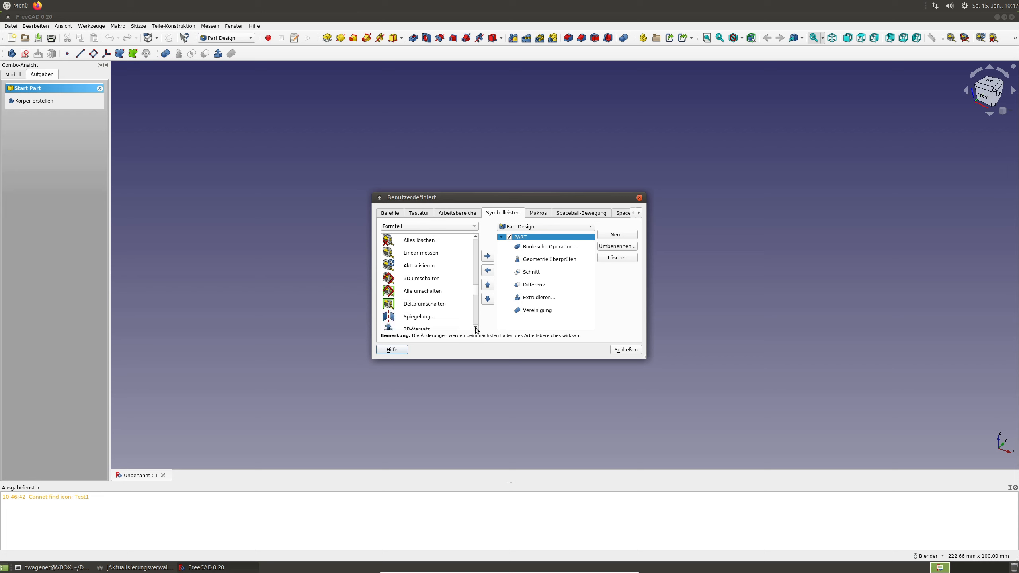
click(476, 329)
click(476, 329)
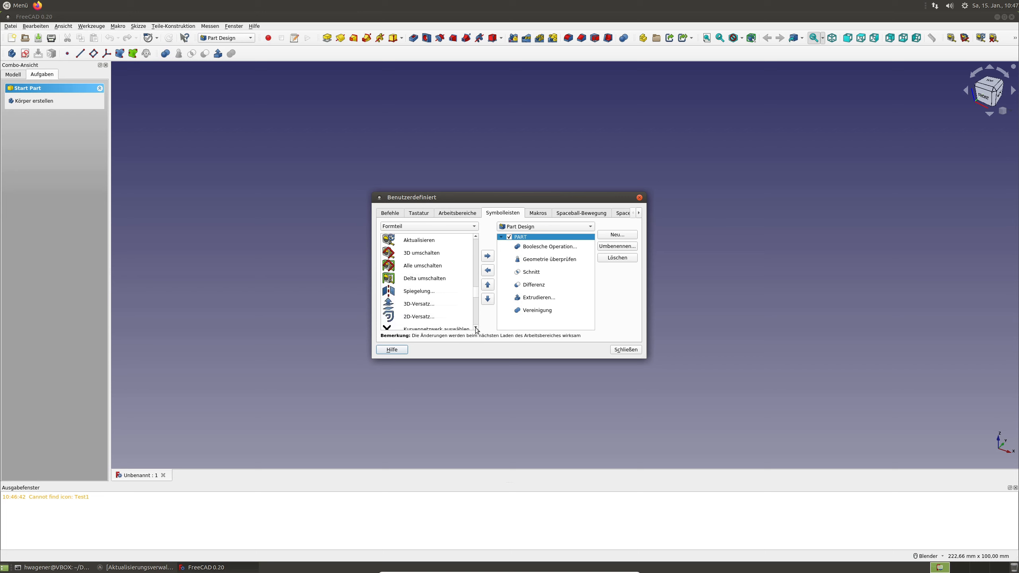
click(427, 304)
click(488, 256)
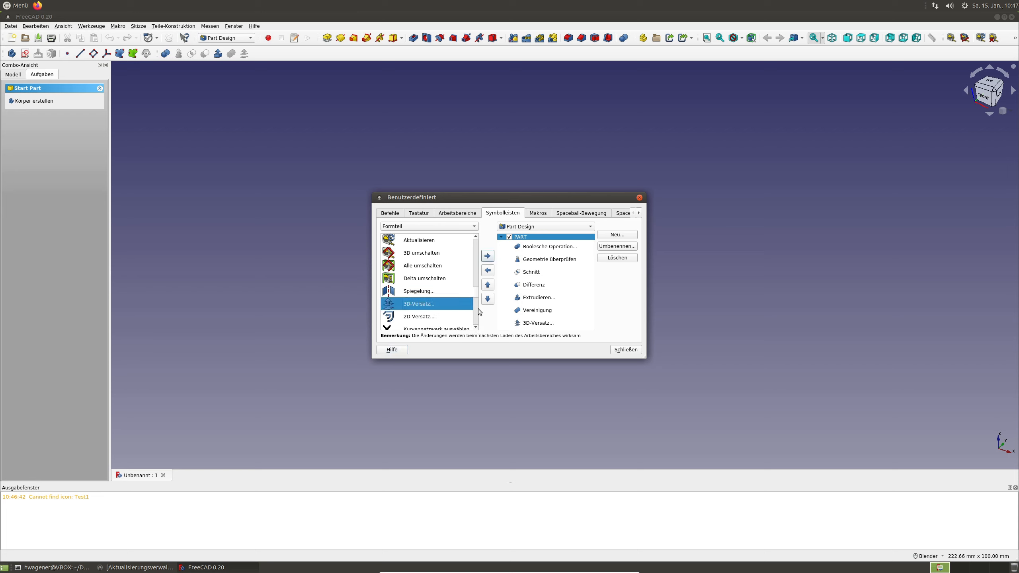
Step: Add the Form aufbereiten command from the Formteil category to the PART toolbar
click(476, 328)
click(476, 329)
click(476, 328)
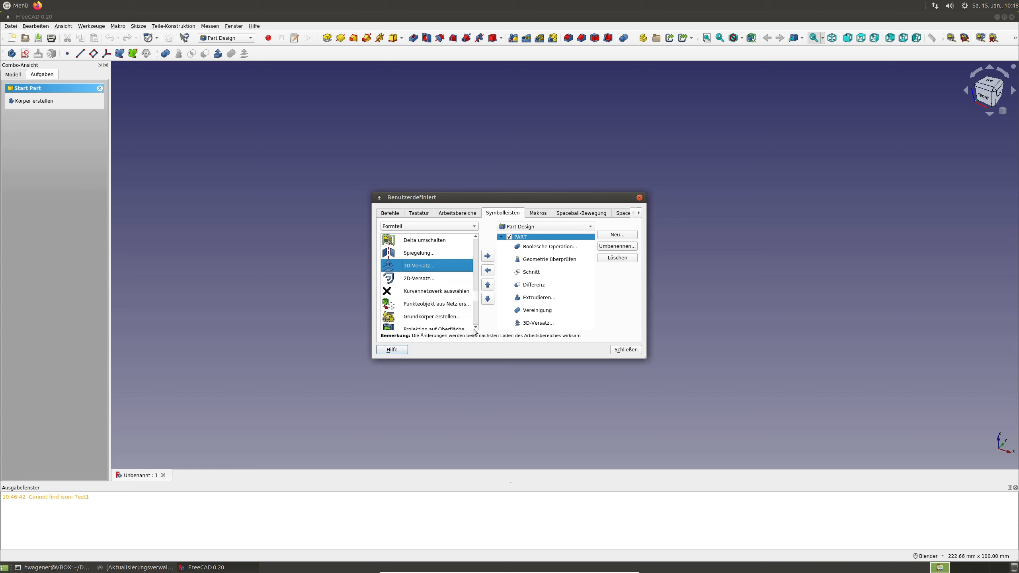
click(476, 328)
click(477, 328)
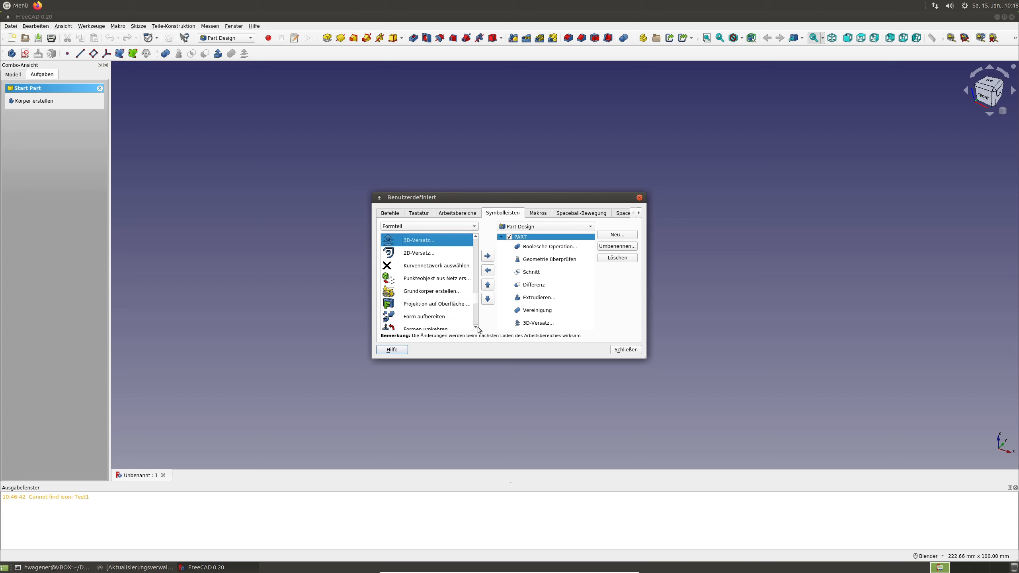
click(476, 327)
click(424, 304)
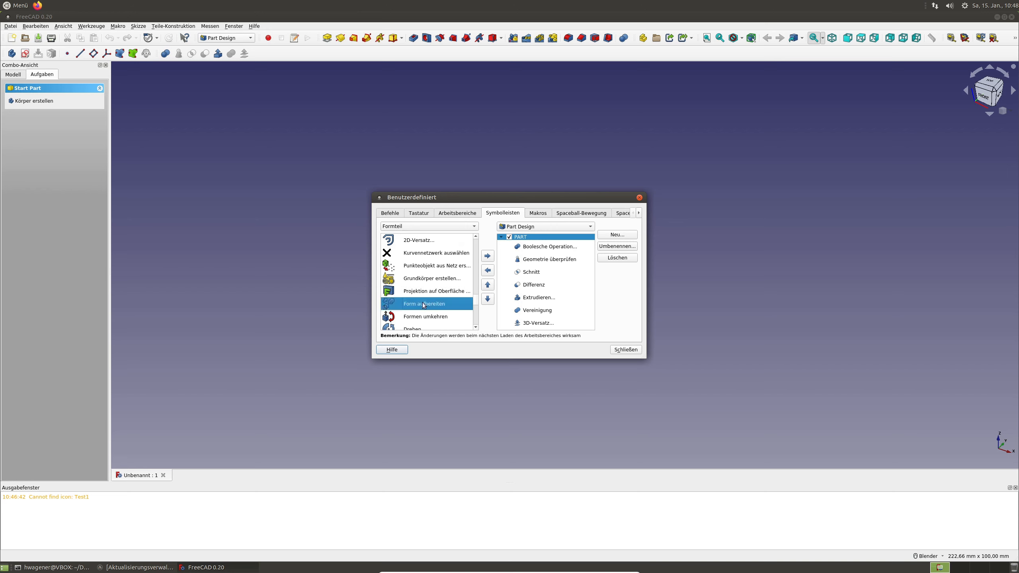
click(488, 256)
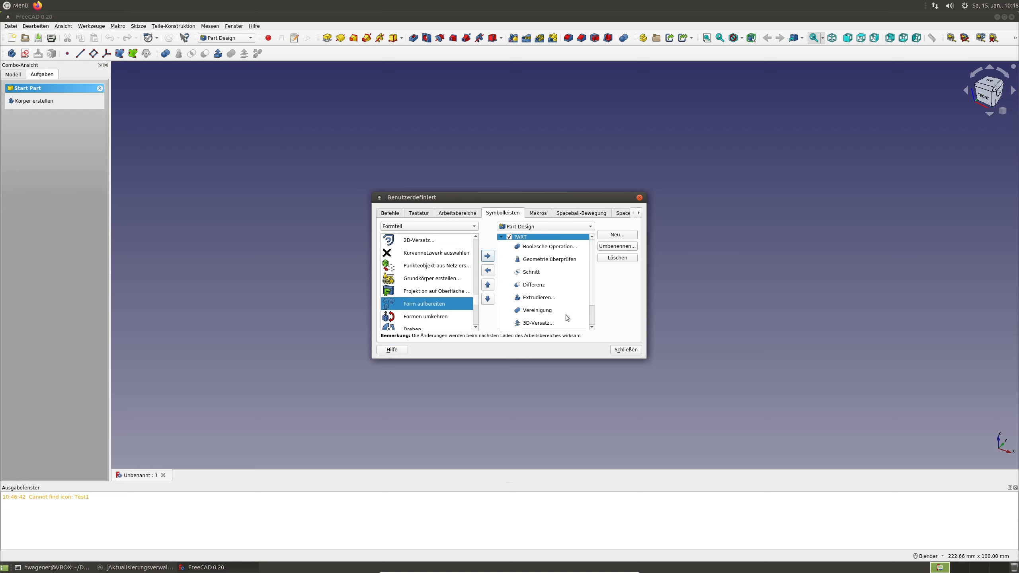
click(558, 246)
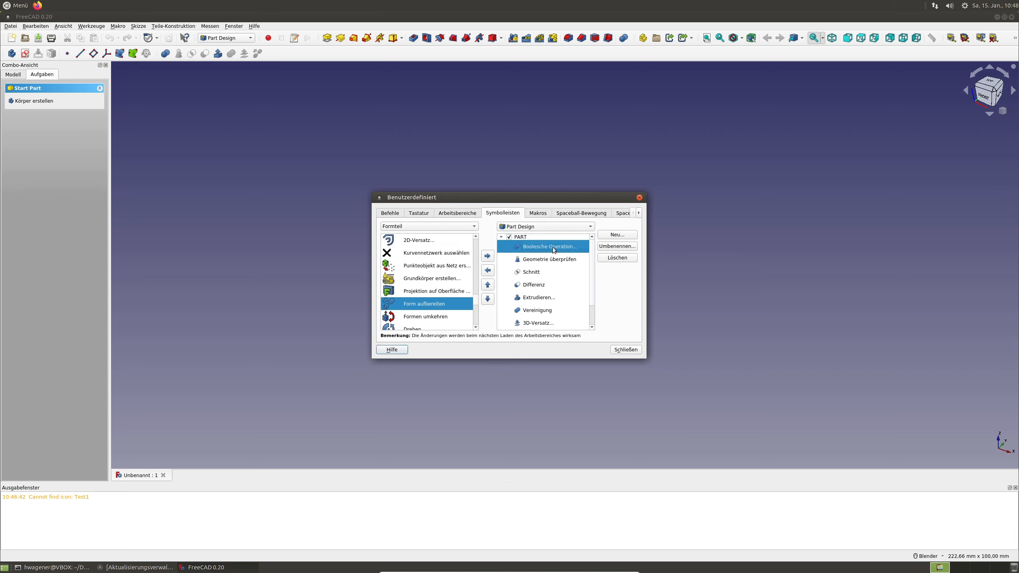
click(488, 299)
click(488, 284)
Step: Move the Form aufbereiten command to the first position in the PART toolbar
scroll(549, 312, down, 1)
click(539, 318)
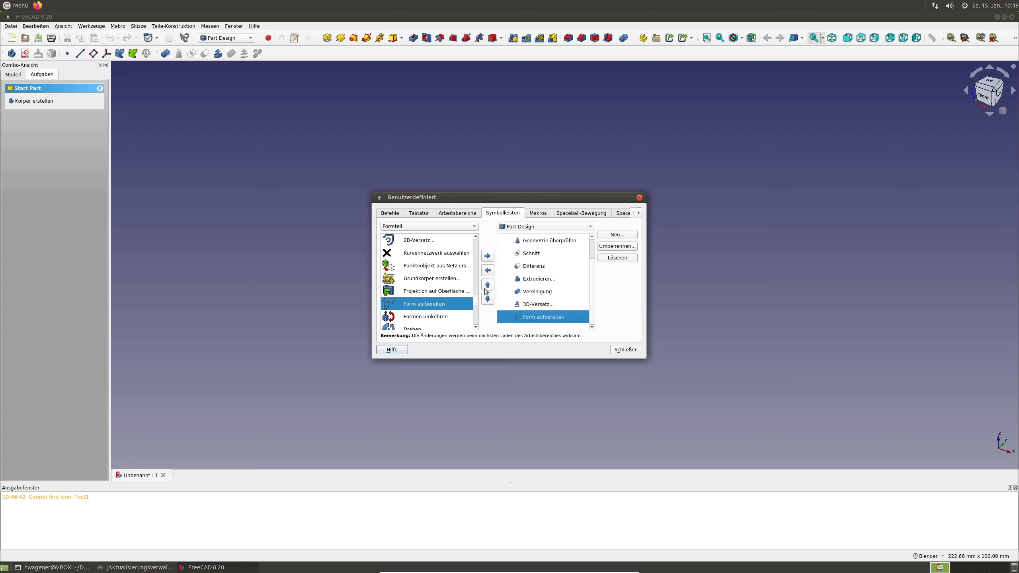
click(488, 285)
click(487, 285)
click(488, 285)
click(488, 285)
click(488, 285)
click(488, 285)
click(488, 284)
click(488, 286)
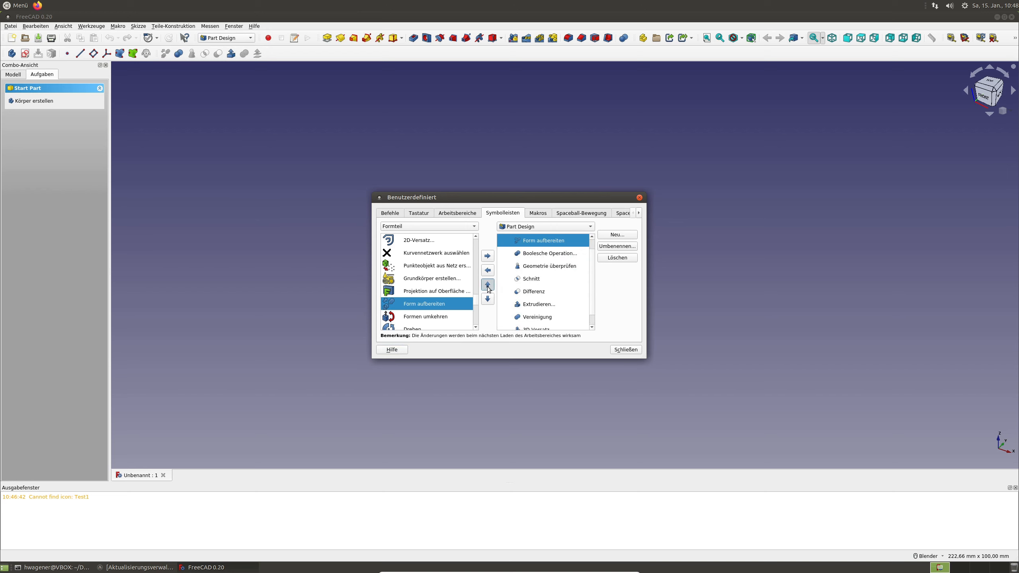
click(594, 244)
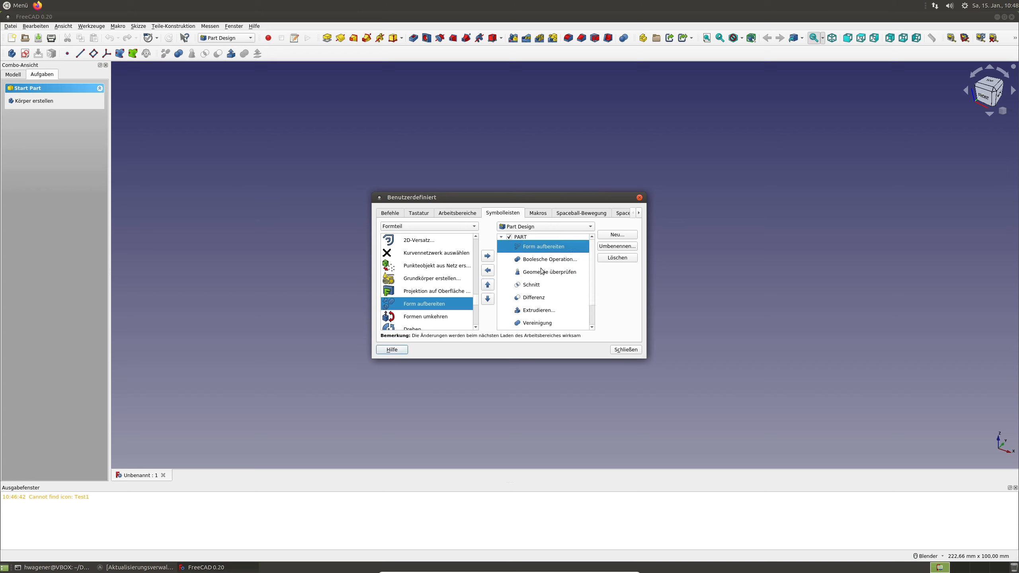
Step: Move the Differenz command up in the PART toolbar so it sits directly after Form aufbereiten
click(510, 300)
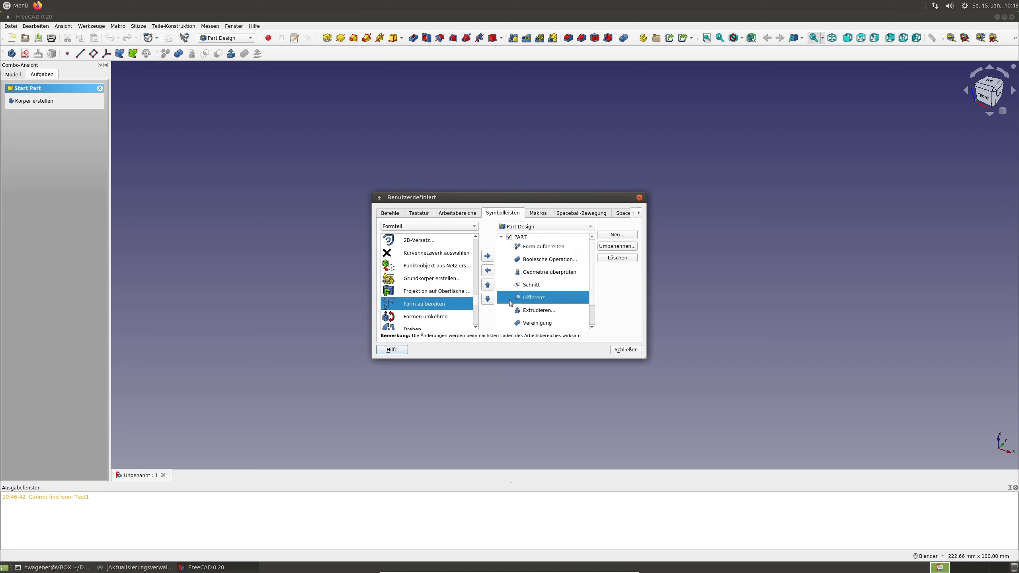
click(488, 285)
click(488, 285)
click(487, 285)
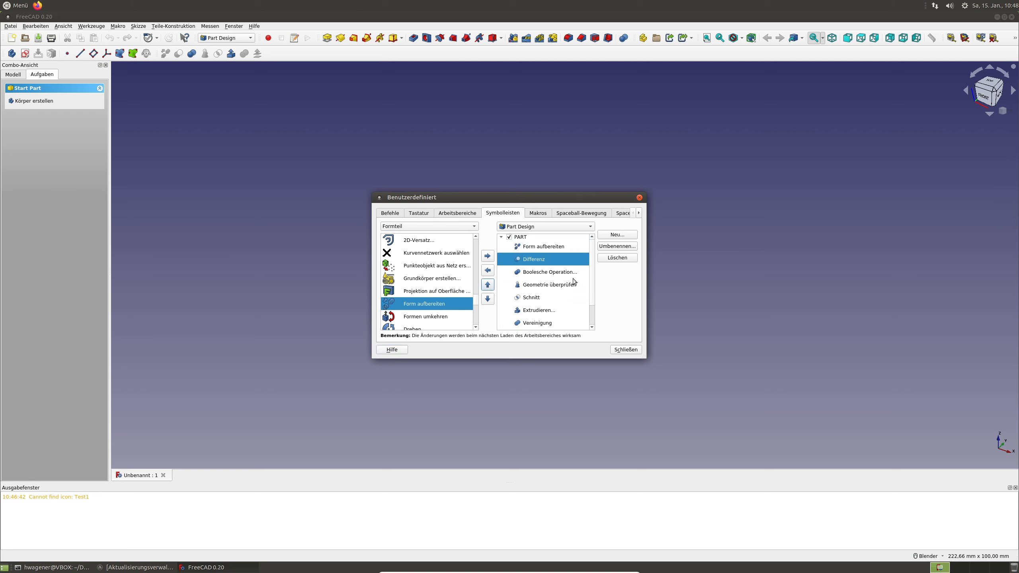
Step: Move the Vereinigung command up in the PART toolbar so it sits directly after Differenz
click(535, 322)
click(489, 285)
click(488, 285)
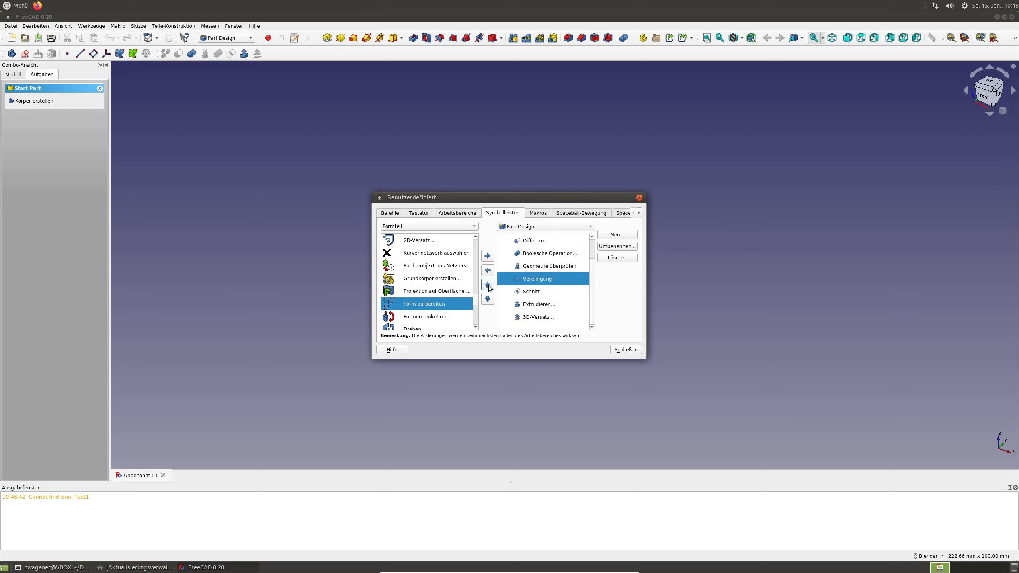
click(488, 285)
click(488, 286)
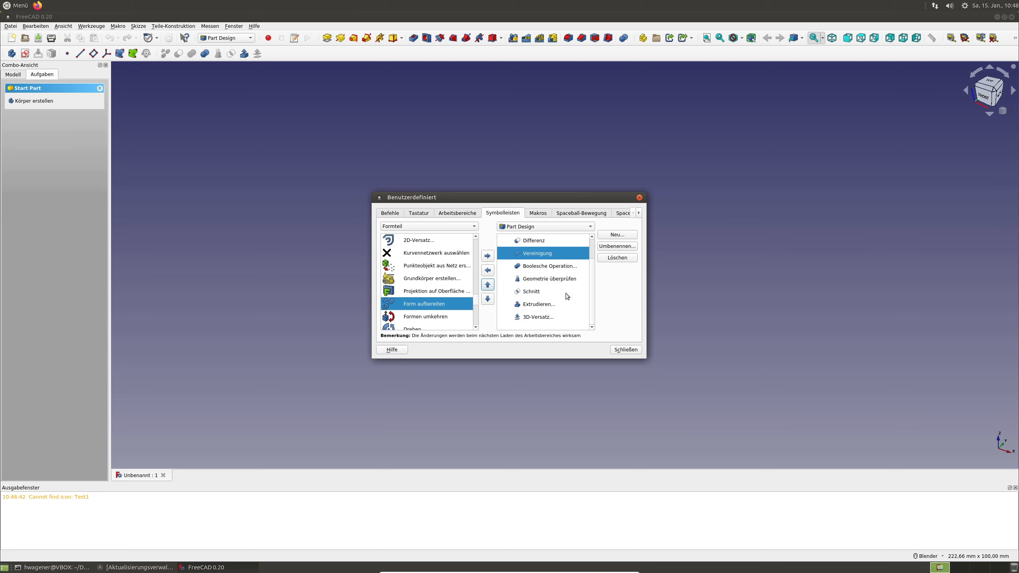
Step: Move the Schnitt command up to directly after Vereinigung in the PART toolbar and close the customization settings
click(535, 292)
click(487, 285)
click(487, 285)
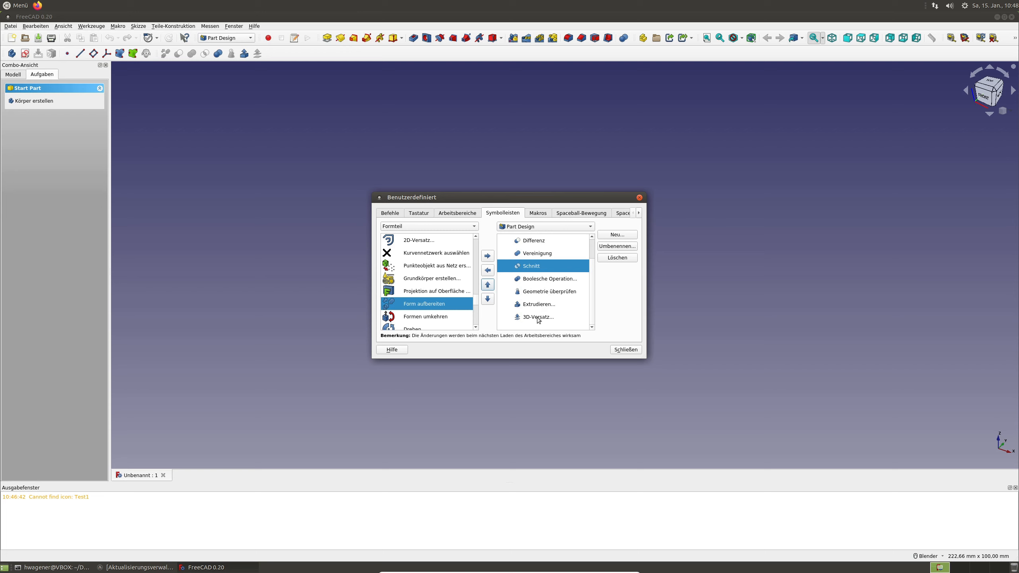
click(625, 350)
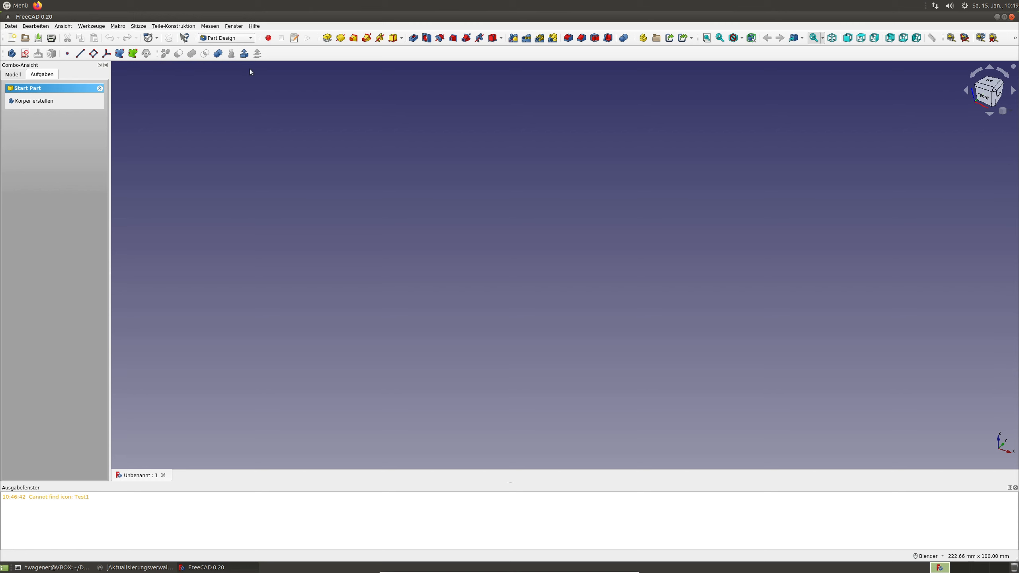
Step: Switch to the Part workbench and create a new custom toolbar named PART2 for it
click(243, 39)
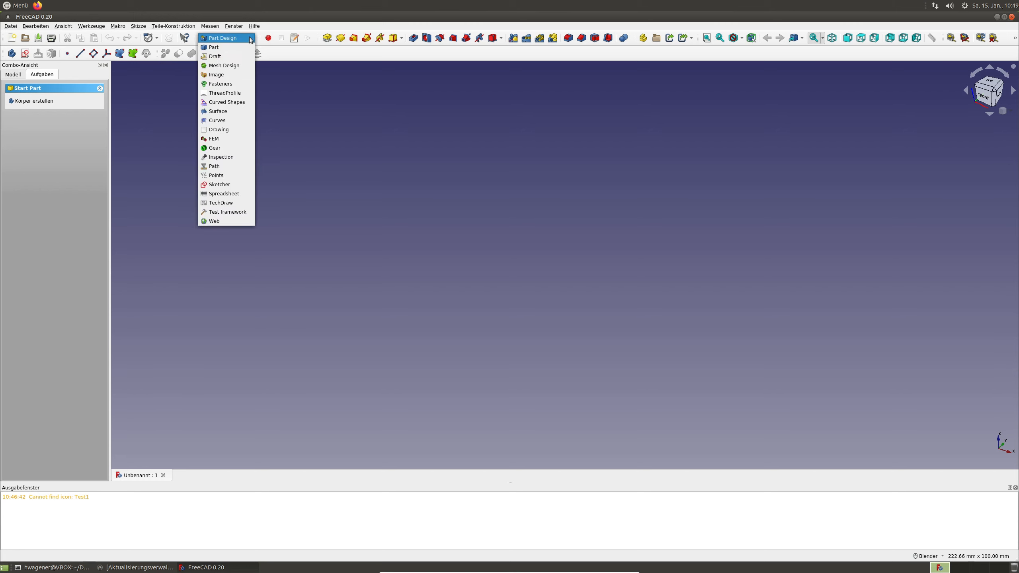
click(227, 47)
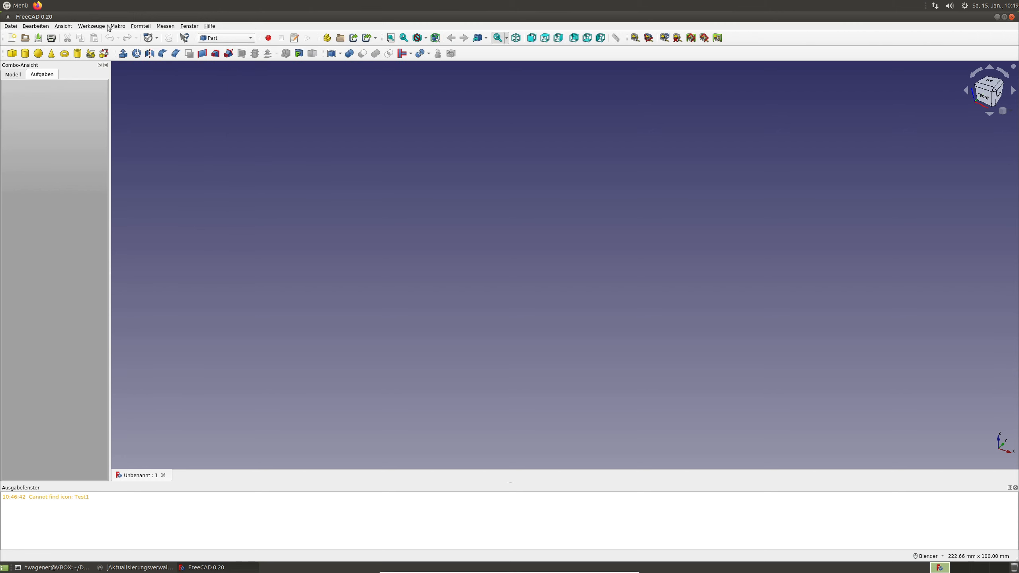
click(92, 27)
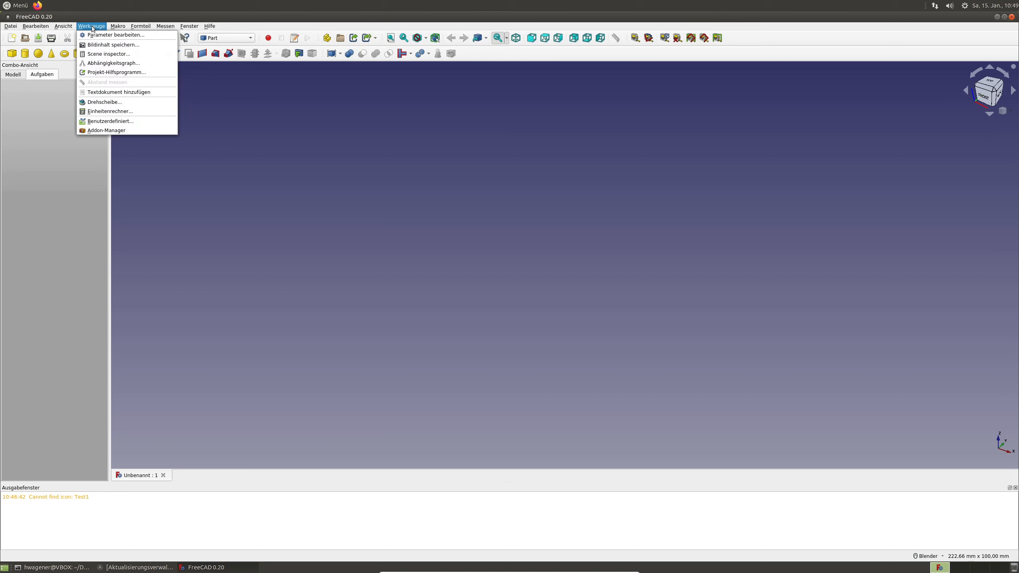
click(120, 125)
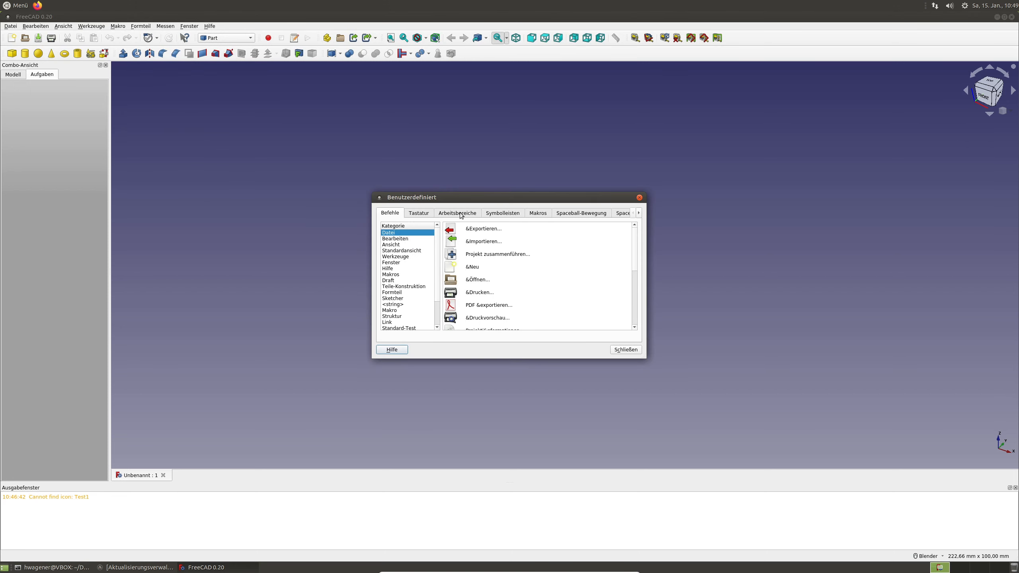
click(498, 216)
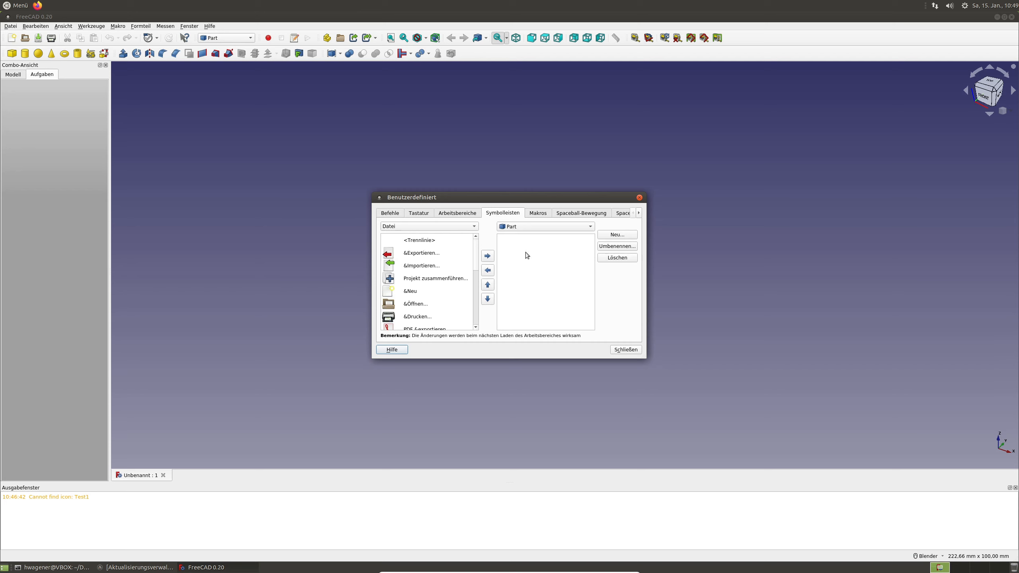
click(624, 235)
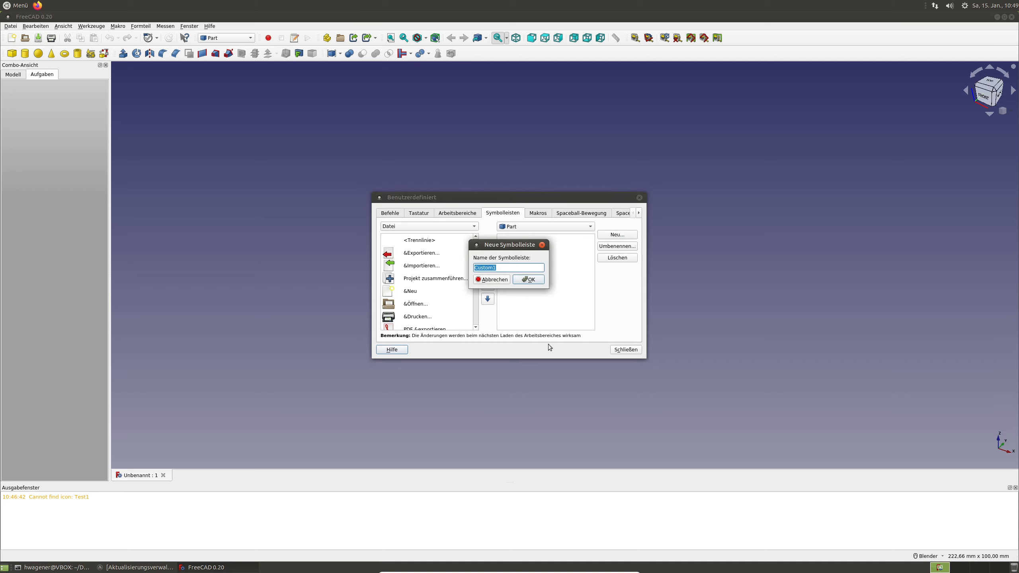
text(PART2)
key(Return)
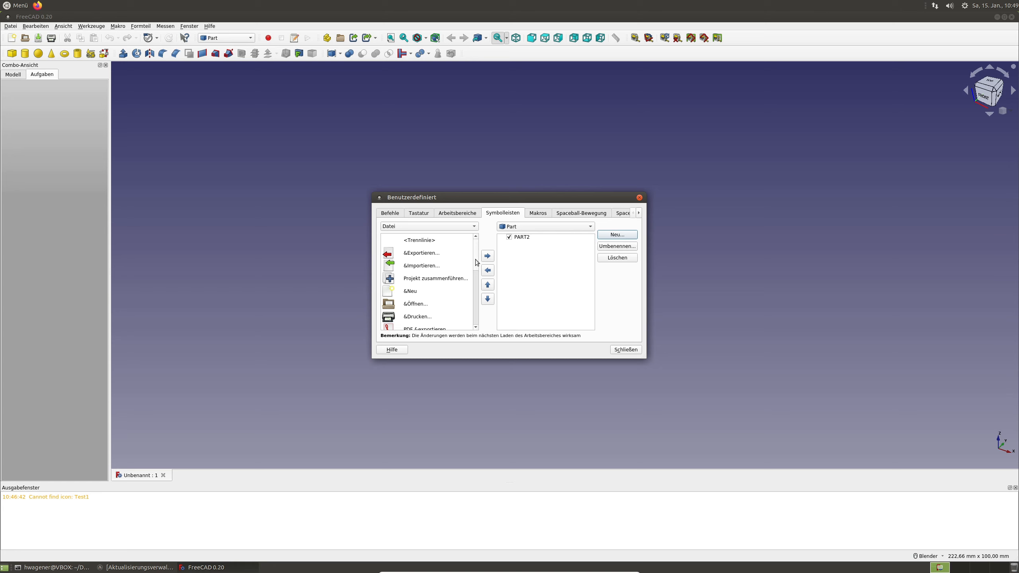
Step: Add the Form aufbereiten command from the Formteil category to the PART2 toolbar and close the customization settings
drag(476, 262, 471, 238)
click(407, 227)
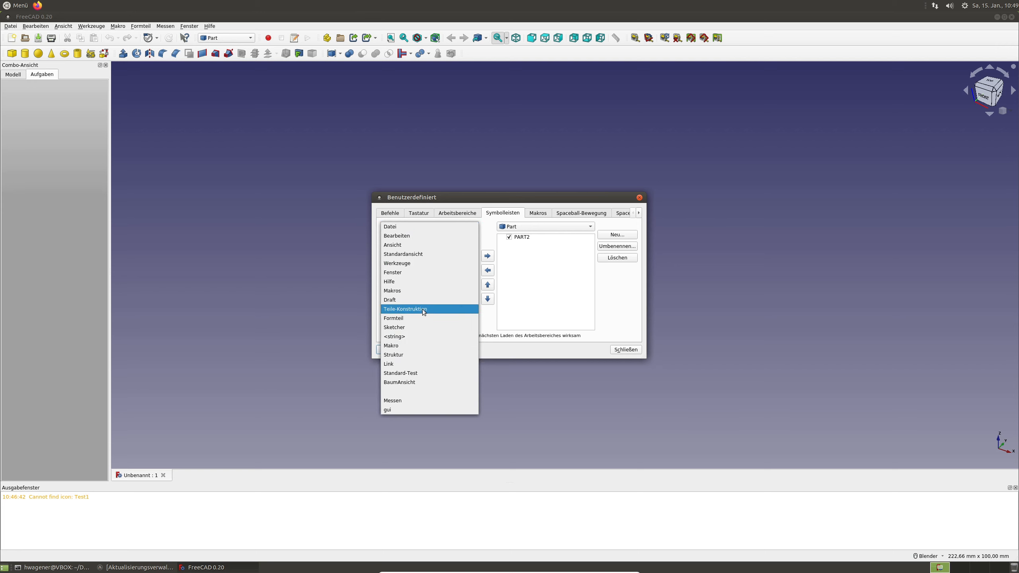
click(412, 318)
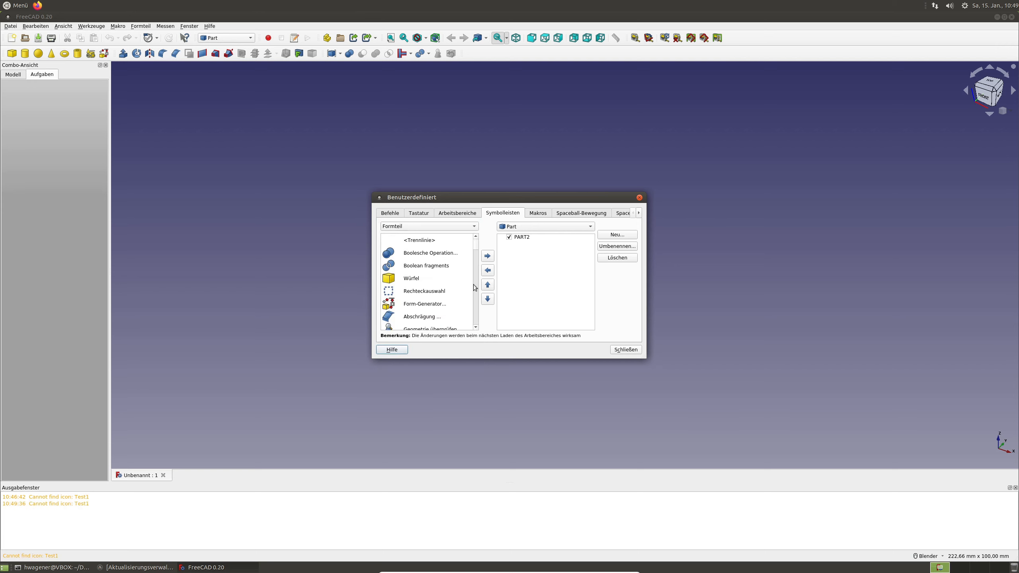
mouse_move(476, 248)
mouse_down()
mouse_move(476, 269)
mouse_move(476, 247)
mouse_move(479, 260)
mouse_up()
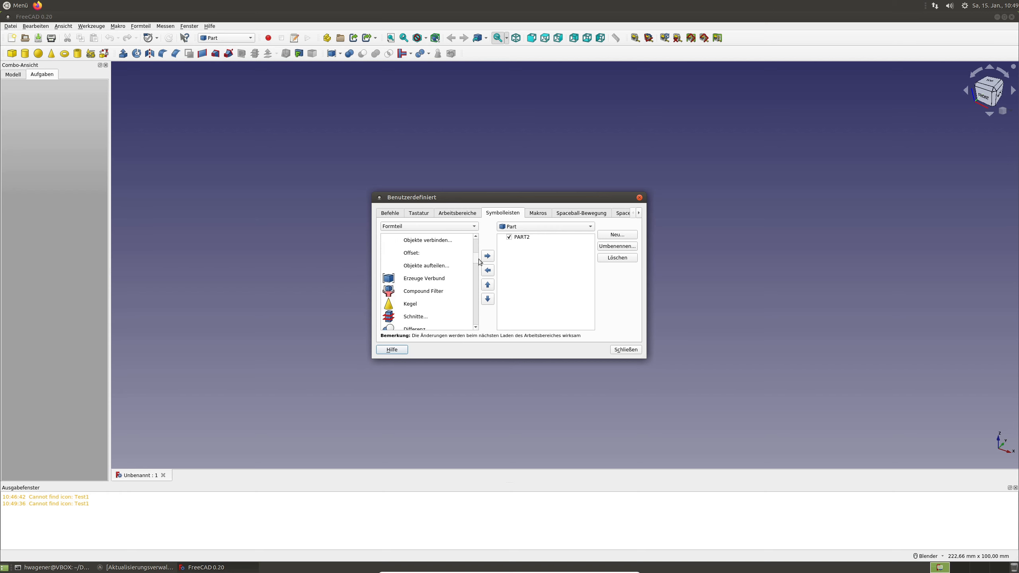
scroll(417, 287, up, 2)
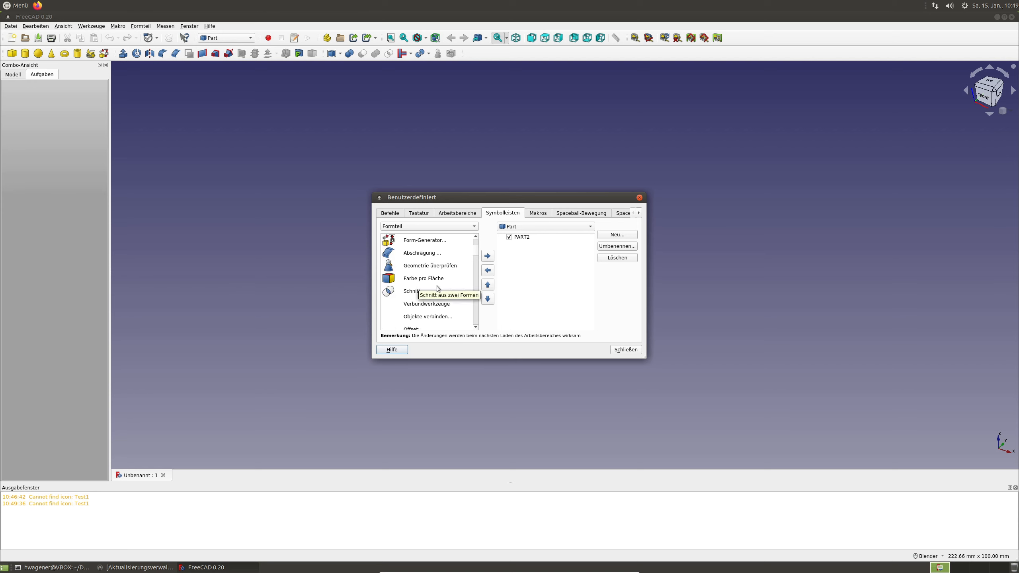
scroll(437, 288, down, 3)
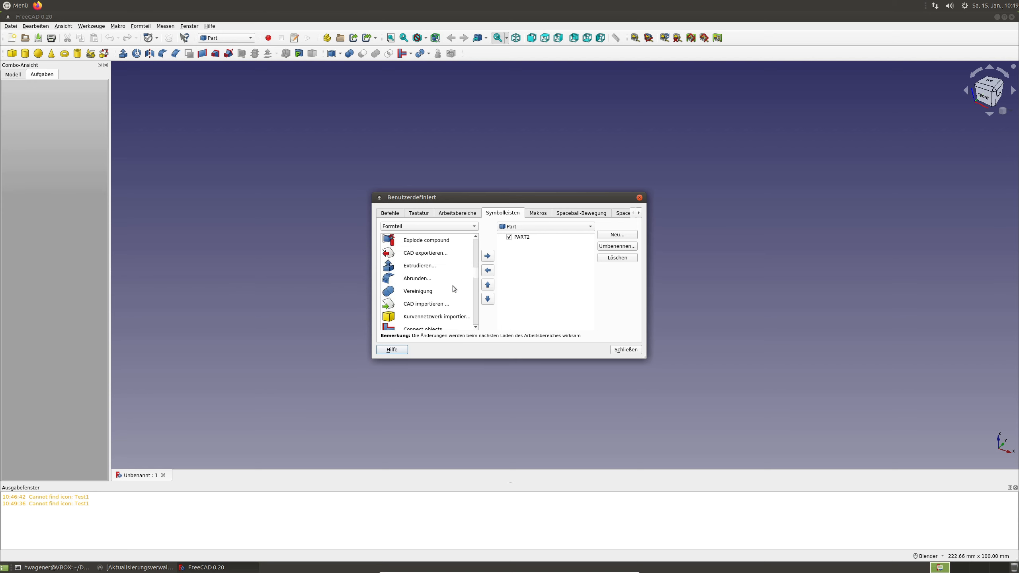
scroll(453, 287, down, 5)
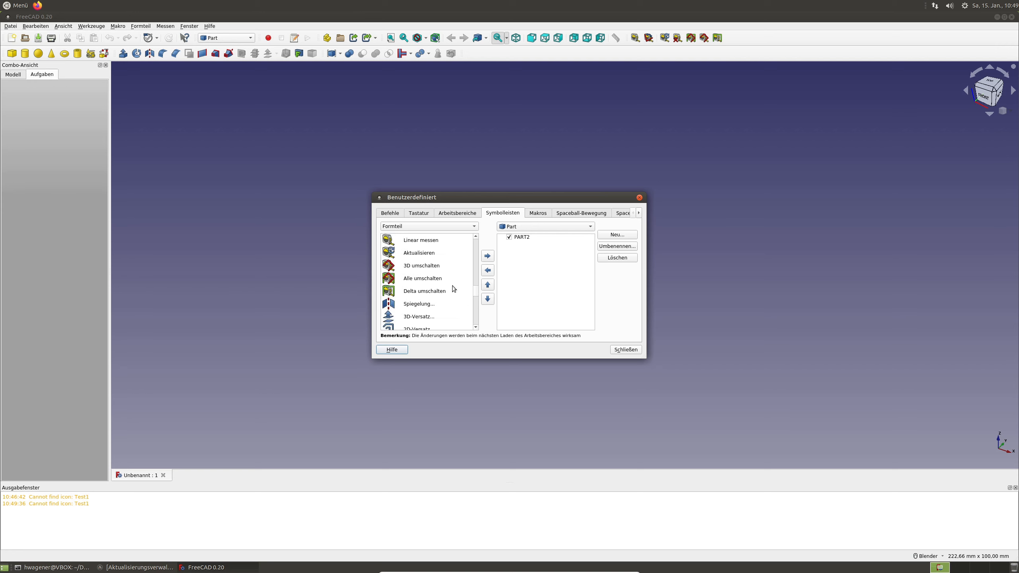
scroll(452, 285, down, 2)
scroll(452, 285, down, 1)
scroll(452, 285, down, 1)
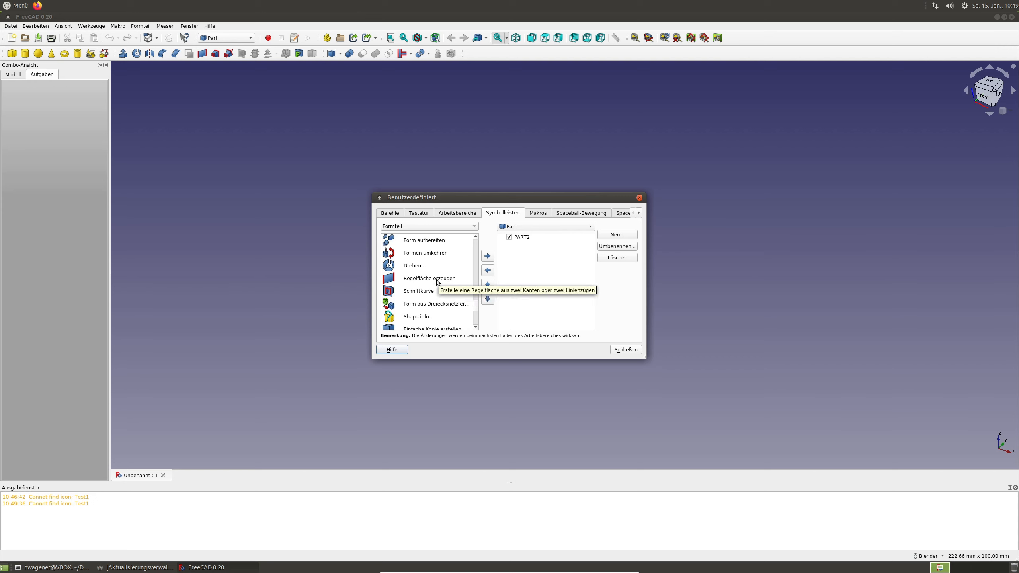
click(423, 241)
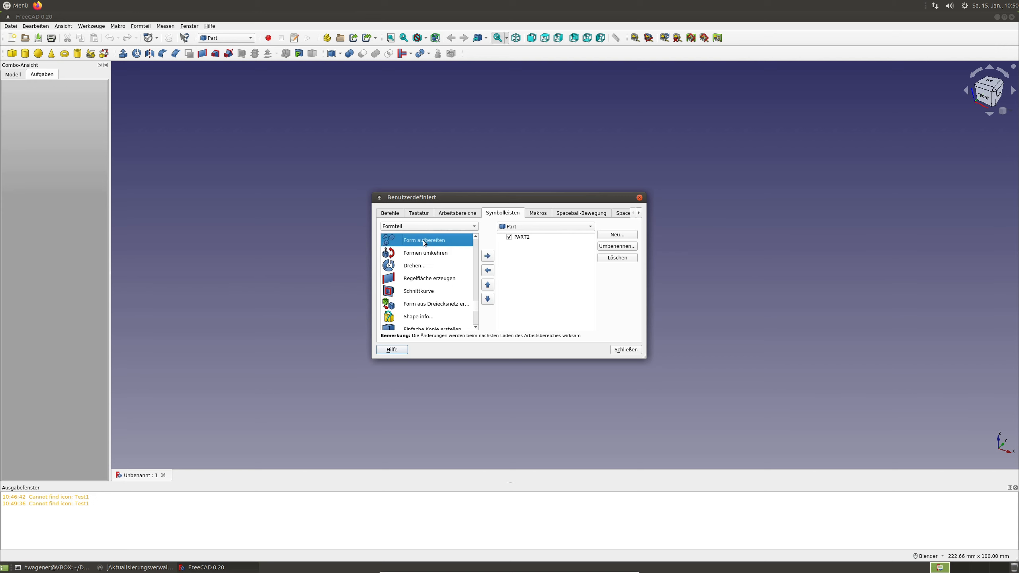
click(488, 256)
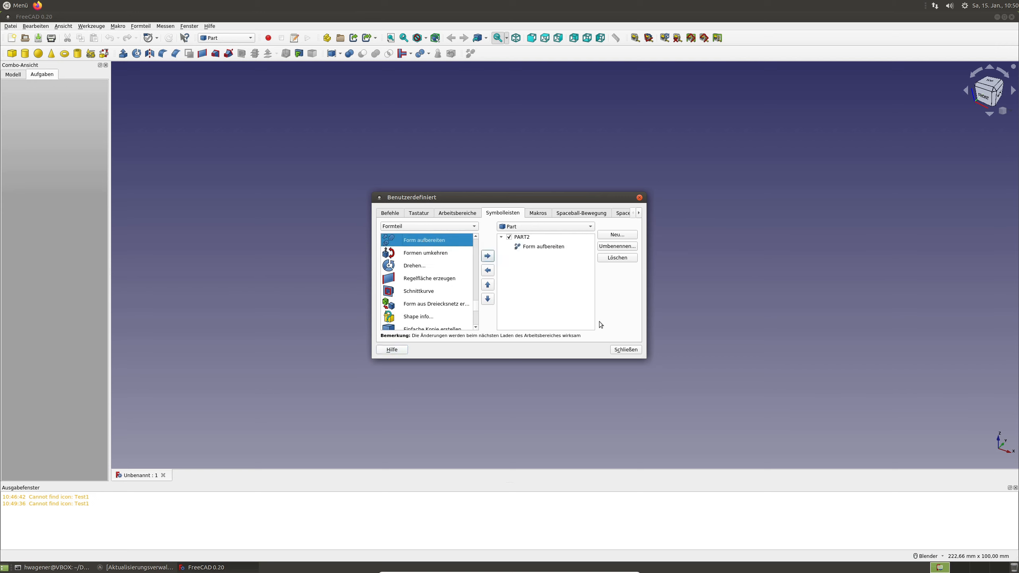
click(623, 350)
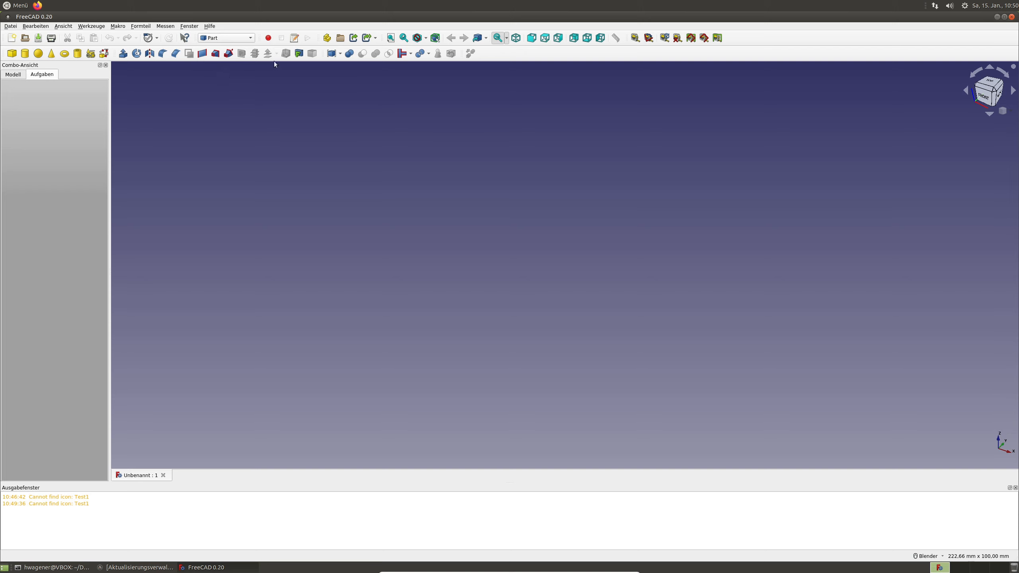
Step: Return to the Part Design workbench, placing its modeling toolbar in the second toolbar row and the custom PART toolbar in a third row
click(235, 38)
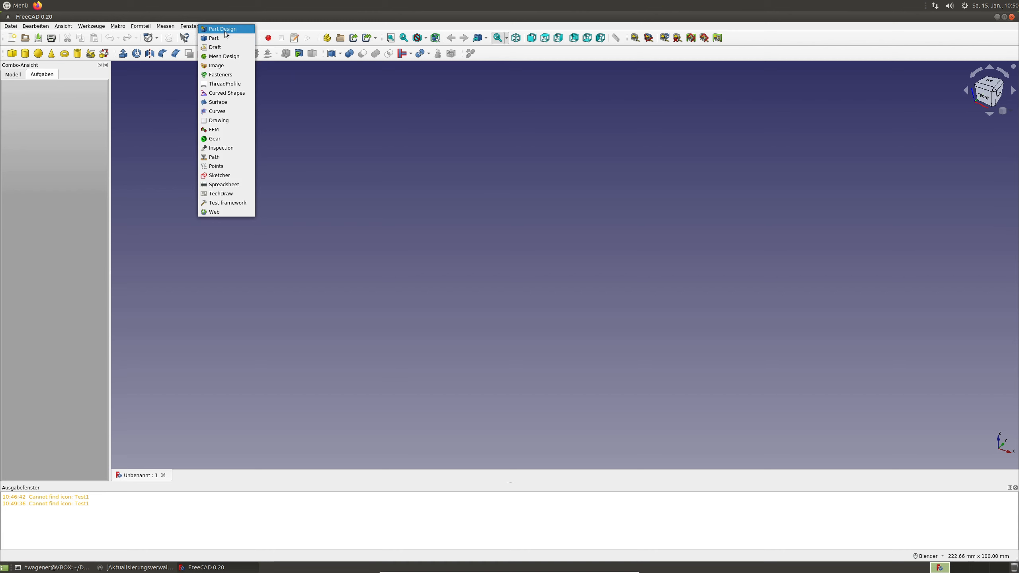
click(224, 29)
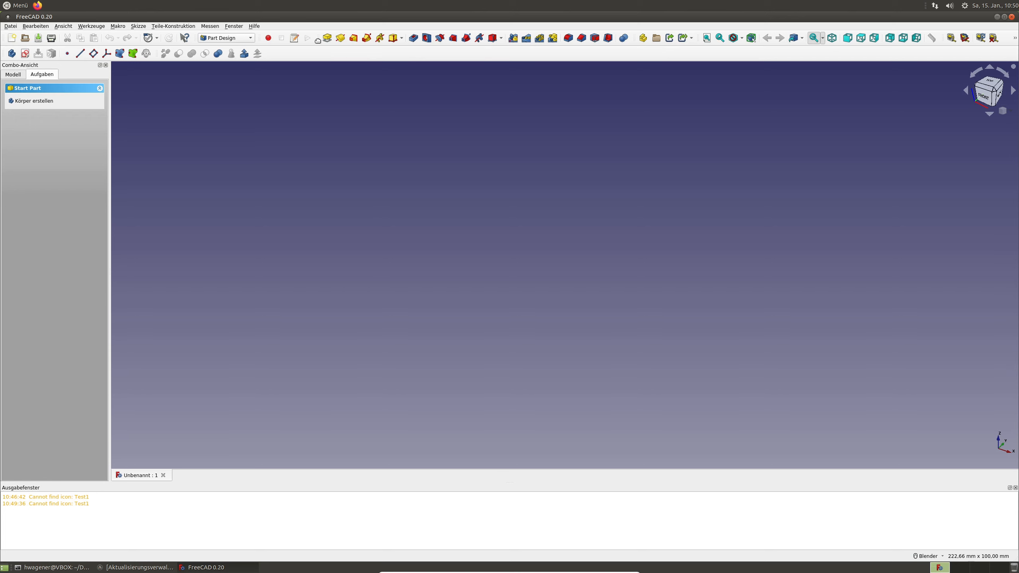
drag(318, 40, 272, 55)
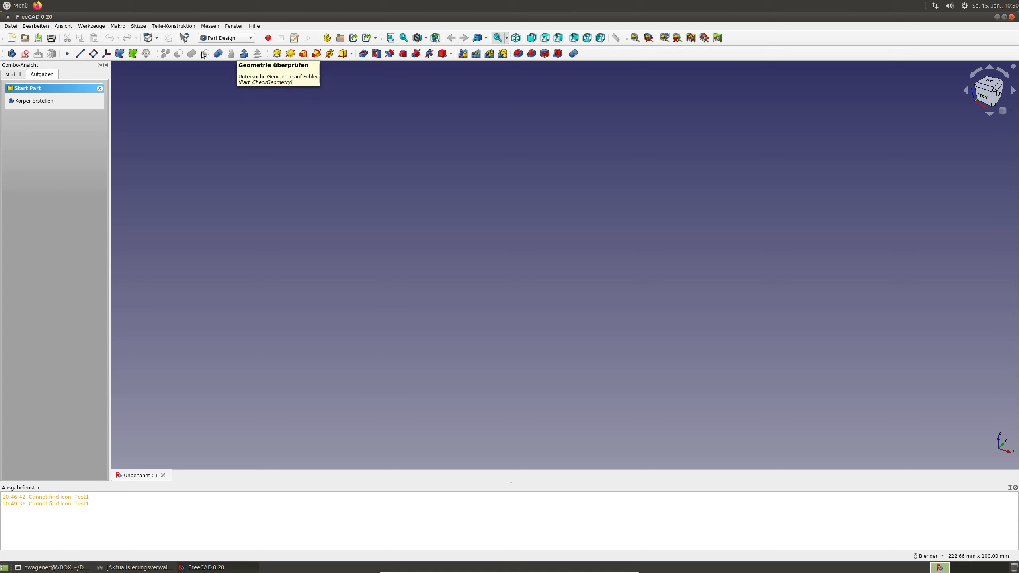
mouse_move(155, 54)
mouse_down()
mouse_move(476, 69)
mouse_move(508, 53)
mouse_move(413, 56)
mouse_move(391, 71)
mouse_move(405, 67)
mouse_move(154, 55)
mouse_up()
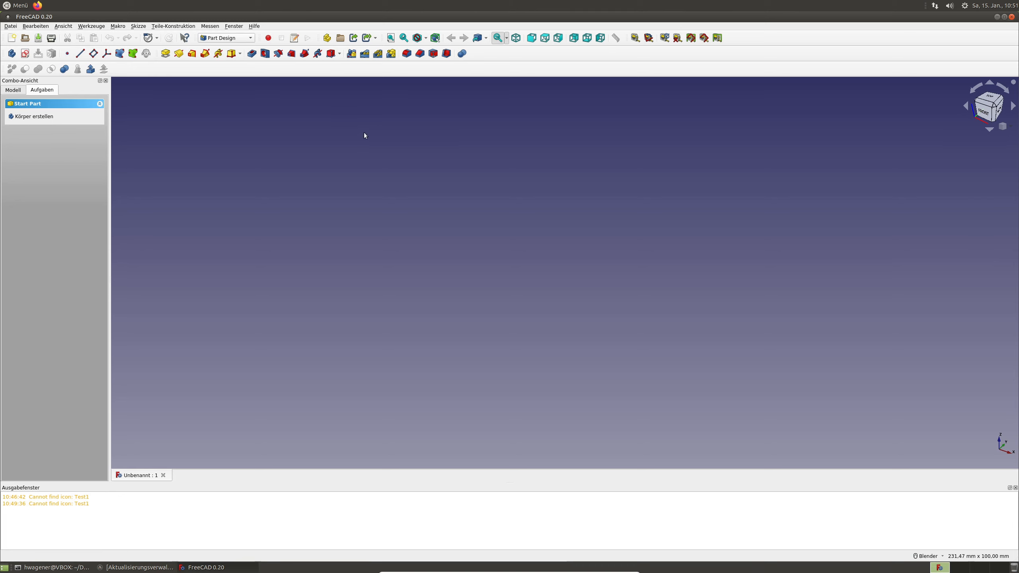
Step: Create a new body, widen the Combo-Ansicht panel and show the body in the model tree
click(11, 53)
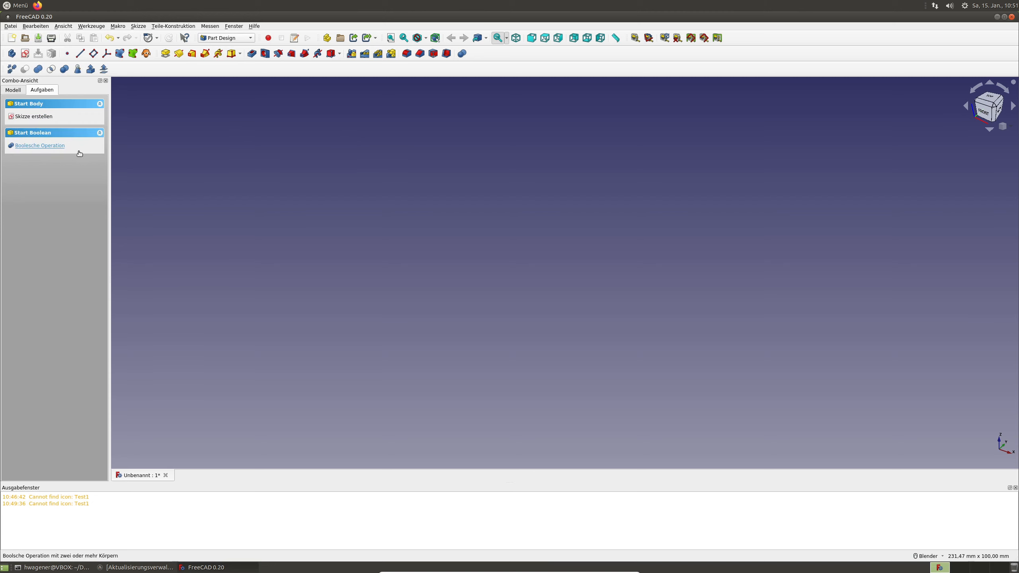
drag(109, 166, 173, 174)
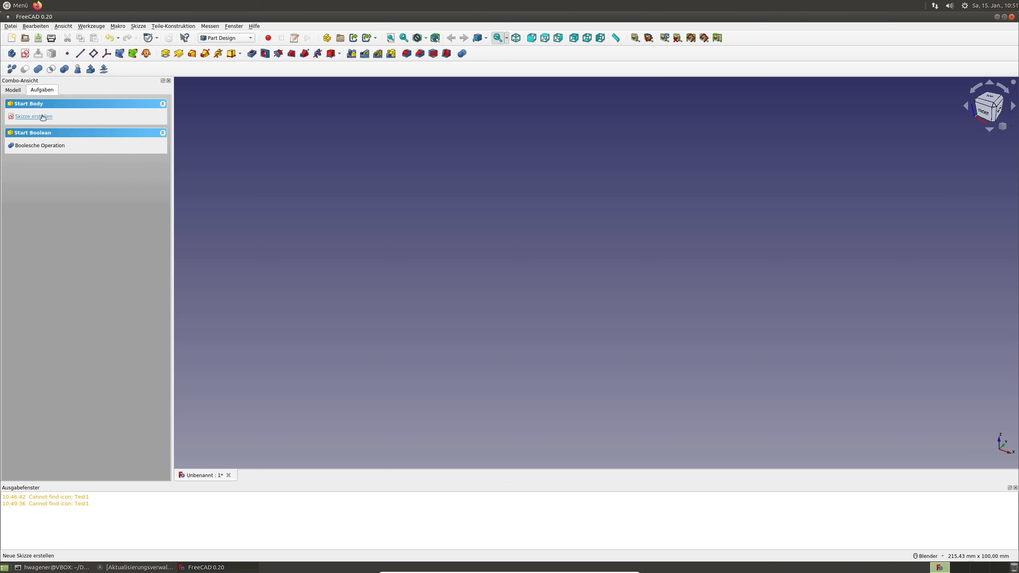
click(13, 90)
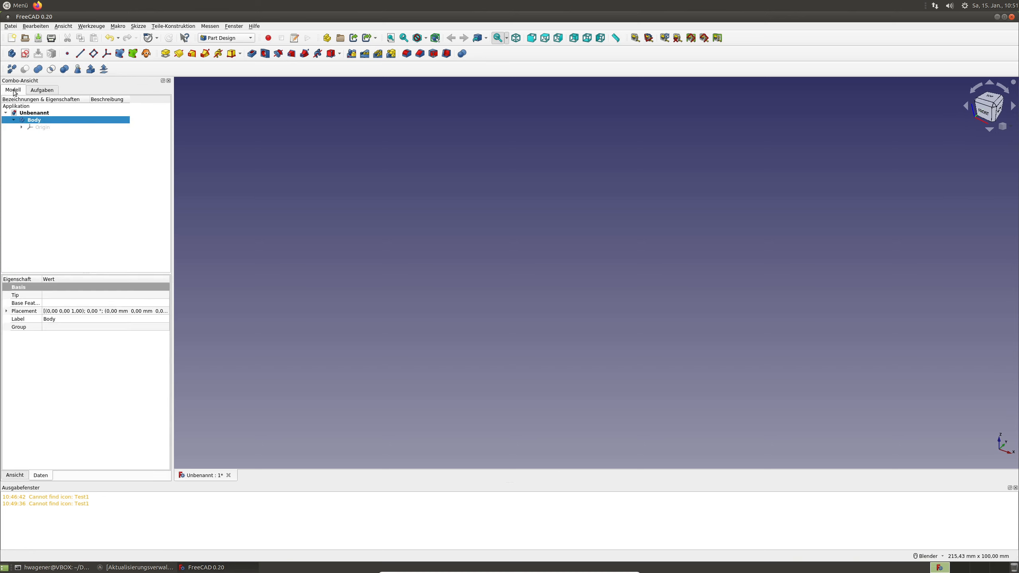
click(41, 91)
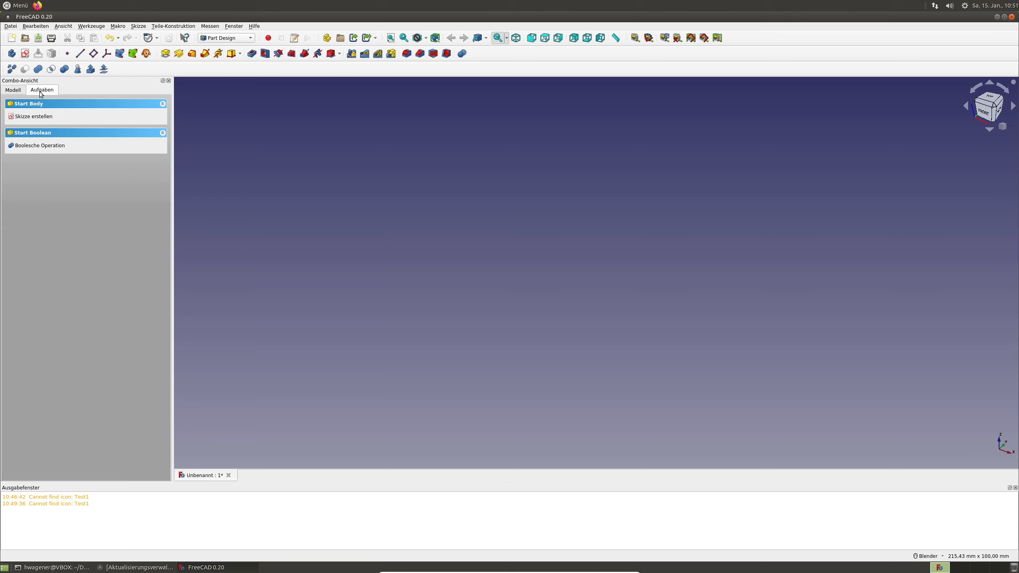
click(14, 90)
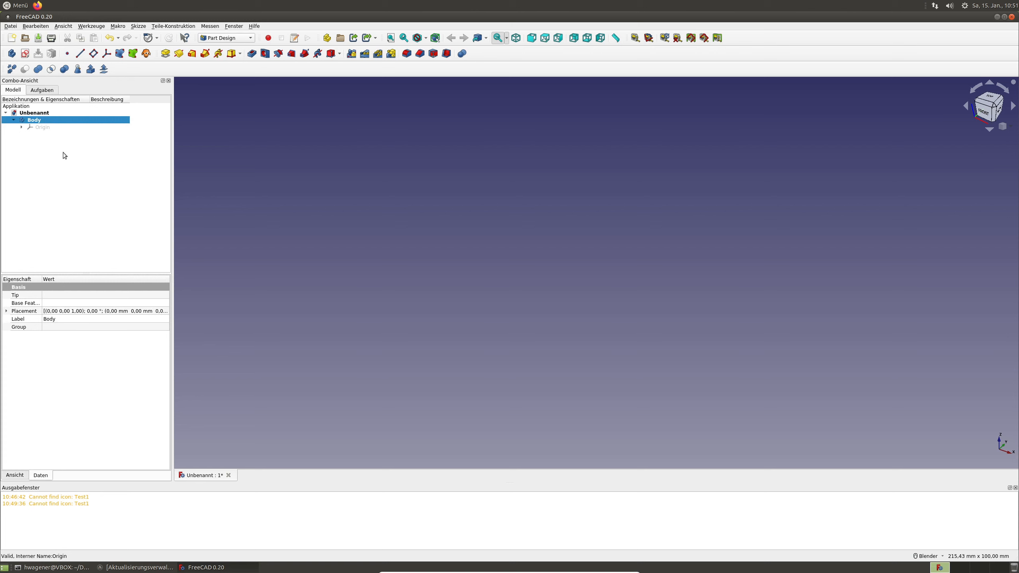
Step: Create a new sketch on the body's XY plane and widen the Combo-Ansicht panel slightly
click(25, 54)
click(39, 138)
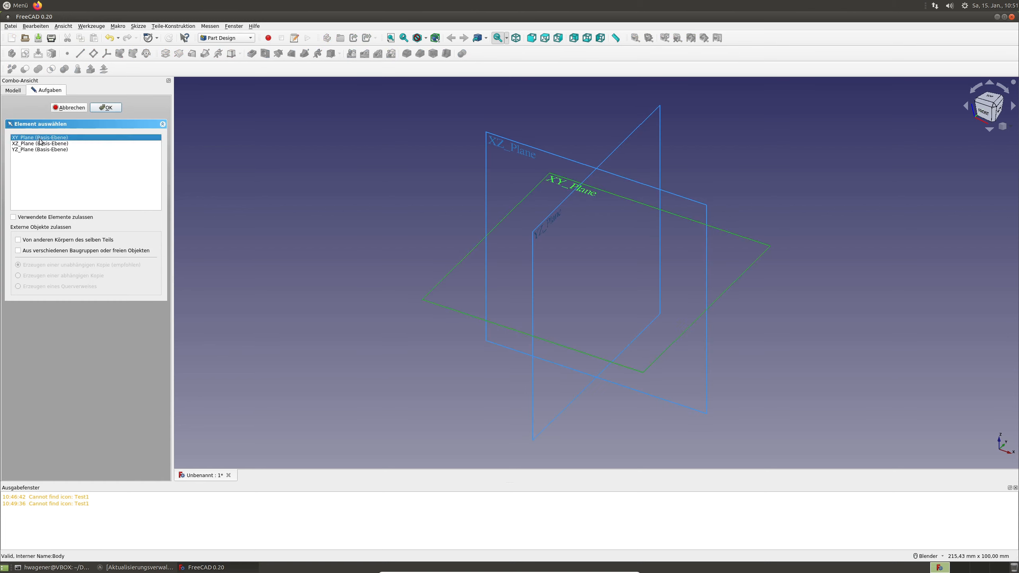
click(106, 108)
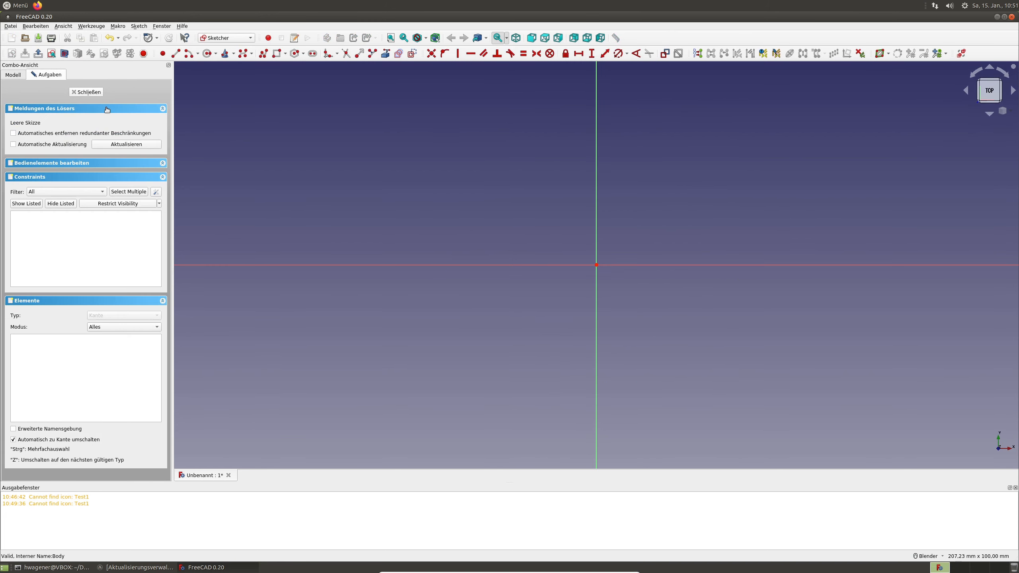
drag(173, 179, 185, 181)
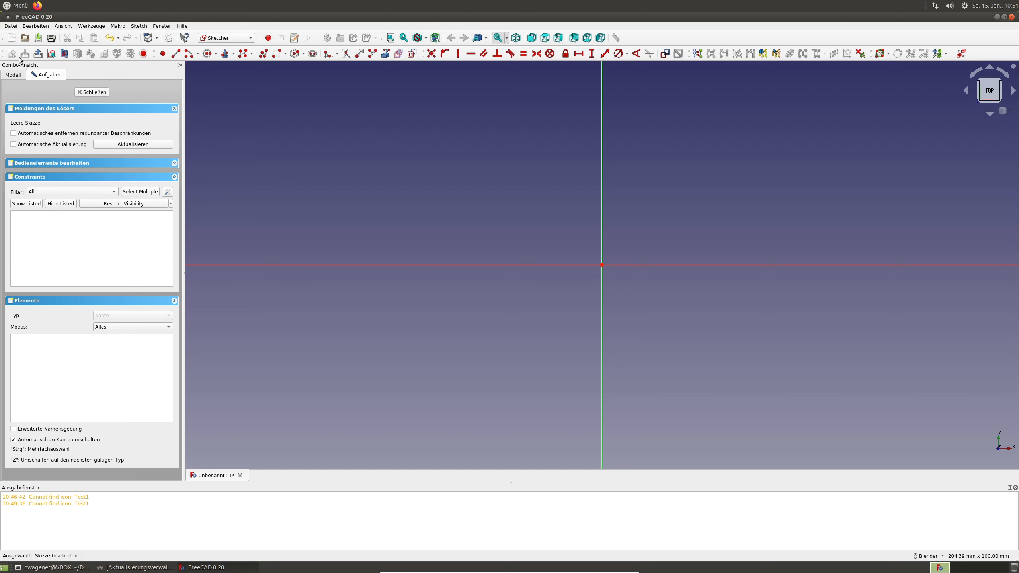
Step: Rearrange the Sketcher toolbars, placing the general sketch toolbar at the end of the first row and the constraints toolbar in a third row
mouse_move(3, 55)
mouse_down()
mouse_move(469, 65)
mouse_move(610, 56)
mouse_move(630, 38)
mouse_up()
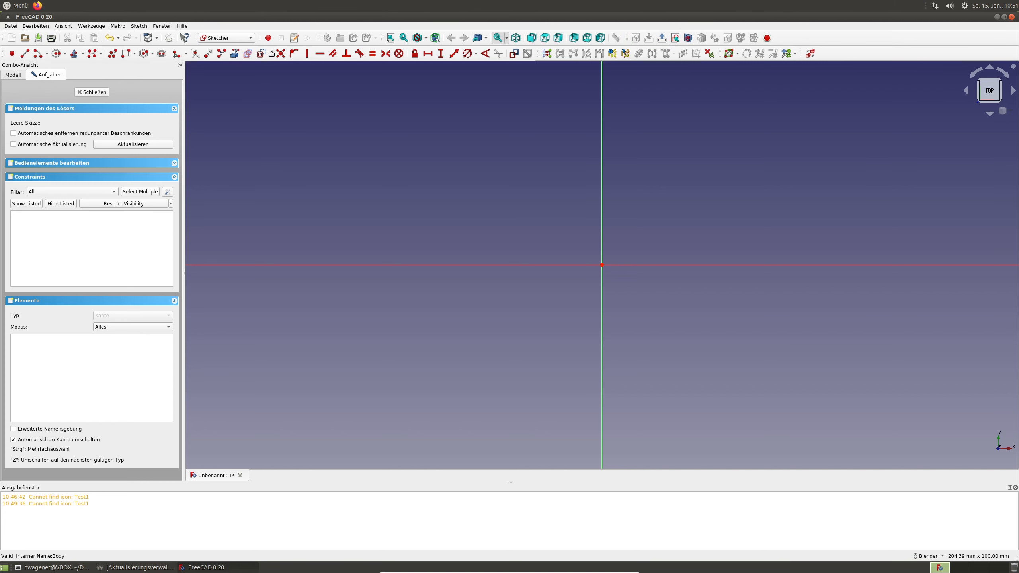
mouse_move(301, 54)
mouse_down()
mouse_move(9, 68)
mouse_move(80, 69)
mouse_up()
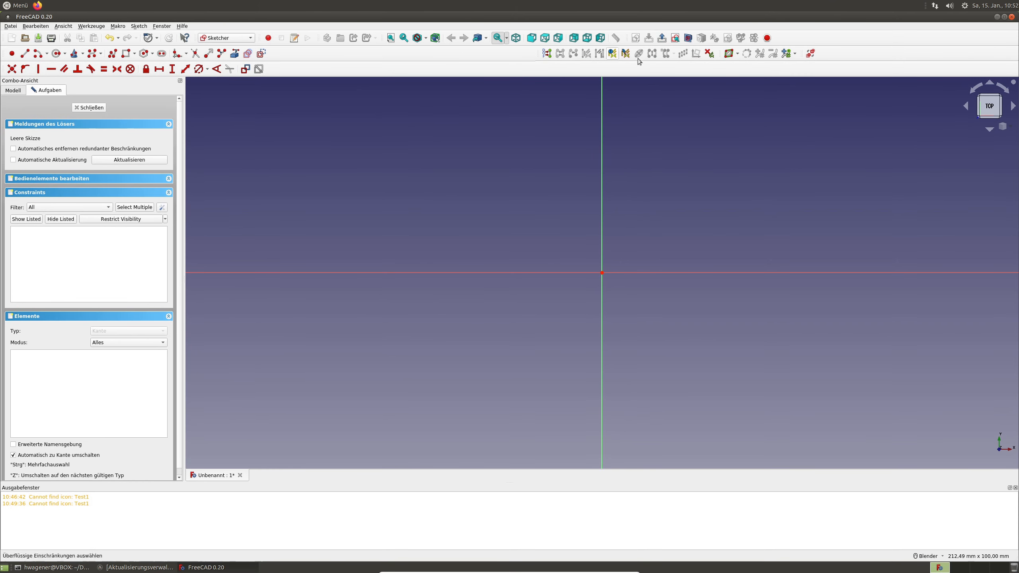
Step: Move the sketch-editing toolbar beside the geometry tools and close the gaps before the Sketcher tools, B-spline and virtual space toolbars
drag(624, 39, 273, 53)
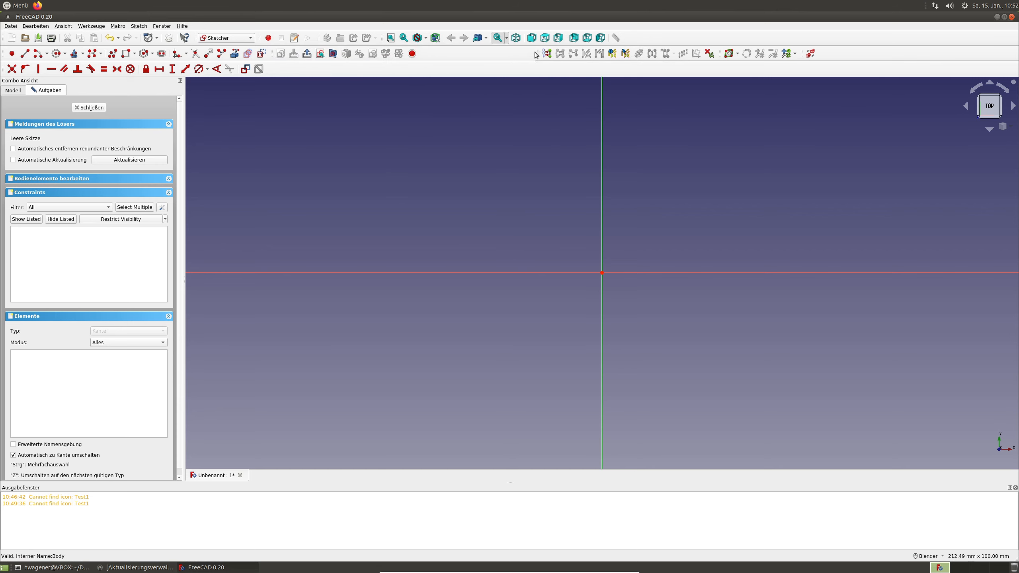
drag(535, 52, 420, 60)
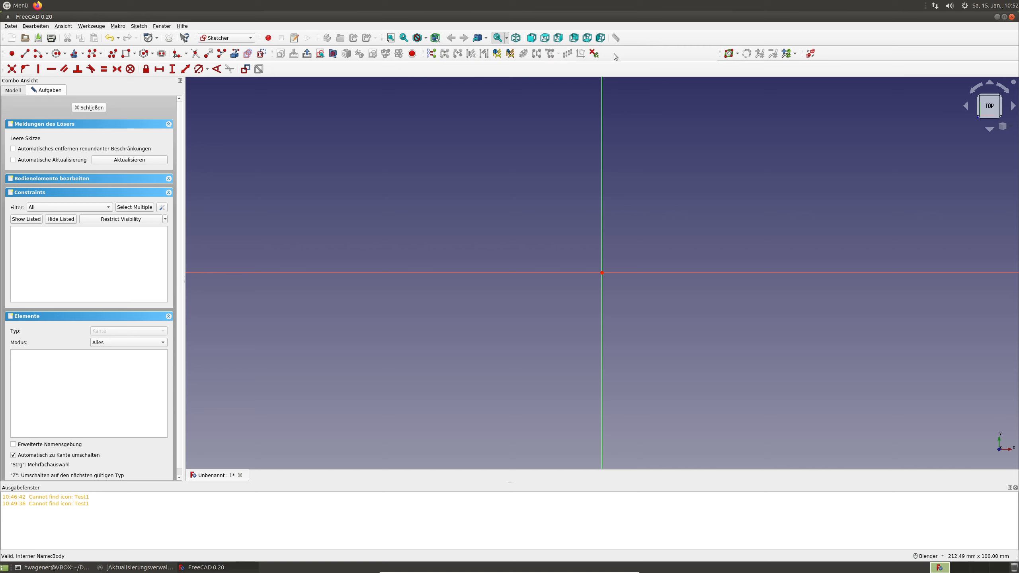
drag(721, 57, 602, 55)
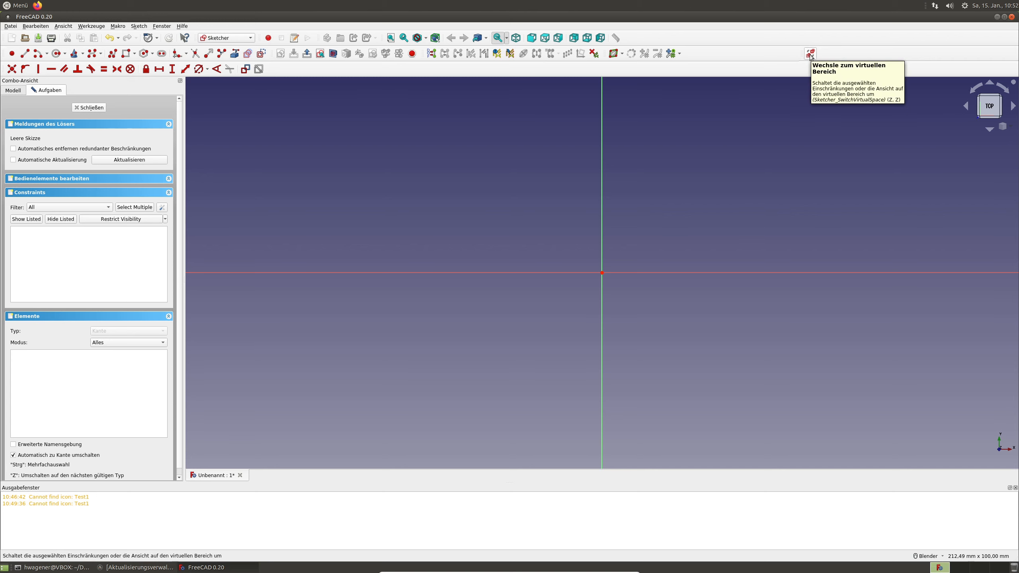
drag(802, 53, 684, 55)
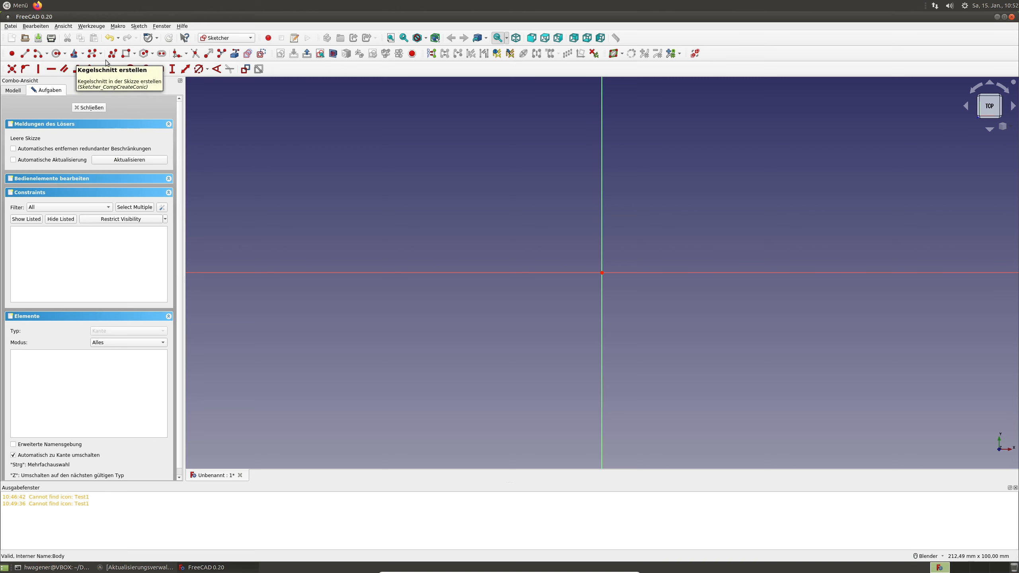
Step: Sketch a rectangle about 36 mm wide enclosing the origin
click(126, 56)
click(539, 203)
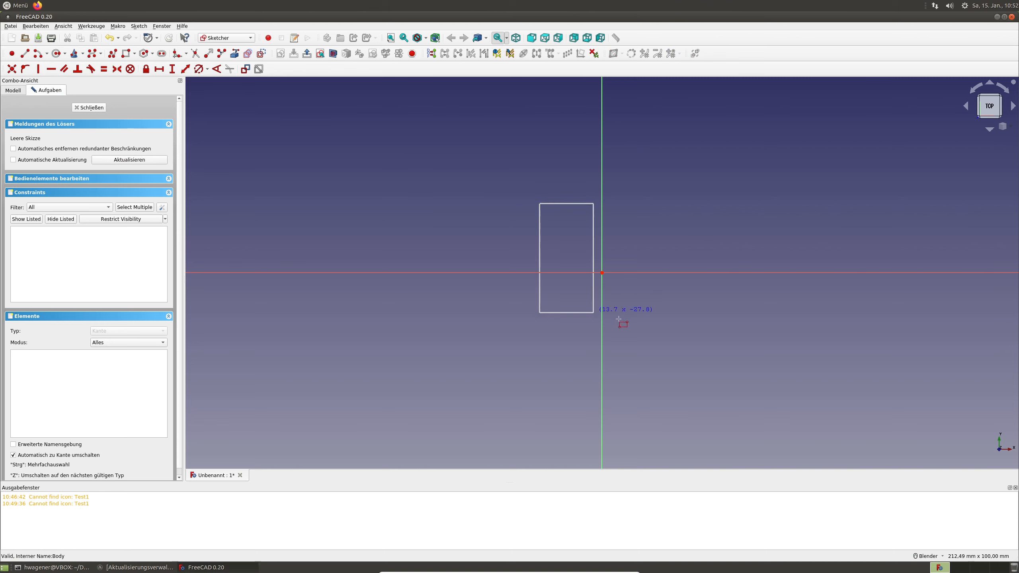
click(681, 348)
right_click(570, 236)
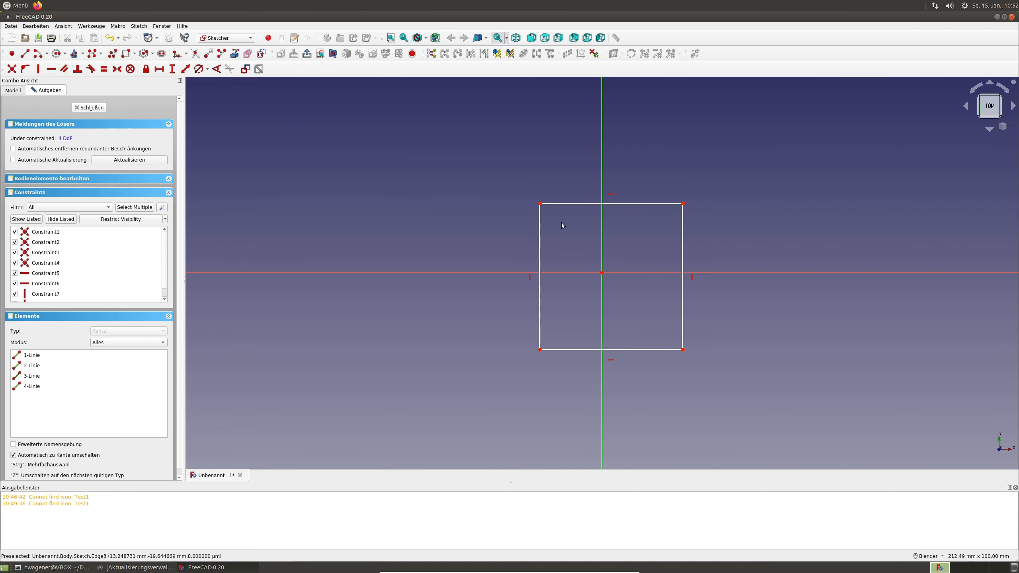
Step: Constrain the rectangle's left and top edges to equal length
click(539, 233)
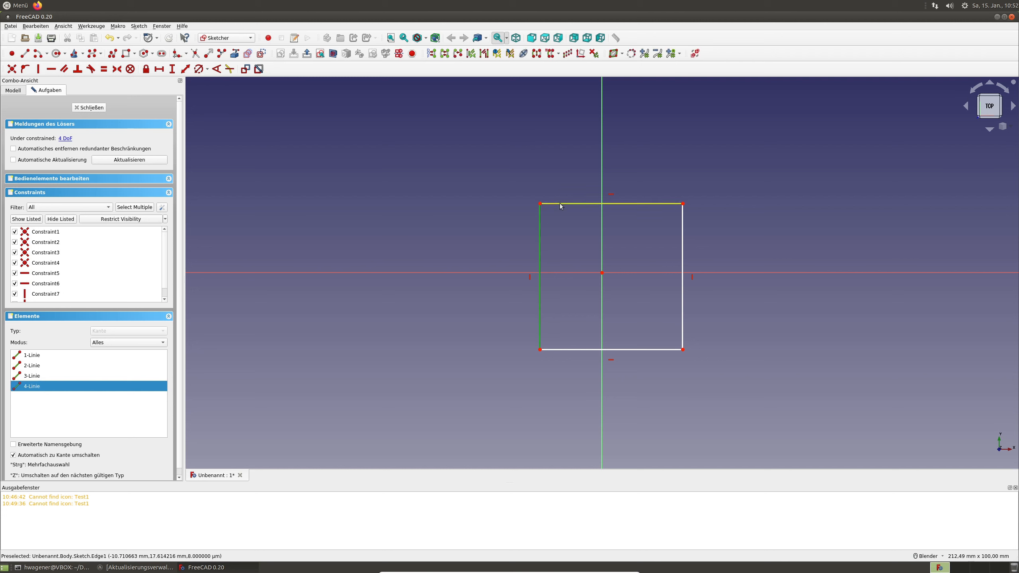
click(558, 204)
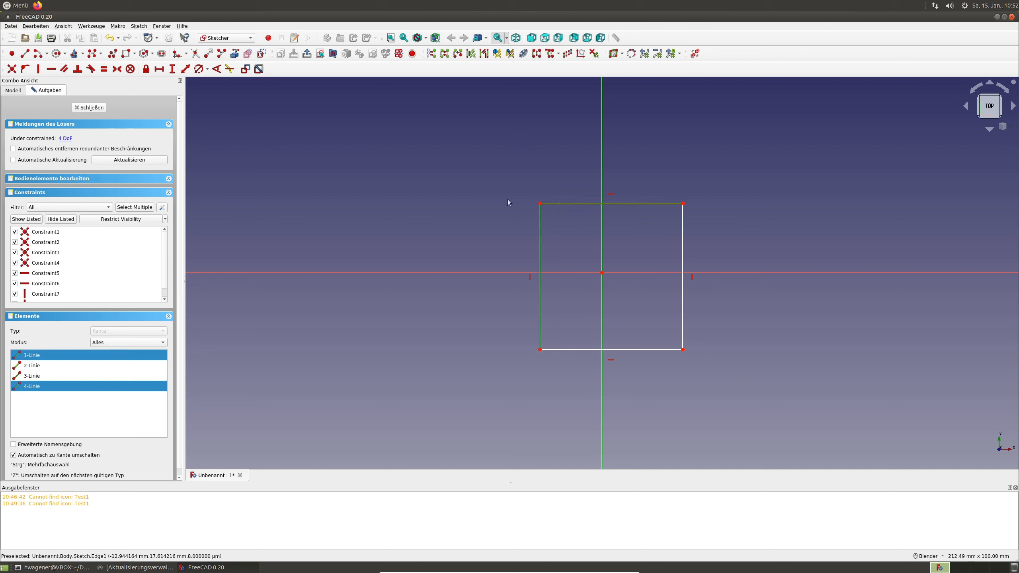
click(104, 69)
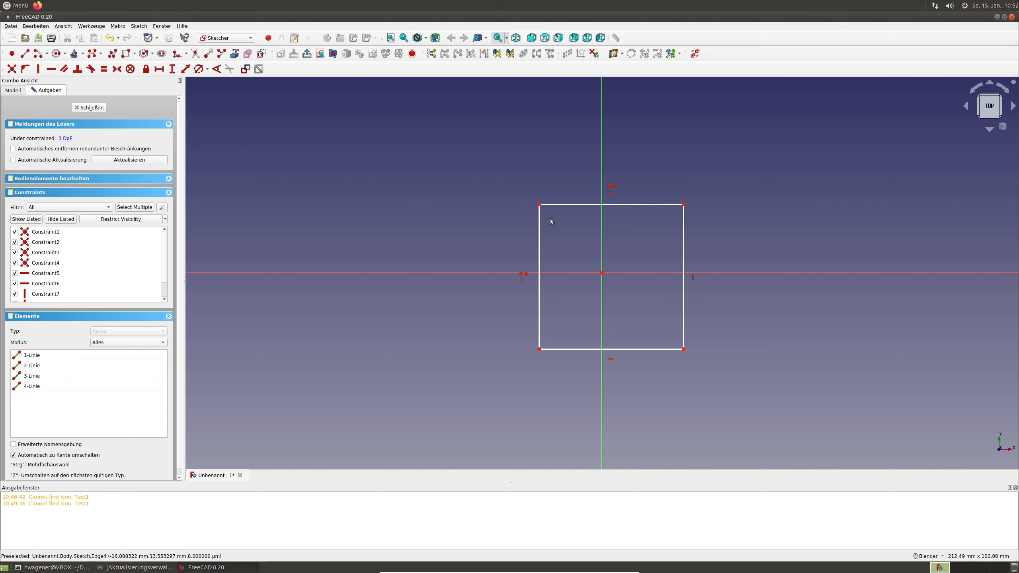
Step: Center the square on the origin by making its top-left and bottom-right corners symmetric about the origin point
click(540, 205)
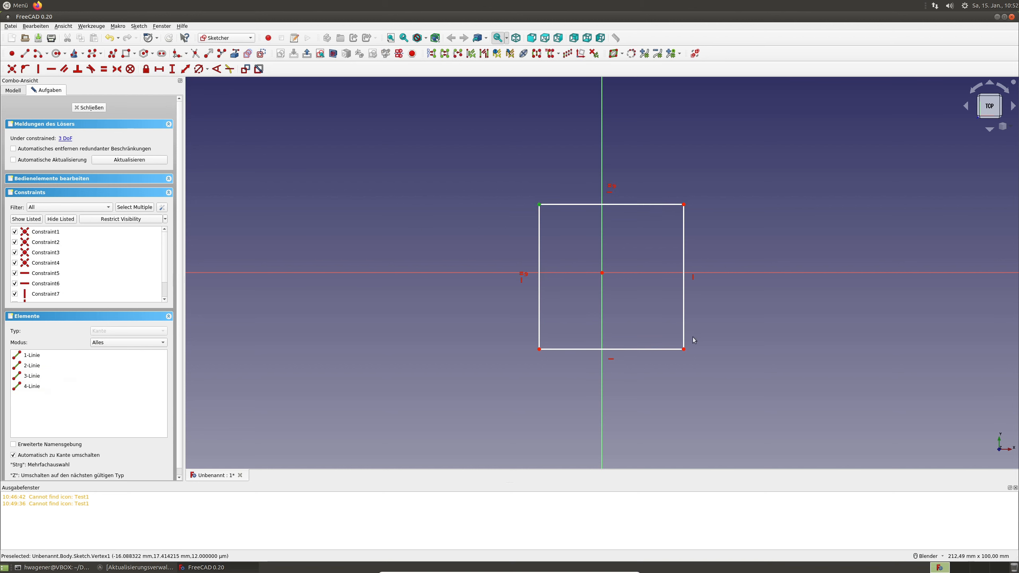
click(684, 350)
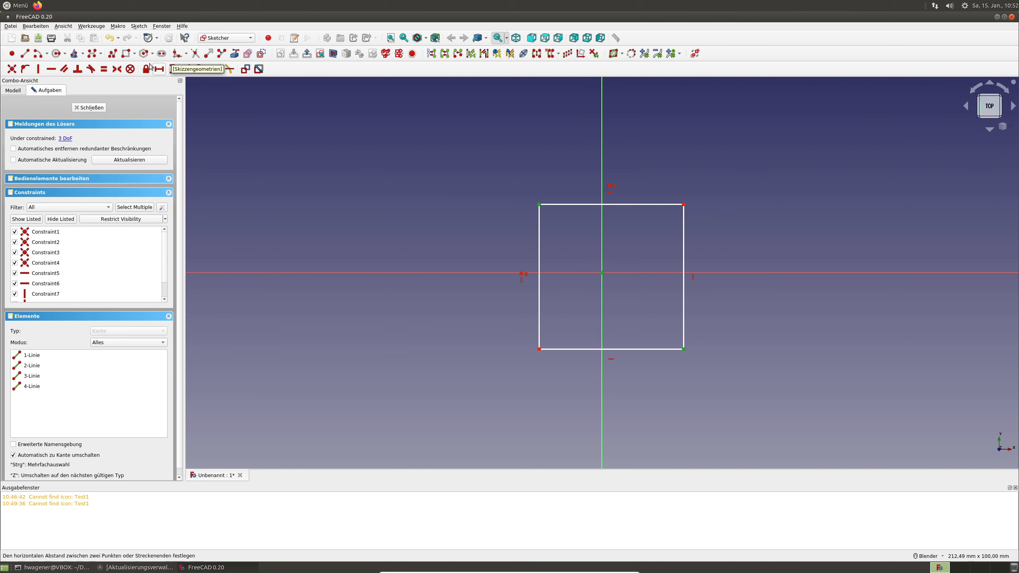
click(116, 69)
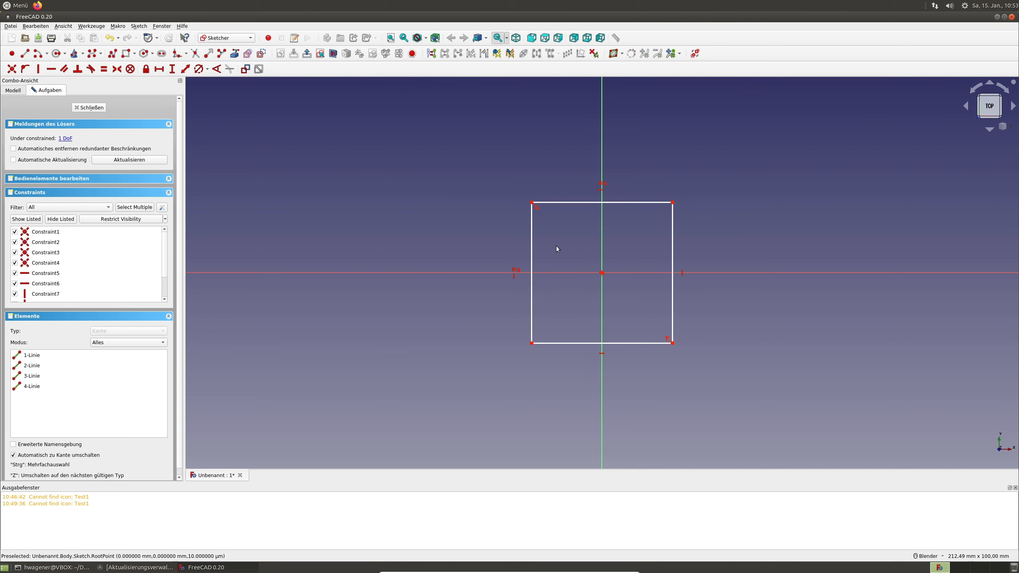
Step: Constrain the length of the square's top edge to 20 mm
click(572, 203)
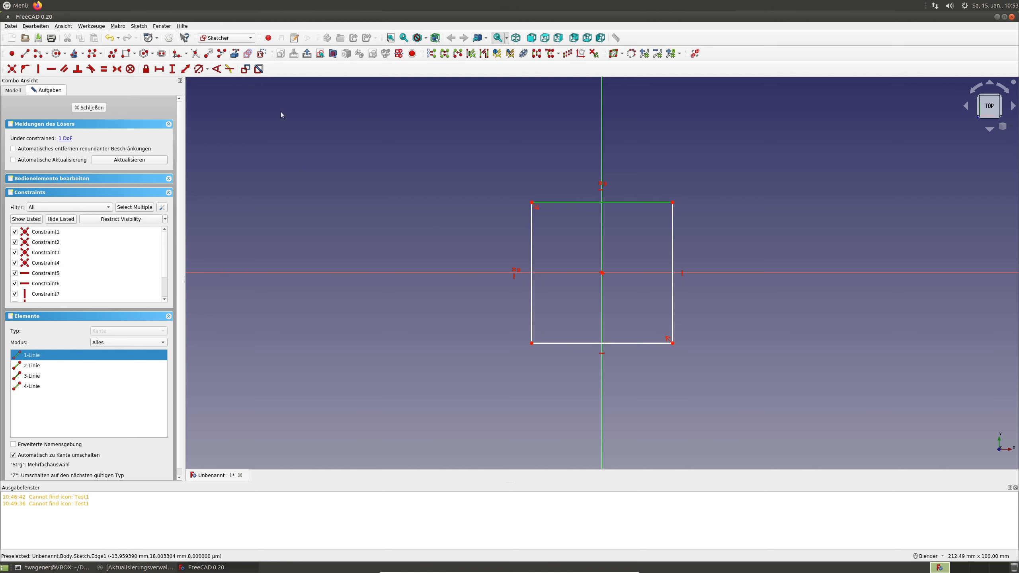
click(185, 69)
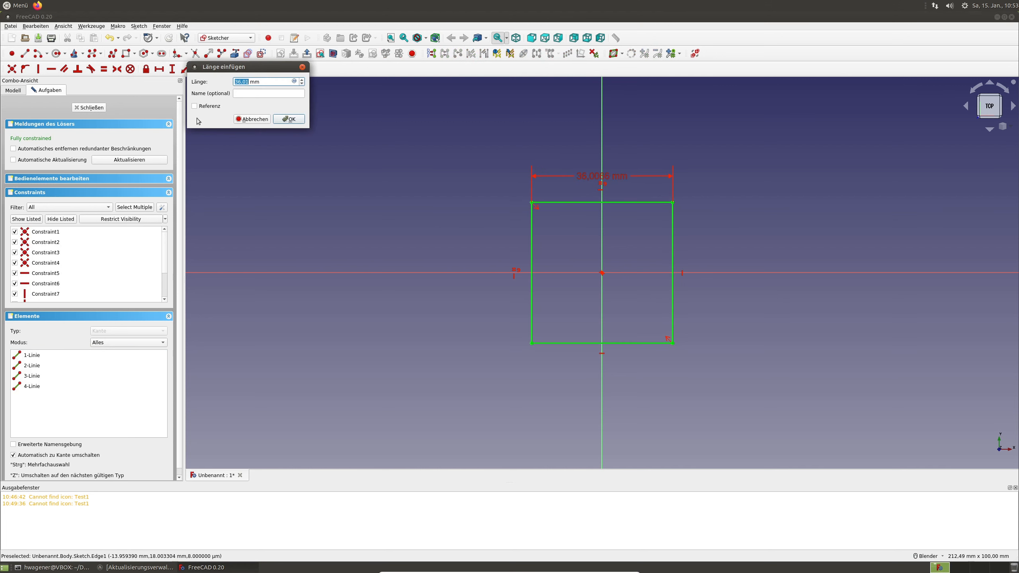
text(20)
key(Return)
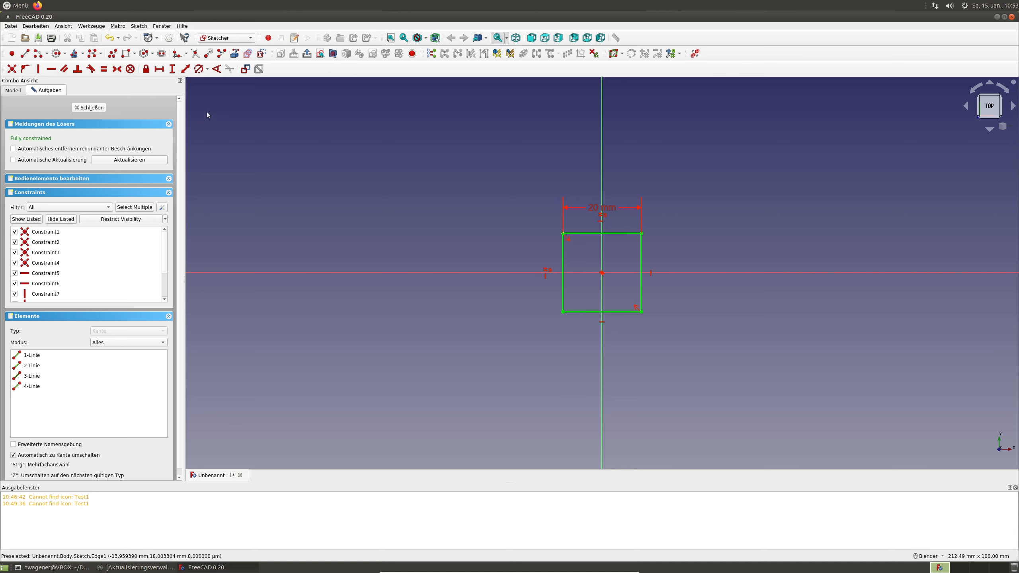
Step: Choose the diameter variant of the radius/diameter constraint and close the sketch
click(208, 71)
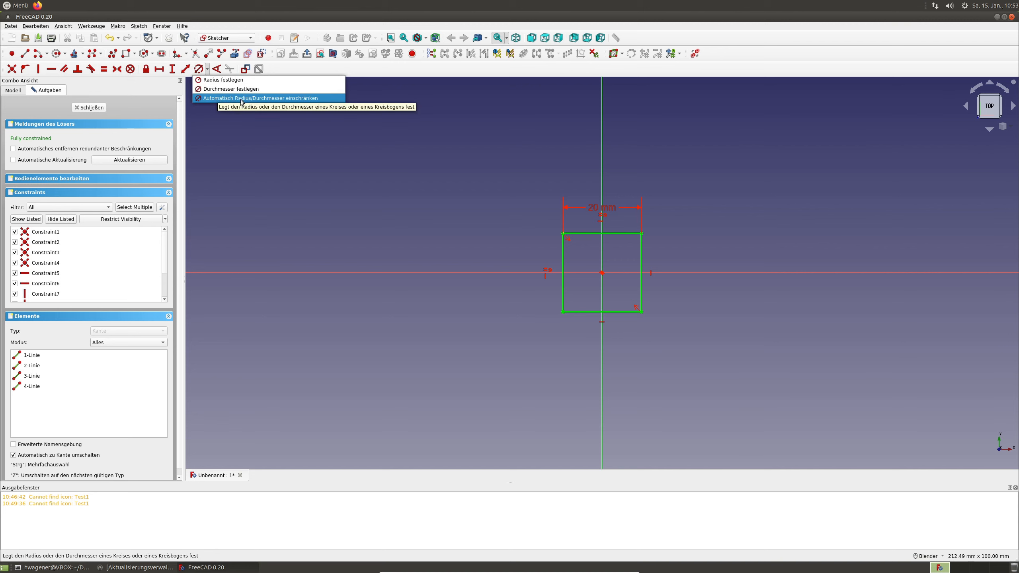
click(225, 89)
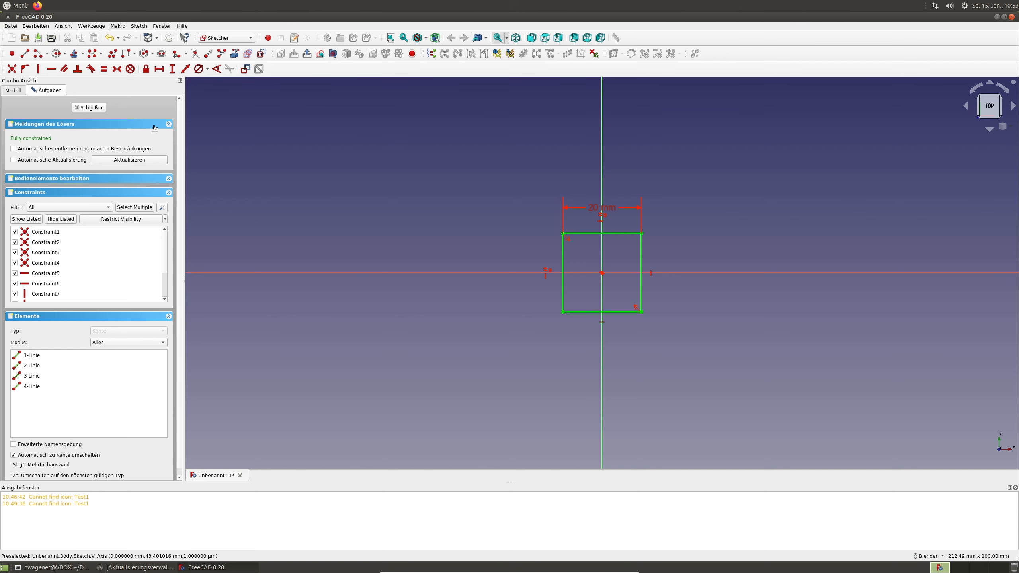
click(89, 107)
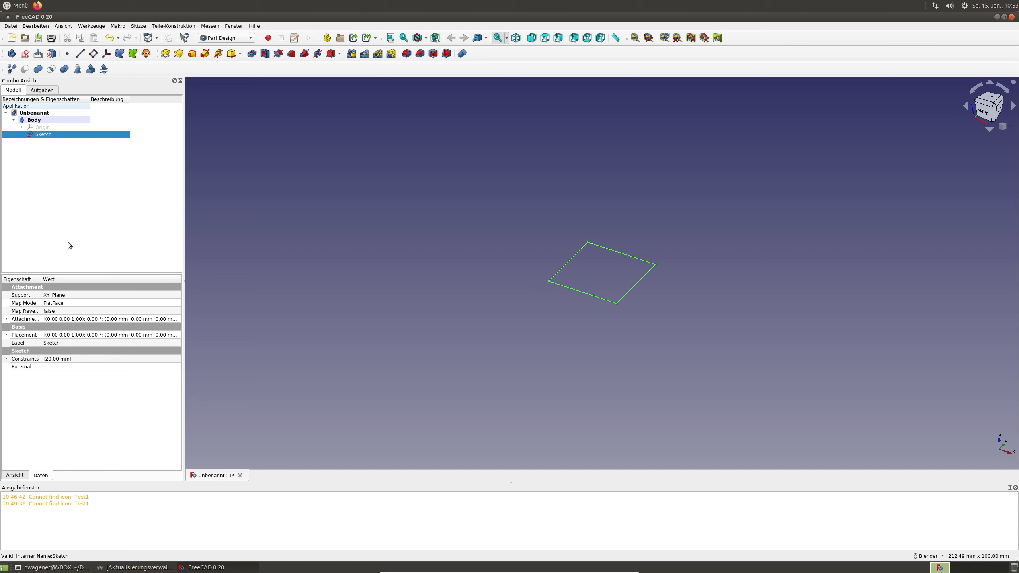
Step: Look through the square sketch's view properties and return to its data properties
click(14, 475)
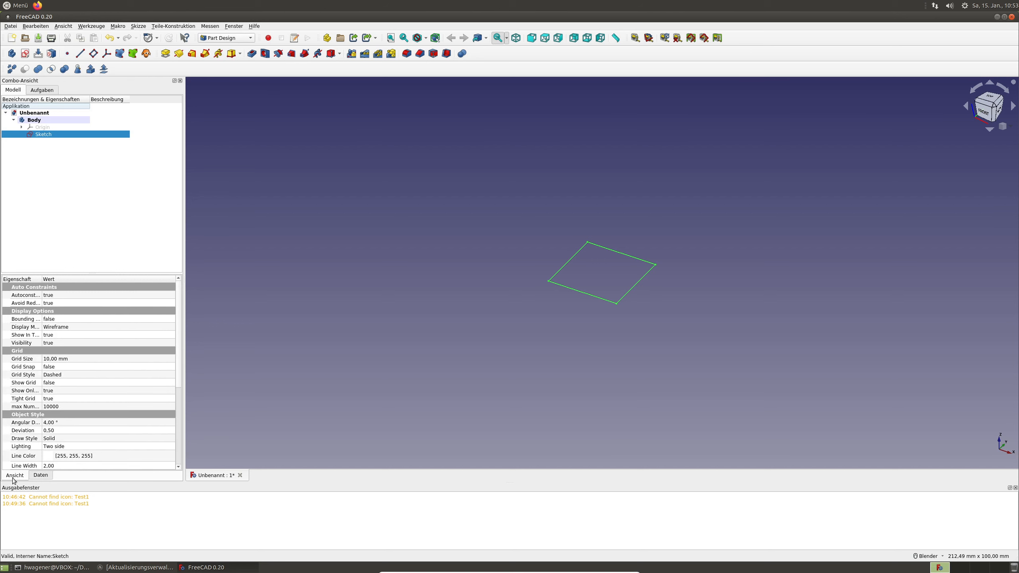
click(37, 478)
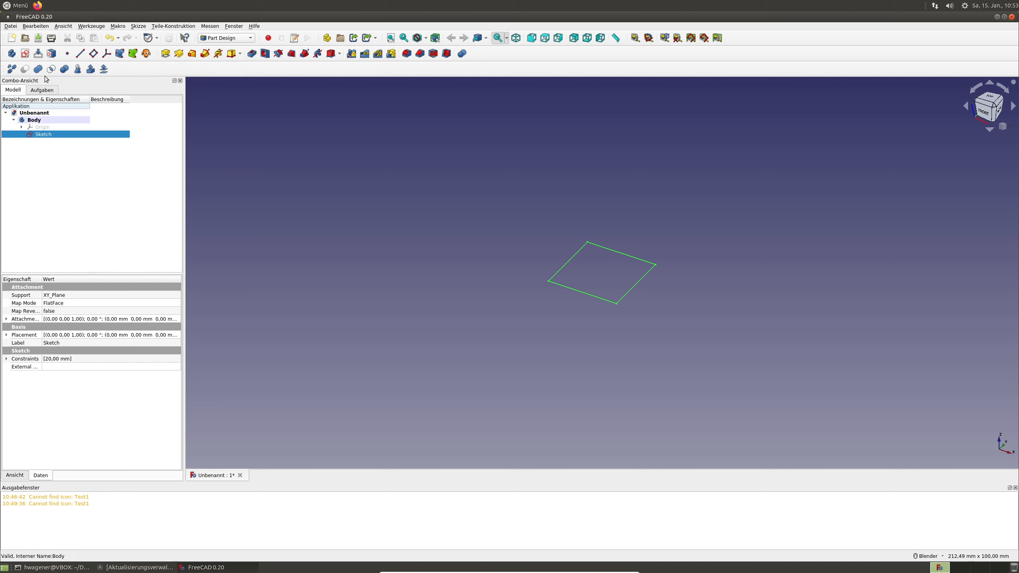
Step: Pad the square sketch with a length of 10 mm along the sketch normal
drag(156, 53, 160, 54)
click(165, 57)
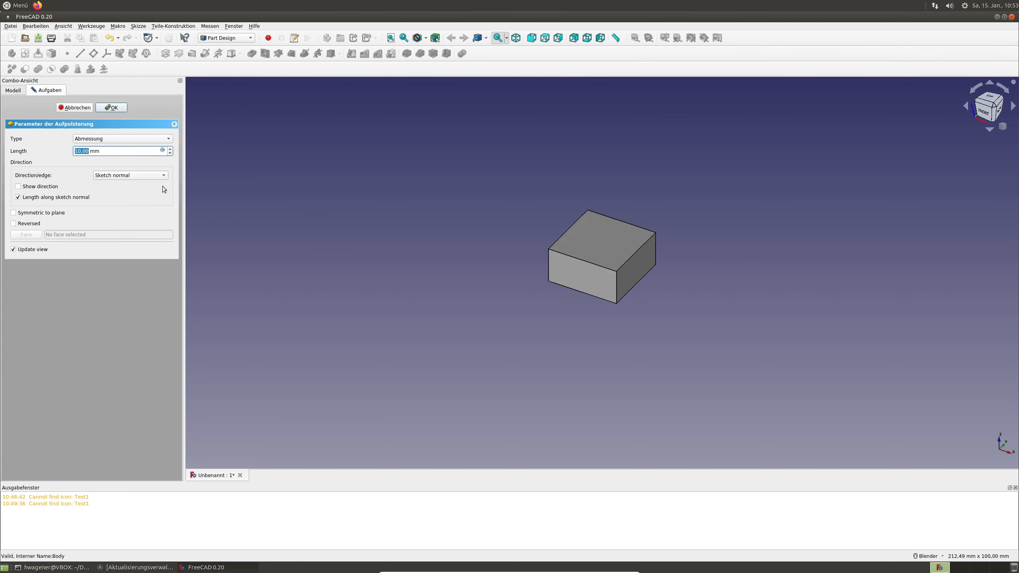
click(112, 107)
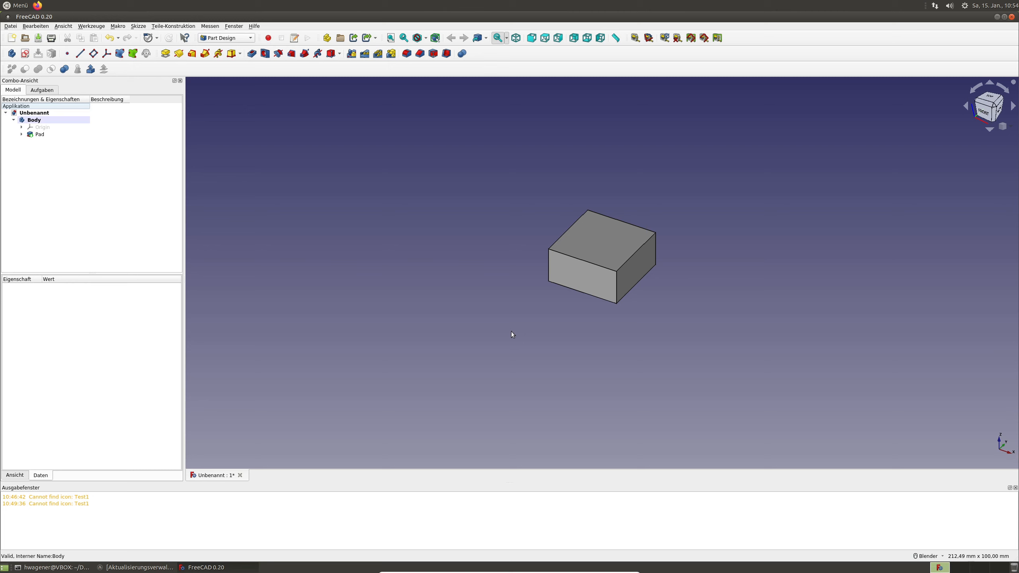
Step: Create a new sketch on the top face of the padded block
click(601, 238)
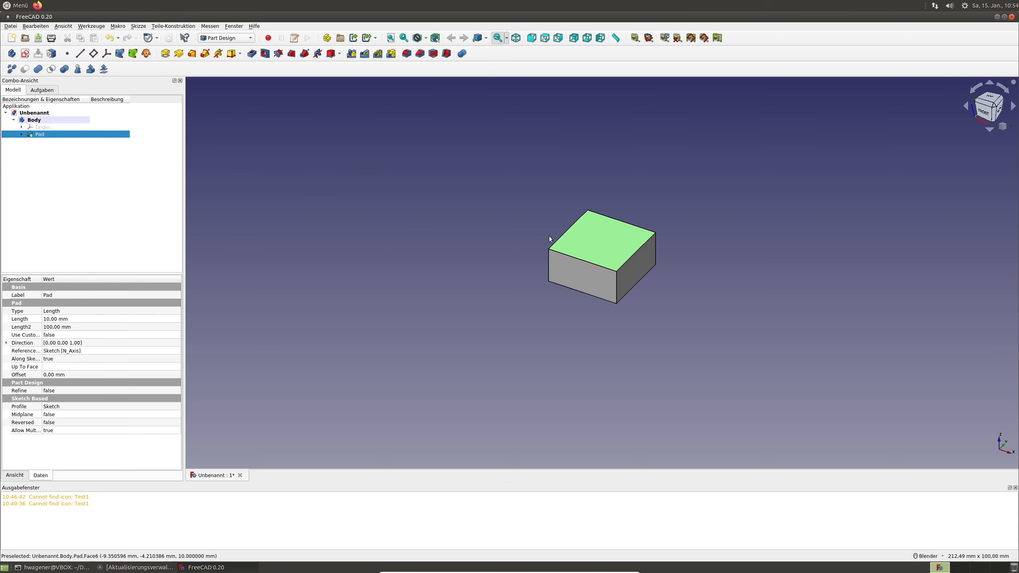
click(398, 193)
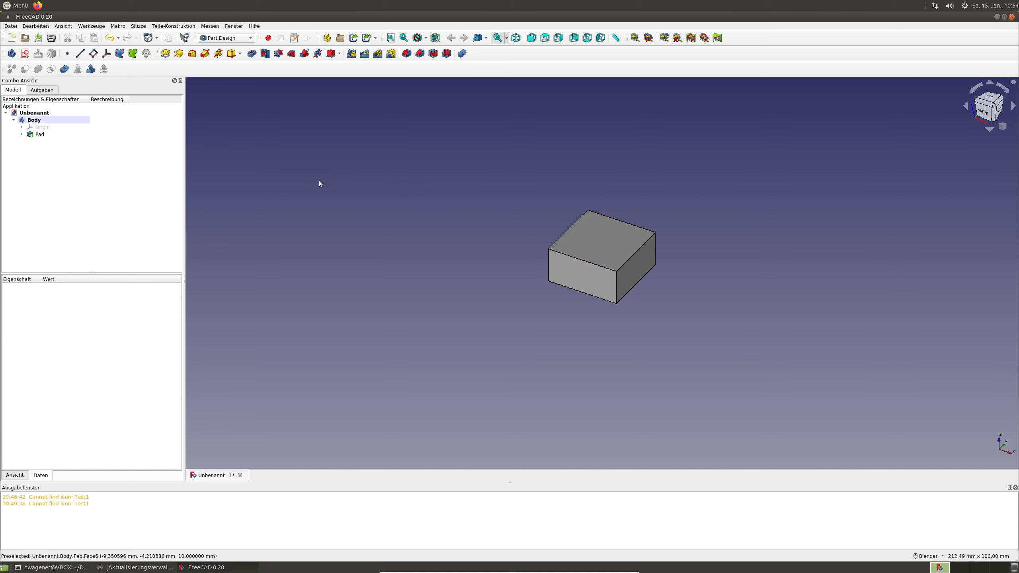
click(607, 237)
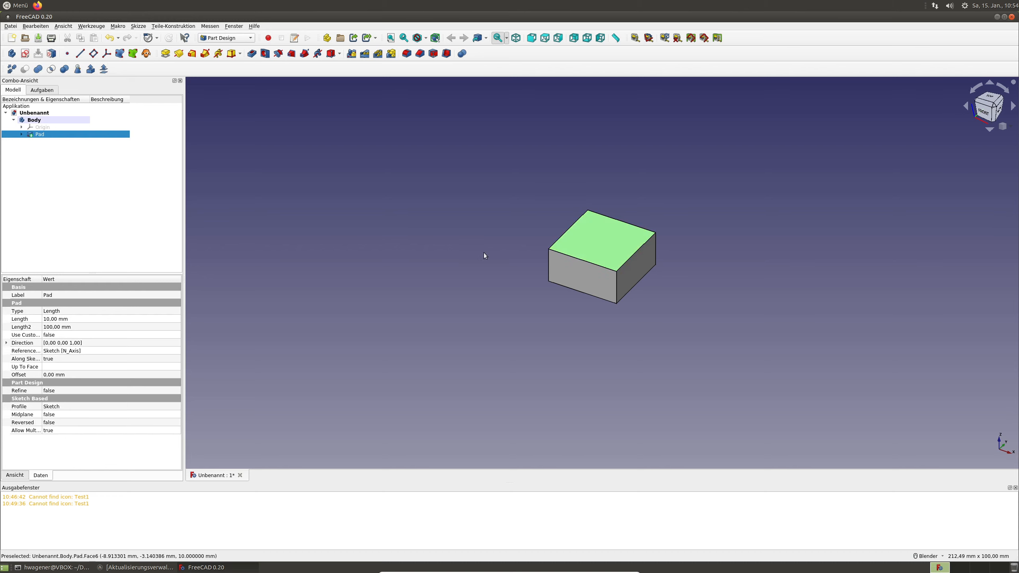
click(25, 54)
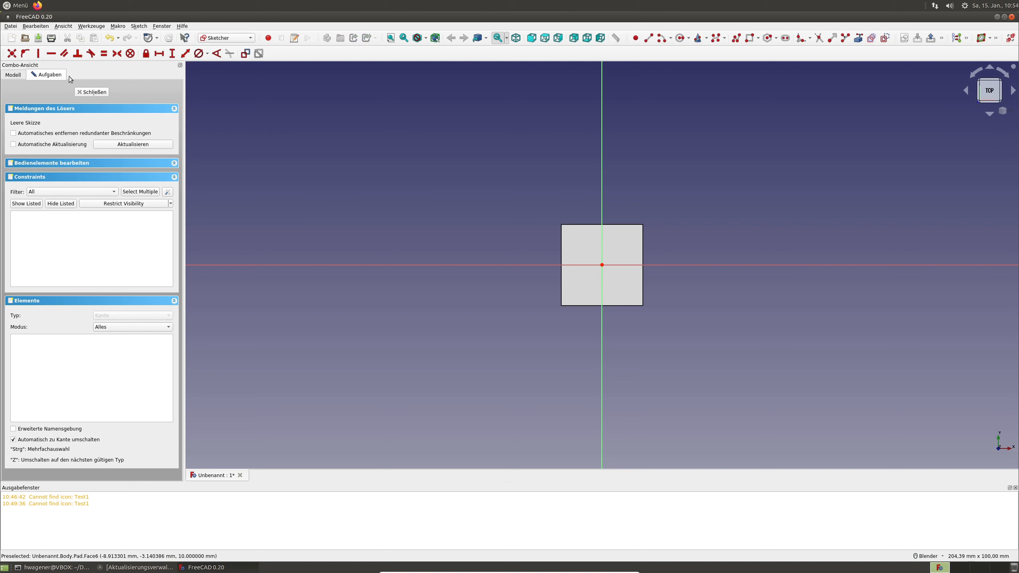
Step: Move the geometry toolbar to its own row below the constraints and shift the sketch-editing and Sketcher tools toolbars to reveal their commands
drag(621, 37, 8, 69)
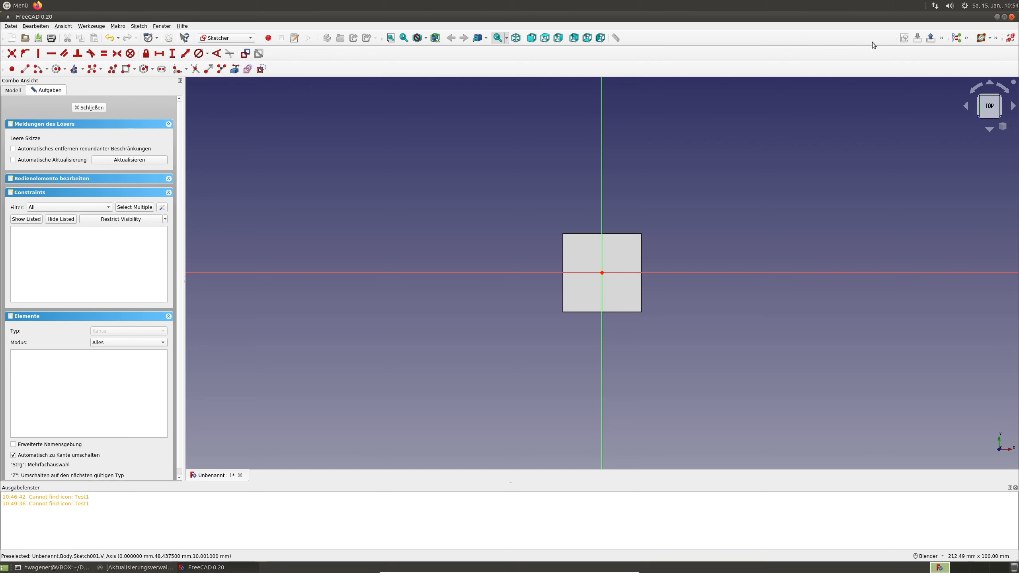
drag(895, 41, 626, 38)
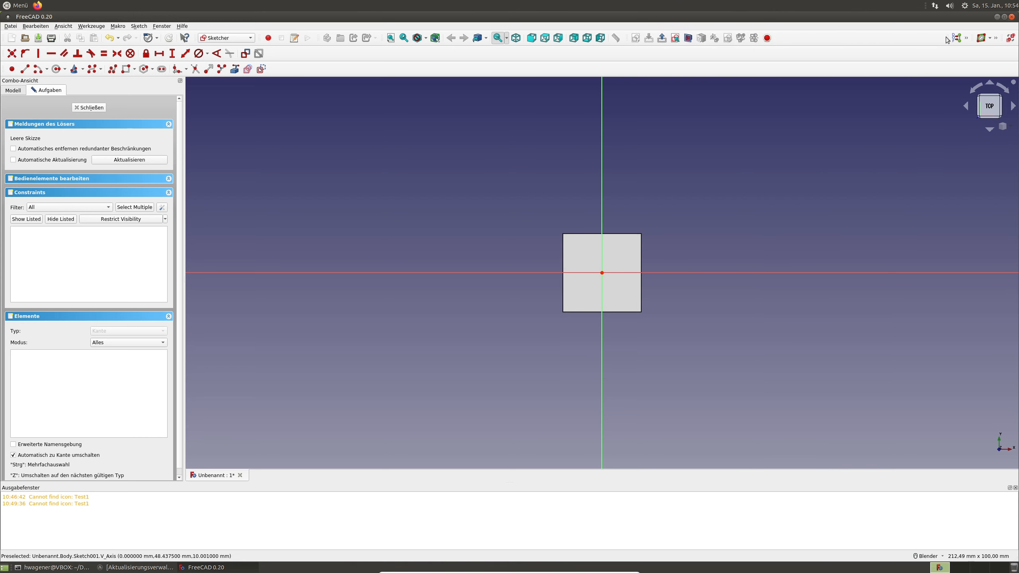
drag(951, 38, 775, 40)
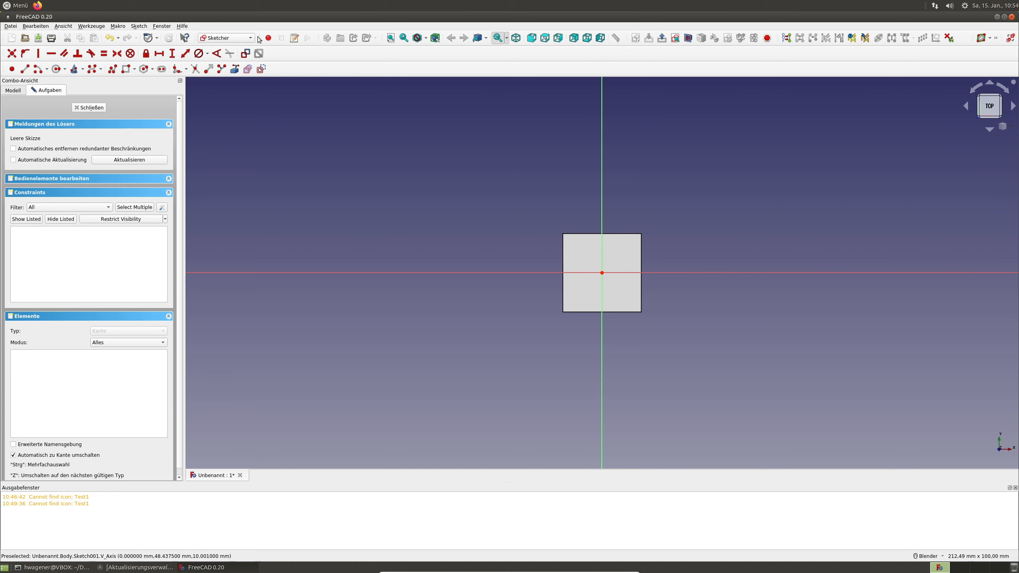
Step: Move the macro toolbar beside the sketch constraints and close the gaps between the view, sketch-editing, Sketcher tools and B-spline toolbars
mouse_move(259, 38)
mouse_down()
mouse_move(303, 50)
mouse_move(678, 64)
mouse_move(896, 54)
mouse_move(273, 53)
mouse_move(285, 38)
mouse_move(260, 38)
mouse_up()
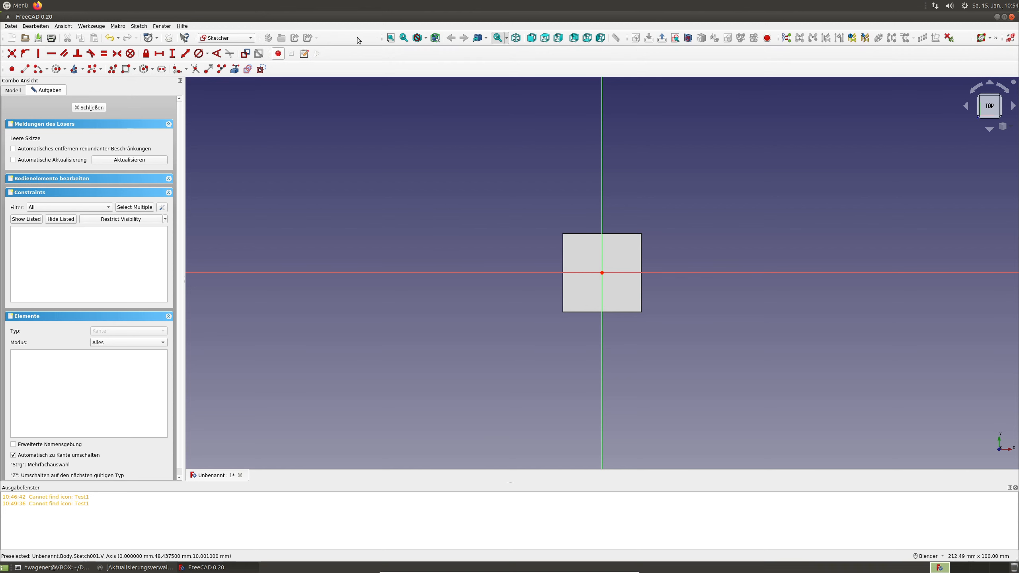
drag(383, 37, 324, 37)
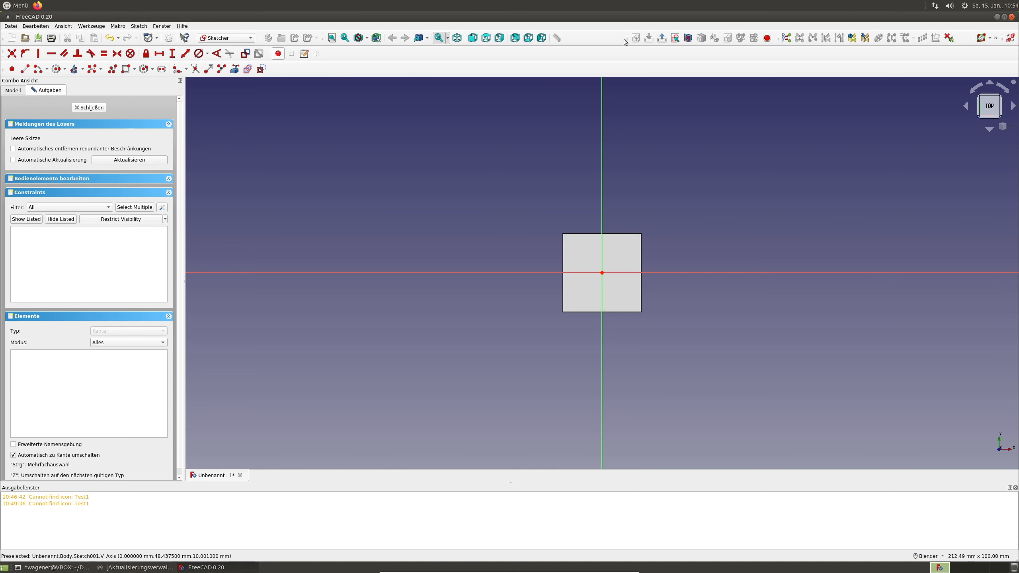
drag(626, 39, 578, 44)
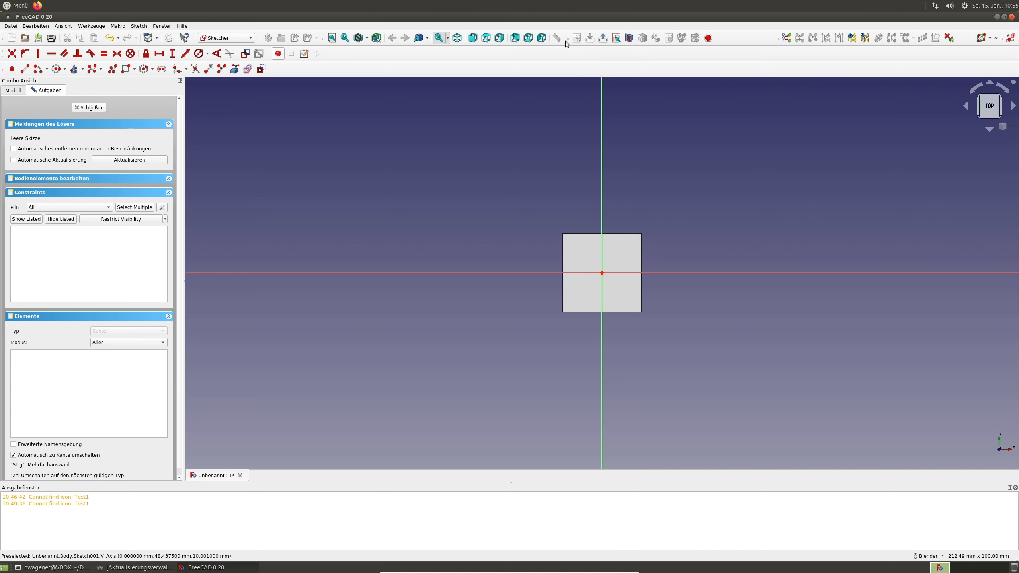
drag(778, 41, 719, 40)
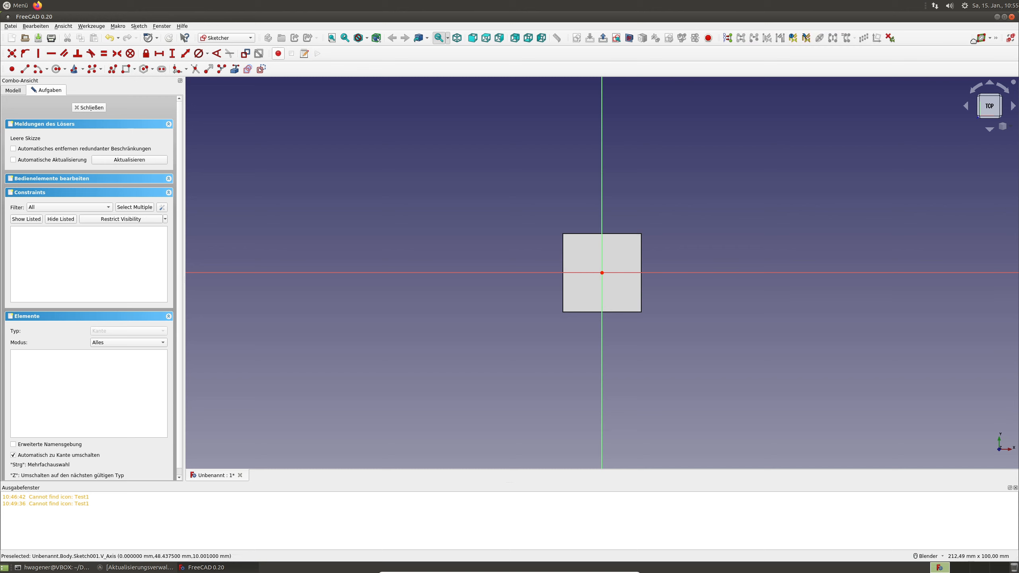
drag(971, 40, 902, 40)
Step: Close the empty sketch, quit FreeCAD without saving the document, and relaunch FreeCAD 0.20 from the desktop
click(97, 108)
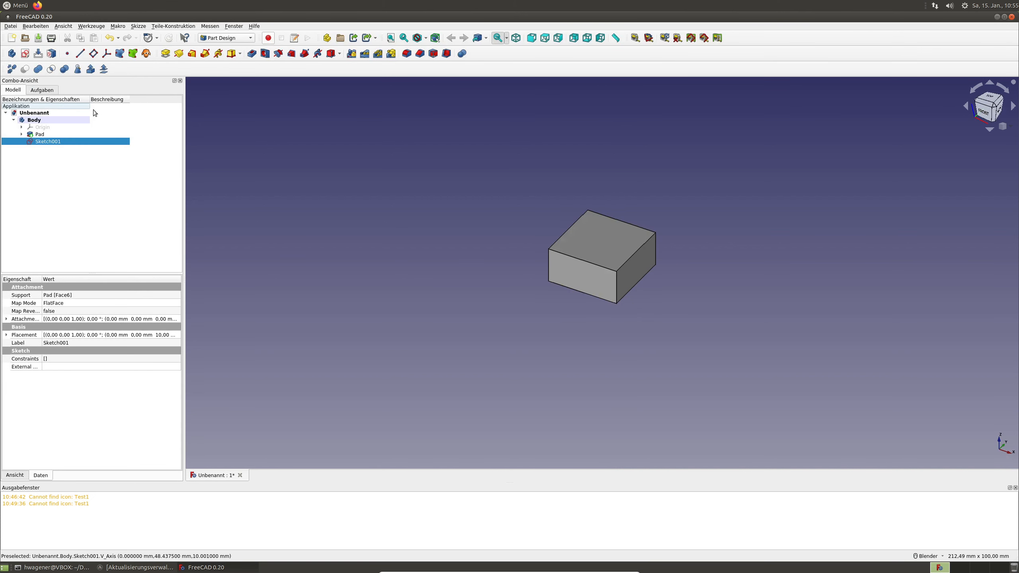
click(11, 27)
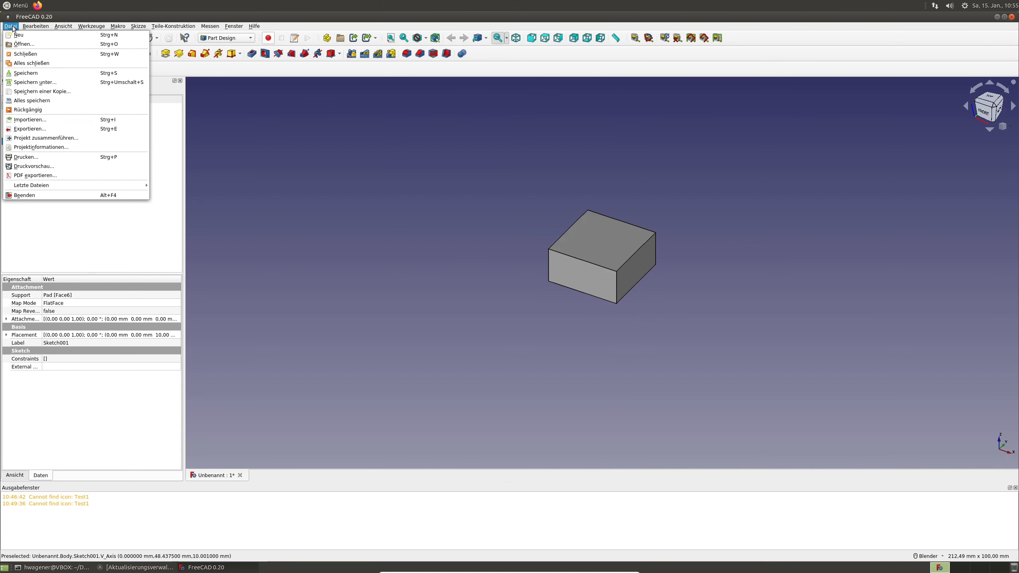
click(30, 196)
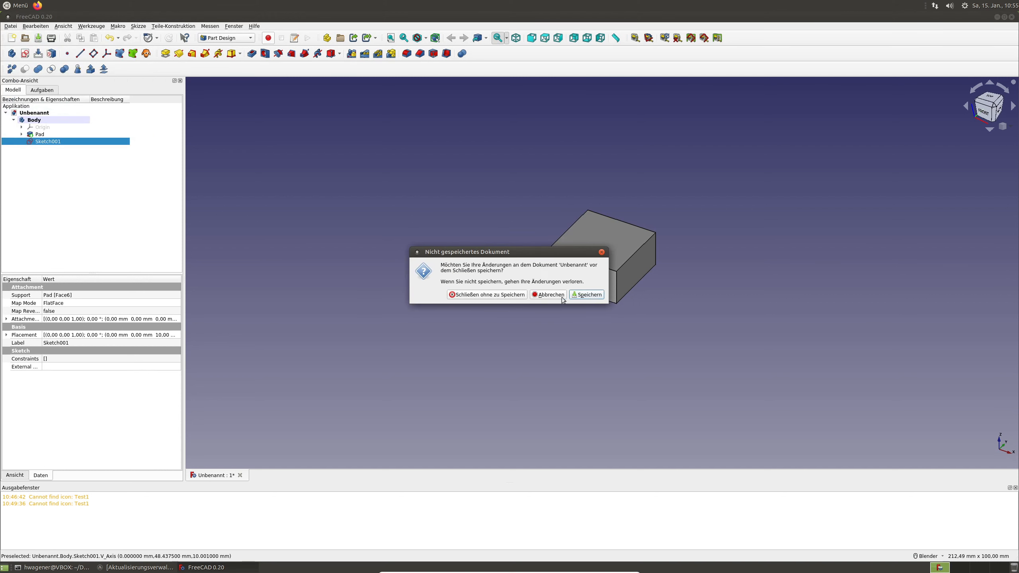
click(496, 299)
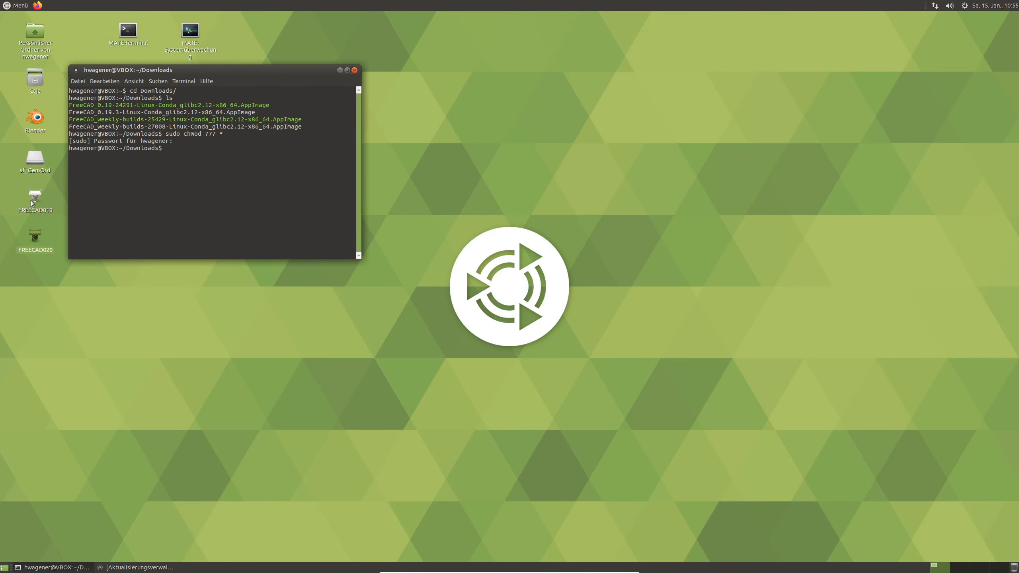
double_click(36, 237)
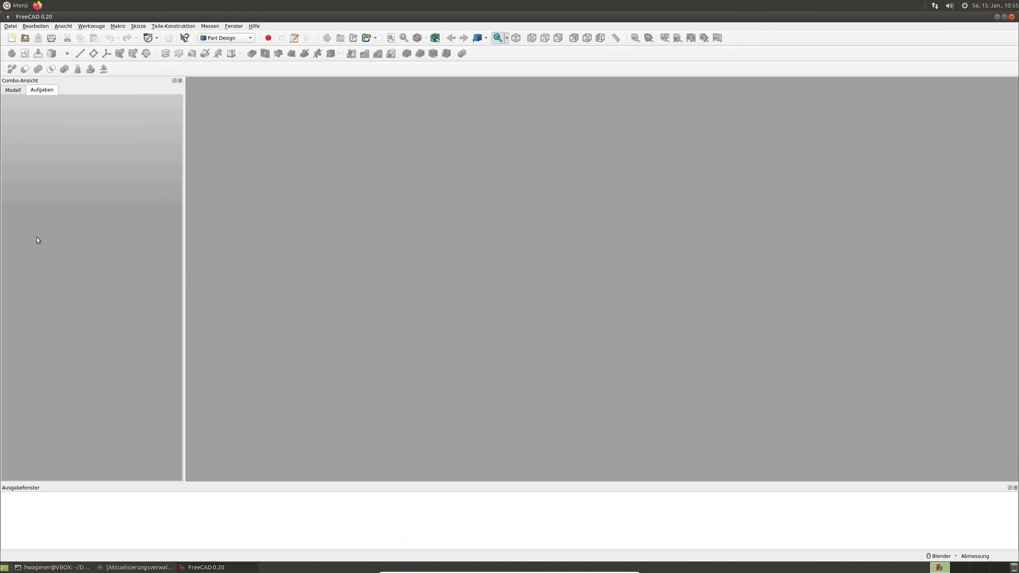
Step: Create a new document and start a sketch on the XY plane
click(11, 26)
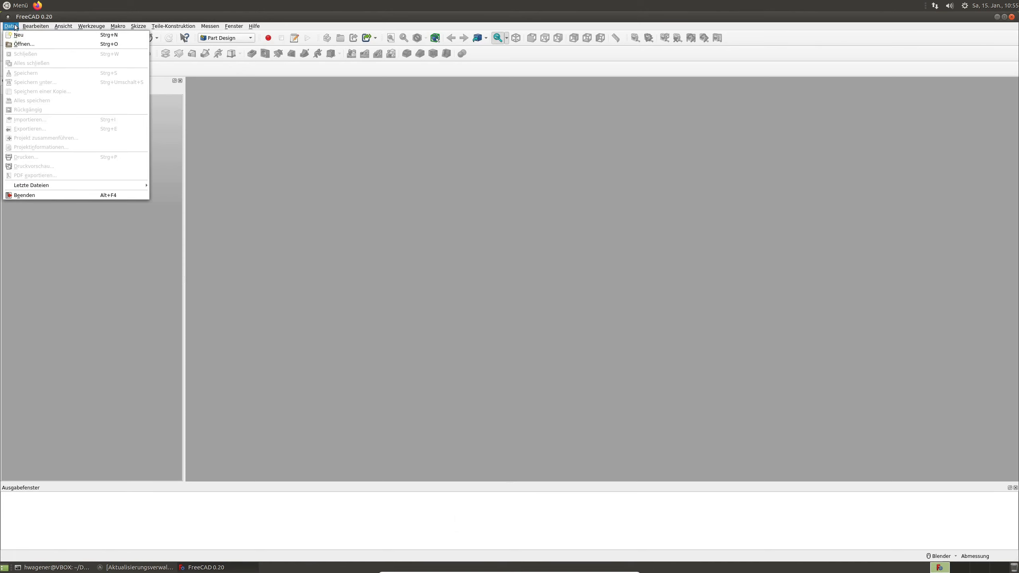
click(19, 35)
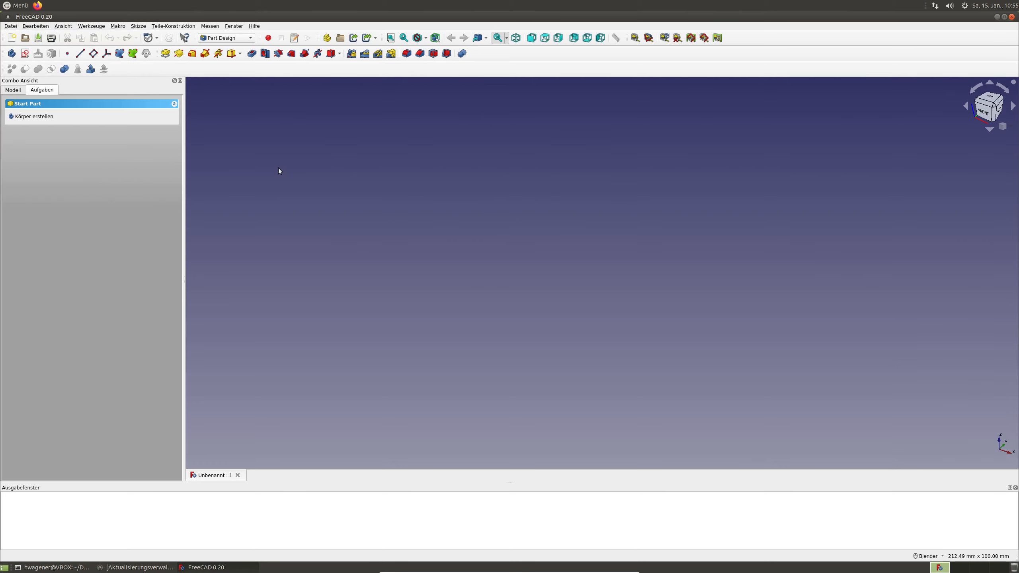
click(24, 53)
click(108, 137)
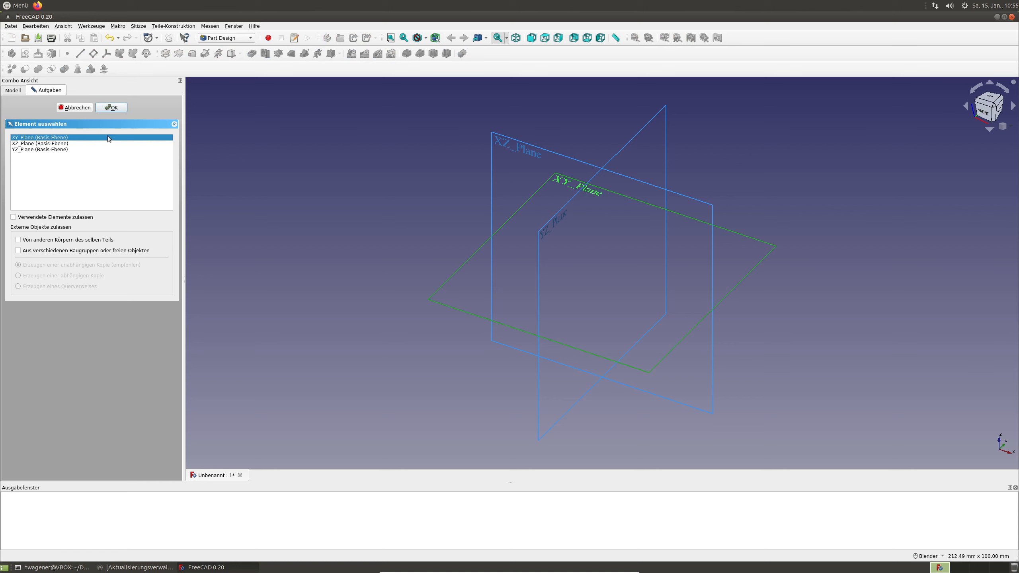
click(117, 109)
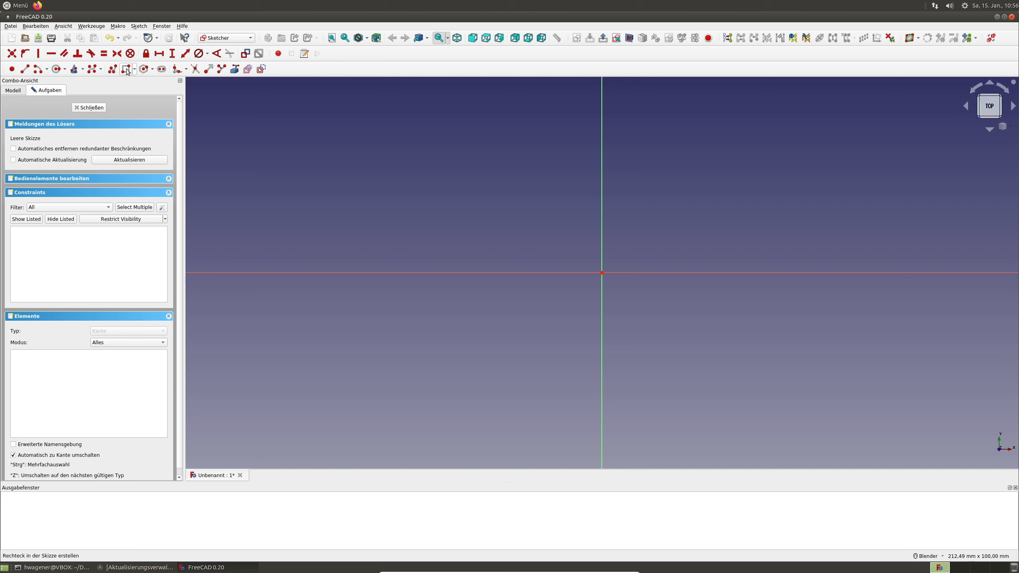
Step: Sketch a rectangle enclosing the origin and fillet all four of its corners
click(515, 220)
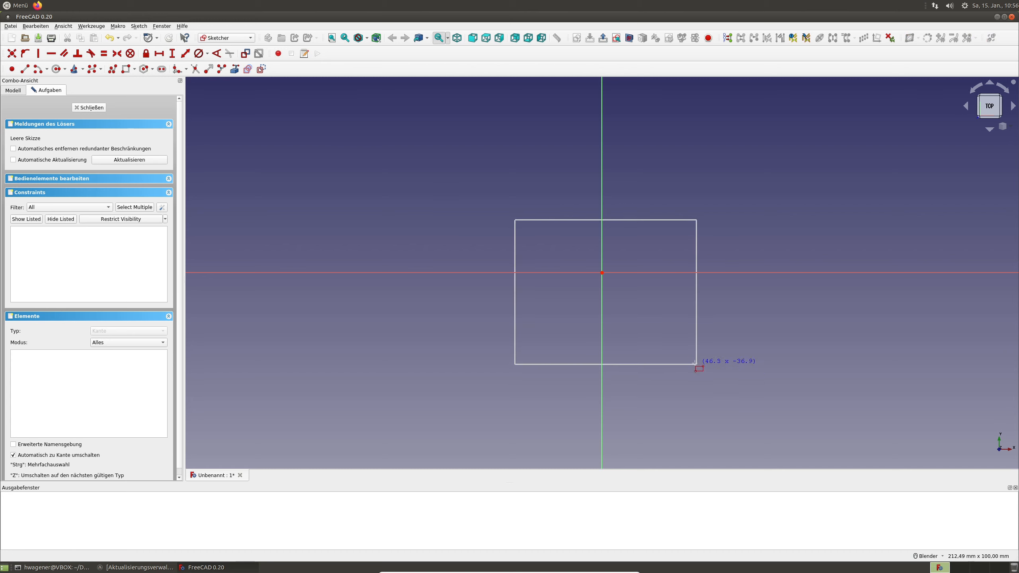
click(685, 347)
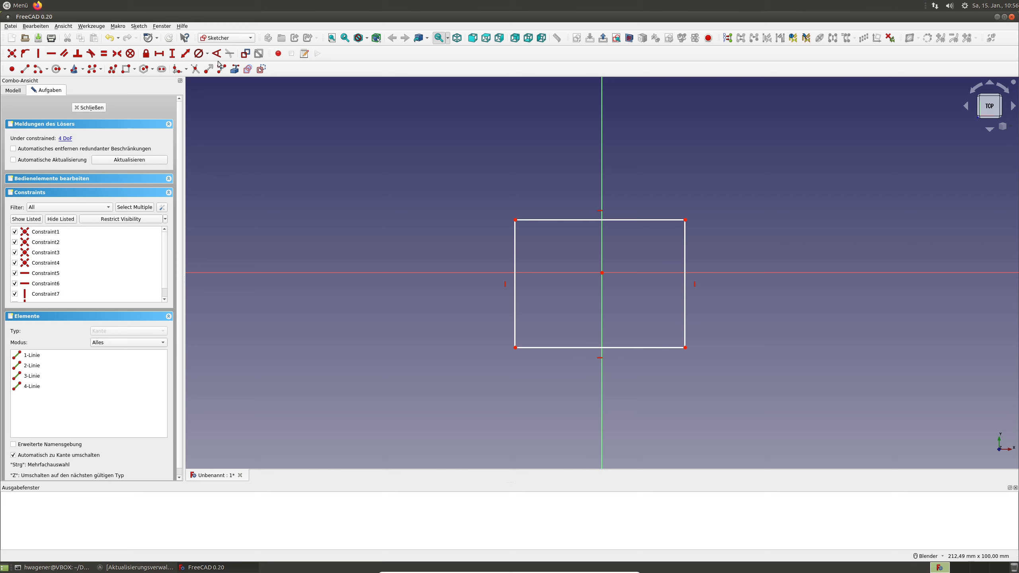
click(181, 74)
click(515, 220)
click(685, 220)
click(686, 347)
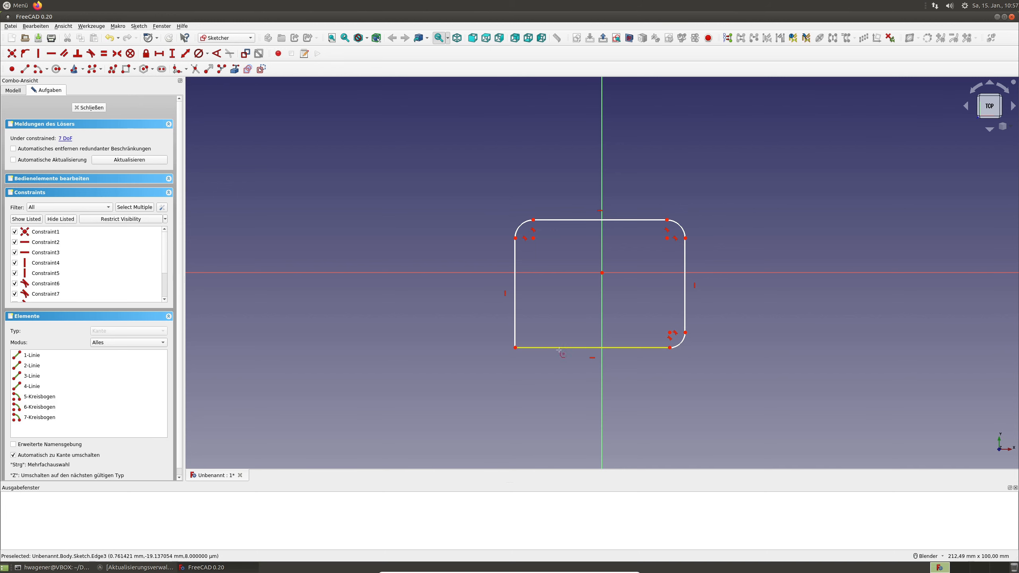
click(515, 347)
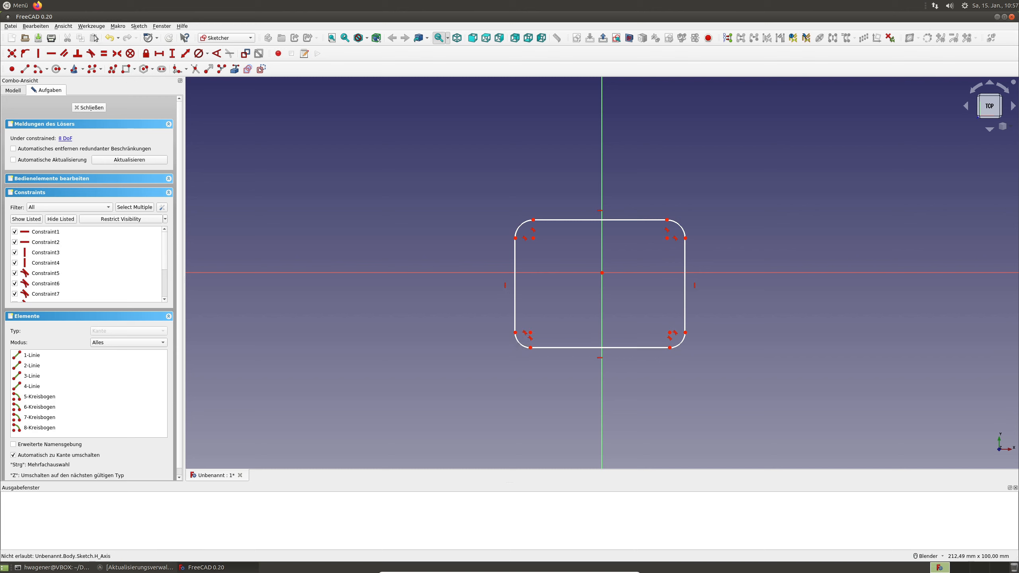
Step: Sketch a smaller rectangle around the origin inside the rounded one and fillet its four corners
click(126, 70)
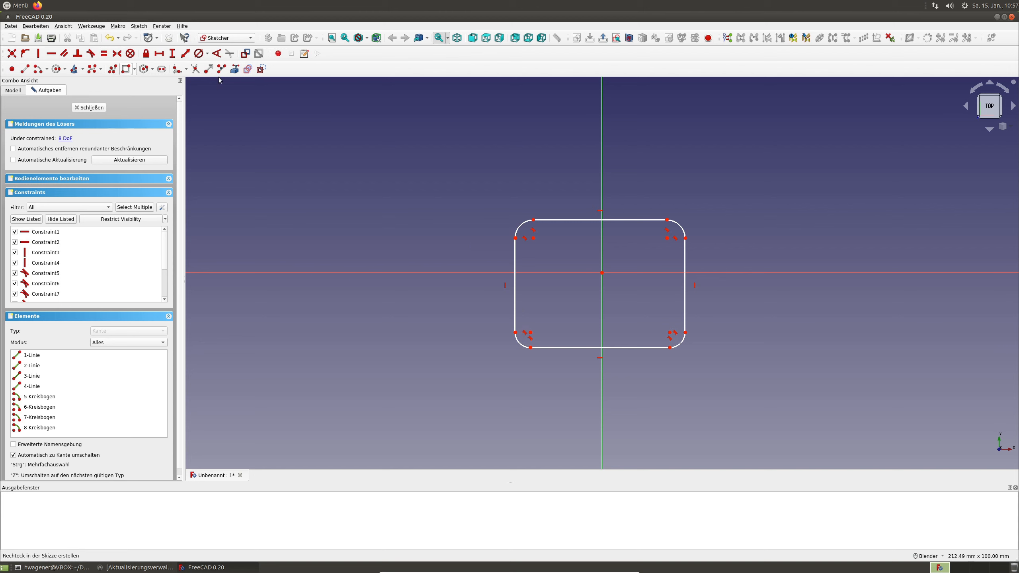
click(561, 257)
click(645, 316)
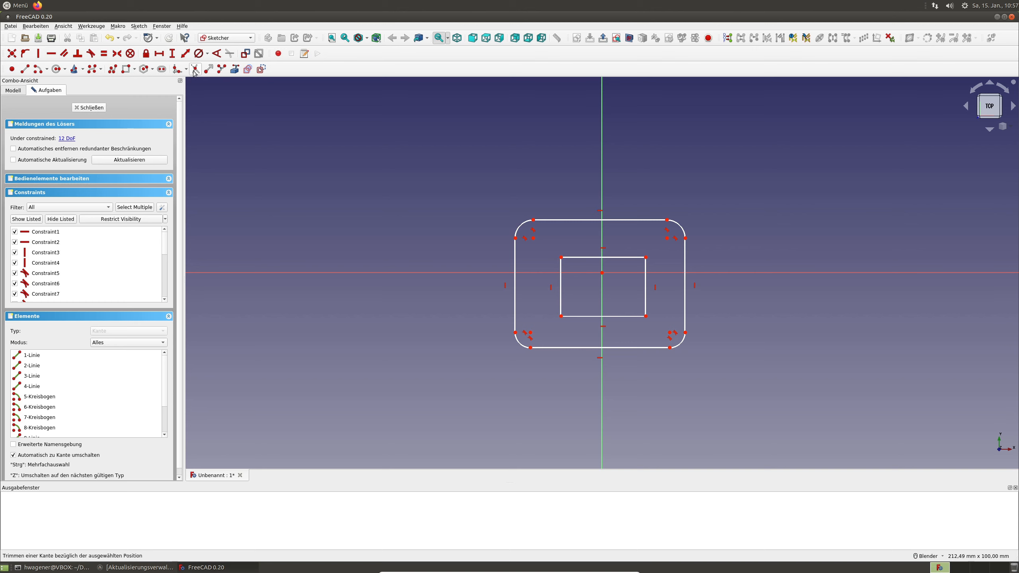
click(176, 70)
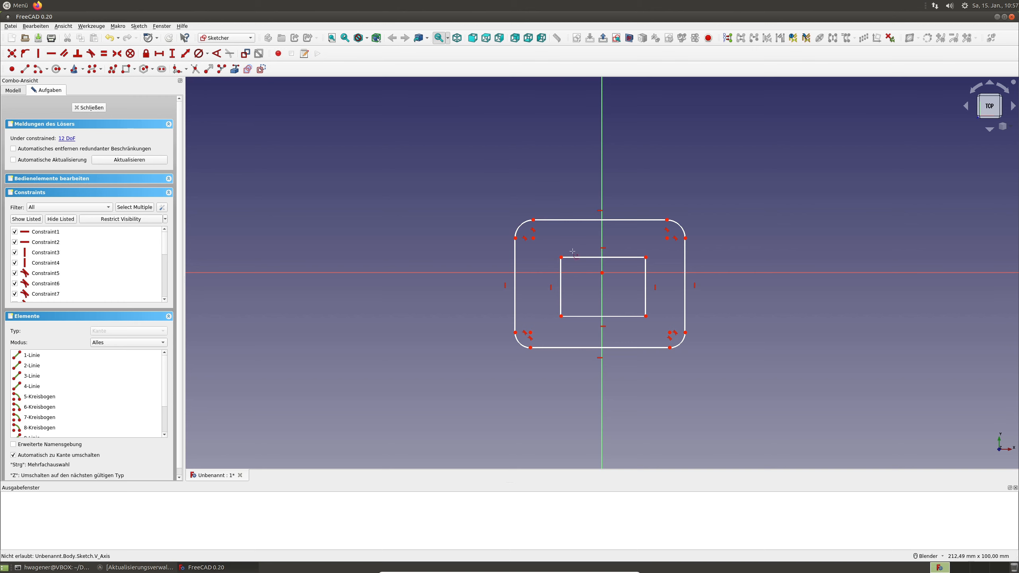
click(560, 257)
click(645, 257)
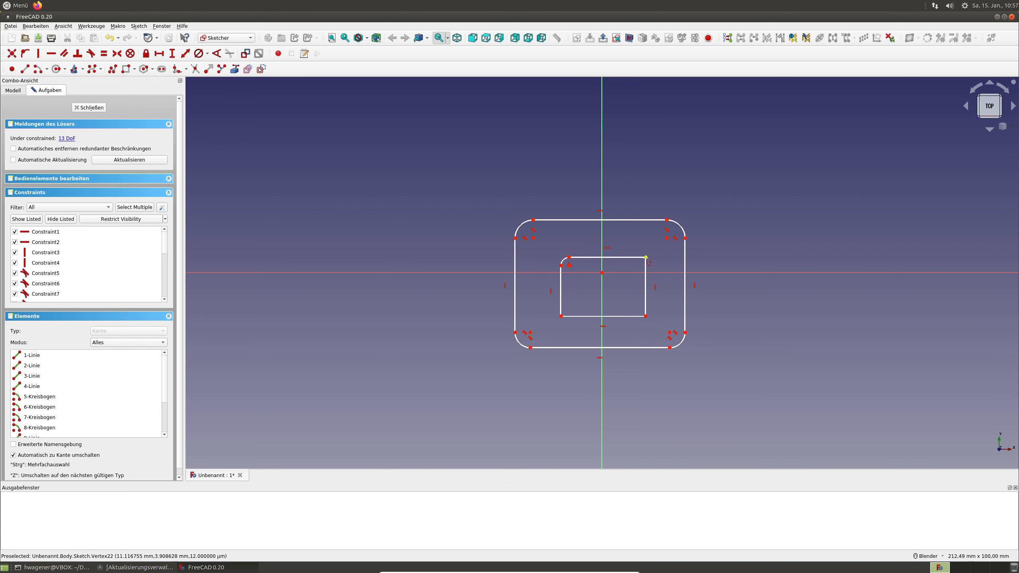
click(645, 316)
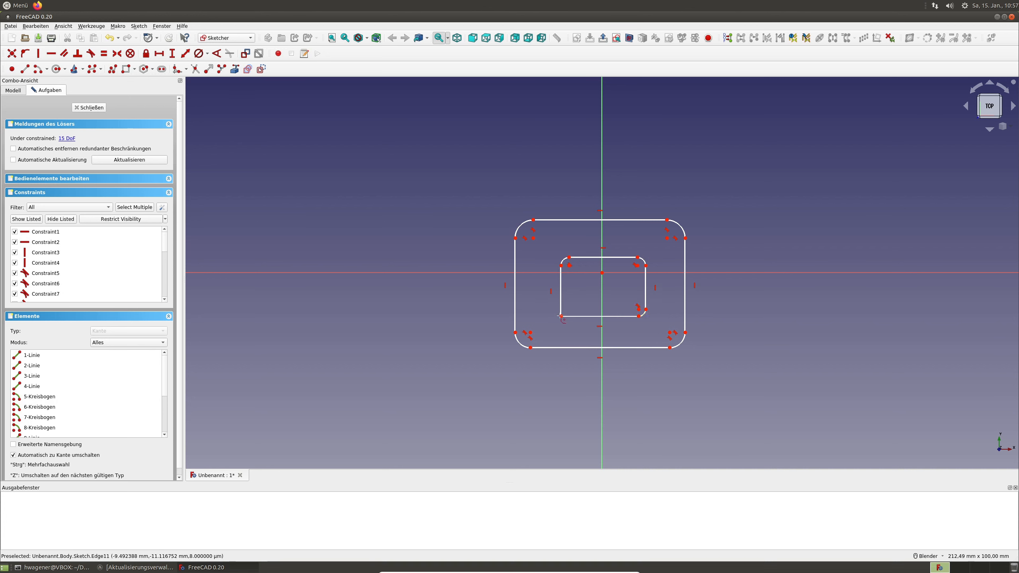
click(560, 317)
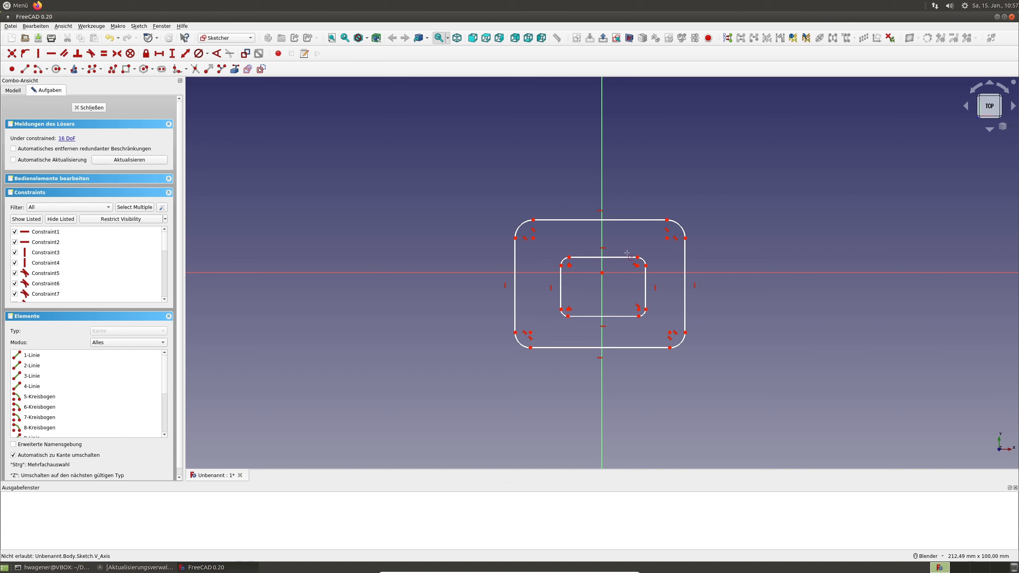
right_click(567, 231)
Step: Constrain two diagonally opposite corner arc centres of the outer rectangle symmetric about the origin
click(547, 235)
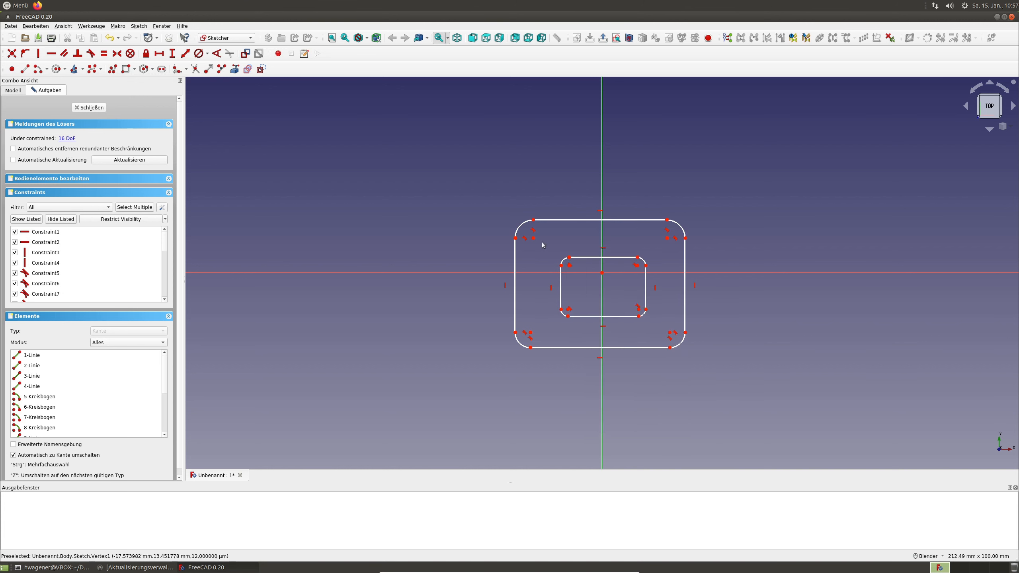
click(669, 332)
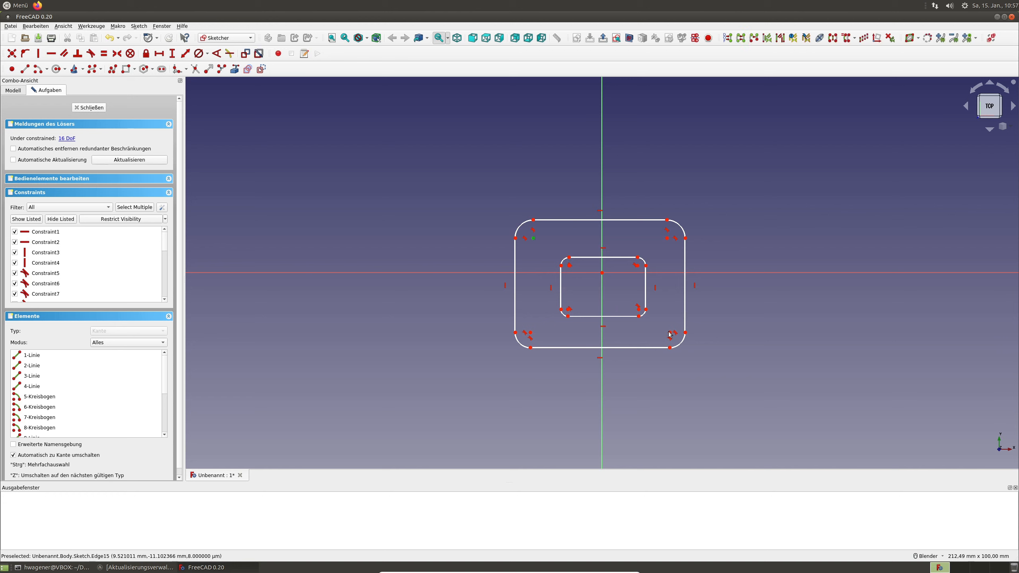
click(602, 274)
click(116, 54)
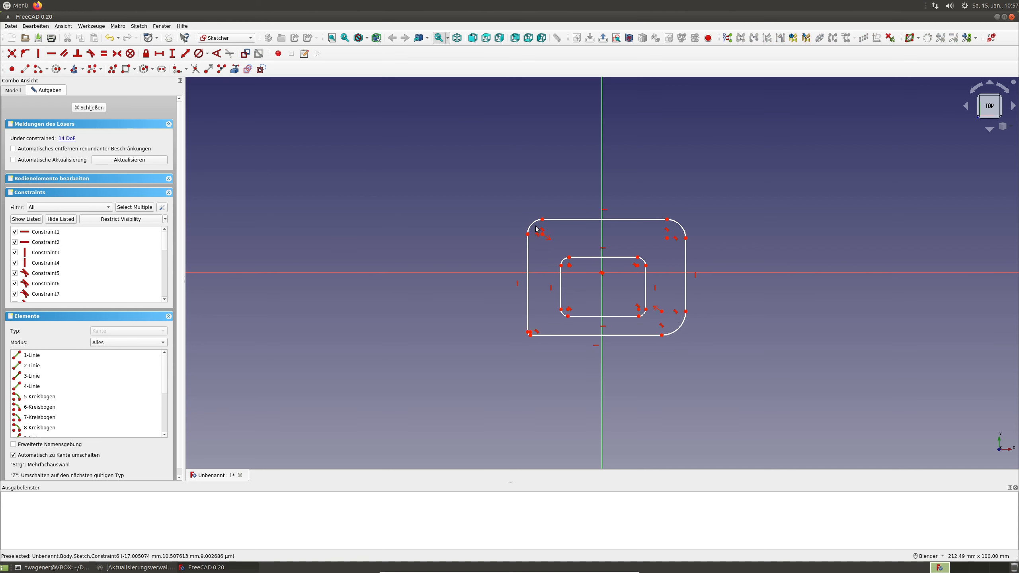
Step: Constrain the four corner arcs of the outer rectangle to equal radii
scroll(529, 340, up, 2)
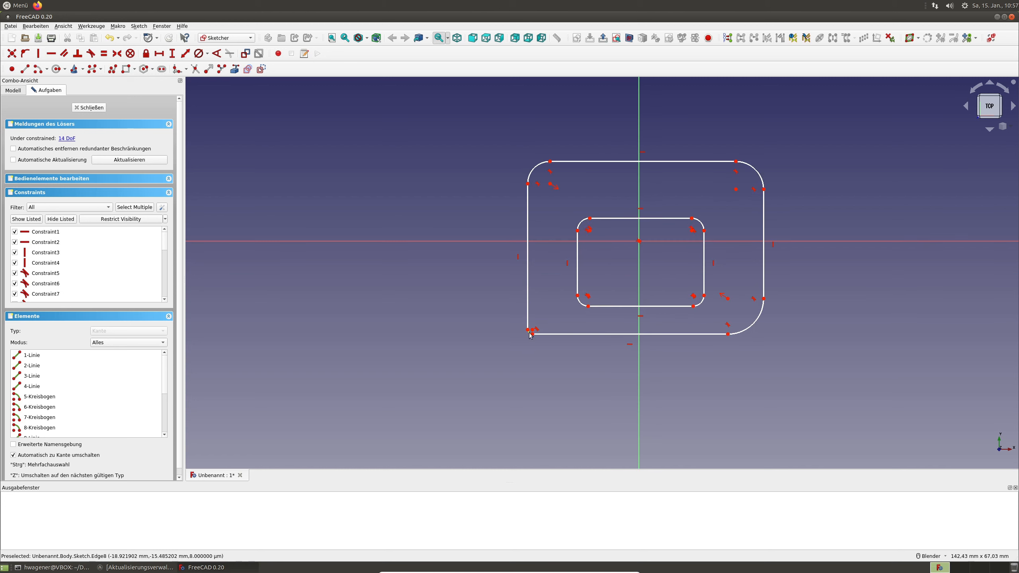
click(529, 332)
click(534, 168)
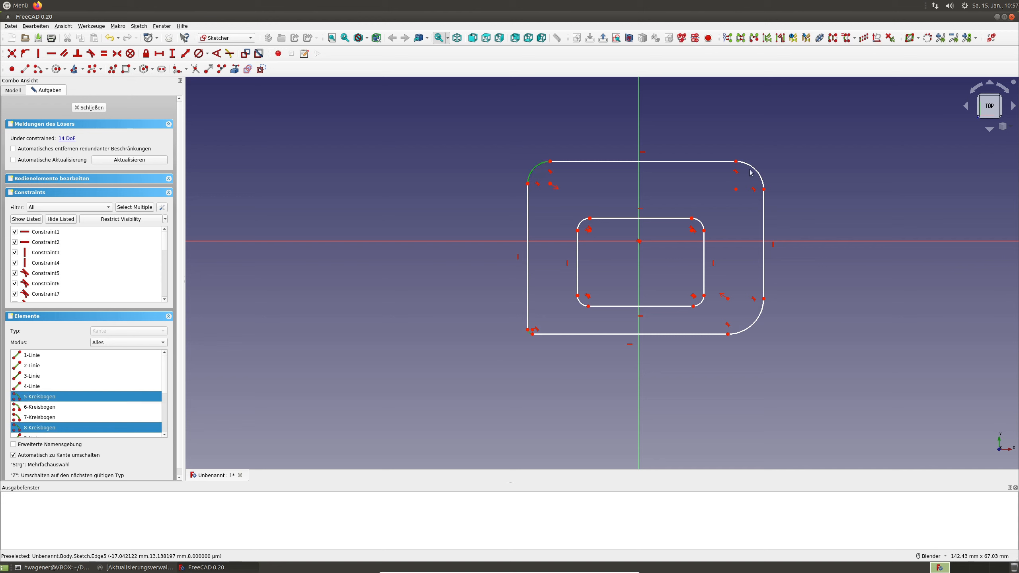
click(754, 170)
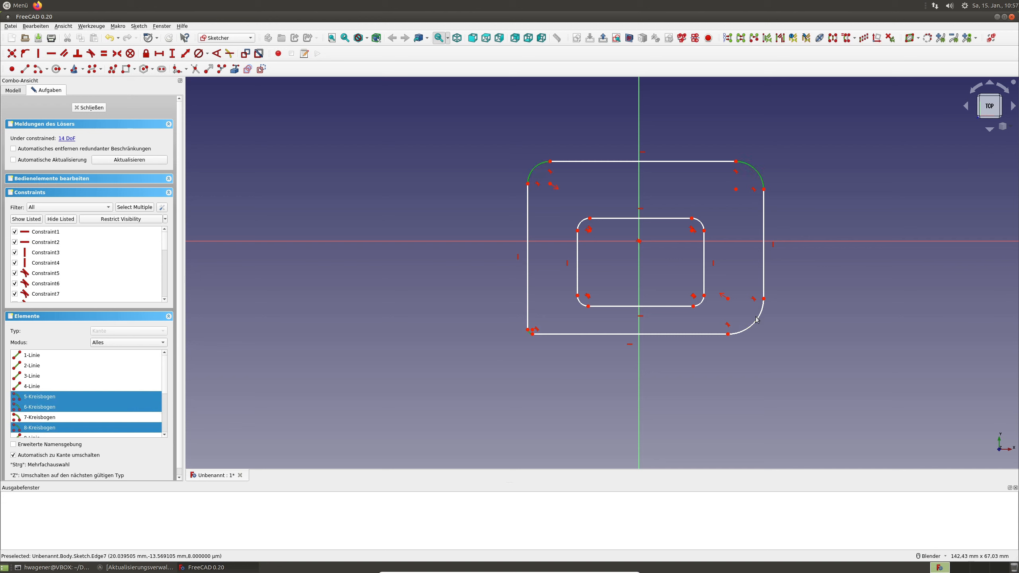
click(759, 321)
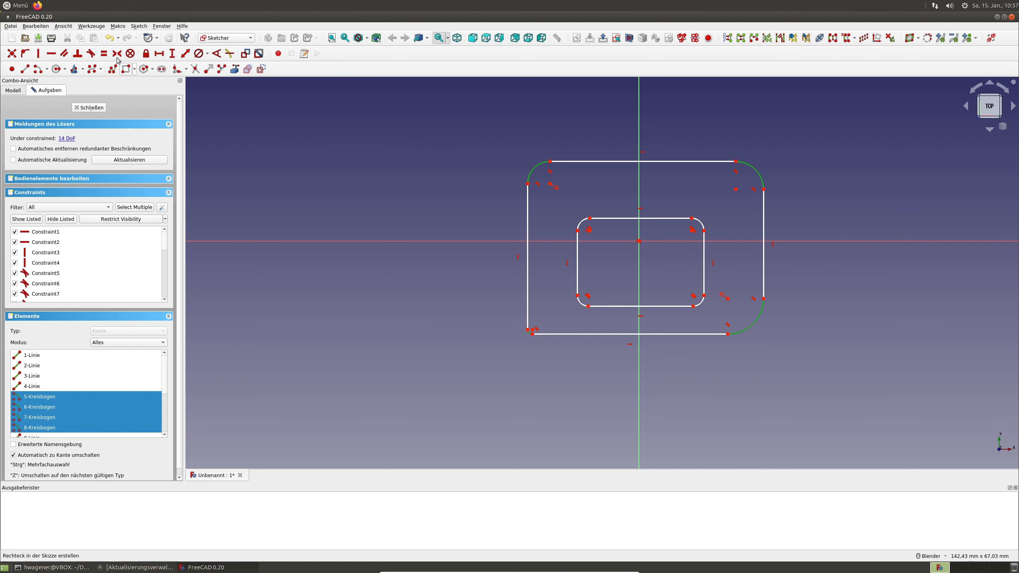
click(105, 54)
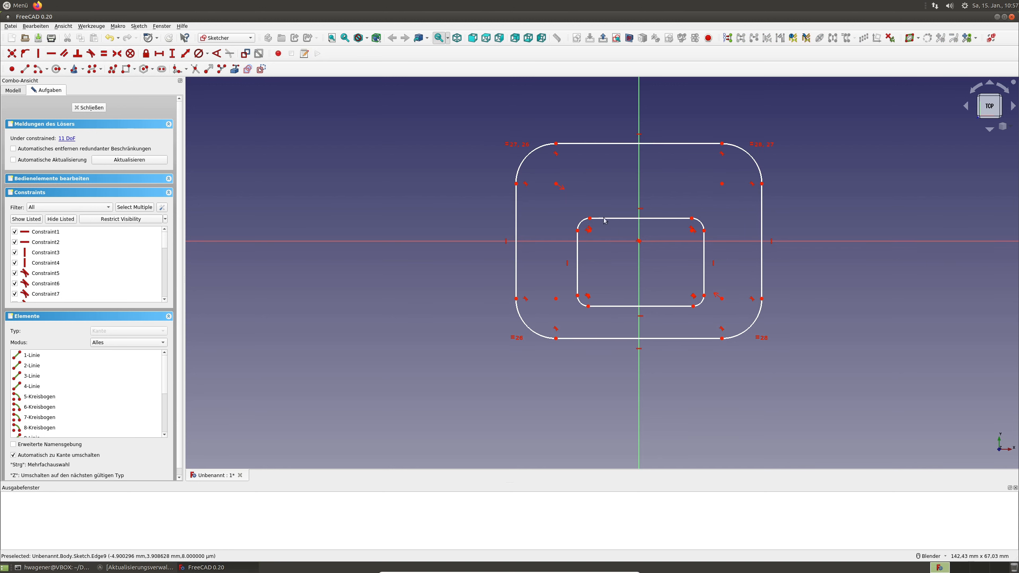
Step: Constrain the four corner arcs of the inner rectangle to equal radii
click(577, 223)
click(700, 222)
click(702, 301)
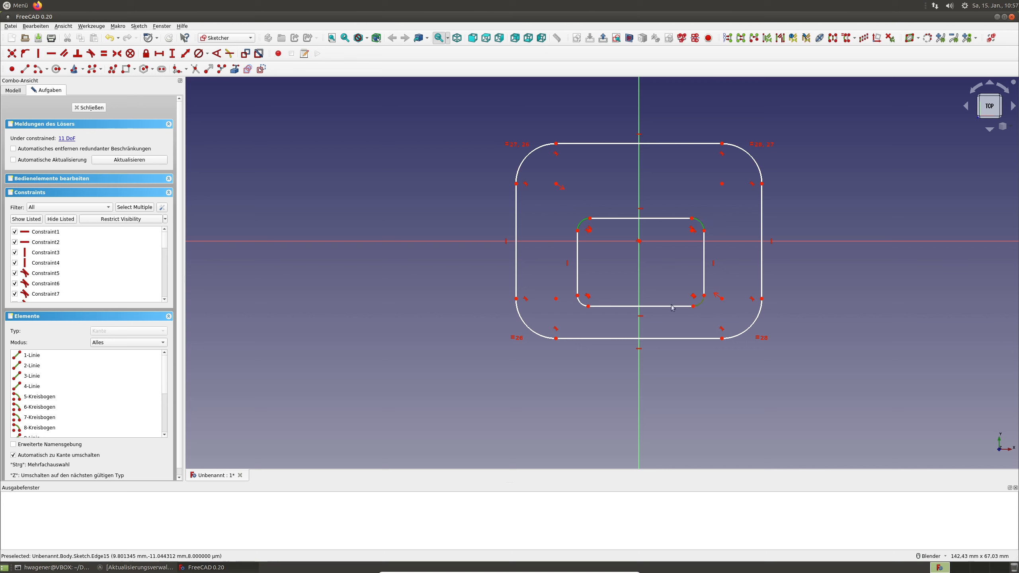
click(581, 304)
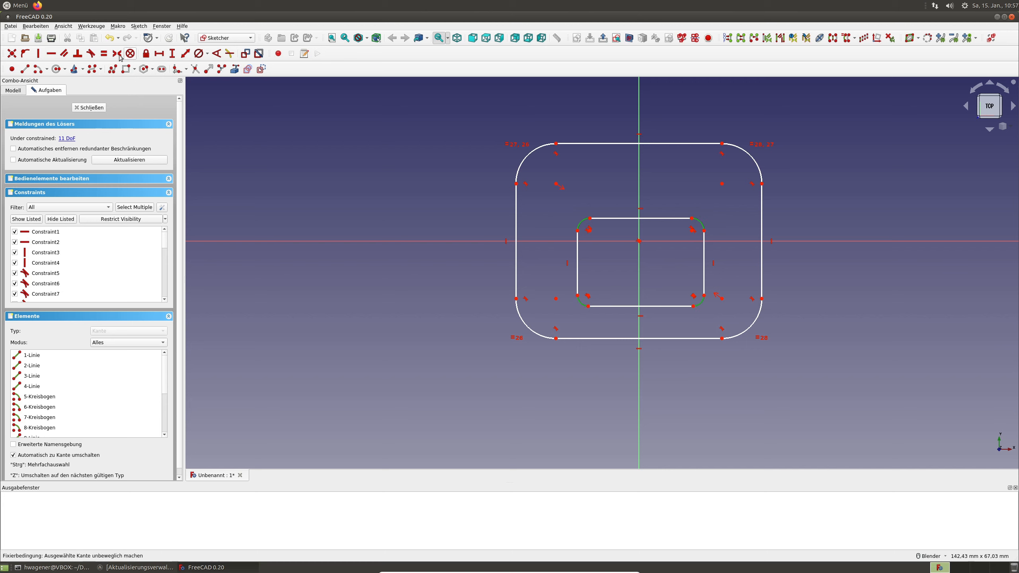
click(103, 53)
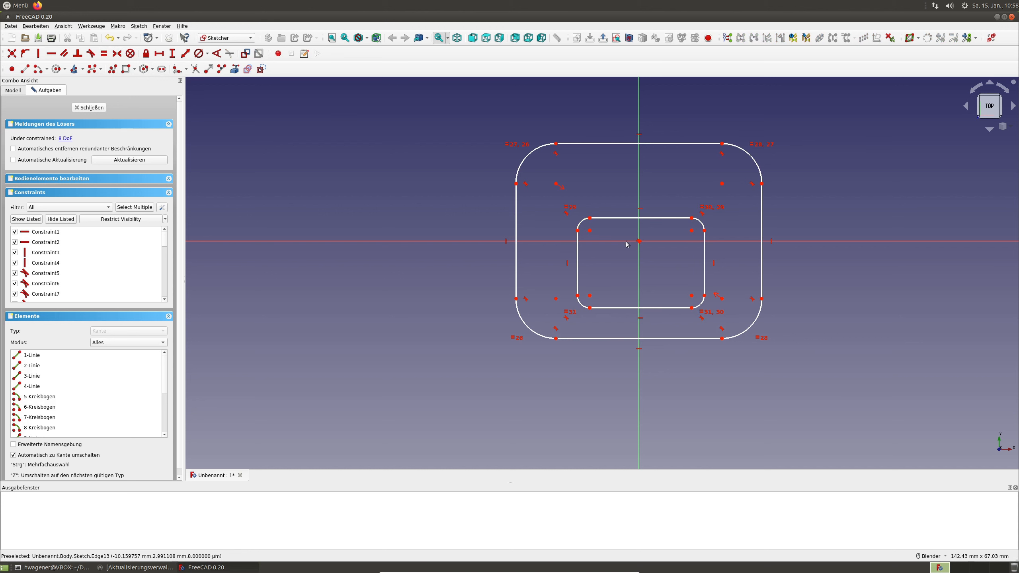
Step: Pull the inner rectangle's upper edge outward and constrain two diagonally opposite corner arc centres symmetric about the origin
drag(626, 216, 621, 182)
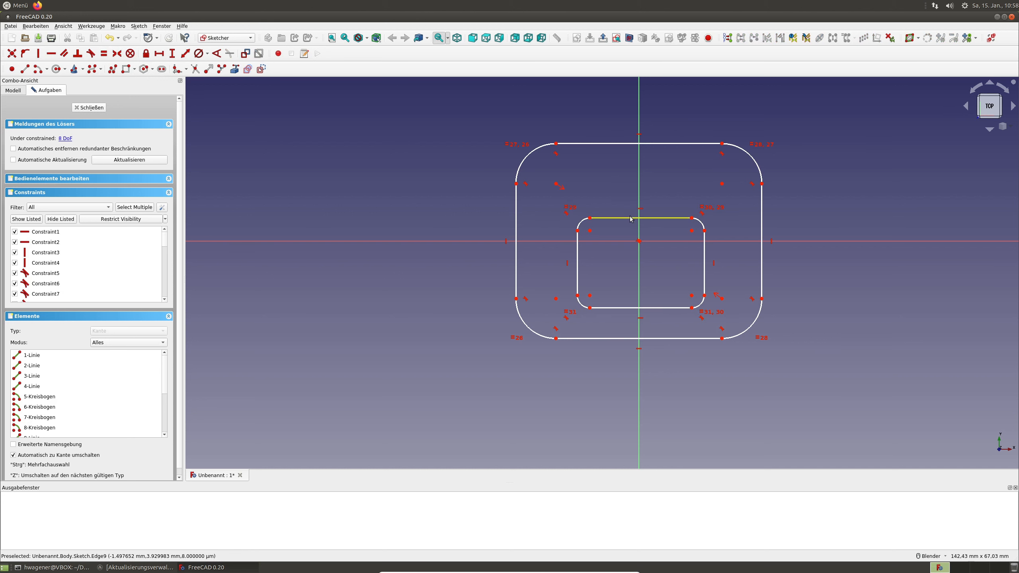
drag(629, 218, 628, 206)
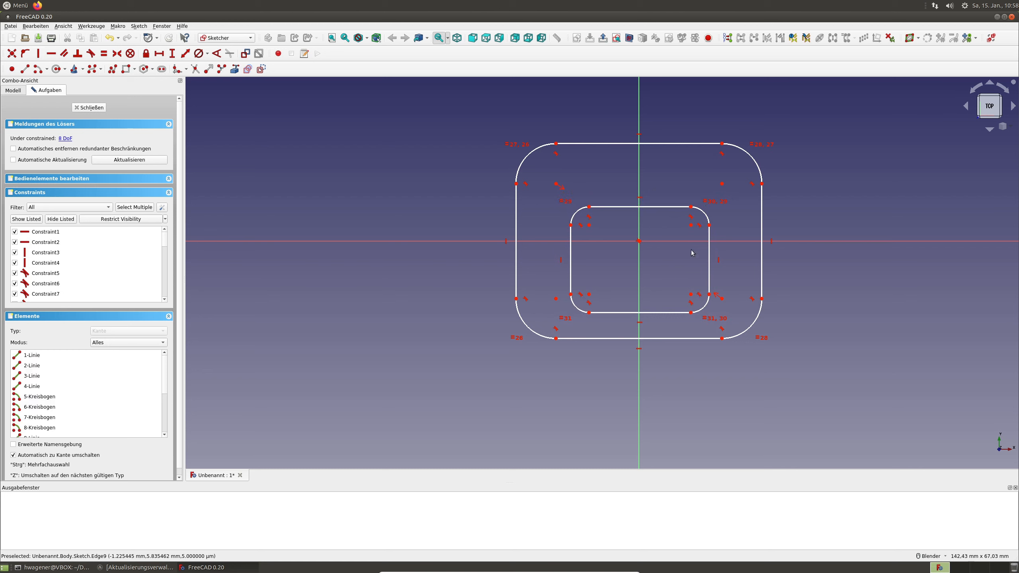
click(690, 294)
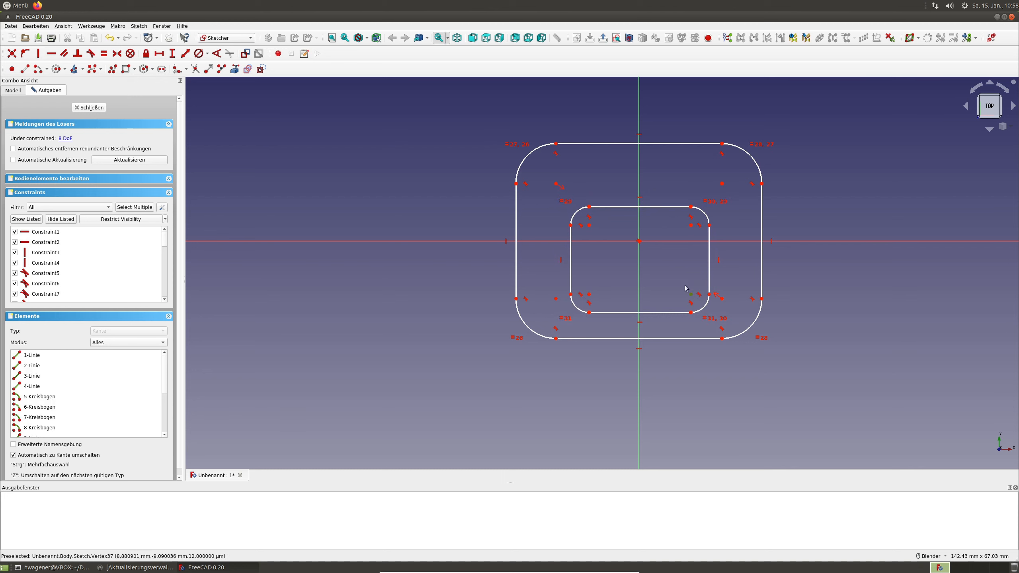
click(589, 225)
click(639, 241)
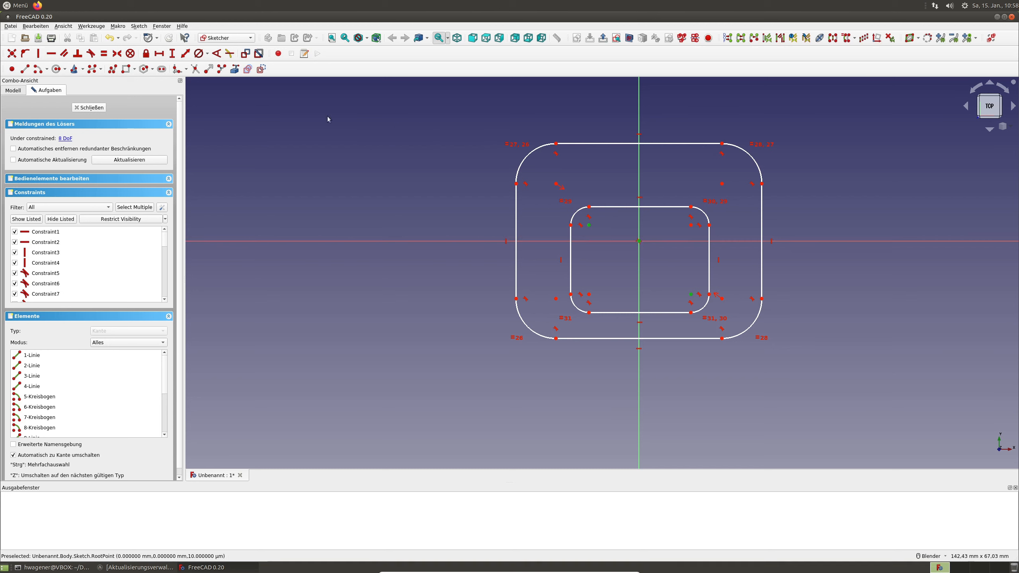
click(117, 54)
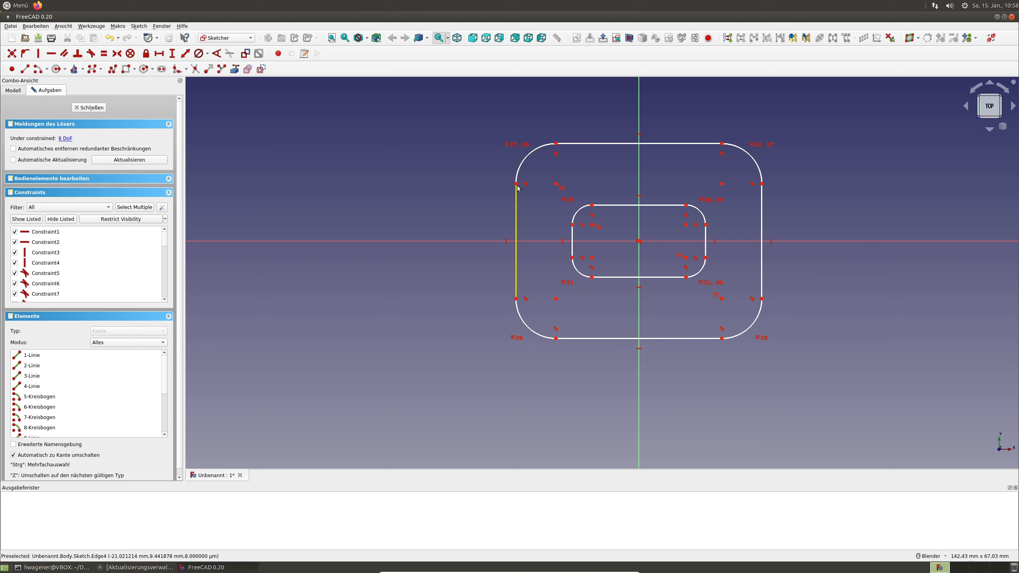
Step: Constrain the outer rectangle's overall width to 40 mm and move the dimension label clear above the outline
click(761, 184)
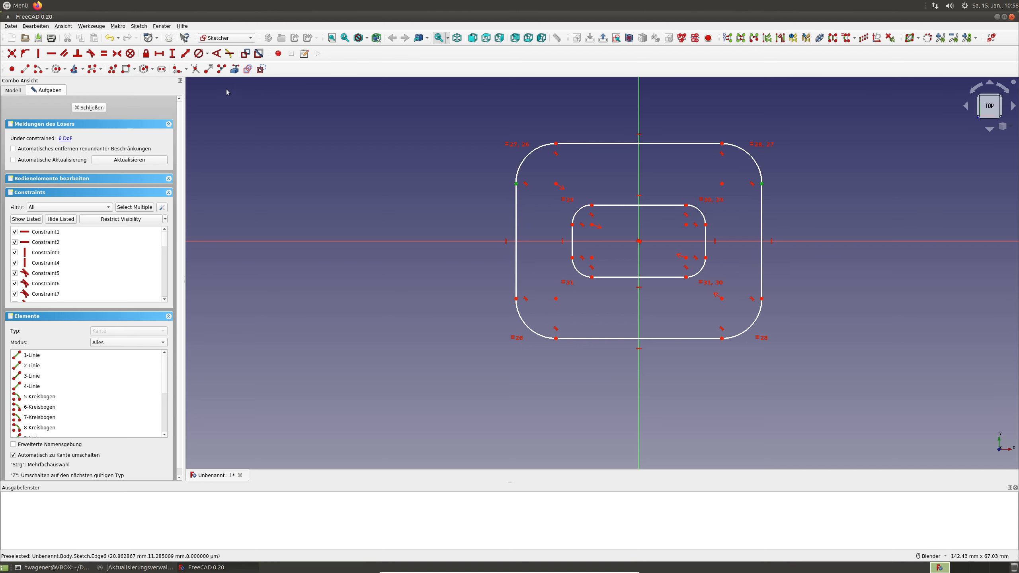
click(159, 53)
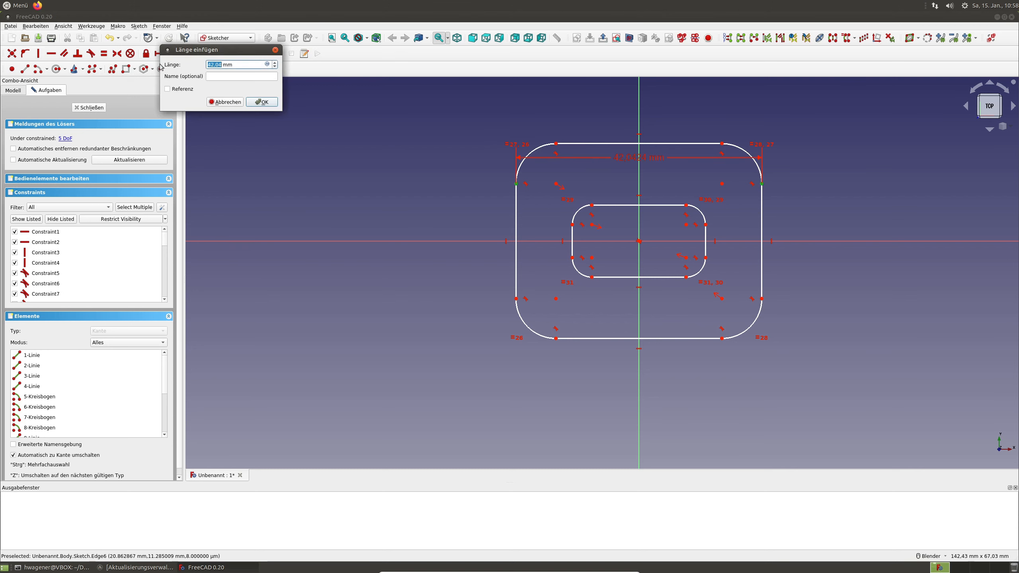
text(40)
key(Return)
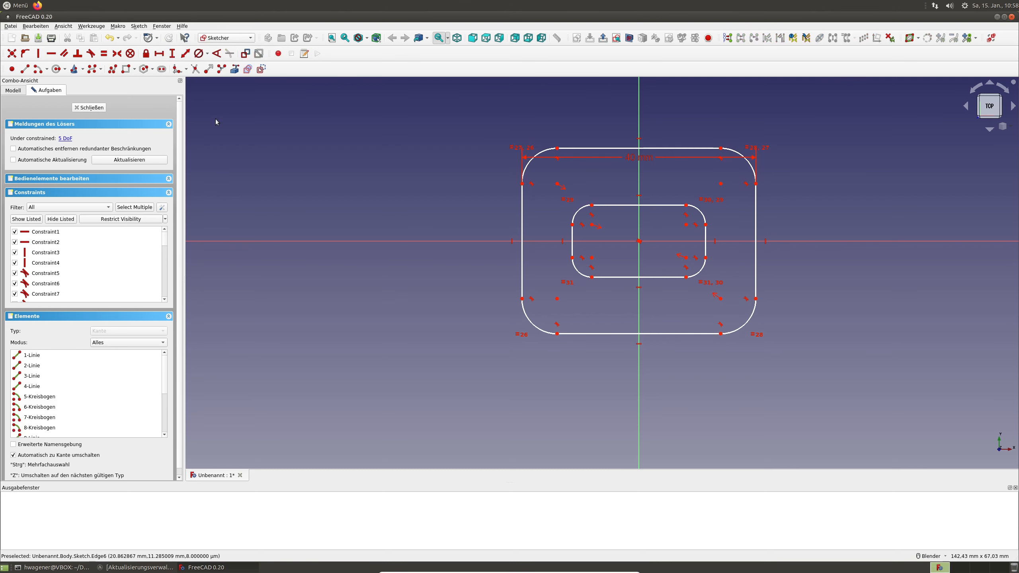
drag(632, 157, 412, 107)
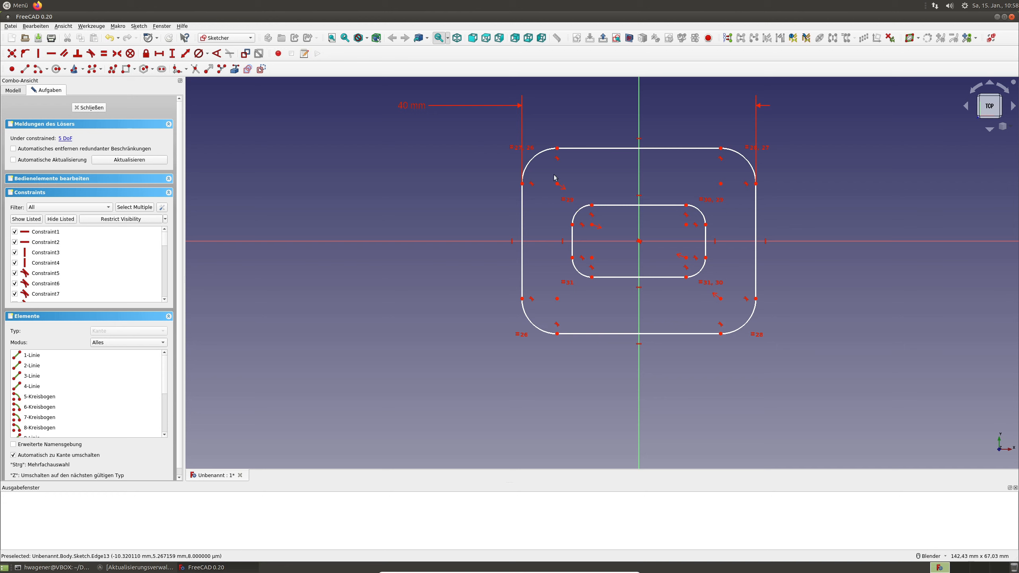
Step: Constrain the outer rectangle's overall height to 30 mm and move the dimension label well outside the outline
click(557, 148)
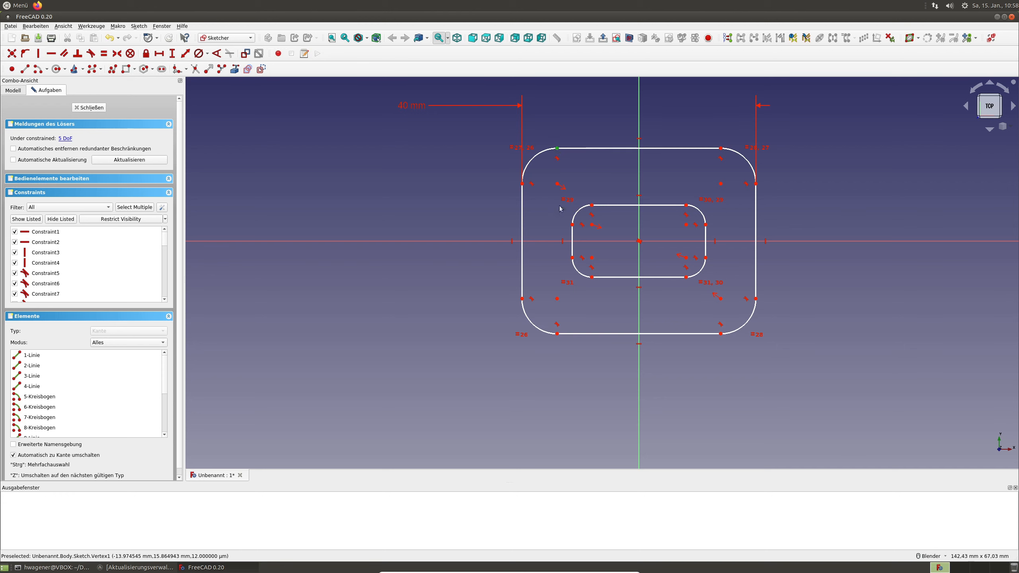
click(557, 333)
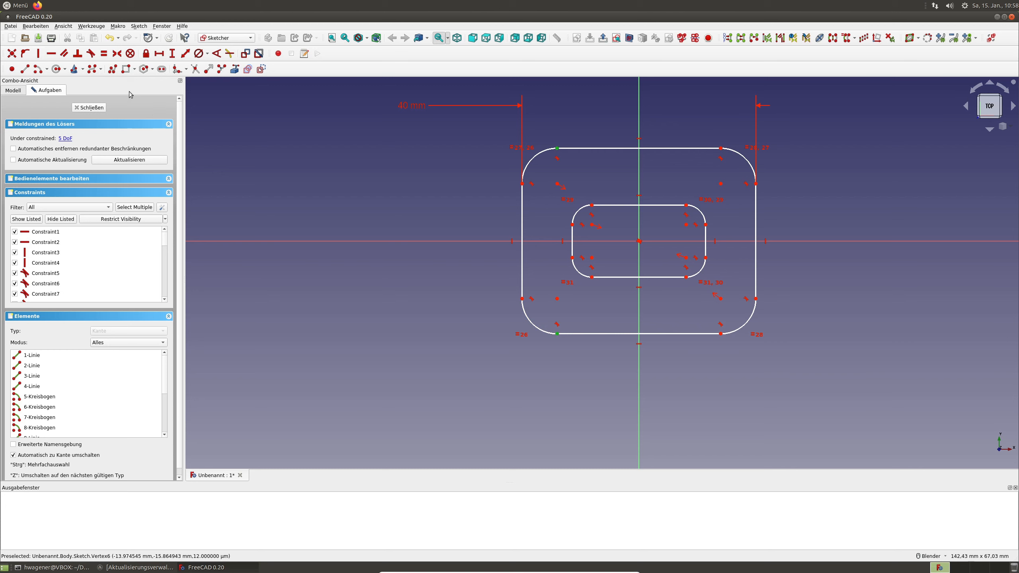
click(172, 54)
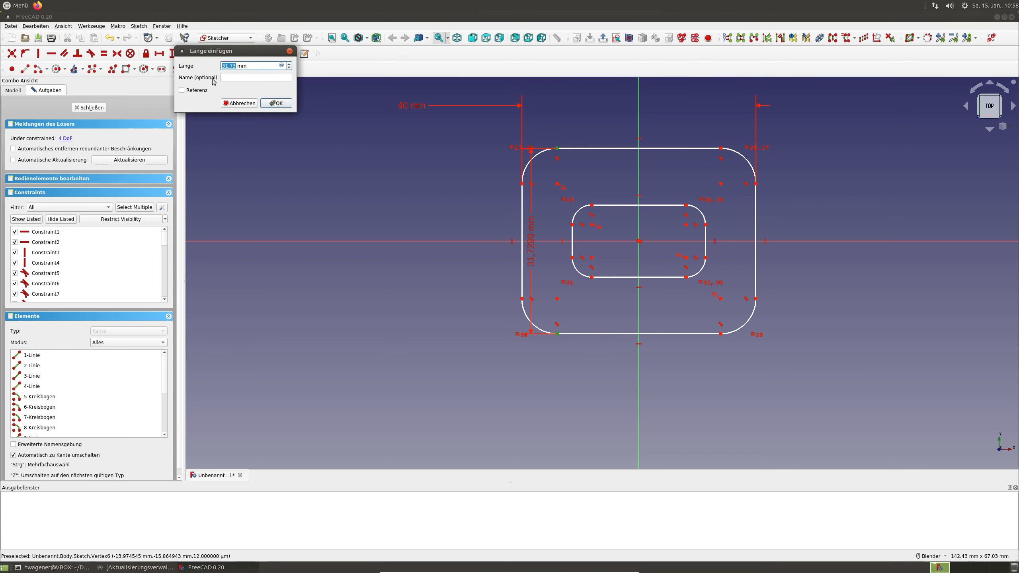
text(30)
key(Return)
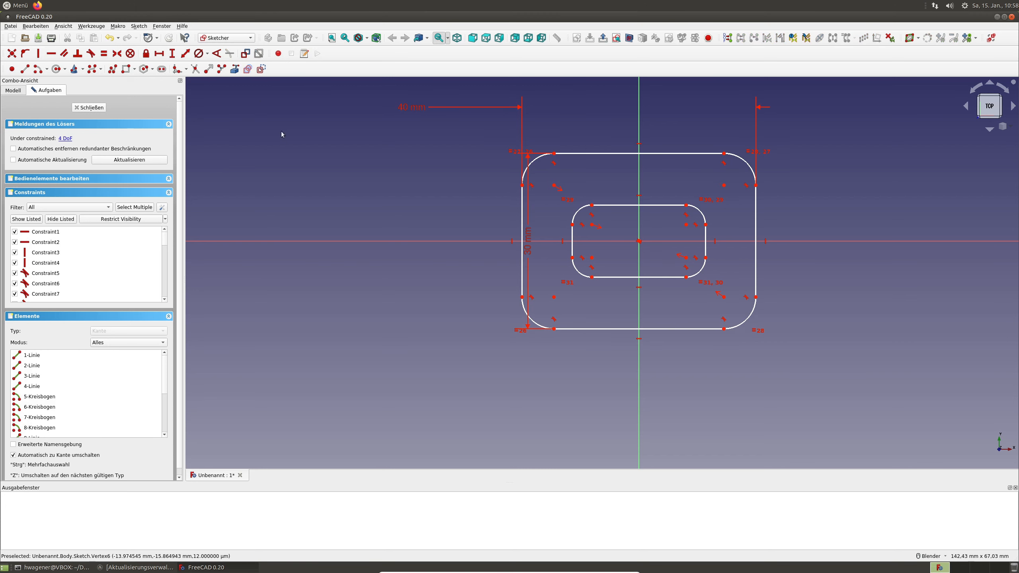
drag(528, 243, 397, 257)
drag(373, 372, 369, 401)
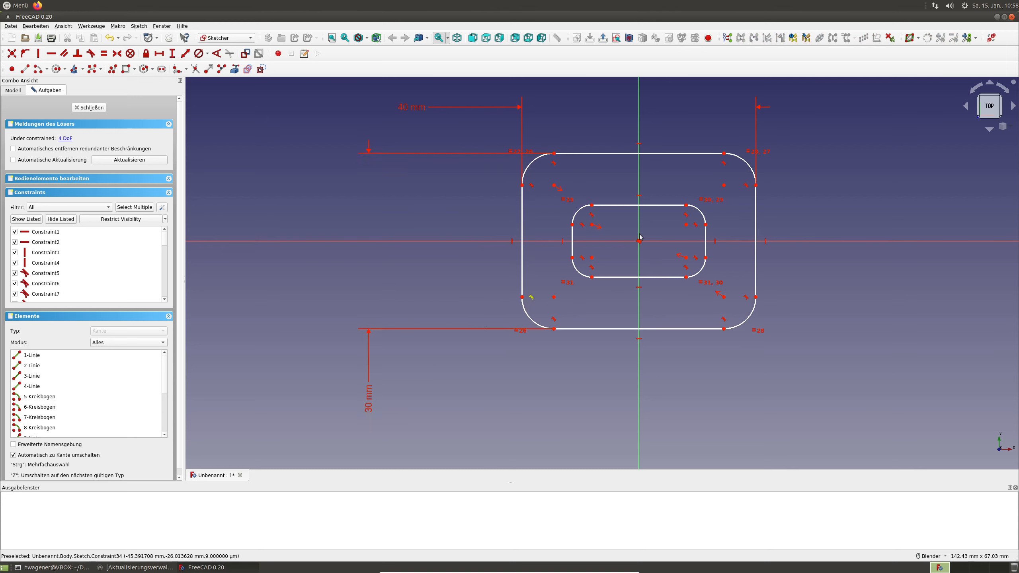
Step: Constrain the distance between the upper edges of the inner and outer rectangles to 3 mm
click(592, 205)
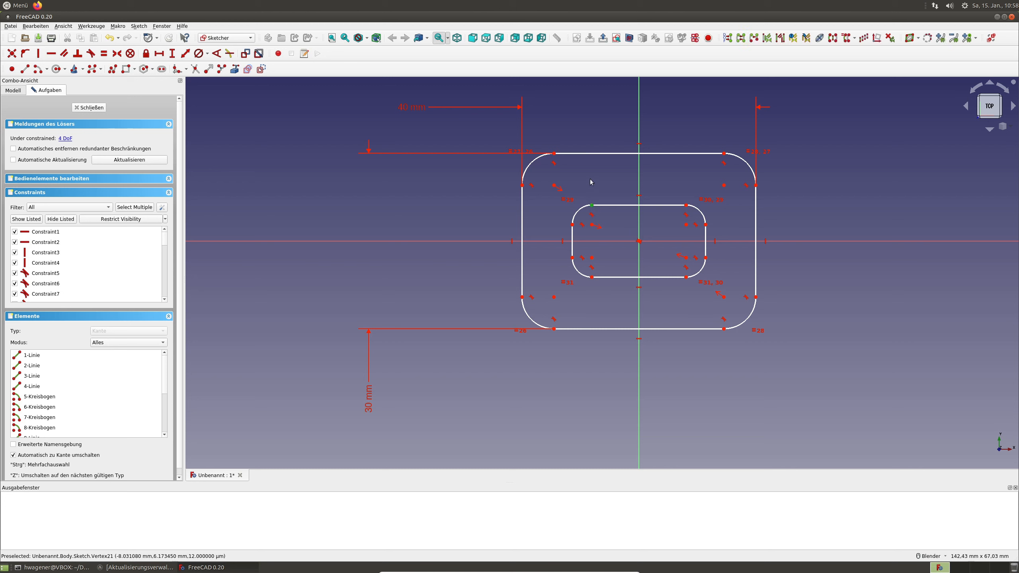
click(594, 155)
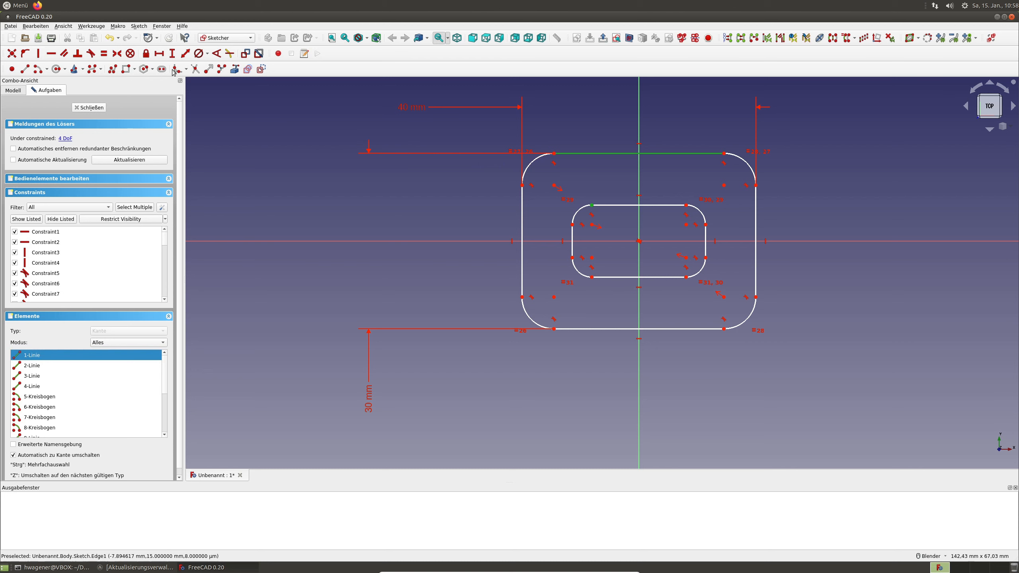
click(185, 54)
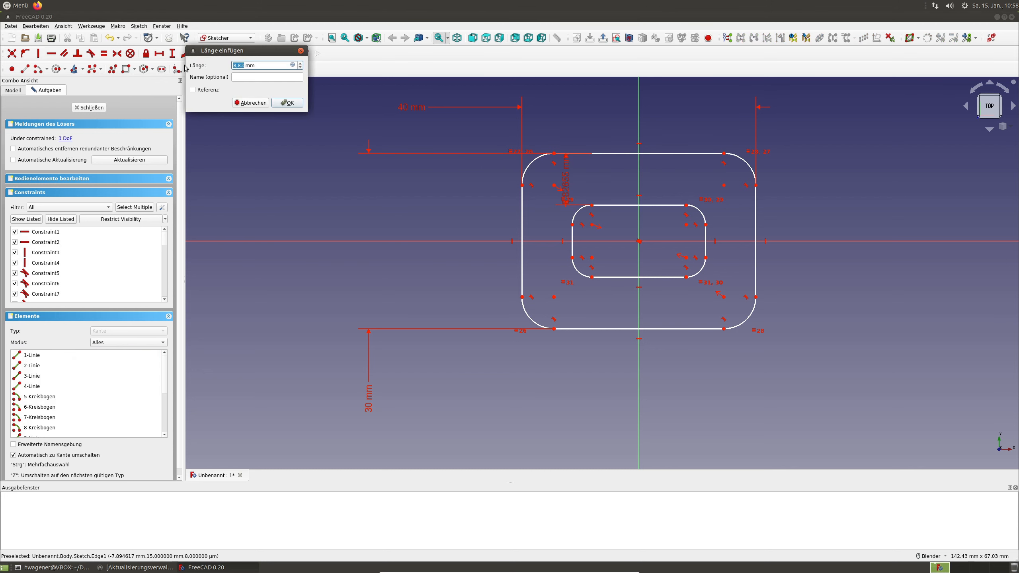
text(3)
key(Return)
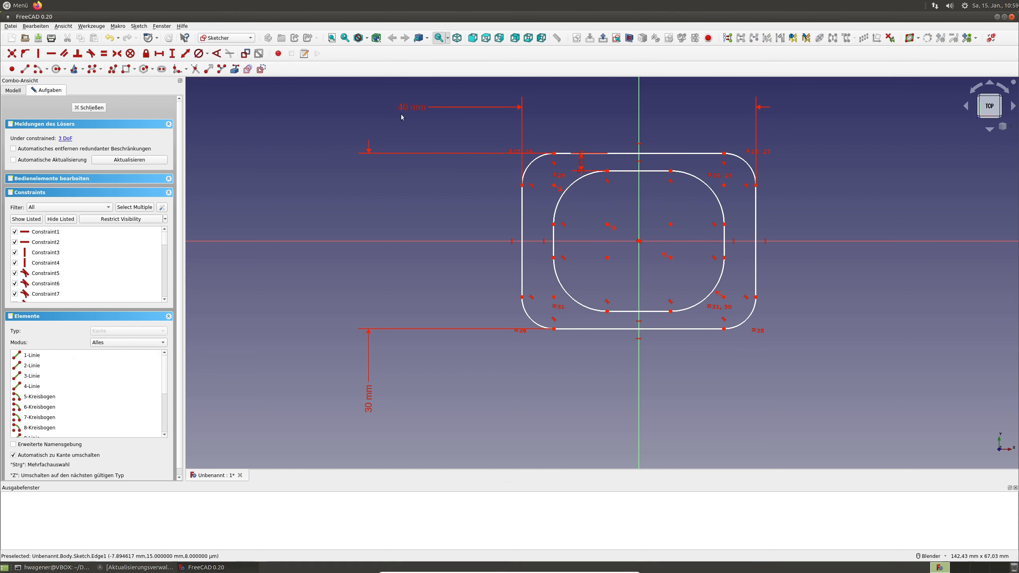
Step: Constrain the gap between the rectangles' left edges to 3 mm and pull the inner upper-left corner arc outward to a smaller radius
click(553, 224)
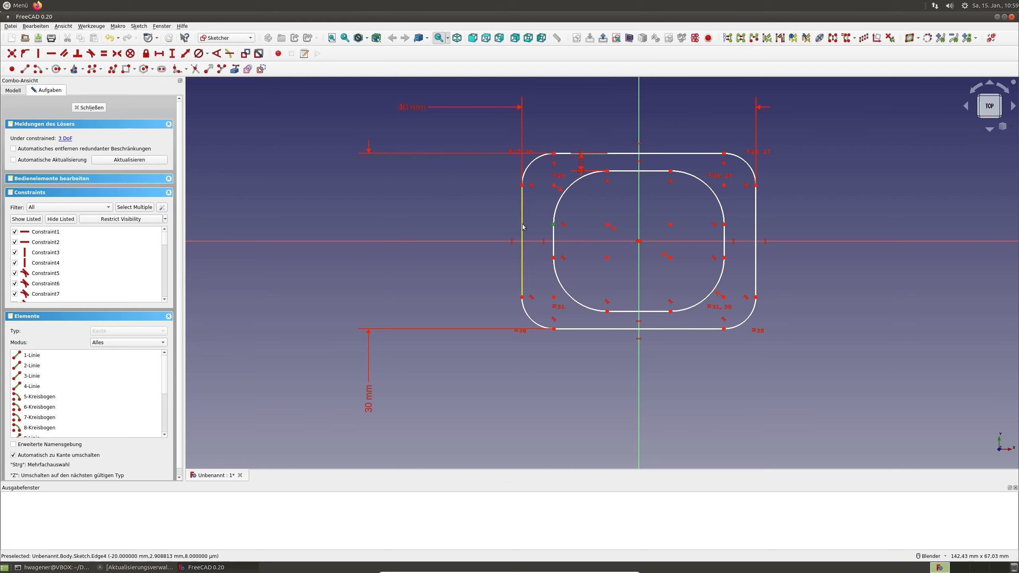
click(521, 223)
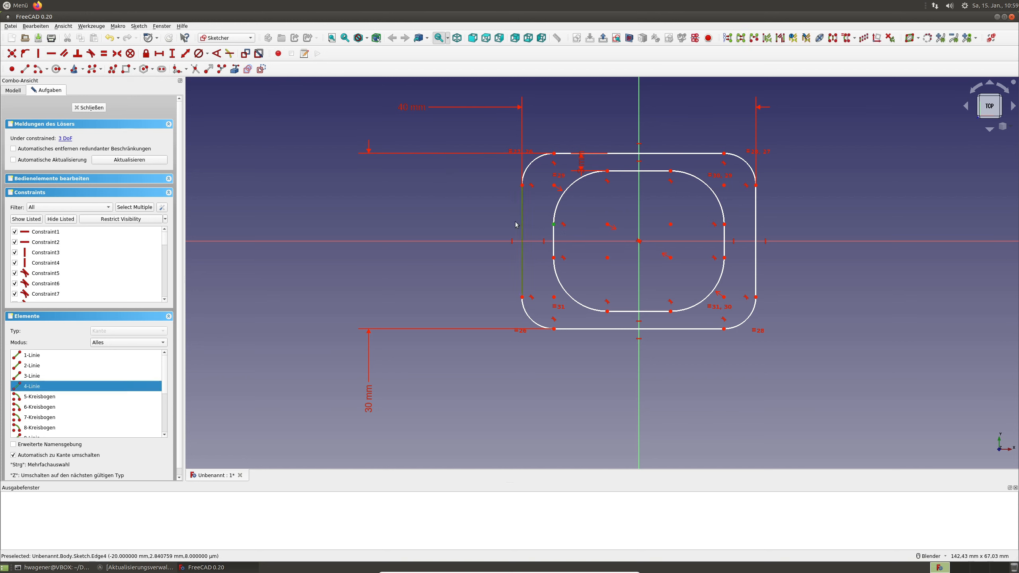
click(186, 53)
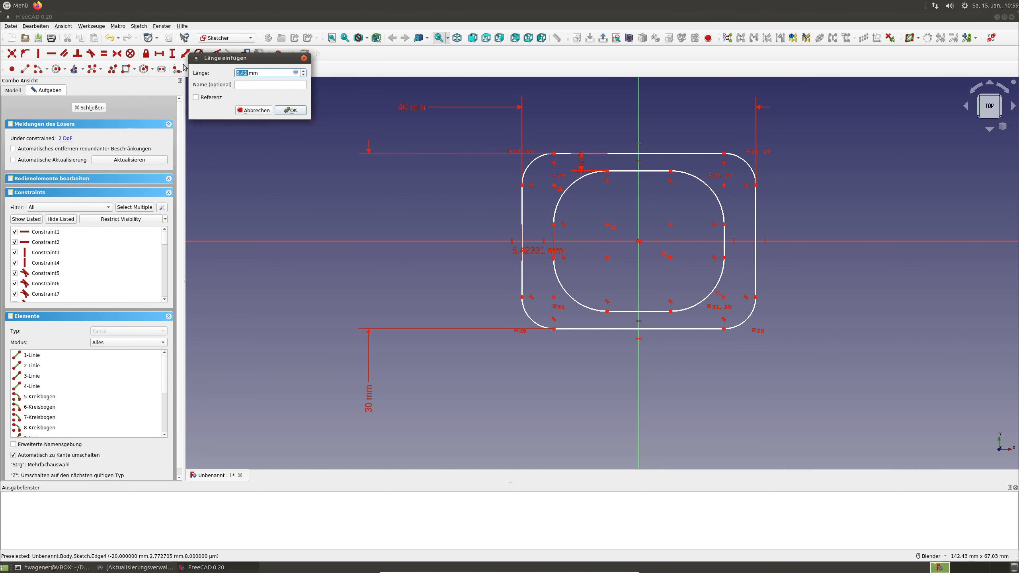
text(3)
key(Return)
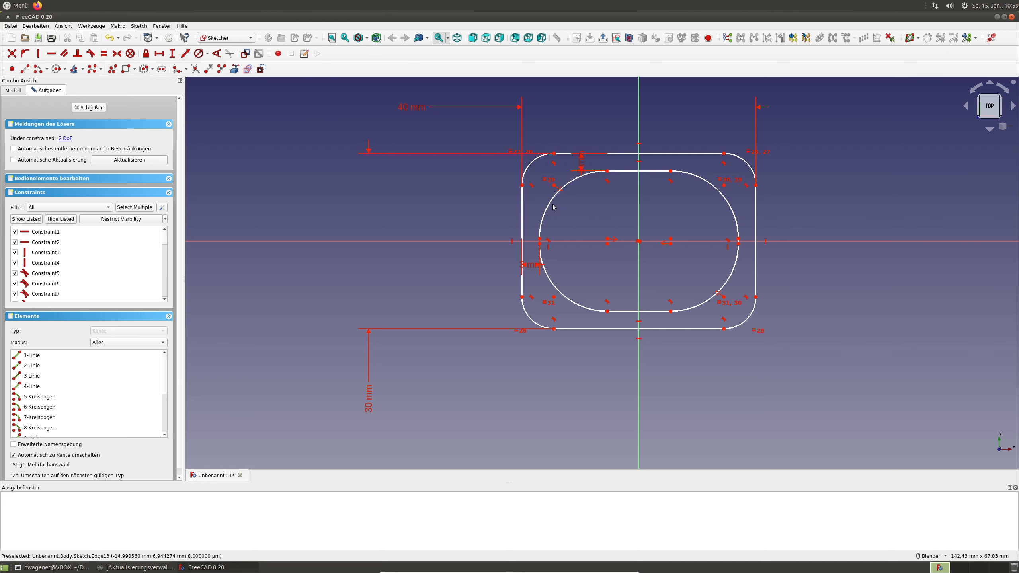
drag(560, 210, 537, 192)
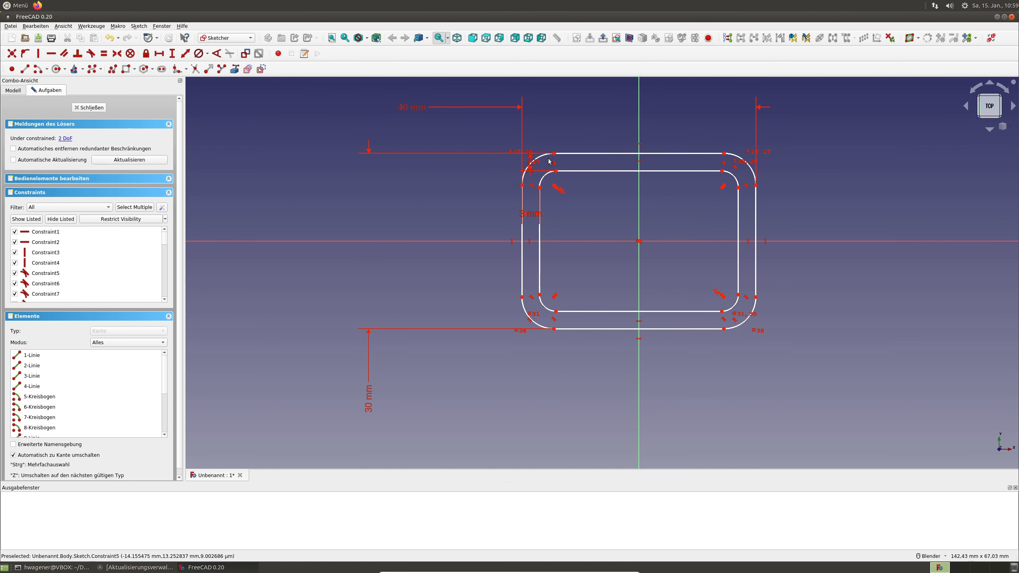
click(532, 158)
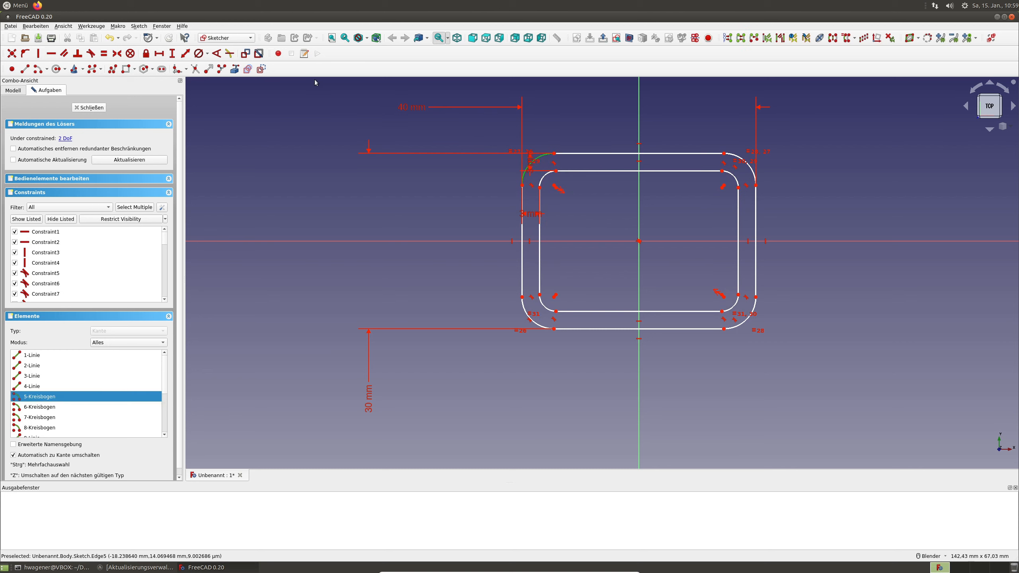
click(198, 54)
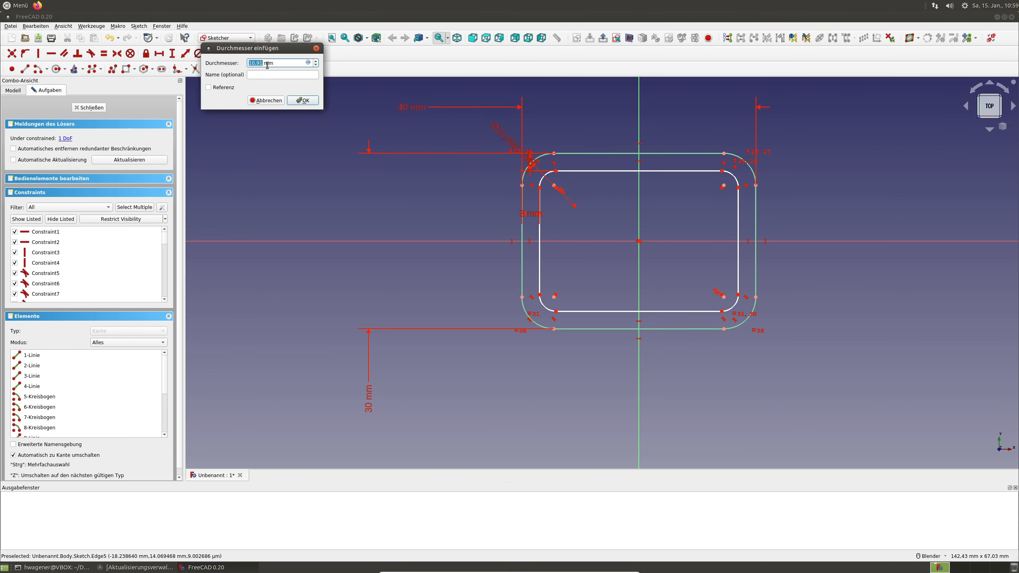
click(265, 100)
Step: Constrain the radius of the outer rectangle's upper-left corner arc to 5 mm
click(208, 56)
click(213, 71)
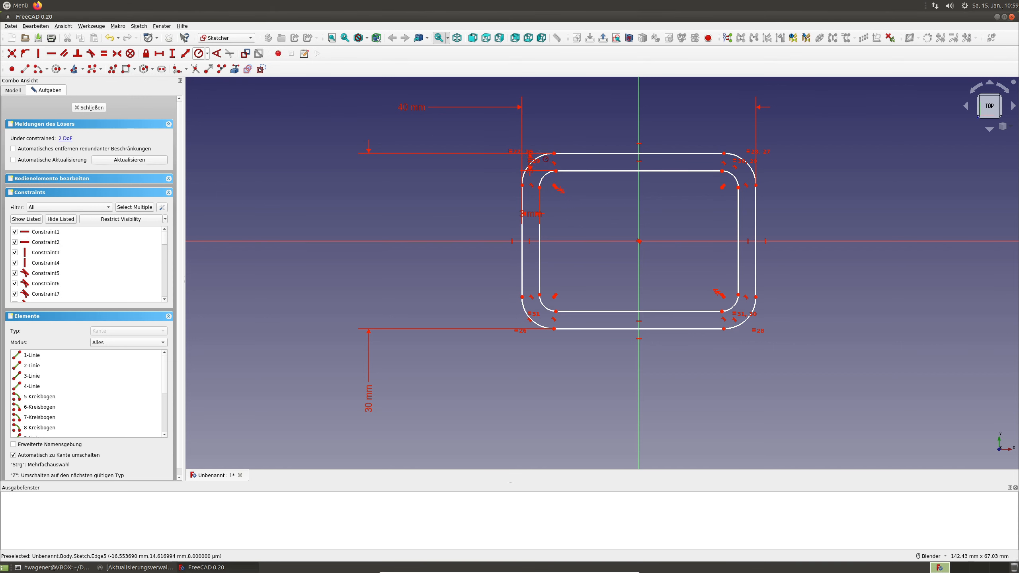
click(532, 160)
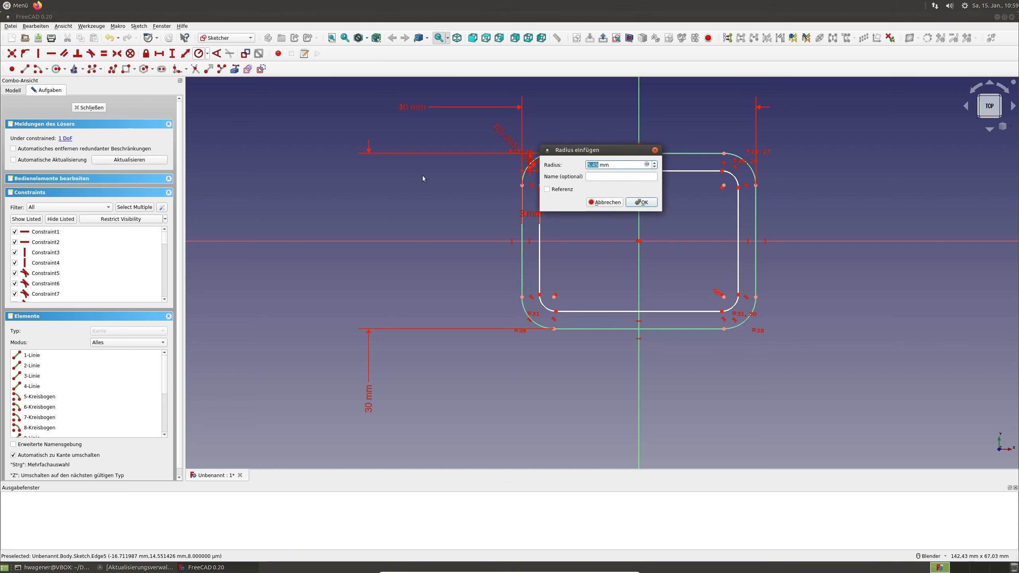
text(5)
key(Return)
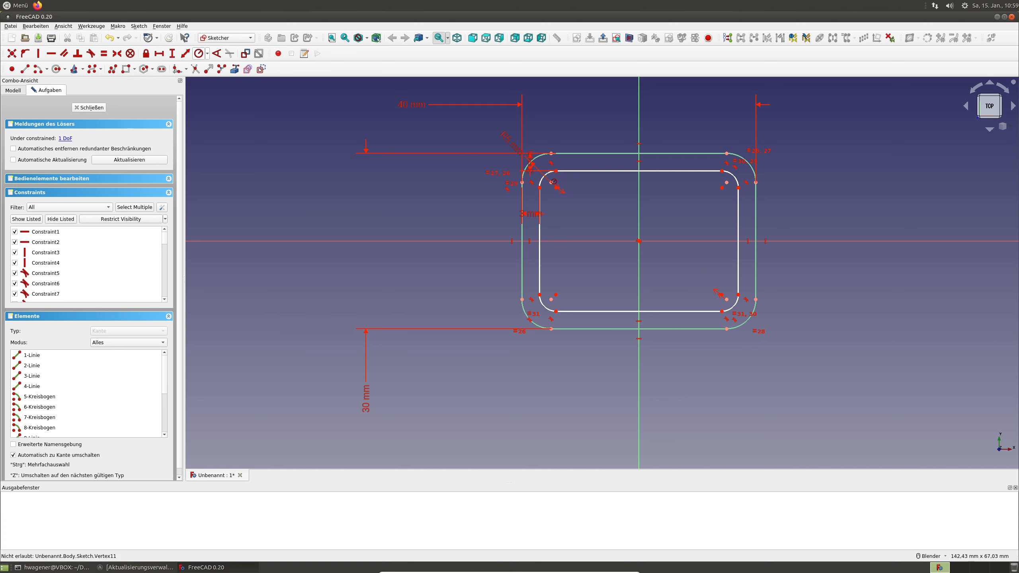
Step: Constrain the radius of the inner rectangle's upper-left corner arc to 2 mm and end the radius constraint command
click(545, 177)
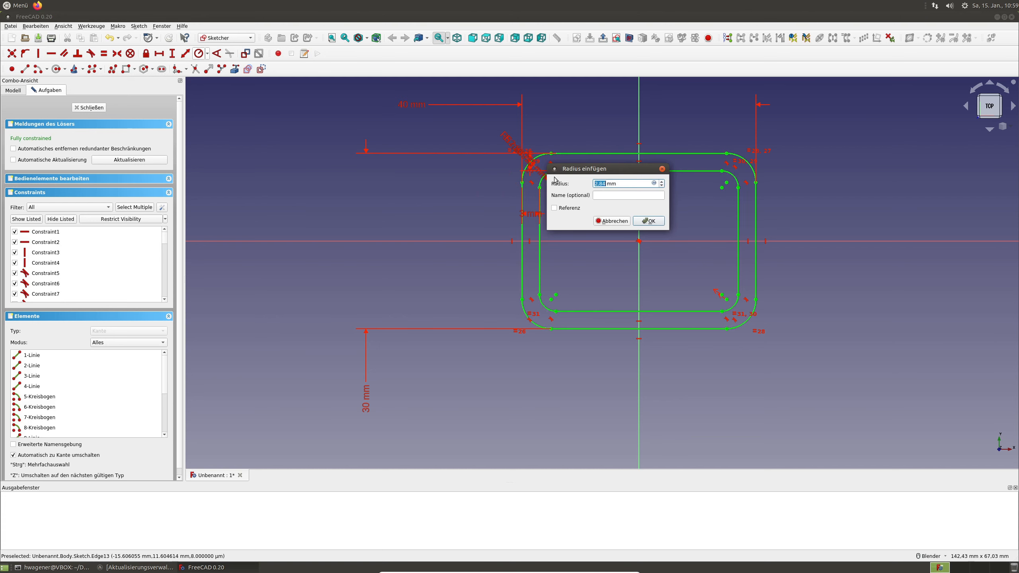
text(2)
key(Return)
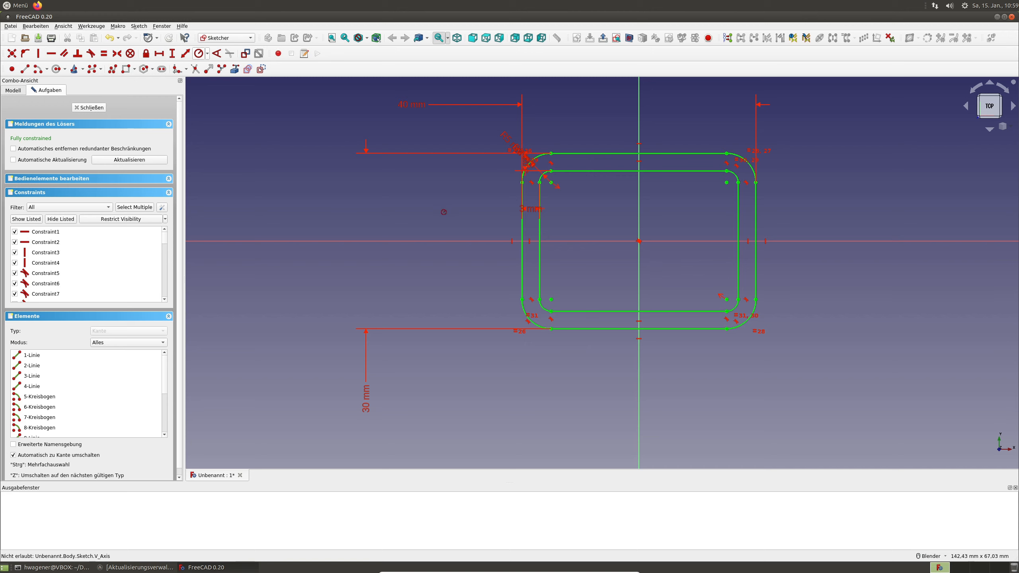
right_click(450, 143)
Step: Move the two corner radius labels and the two 3 mm gap labels clear of the rectangles
drag(504, 139, 539, 100)
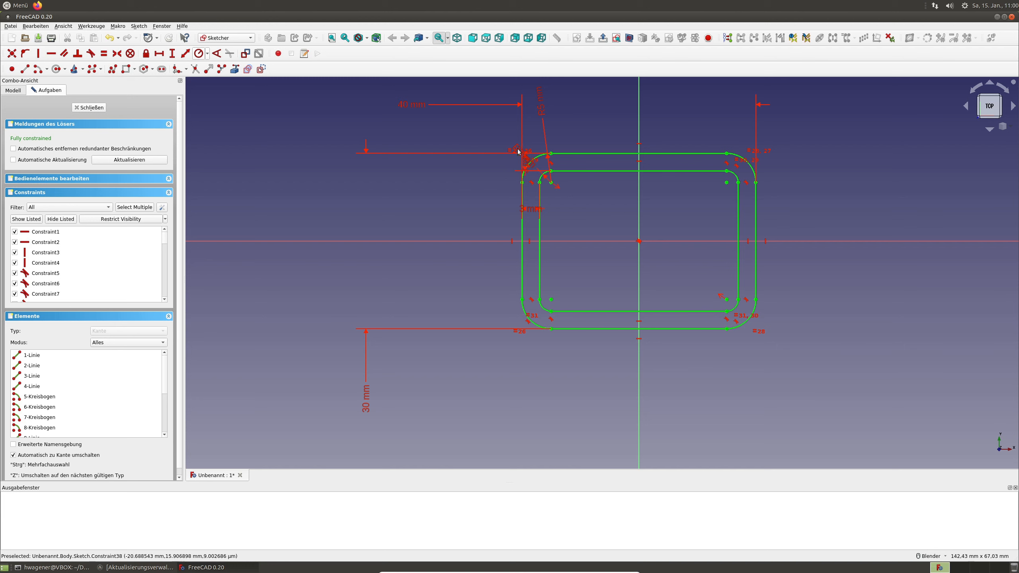
drag(517, 148, 460, 172)
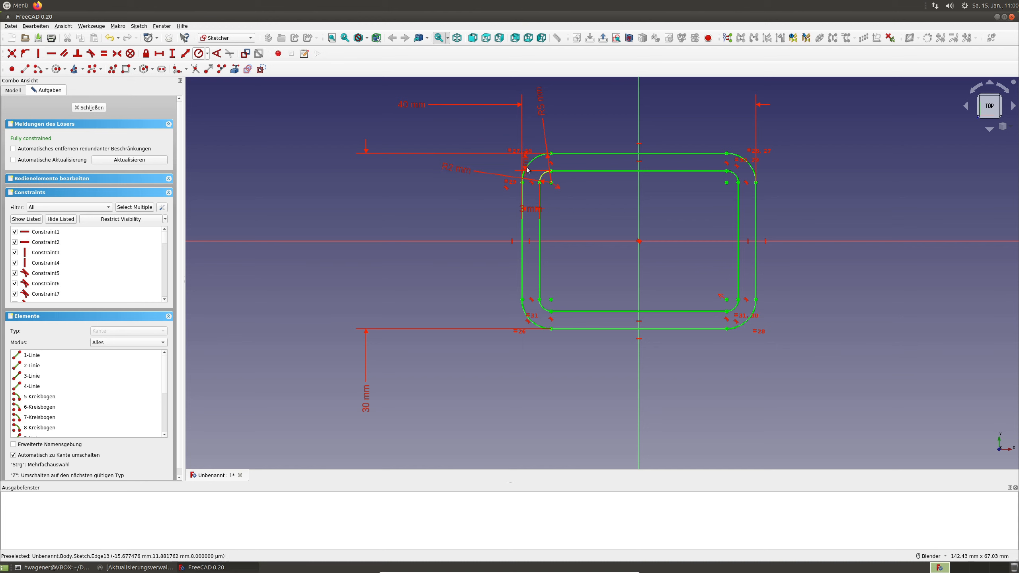
drag(524, 161, 420, 134)
mouse_move(529, 209)
mouse_down()
mouse_move(462, 217)
mouse_move(464, 135)
mouse_up()
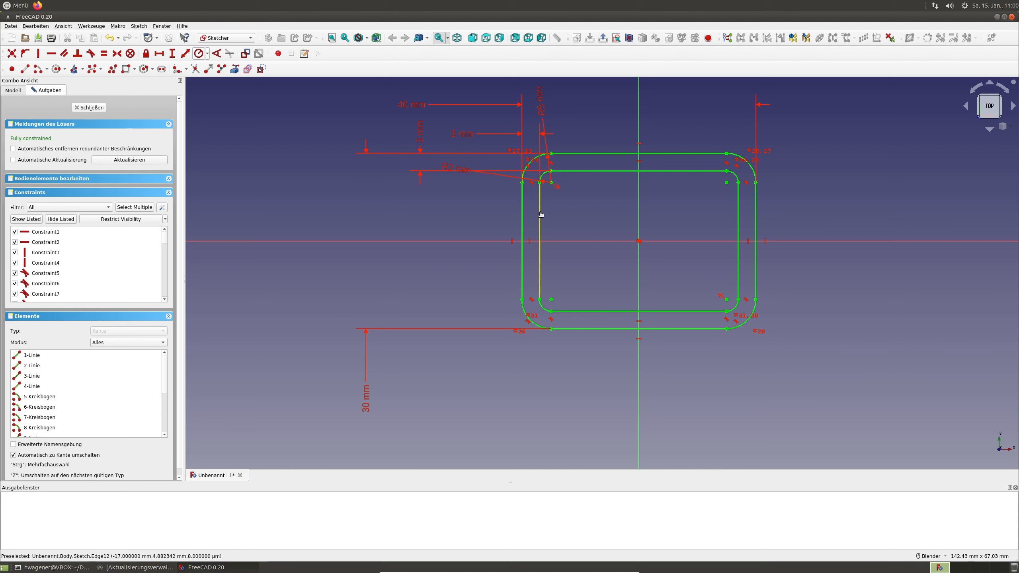
Step: Convert the whole inner rounded rectangle to construction geometry and close the sketch
click(586, 171)
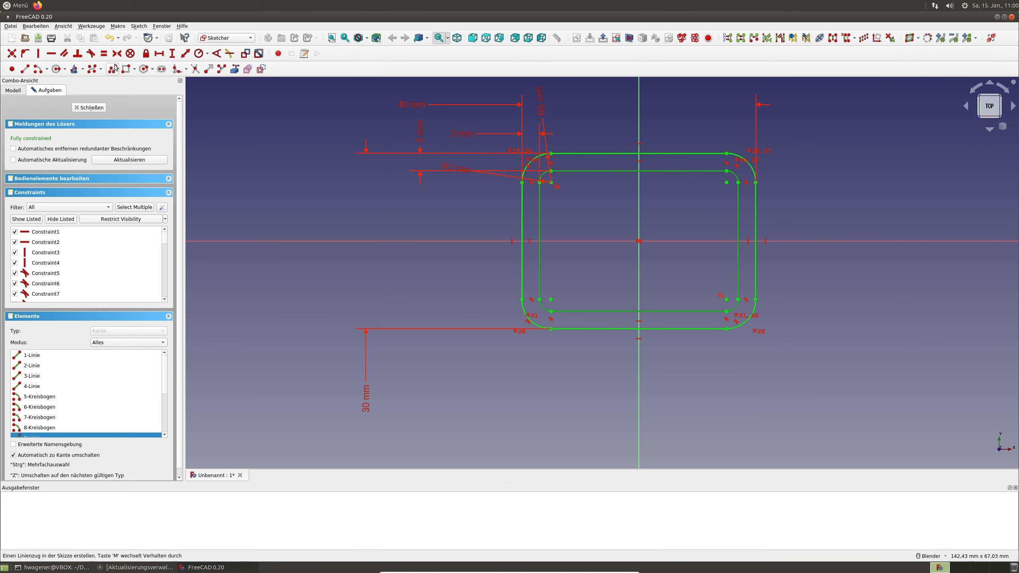
click(261, 69)
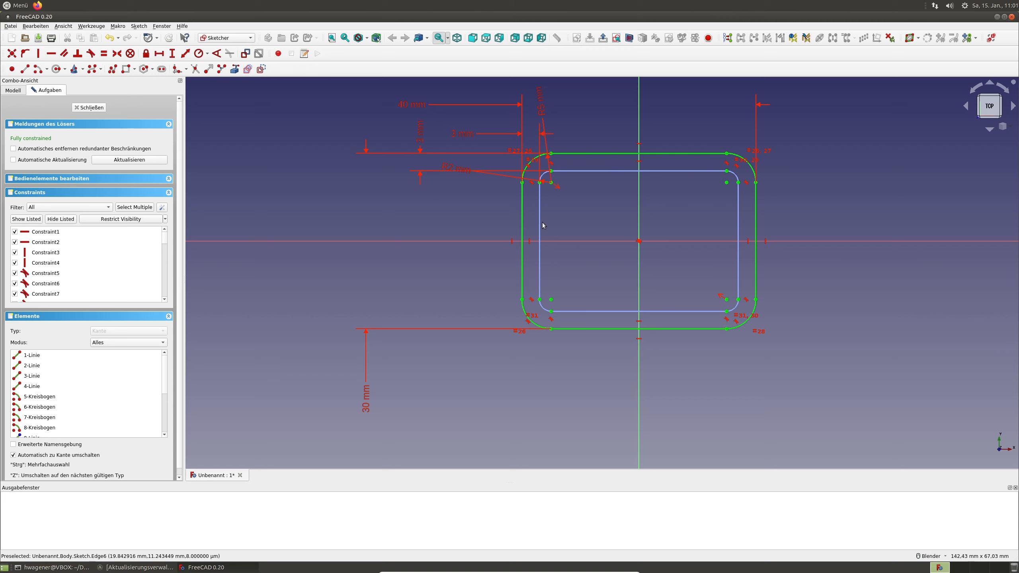
click(92, 107)
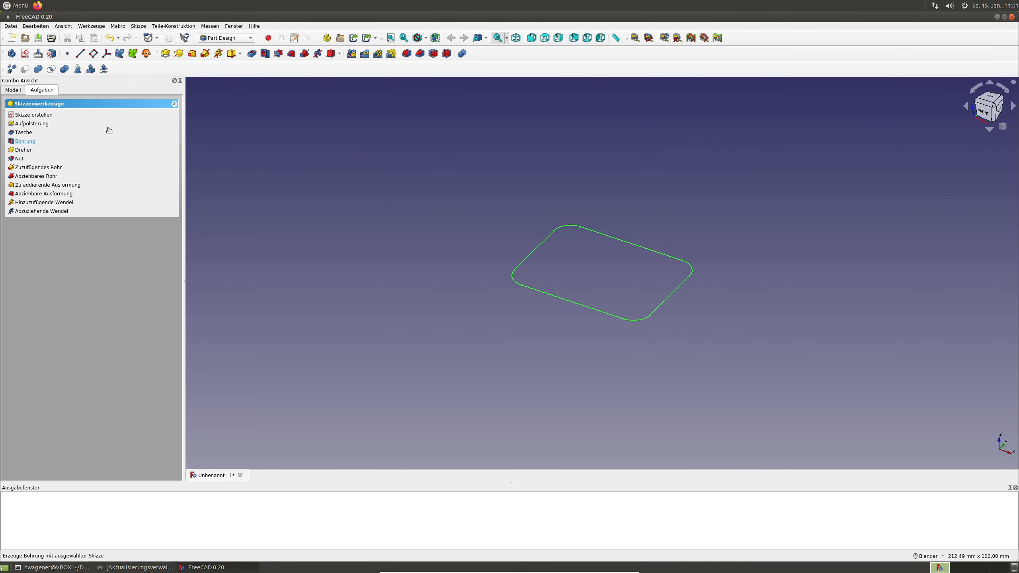
Step: Pad the rounded rectangle sketch with a length of 3 mm
click(17, 91)
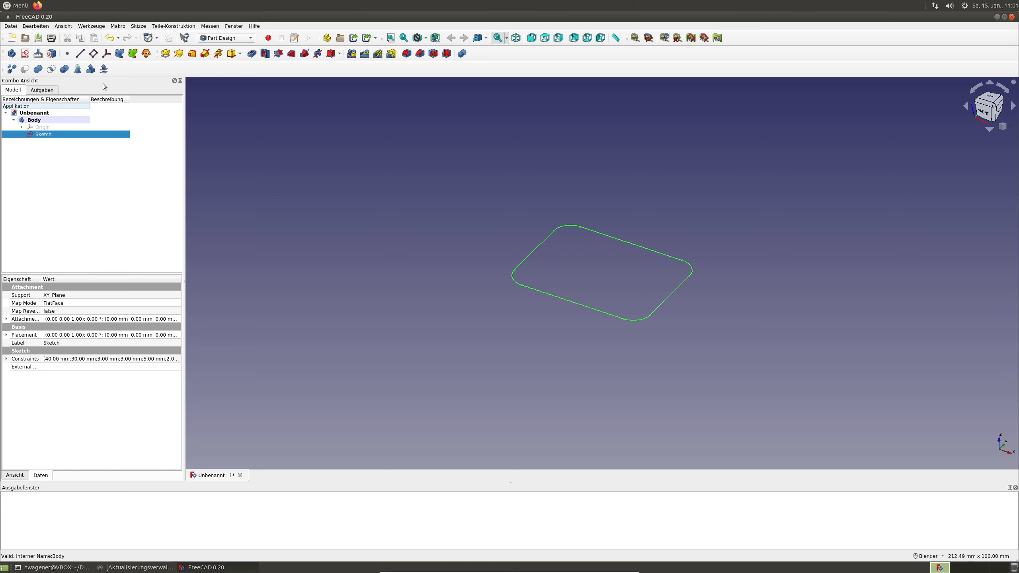
click(165, 53)
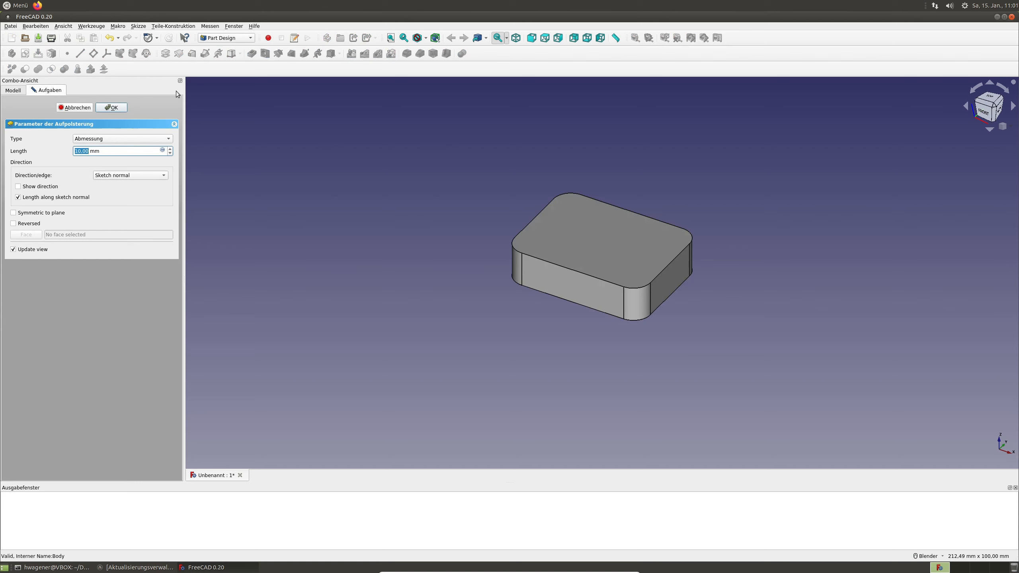
text(3)
key(Return)
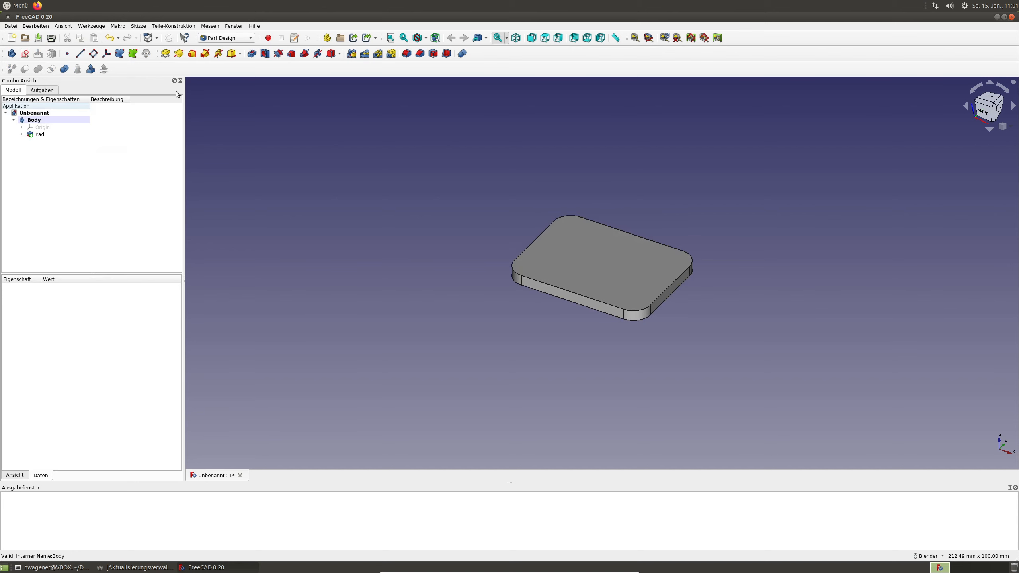
Step: Change the pad's length to 2 mm
double_click(35, 135)
text(2)
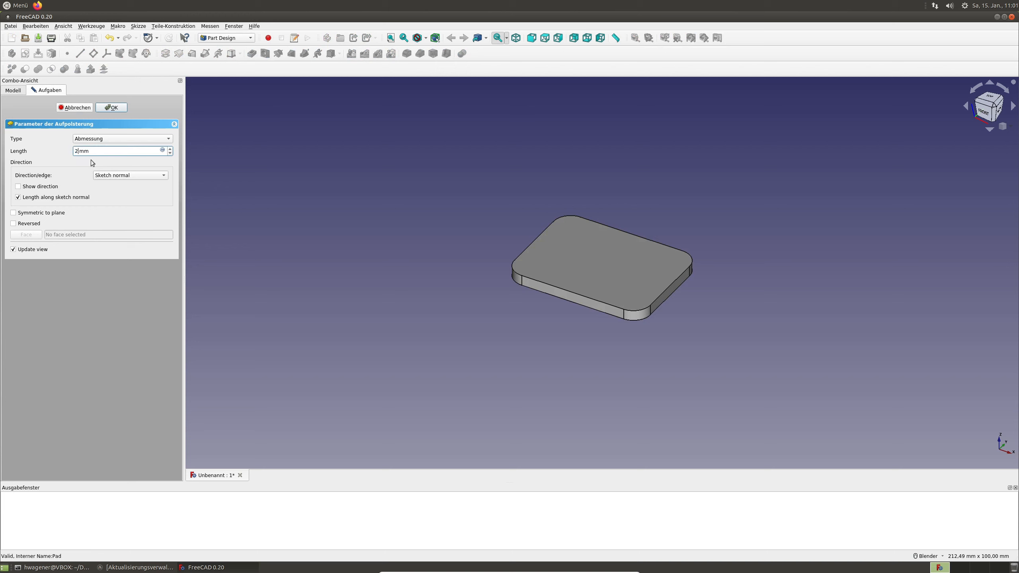
key(Return)
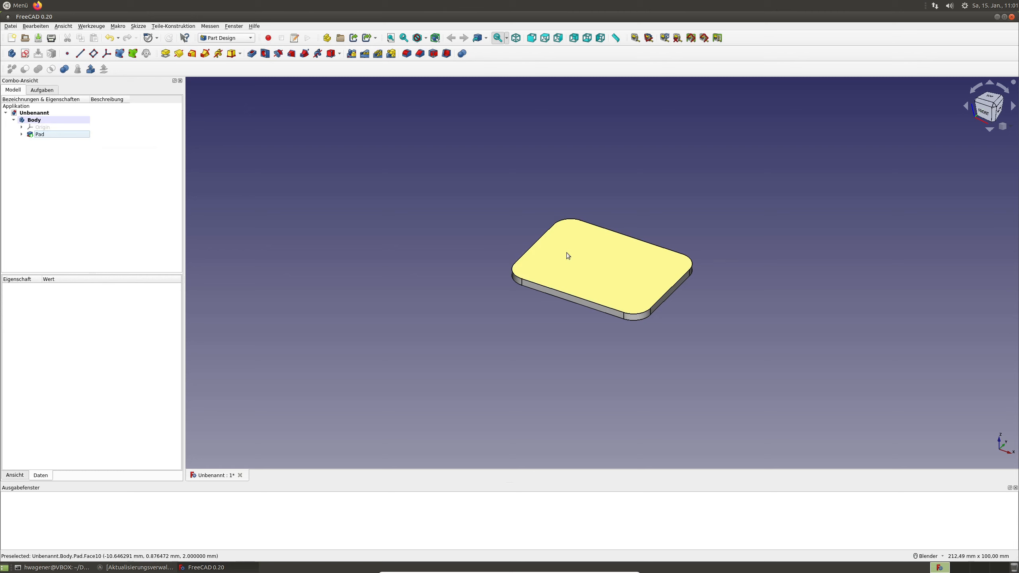
click(593, 257)
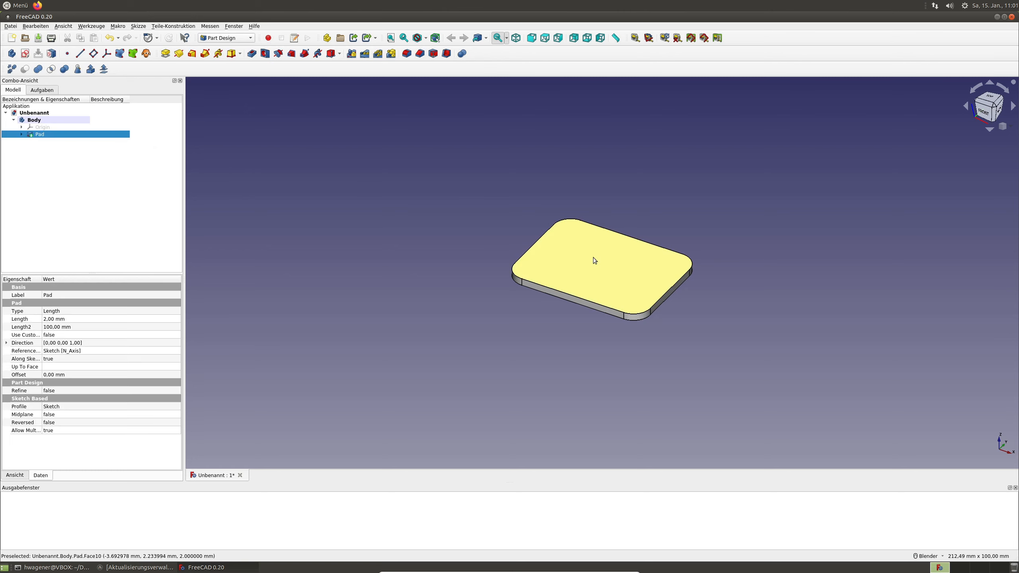
click(345, 188)
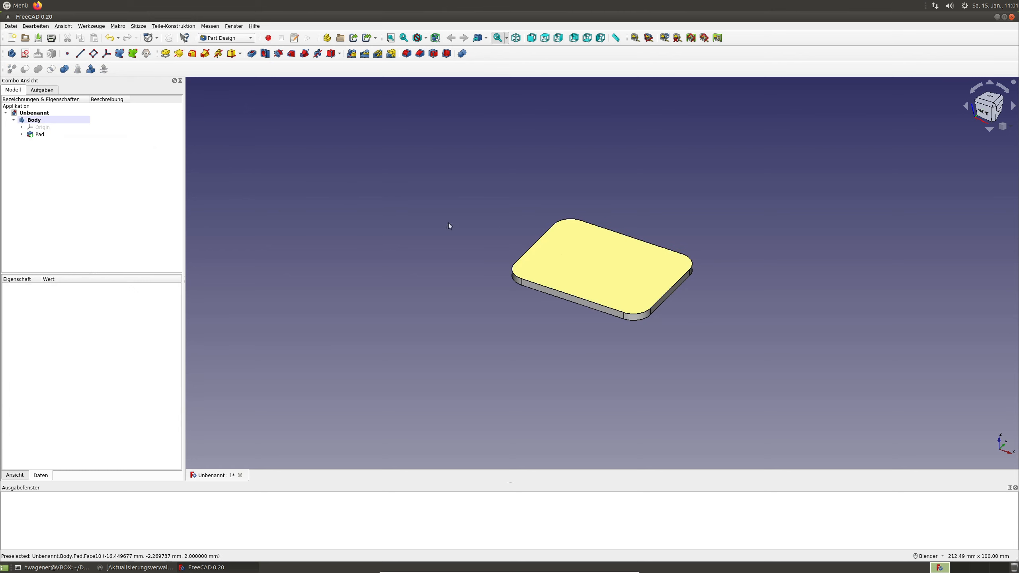
Step: Duplicate the pad's sketch without its XY_Plane dependency and move the copy into the Body
click(21, 135)
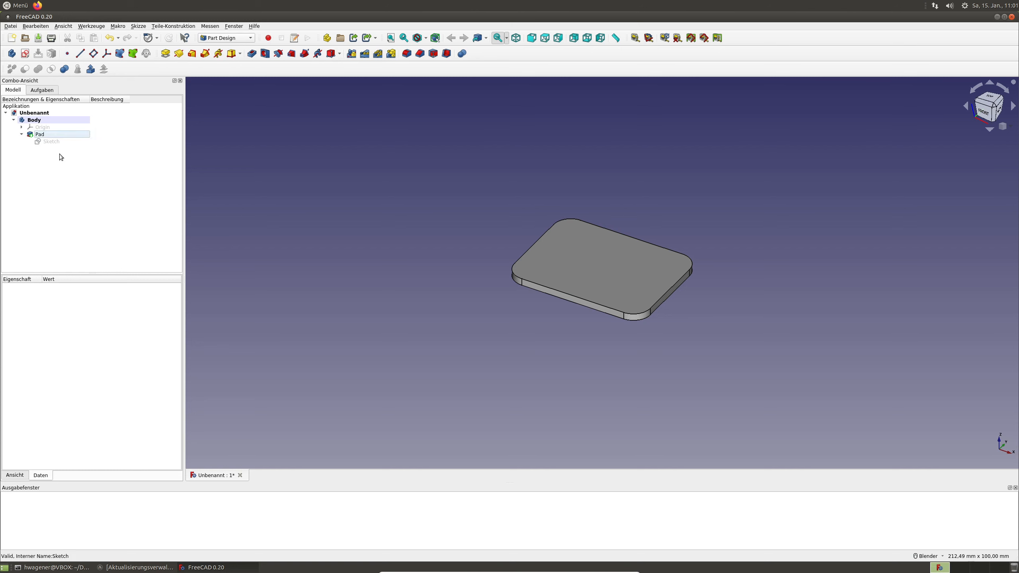
click(52, 143)
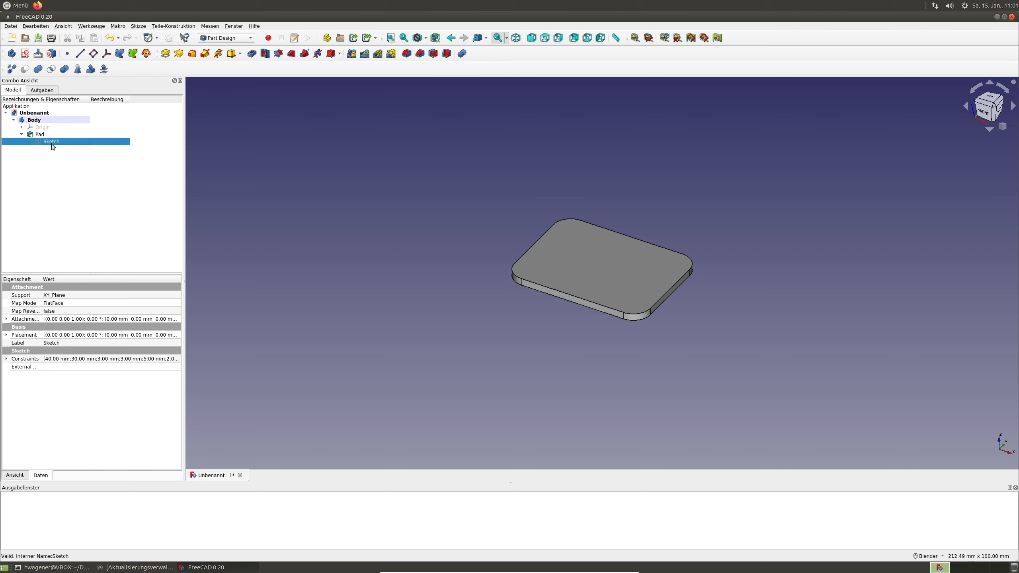
key(ctrl+e)
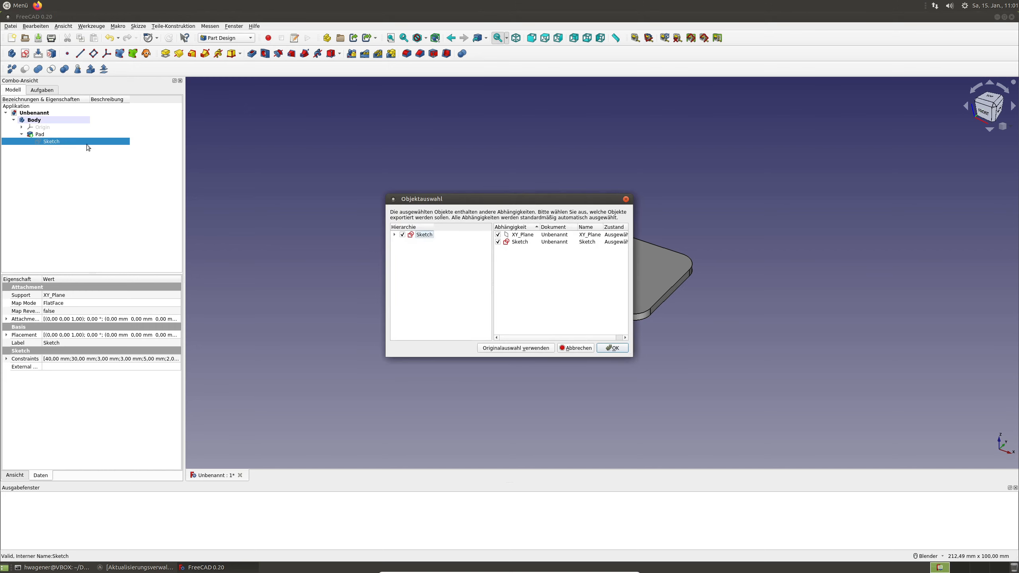
click(394, 235)
click(410, 242)
click(613, 347)
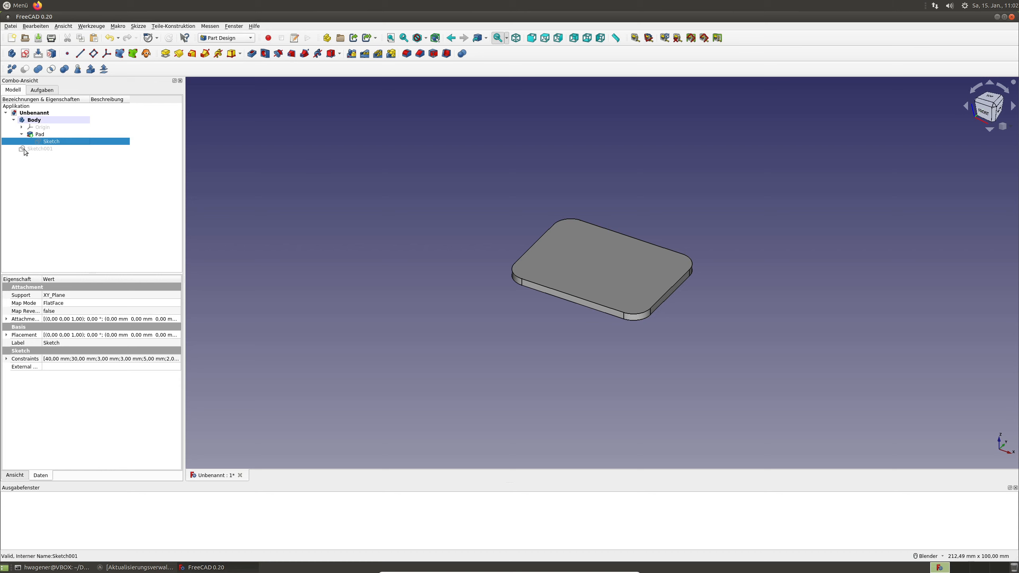
drag(35, 150, 41, 121)
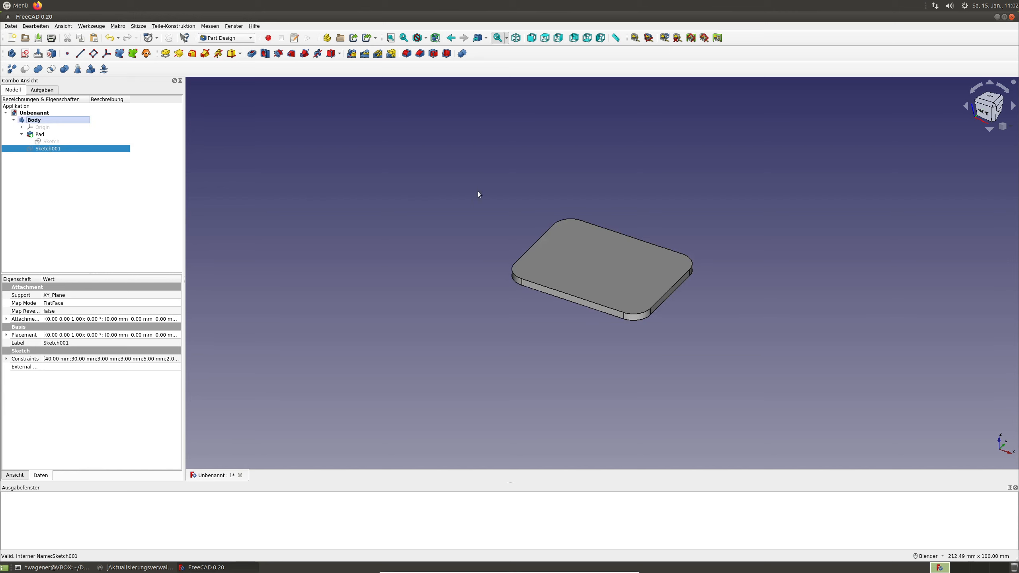
Step: Attach the duplicated sketch Sketch001 to the plate's upper face using the FlatFace method
click(565, 240)
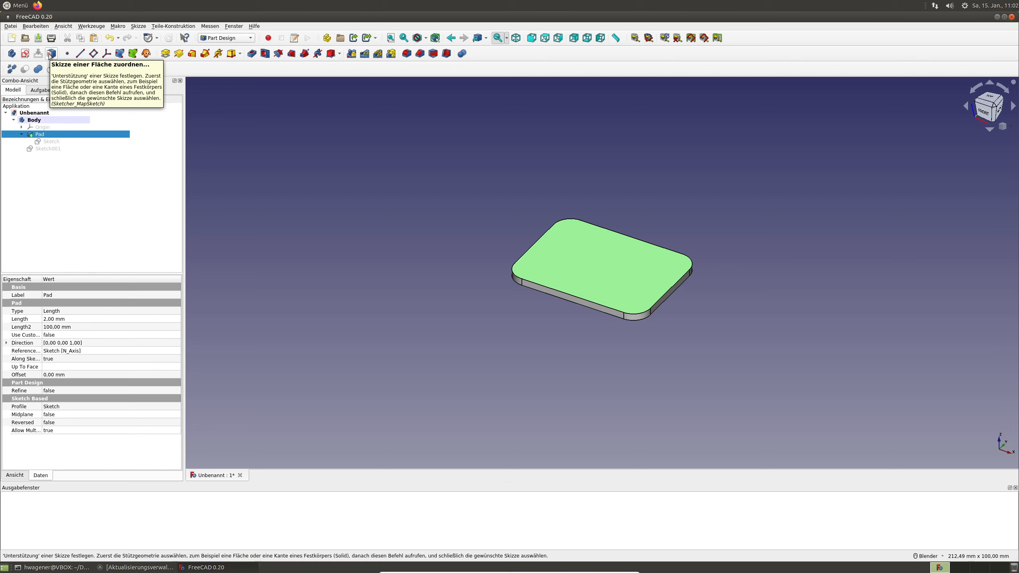
click(50, 56)
click(496, 280)
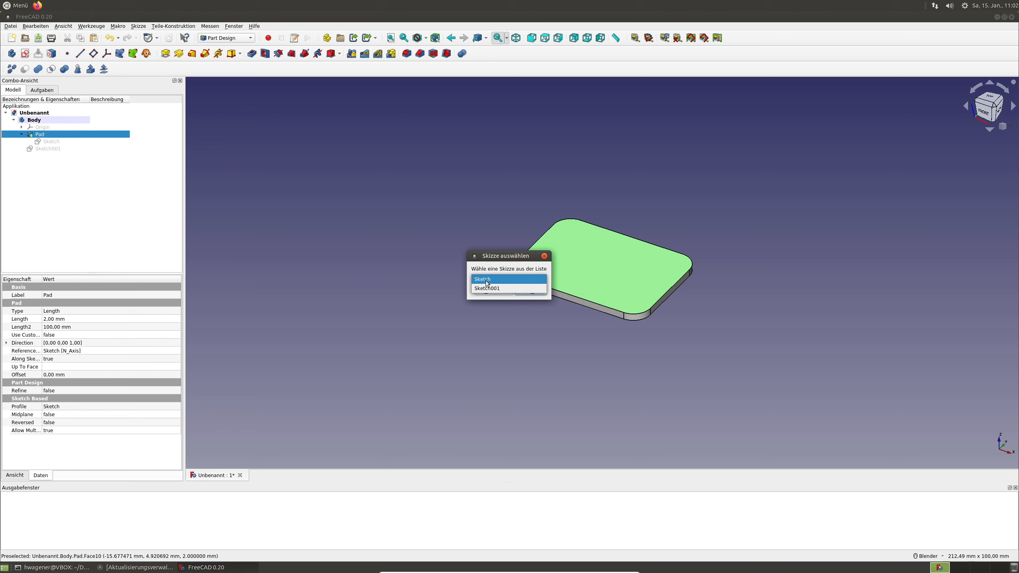
click(488, 290)
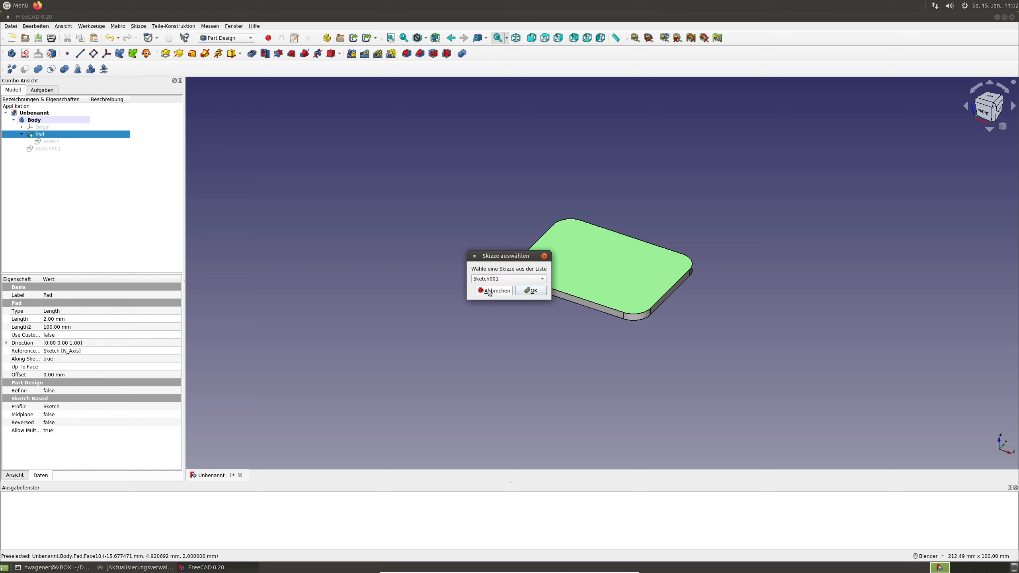
click(529, 293)
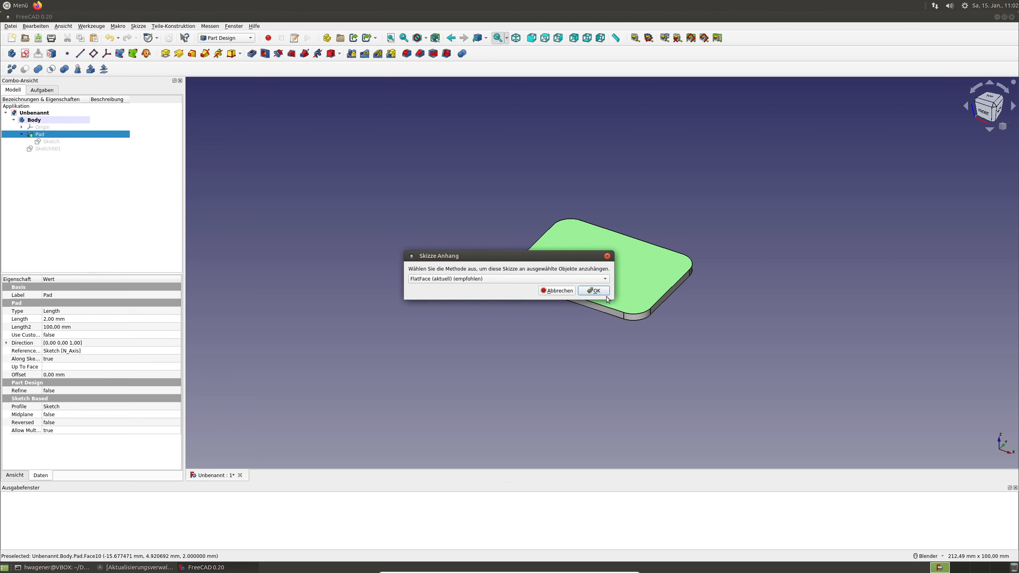
click(592, 290)
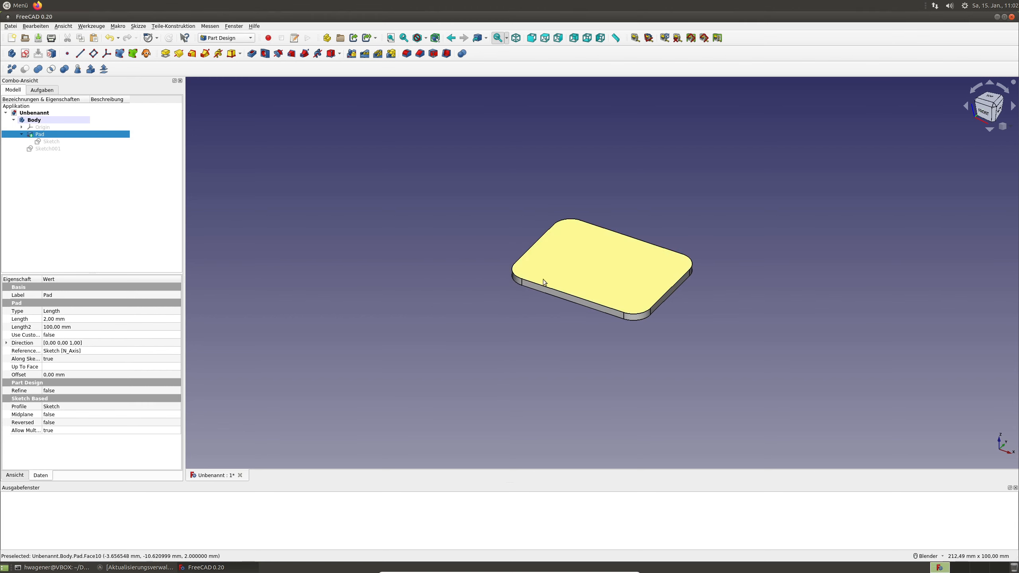
click(49, 149)
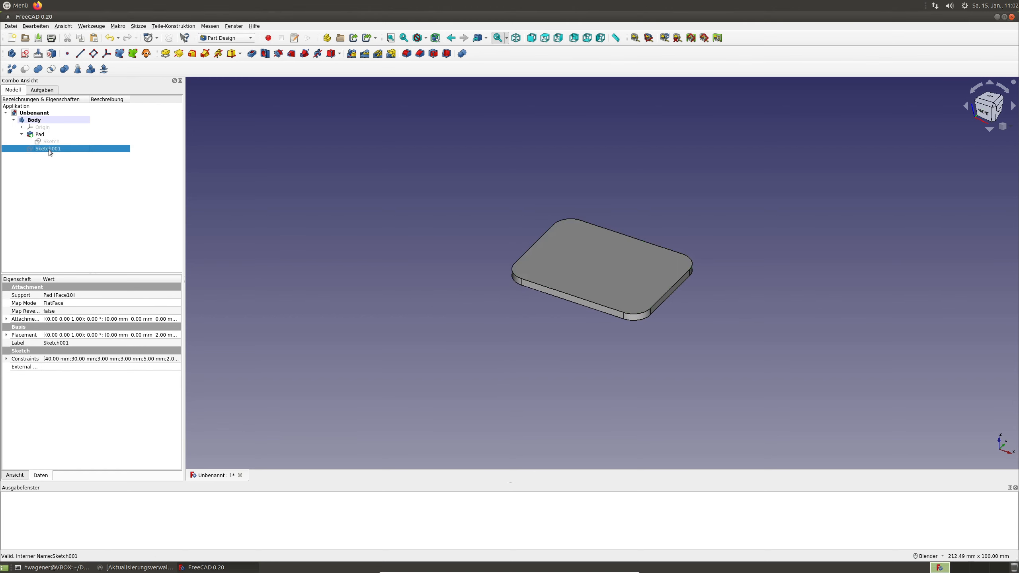
Step: Convert the inner rounded rectangle in Sketch001 from construction to normal geometry and close the sketch
double_click(49, 150)
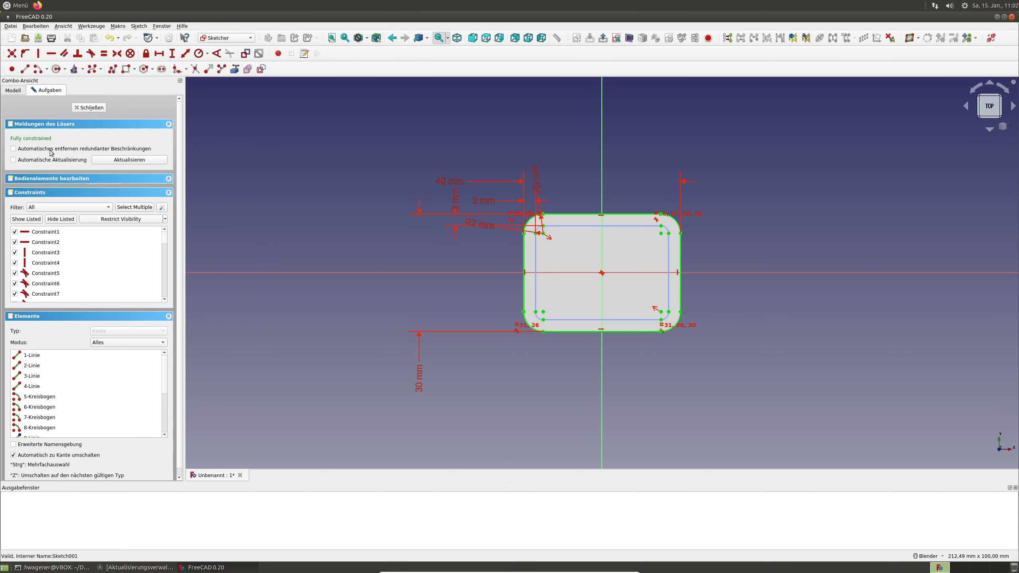
click(578, 227)
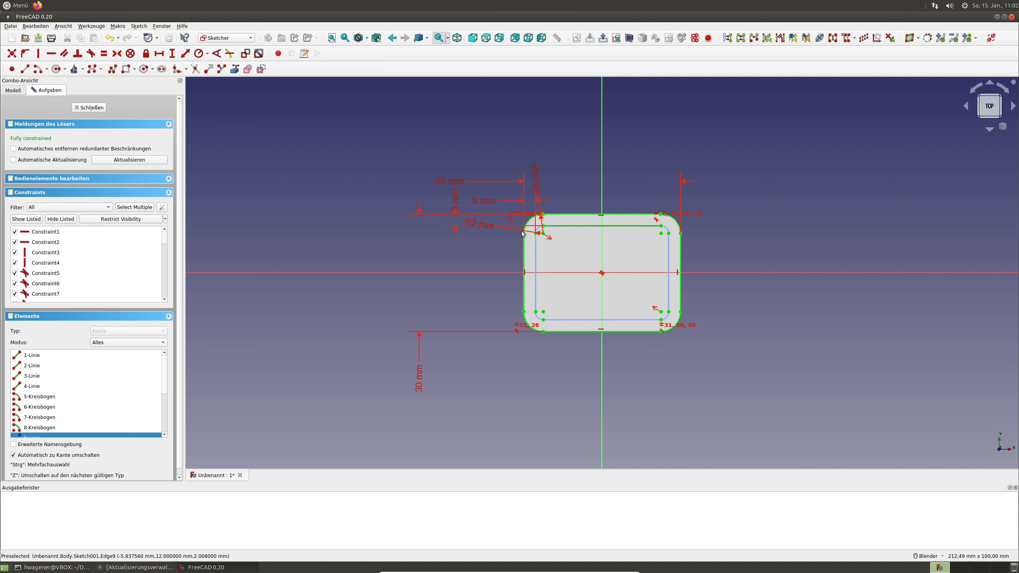
scroll(539, 233, up, 2)
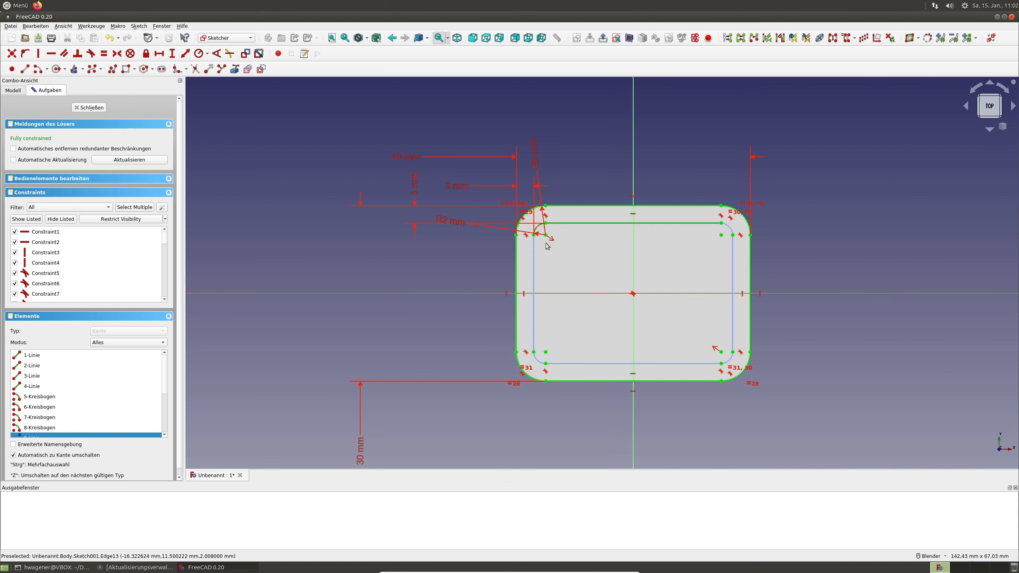
click(534, 271)
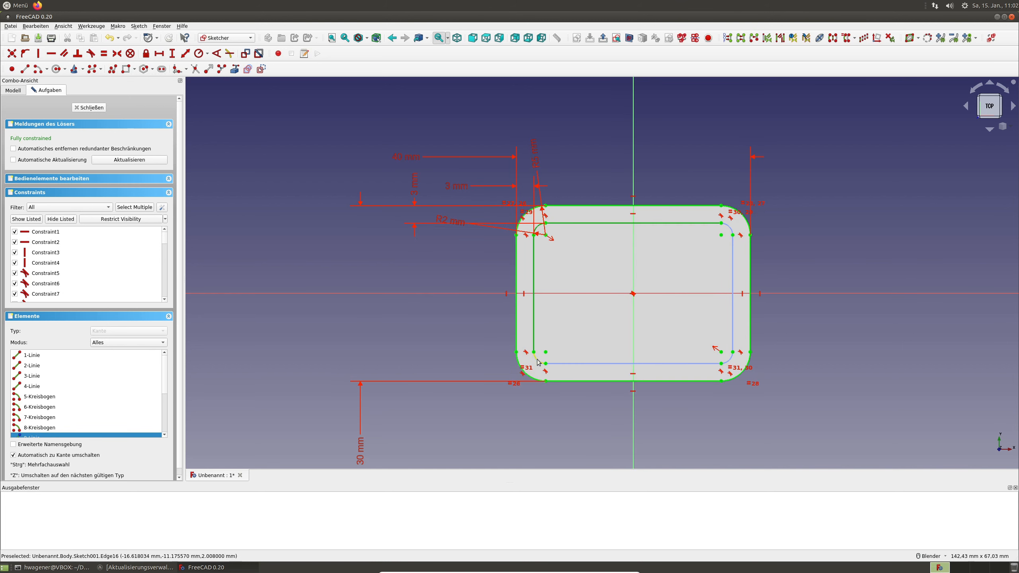
click(541, 362)
click(577, 364)
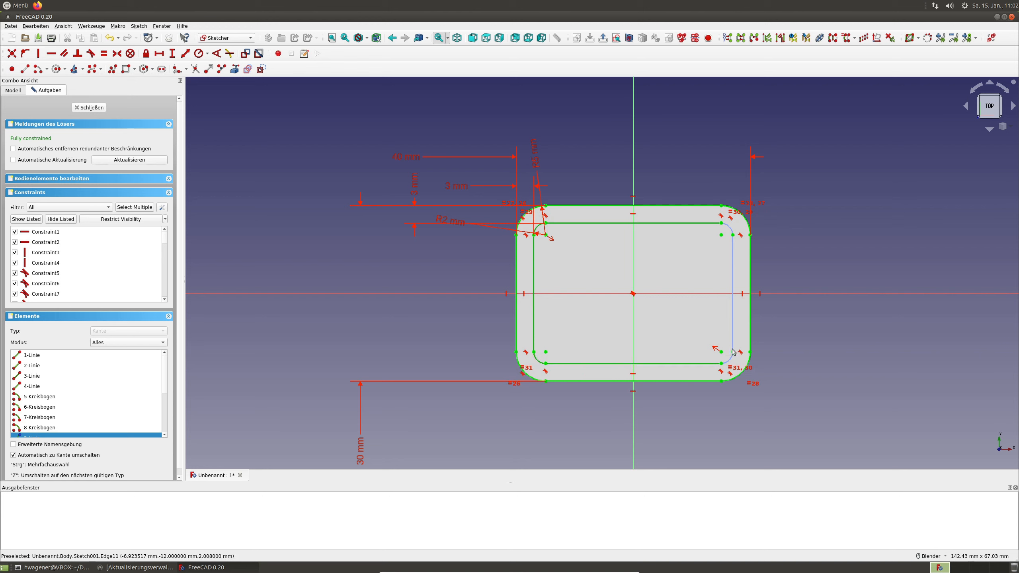
click(728, 360)
click(733, 341)
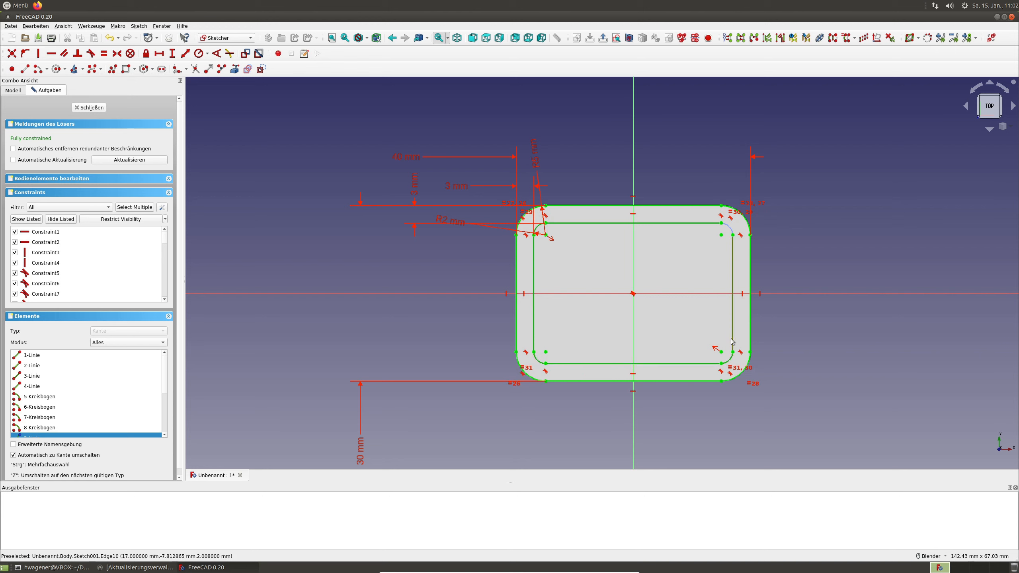
click(731, 232)
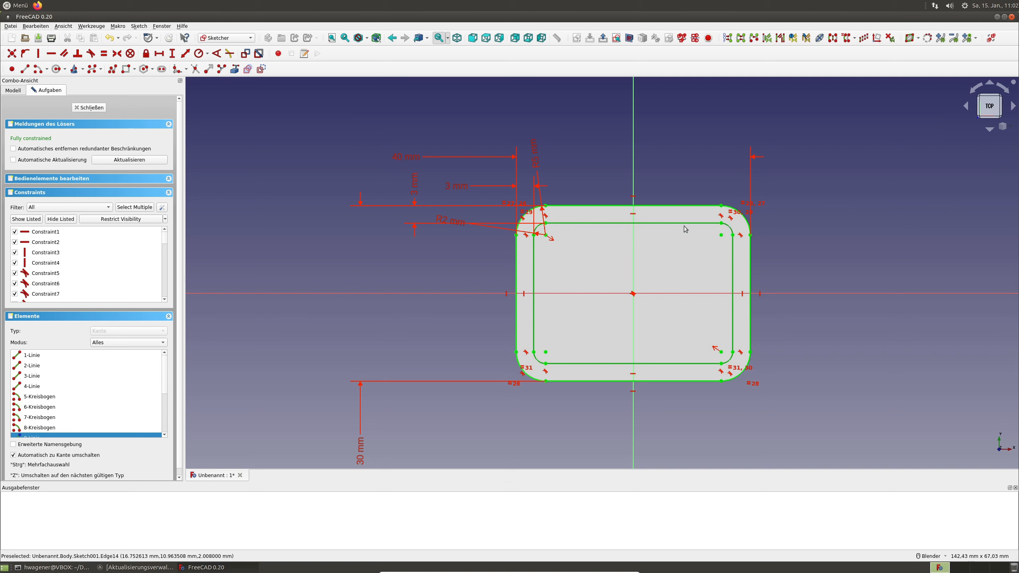
click(261, 70)
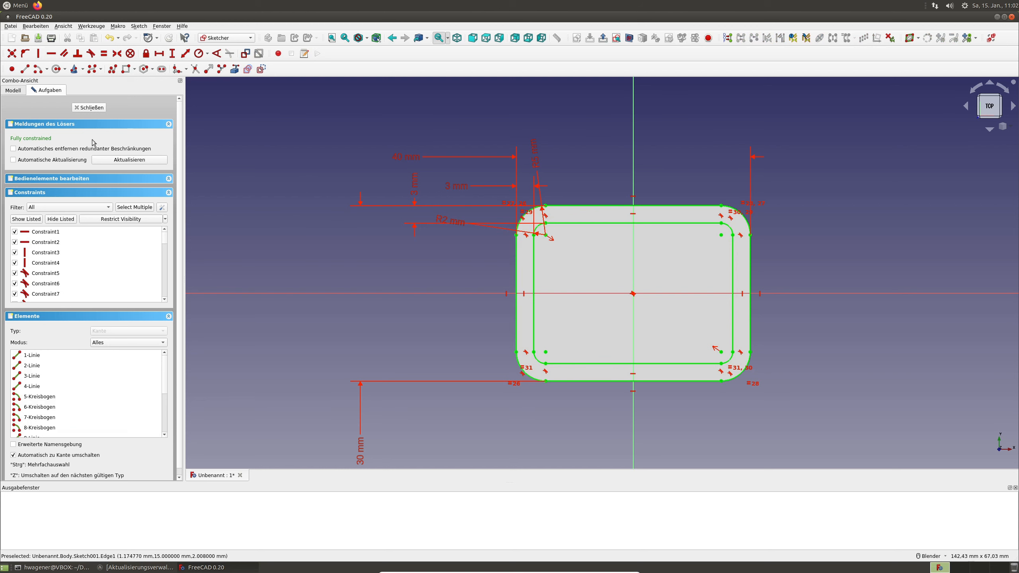
click(90, 108)
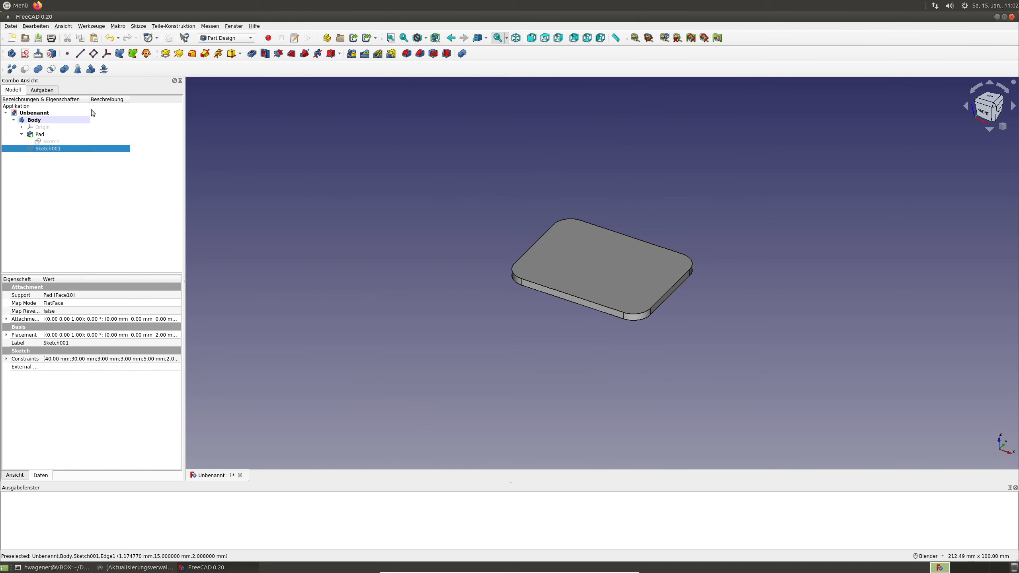
Step: Make Sketch001 visible and pad its ring profile 10 mm upward to form the walls on the plate
key(space)
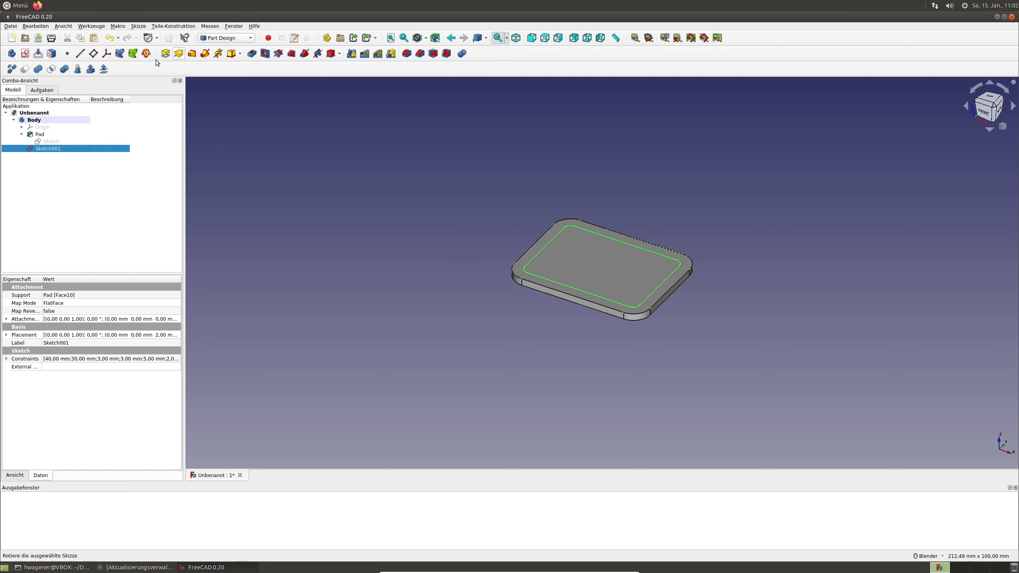
click(165, 54)
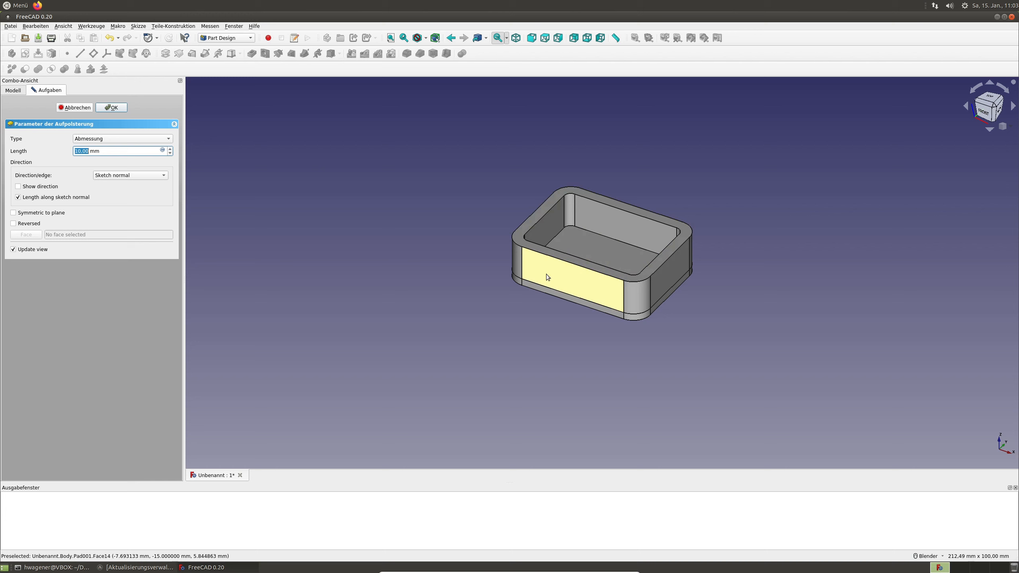
click(118, 109)
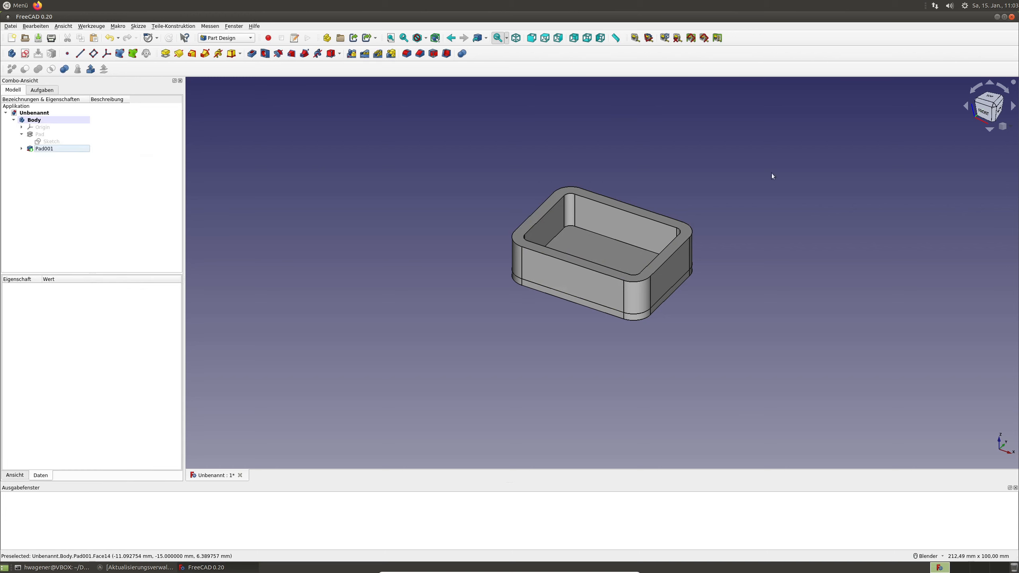
mouse_move(521, 165)
middle_down()
mouse_move(559, 200)
mouse_move(566, 170)
mouse_move(525, 161)
middle_up()
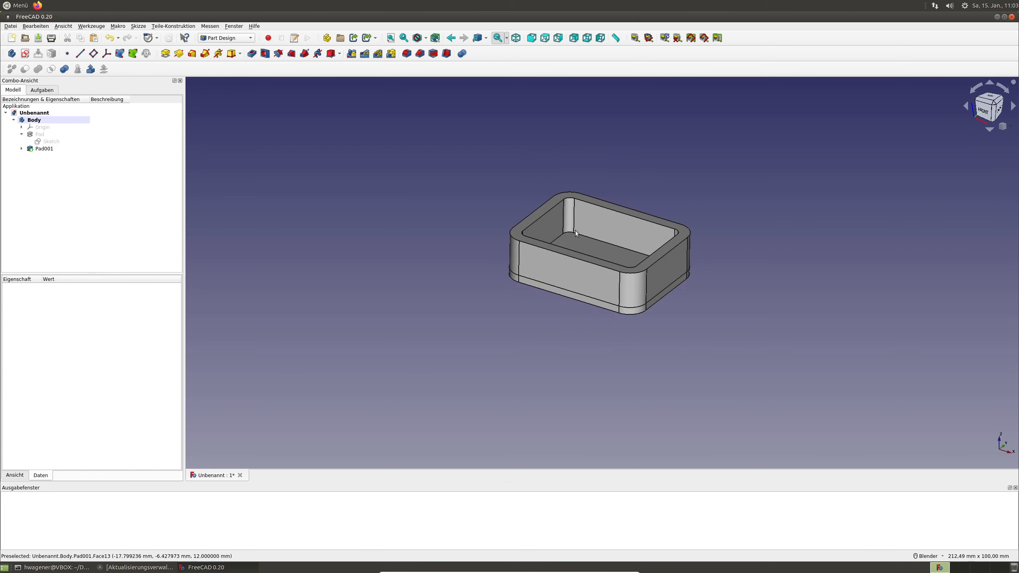
middle_drag(711, 271, 761, 268)
middle_drag(510, 233, 503, 271)
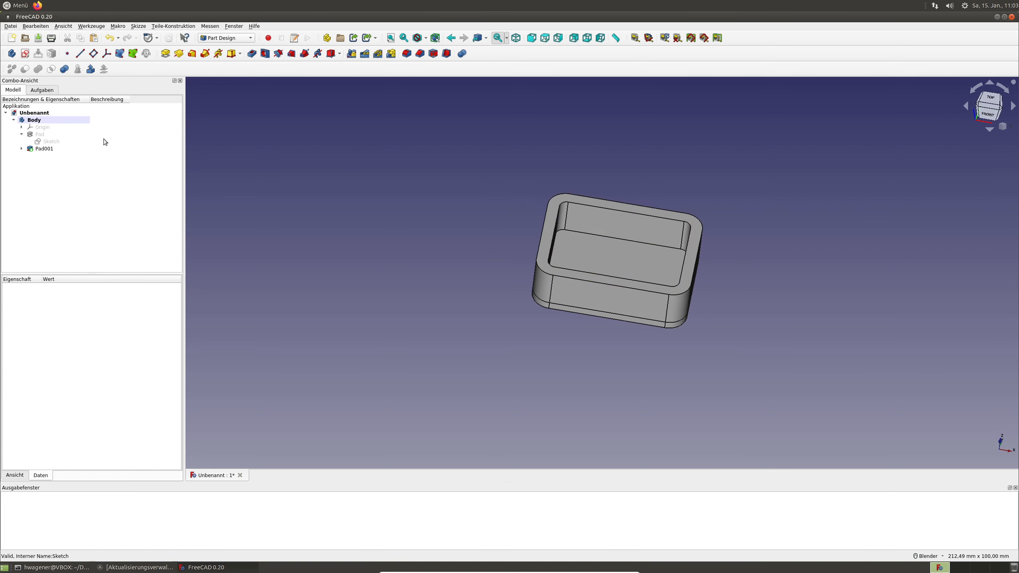
Step: Rename the box's body as Gehaeuse
click(46, 124)
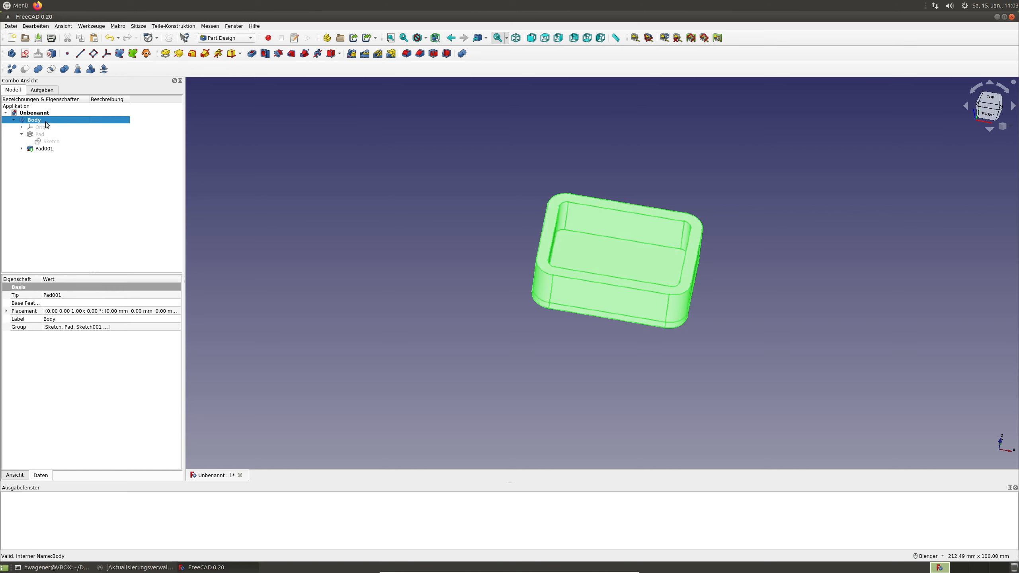
click(46, 123)
text(Gehaeuse)
key(Return)
click(262, 116)
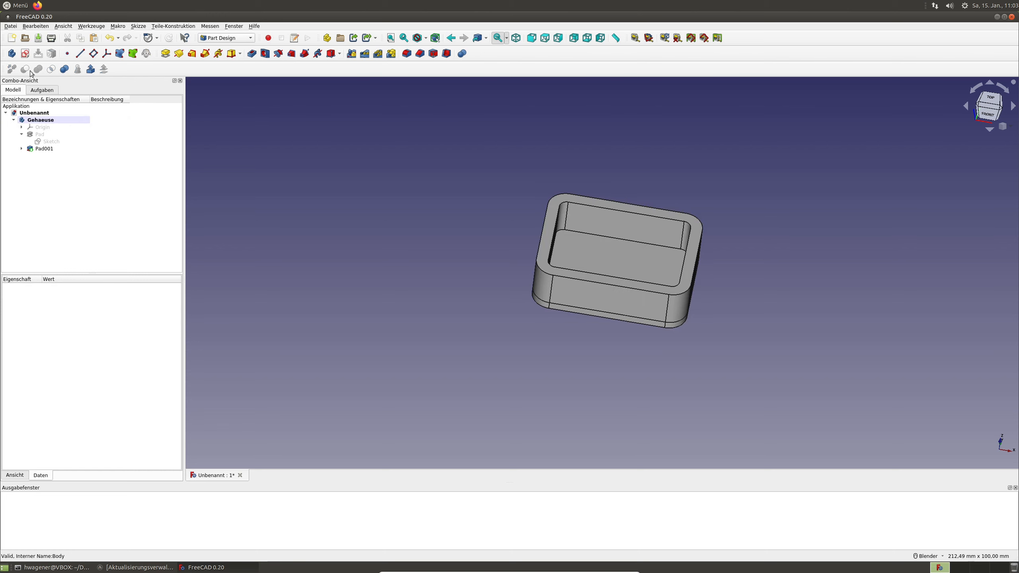
Step: Create a second body in the document and name it Deckel
click(12, 54)
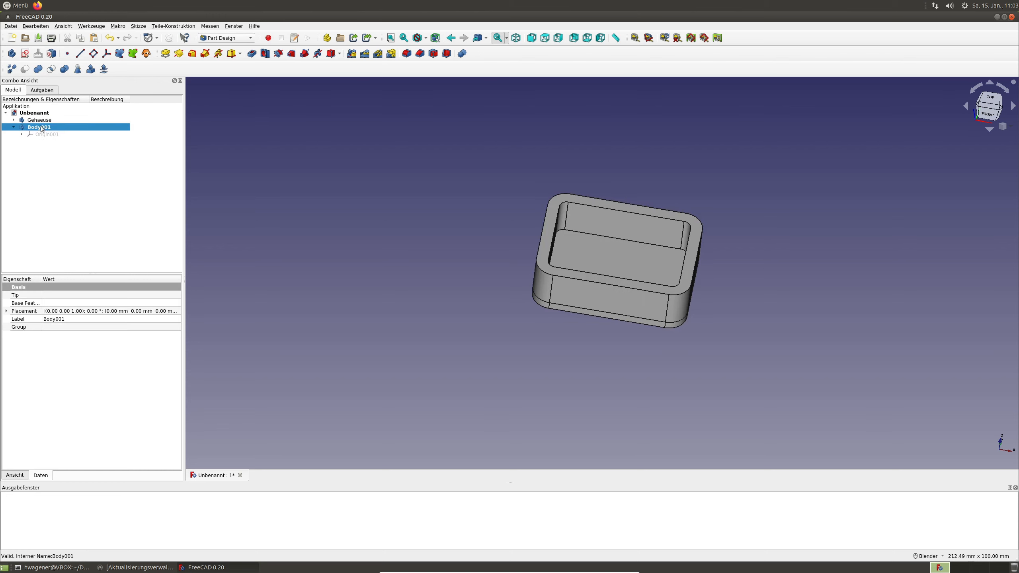
key(F2)
text(Deckel)
key(Return)
Step: Show the Deckel body's origin planes and axes, and select the Deckel body
click(42, 135)
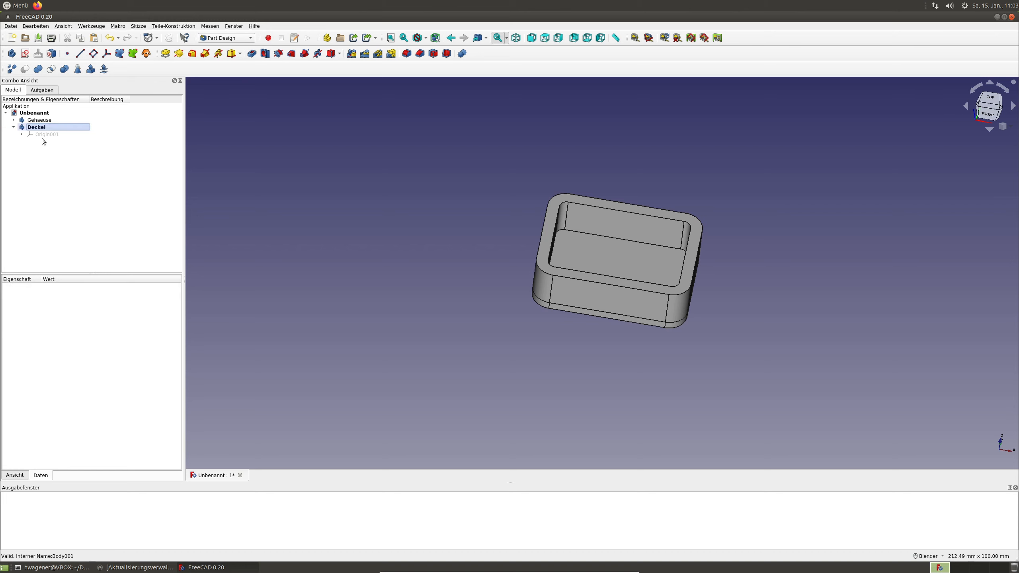
key(space)
middle_drag(399, 228, 355, 223)
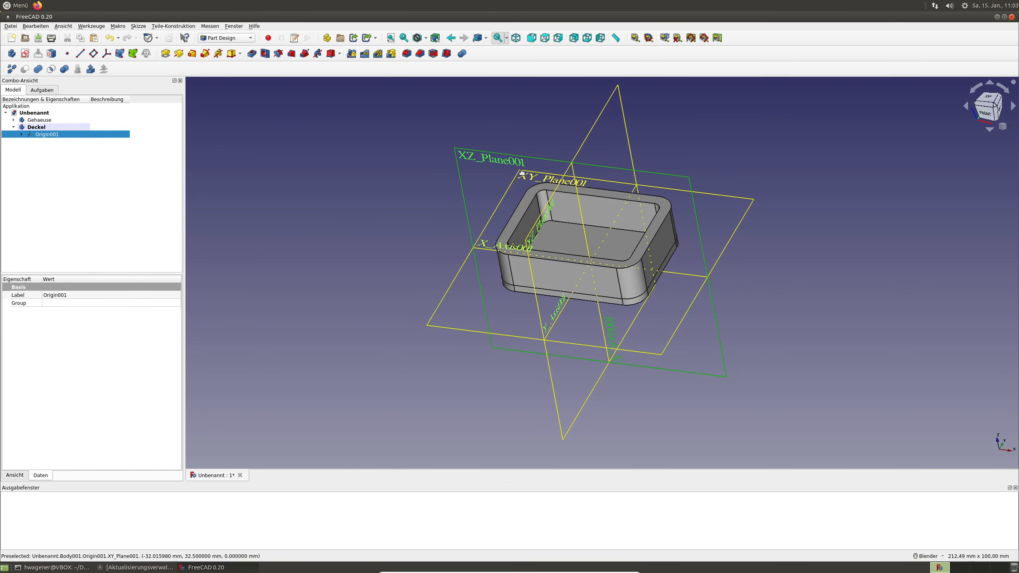
key(Up)
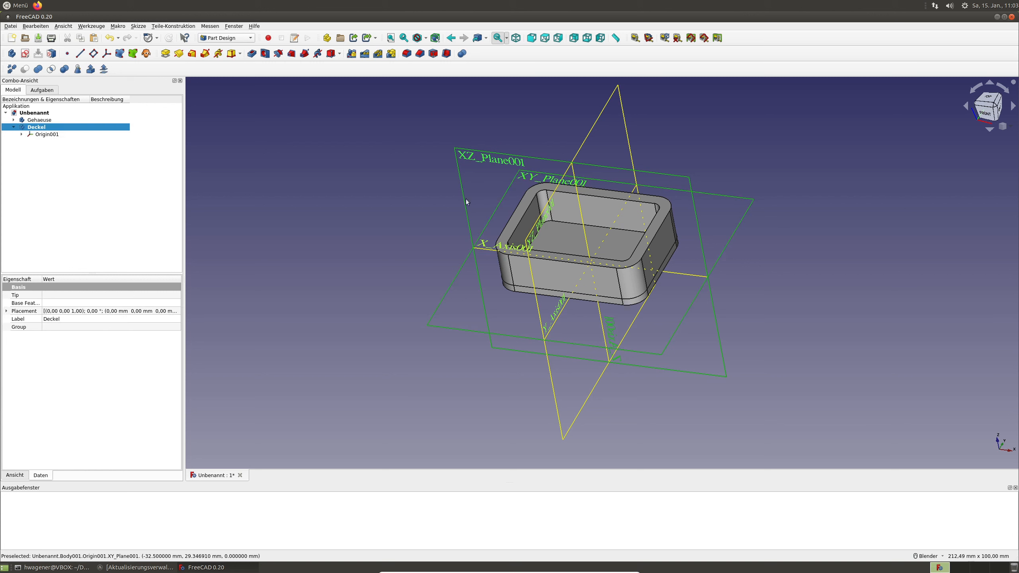
Step: Create a datum plane attached to the Deckel body's XY plane
click(527, 175)
click(529, 177)
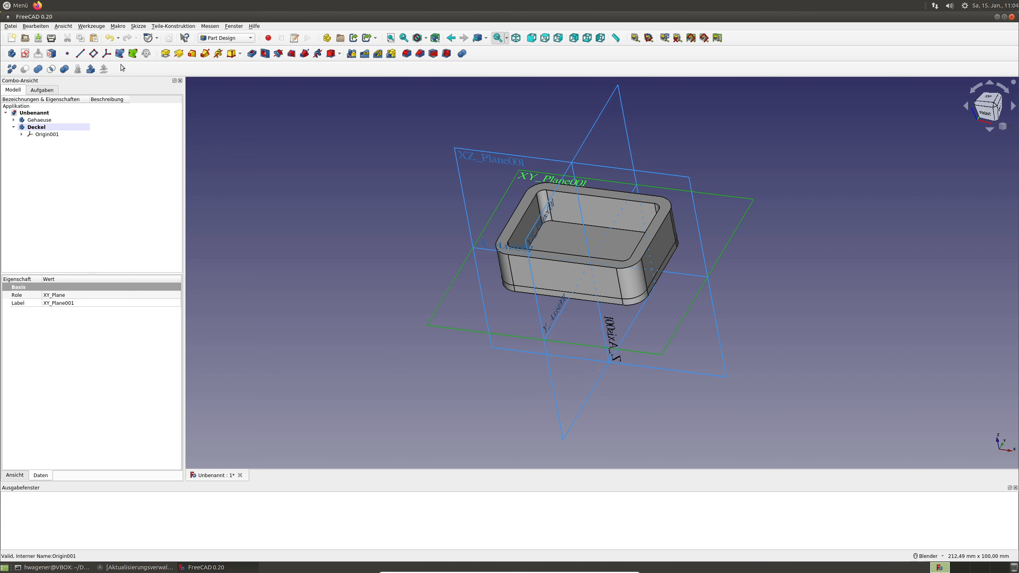
click(93, 53)
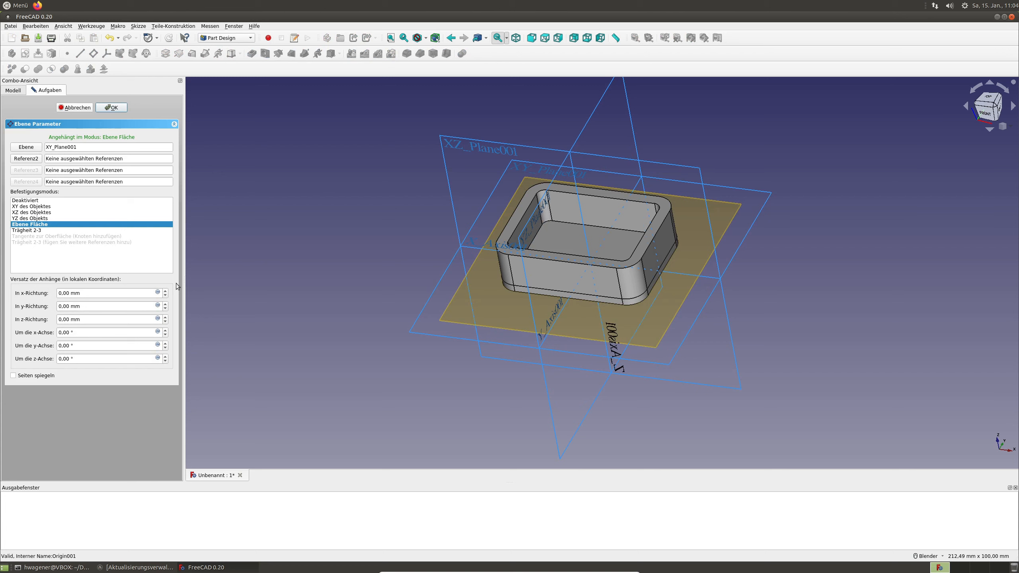
Step: Try a z offset of 5 mm for the datum plane and check its height against the housing
click(166, 317)
click(166, 318)
click(166, 318)
click(165, 318)
click(166, 318)
middle_drag(414, 349, 439, 317)
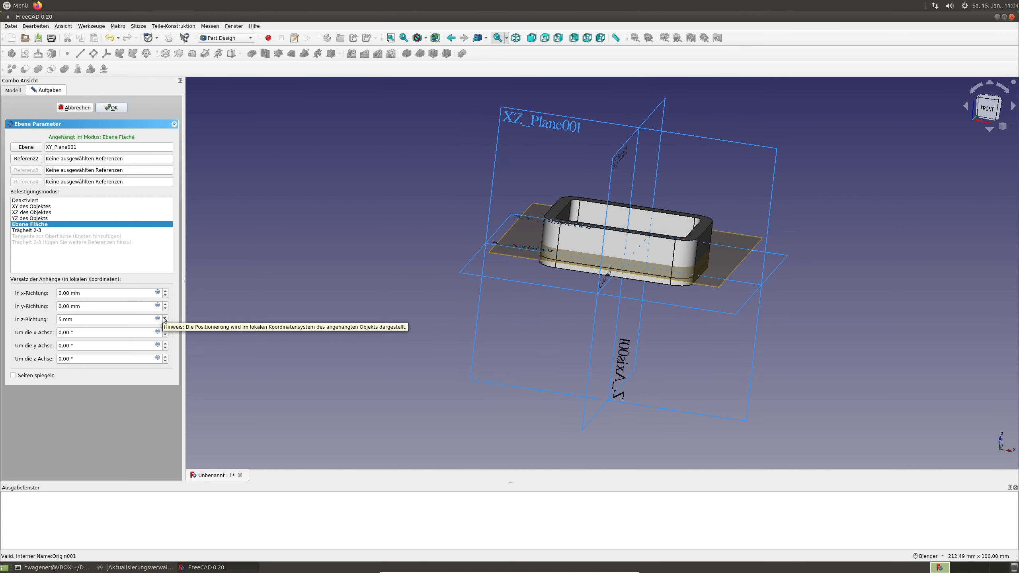
Step: Set the datum plane's z offset to 12 mm and accept it
triple_click(81, 320)
text(12)
key(Tab)
mouse_move(350, 348)
middle_down()
mouse_move(395, 315)
mouse_move(383, 312)
mouse_move(358, 356)
middle_up()
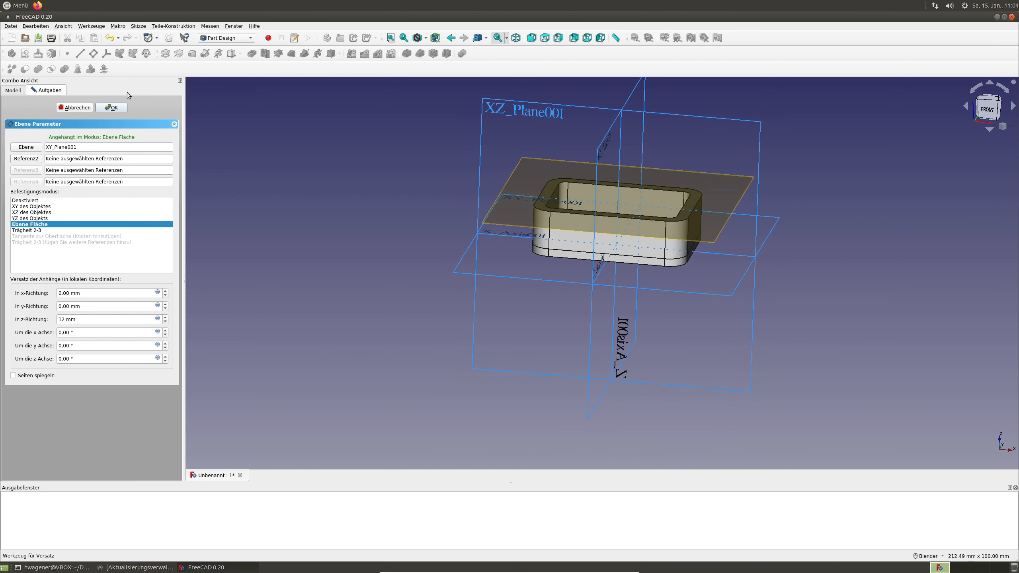
click(111, 107)
Step: Hide the Deckel body's origin and its datum plane
middle_drag(573, 237, 504, 237)
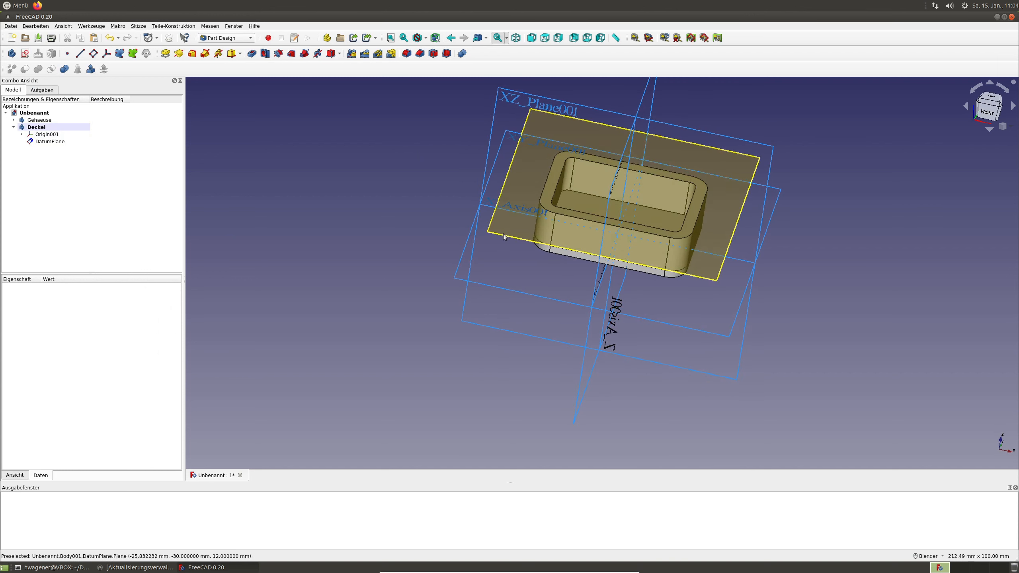
click(48, 135)
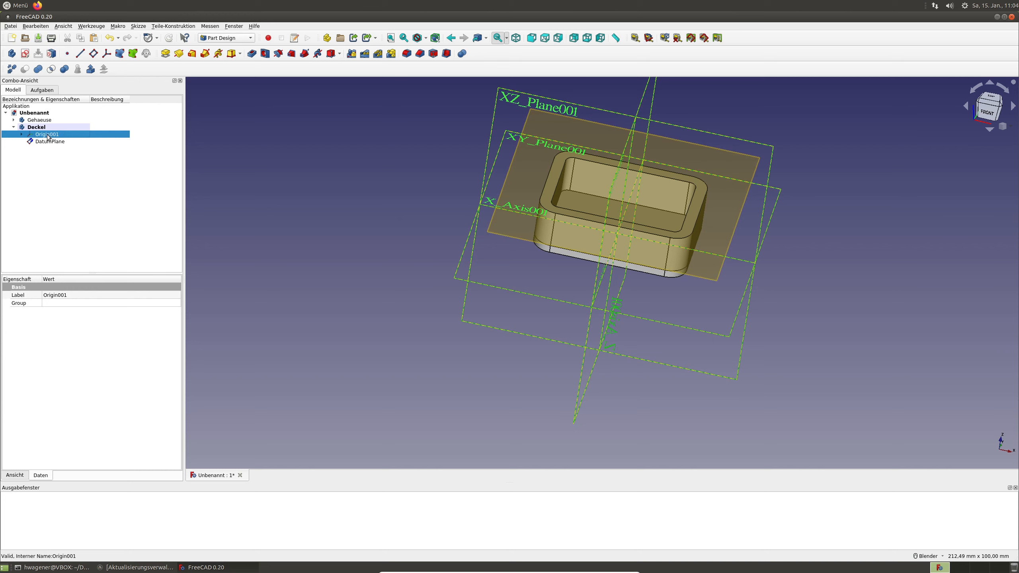
key(space)
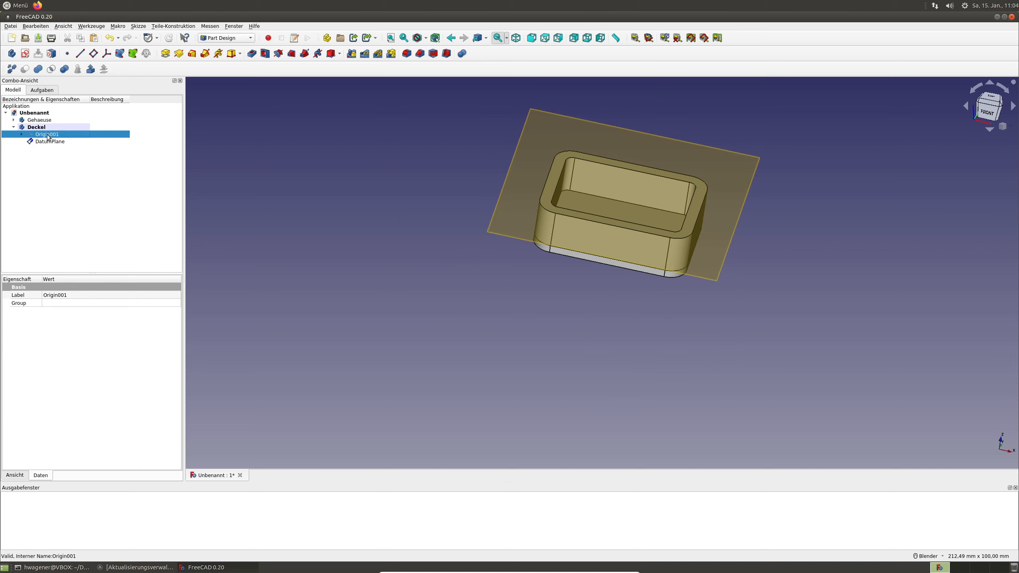
click(499, 232)
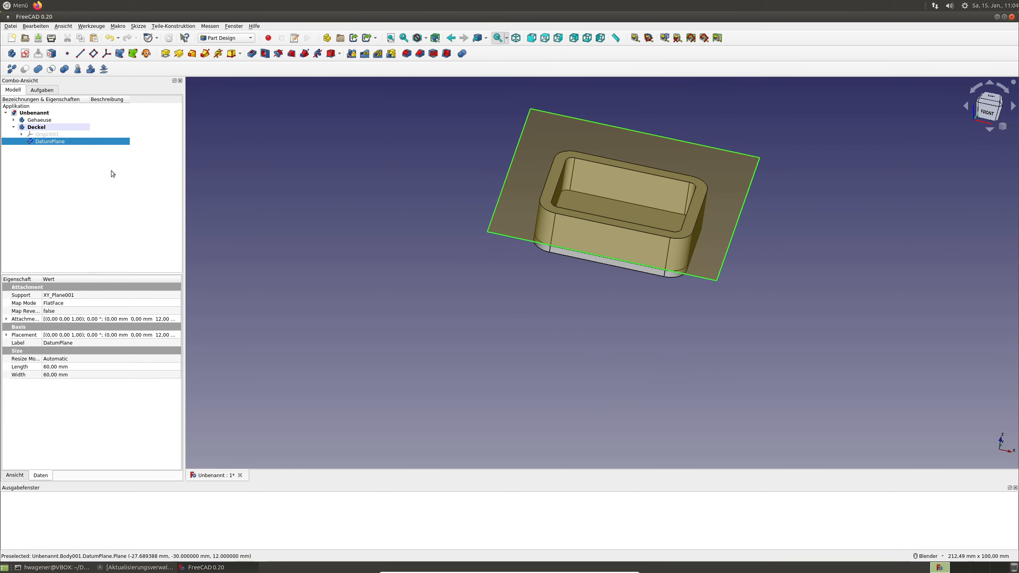
key(space)
key(Up)
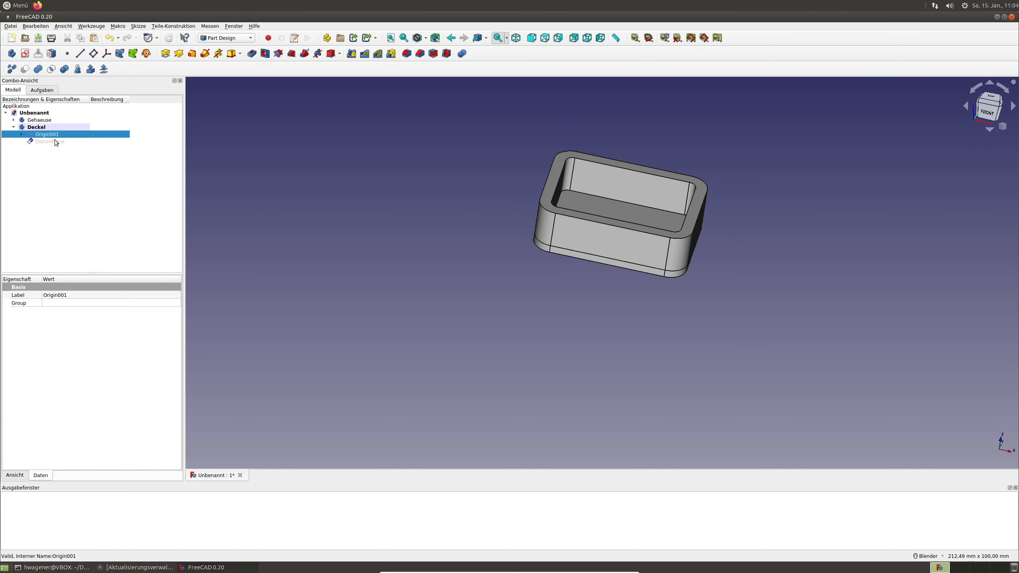
click(52, 143)
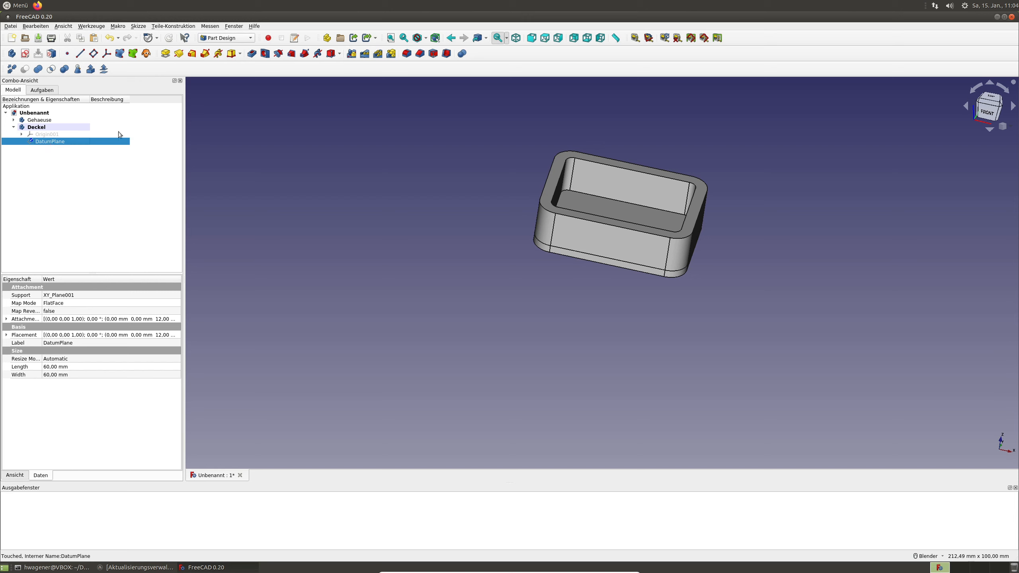
click(76, 166)
Step: Duplicate the Gehaeuse base sketch without its XY_Plane dependency and move the copy into the Deckel body
click(14, 120)
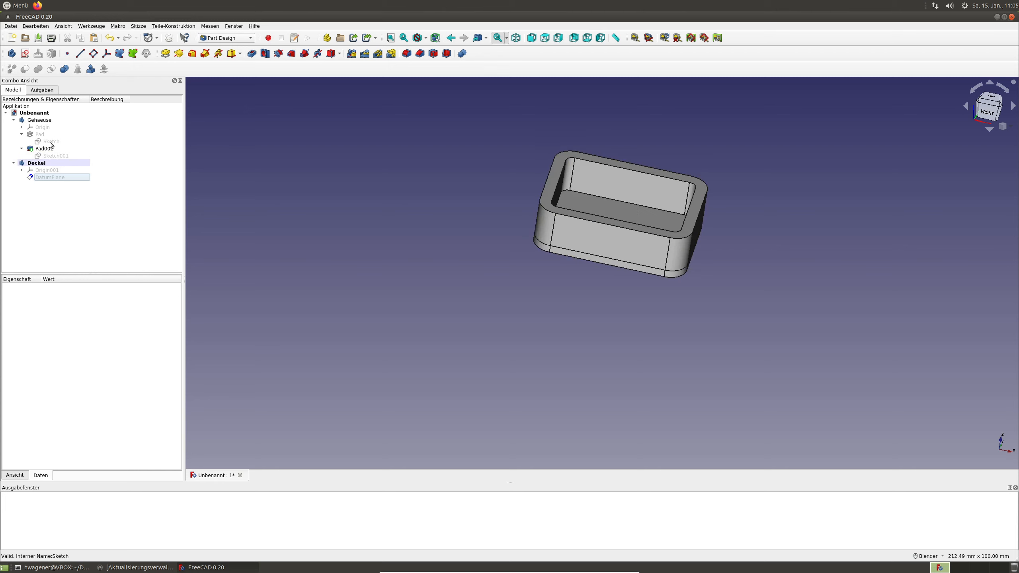
click(53, 143)
key(ctrl+c)
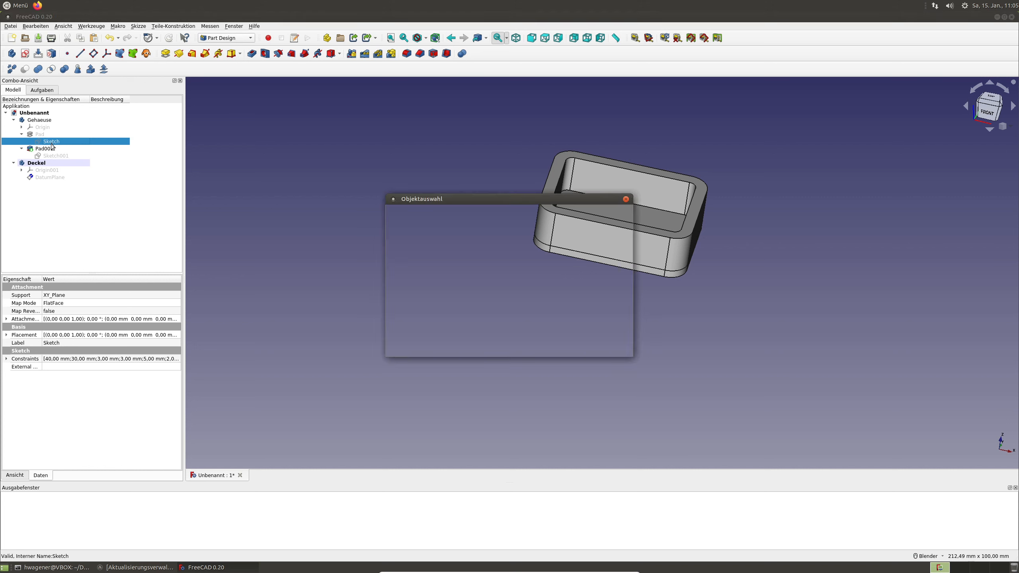
click(395, 235)
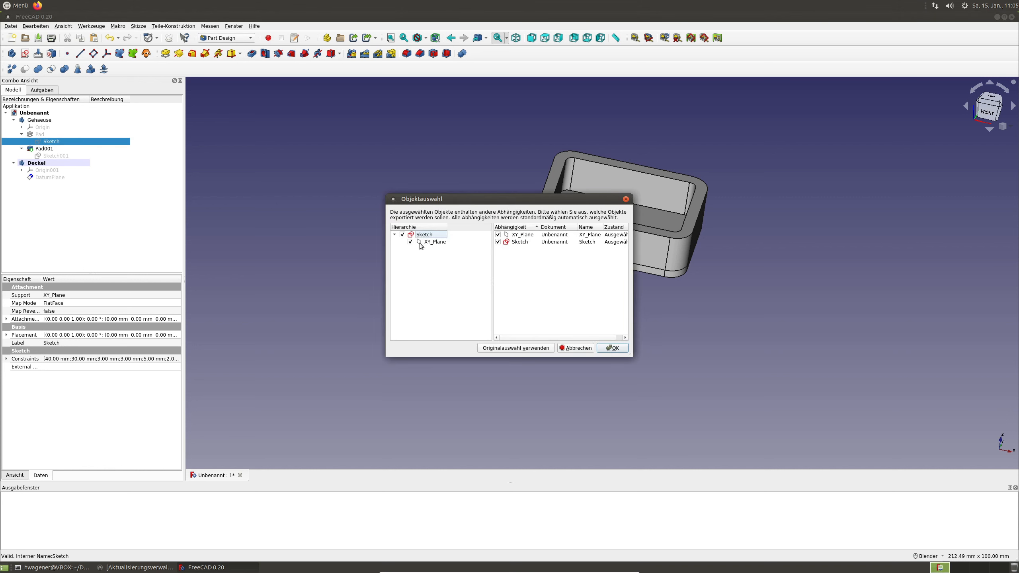
click(410, 242)
click(618, 347)
click(406, 245)
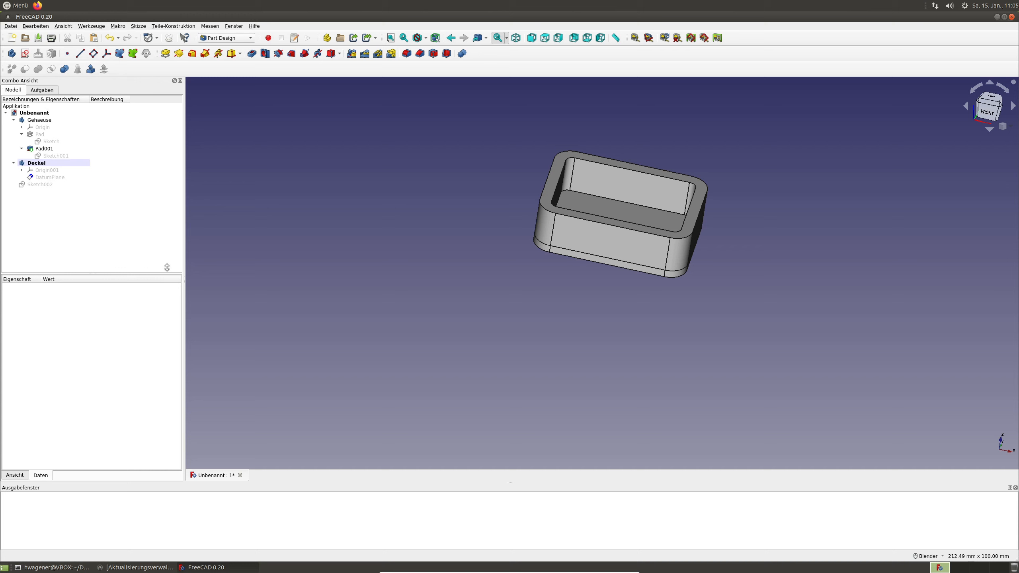
click(35, 186)
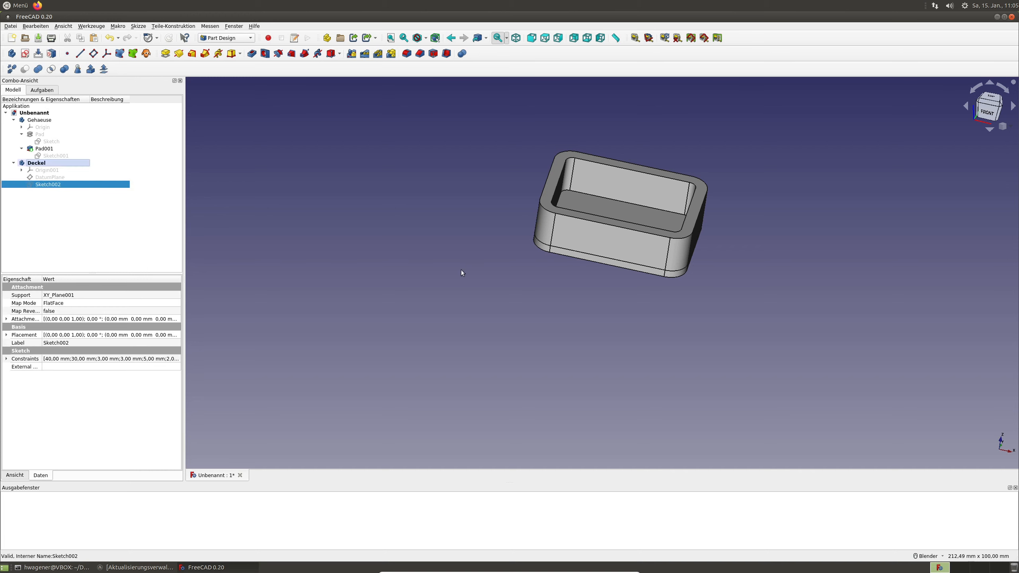
Step: Attach Sketch002 to the Deckel body's DatumPlane using the FlatFace method
click(51, 177)
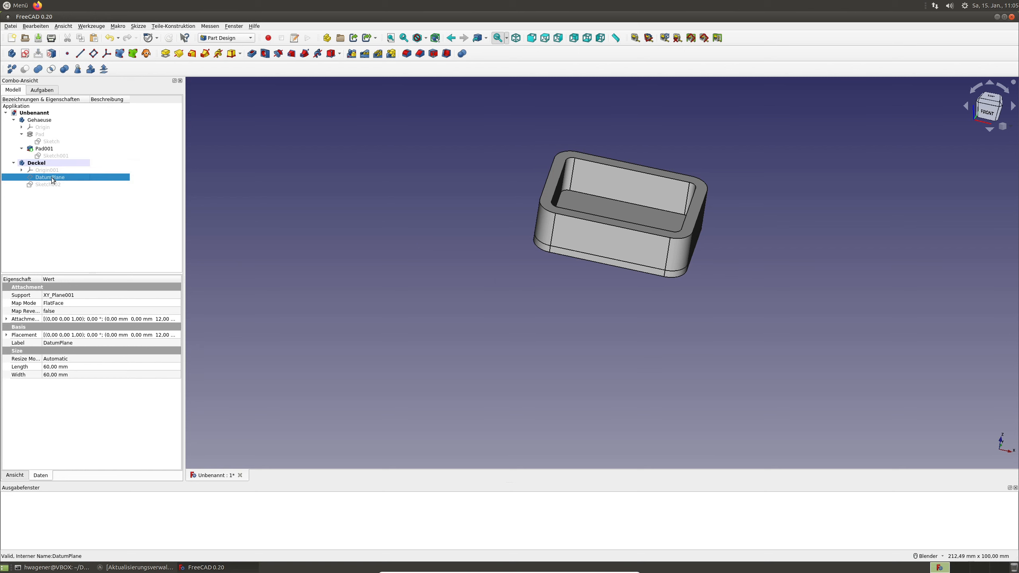
click(52, 54)
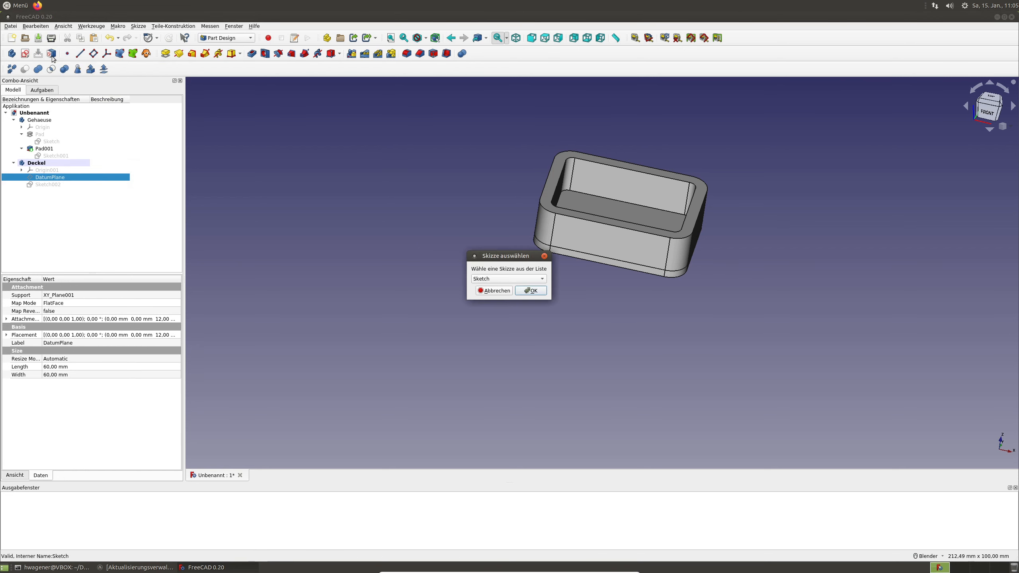
click(487, 279)
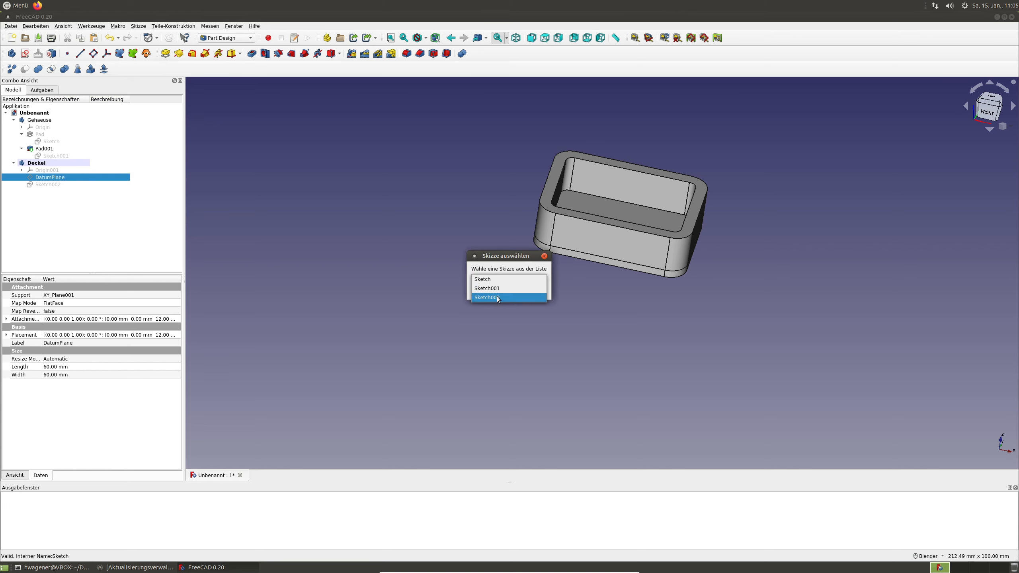
click(498, 298)
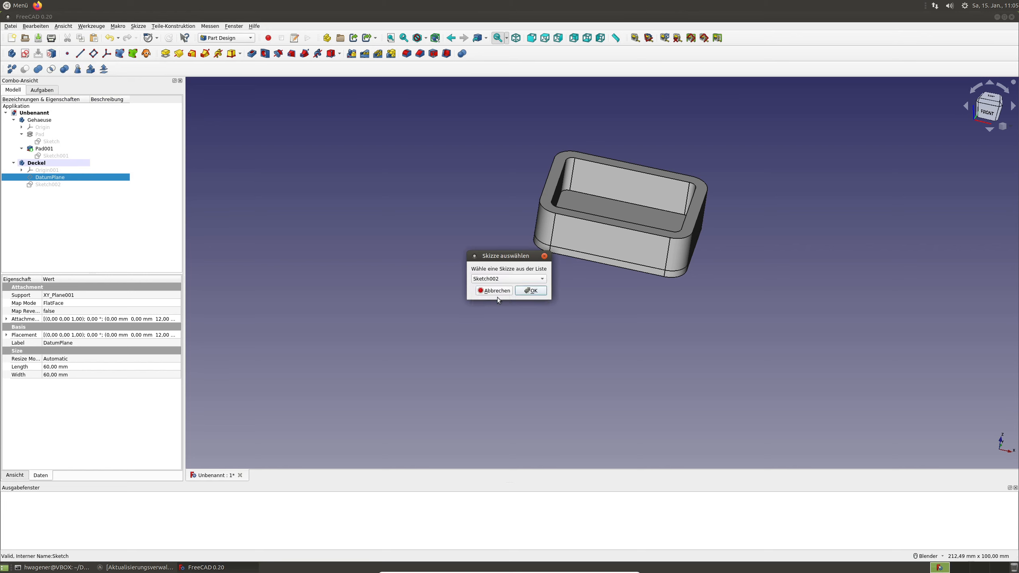
click(529, 292)
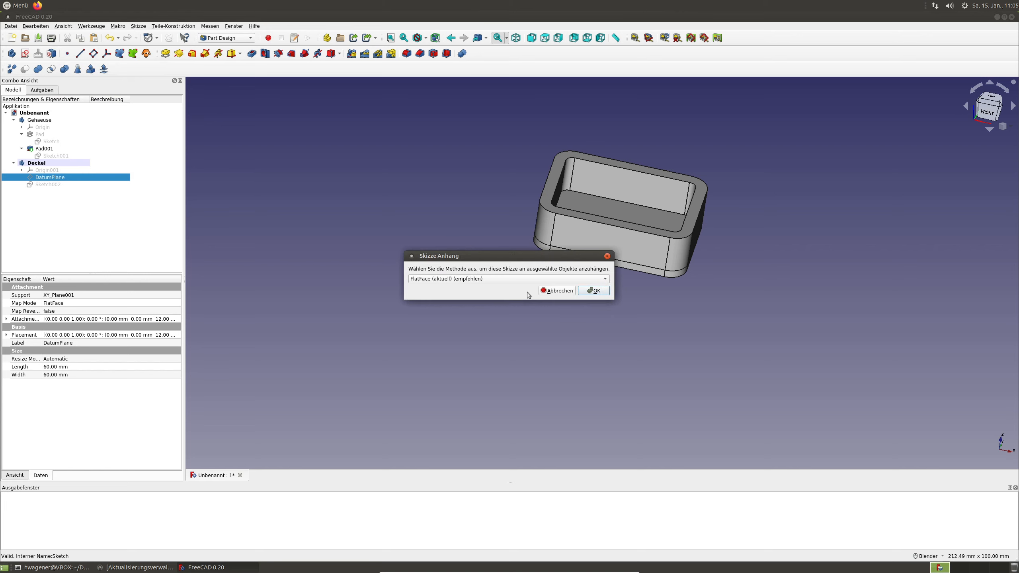
click(594, 291)
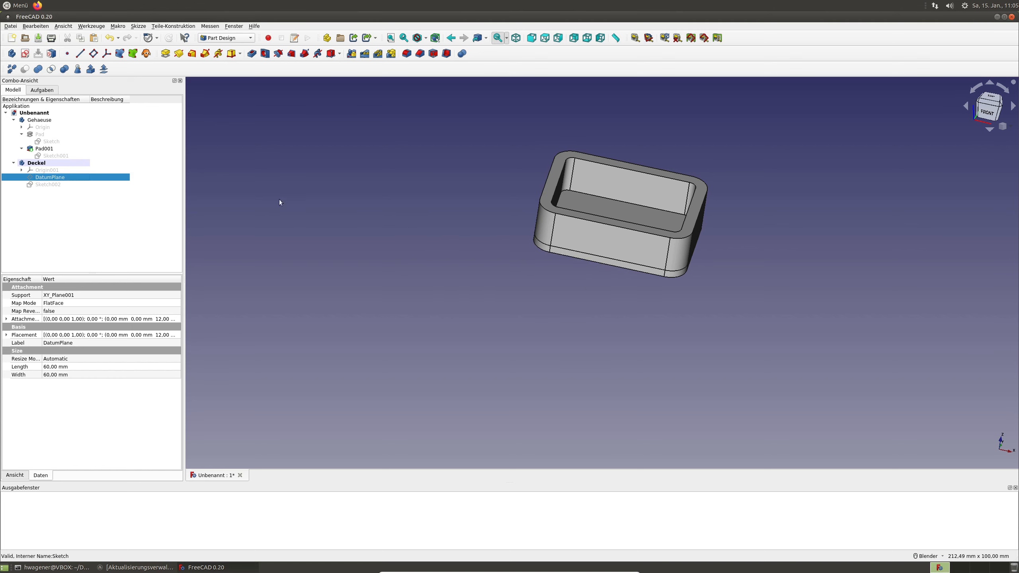
Step: Open Sketch002, check its position relative to the housing's upper rim, and close it
double_click(65, 186)
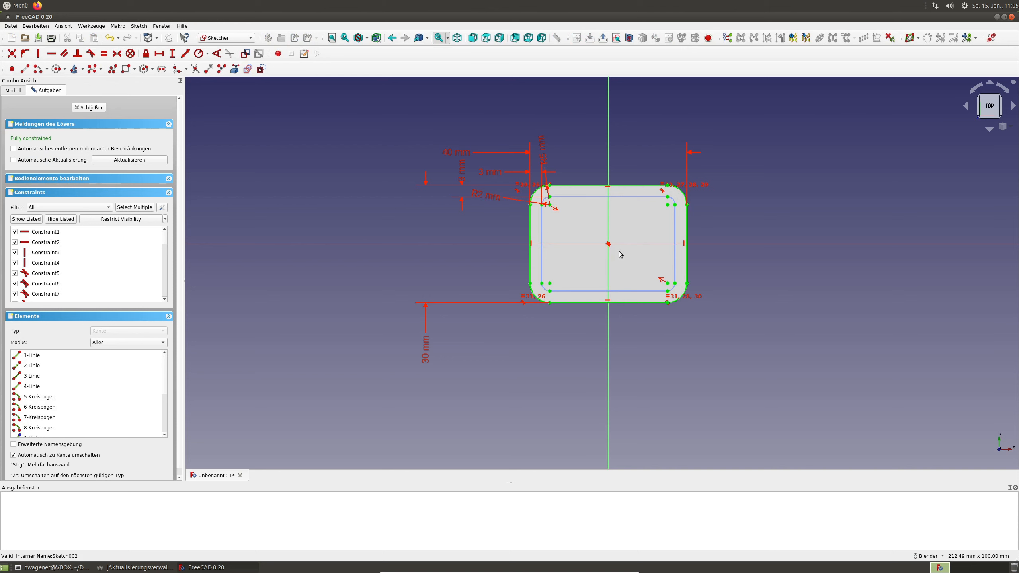
middle_drag(602, 292, 632, 217)
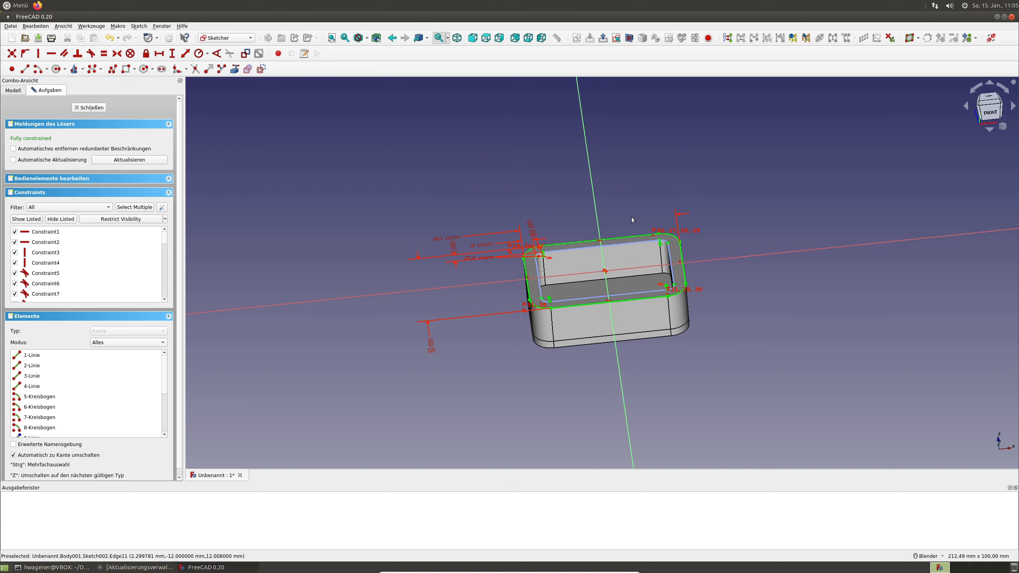
click(95, 108)
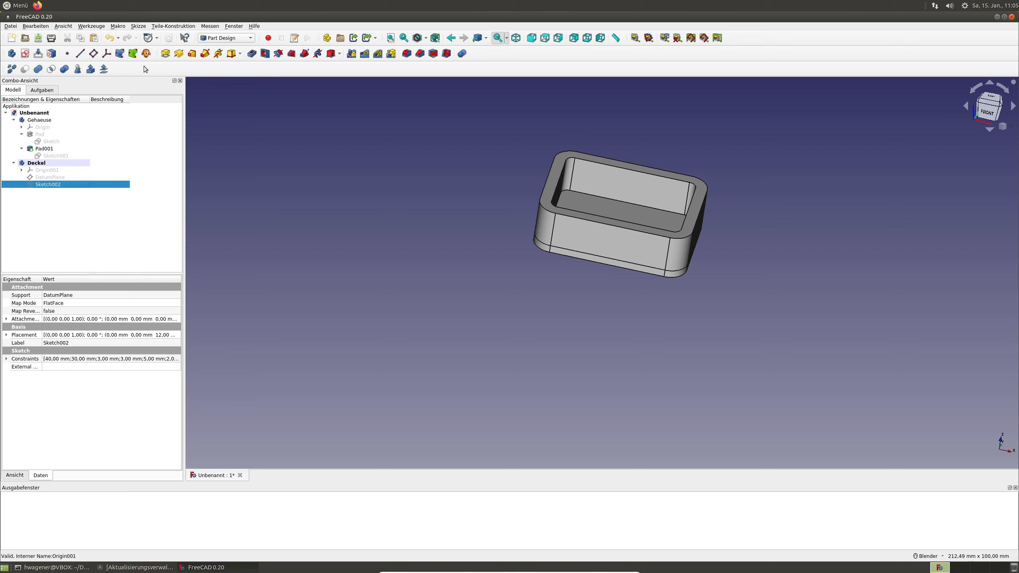
Step: Pad Sketch002 by 2 mm to form the lid plate
click(164, 56)
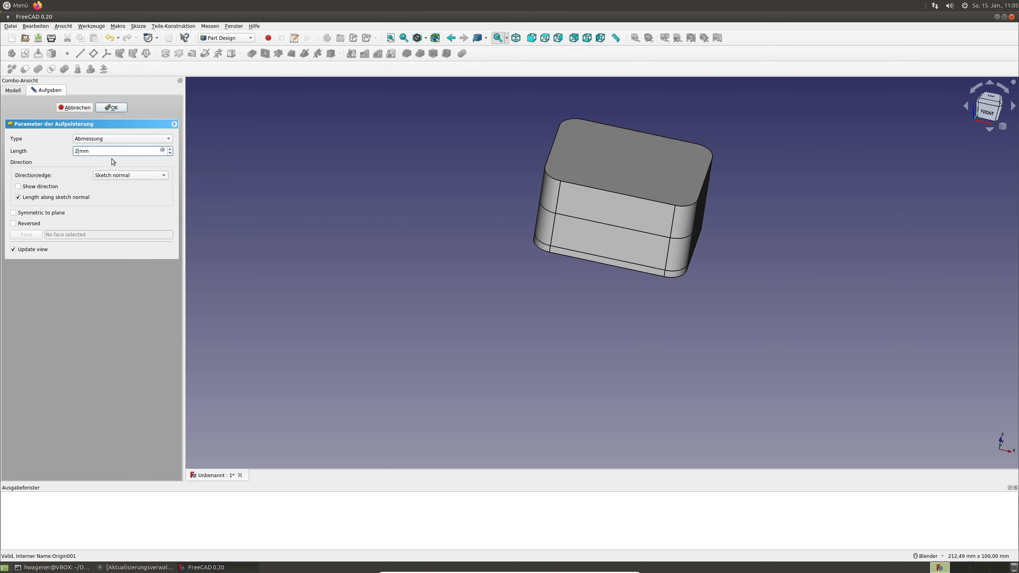
key(Tab)
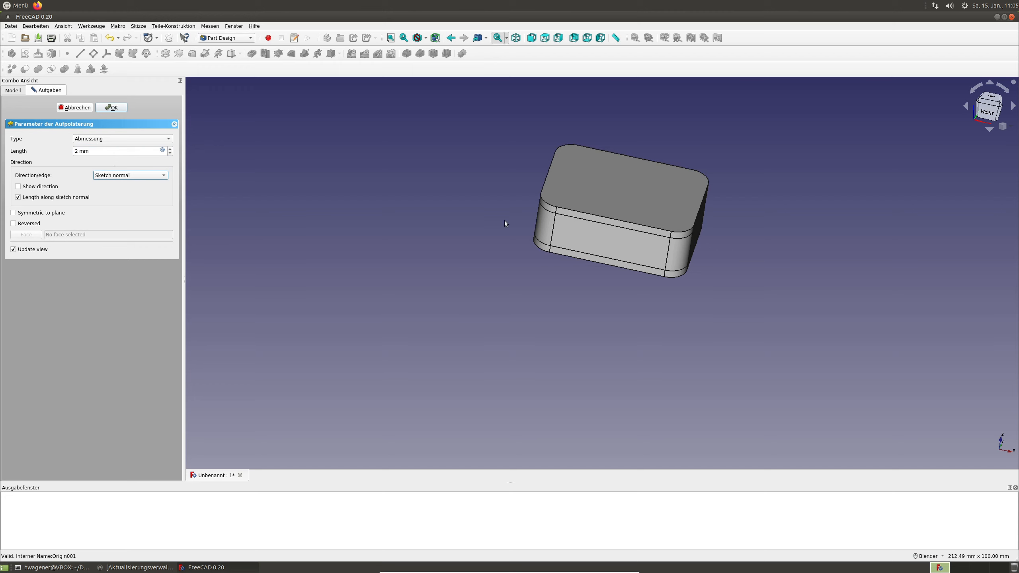
click(119, 109)
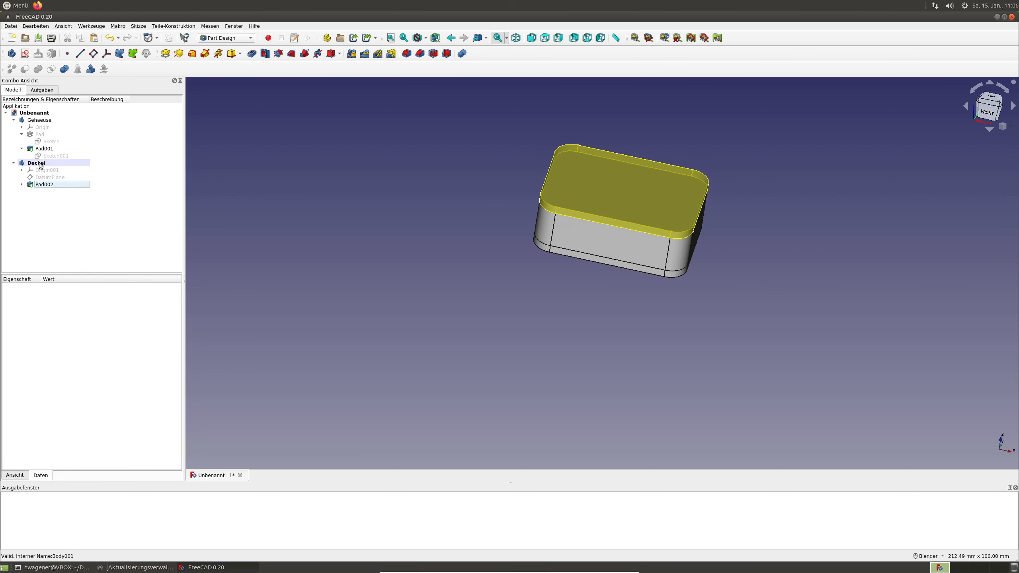
Step: Hide the Gehaeuse body to expose the underside of the lid plate
click(41, 120)
key(space)
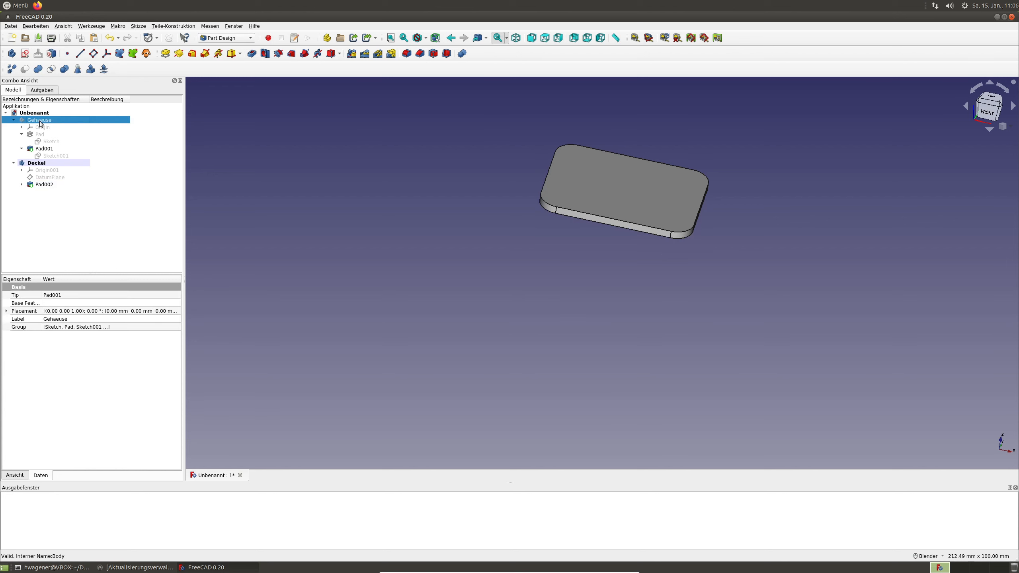
middle_drag(588, 245, 638, 199)
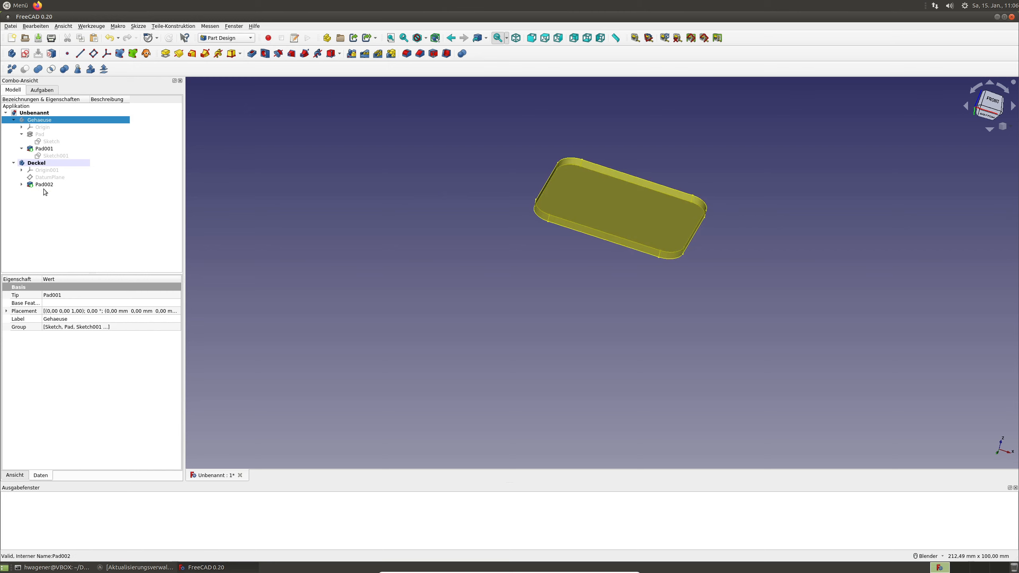
Step: Duplicate Sketch002 without its DatumPlane dependency and move the copy into the Deckel body
click(21, 184)
click(54, 192)
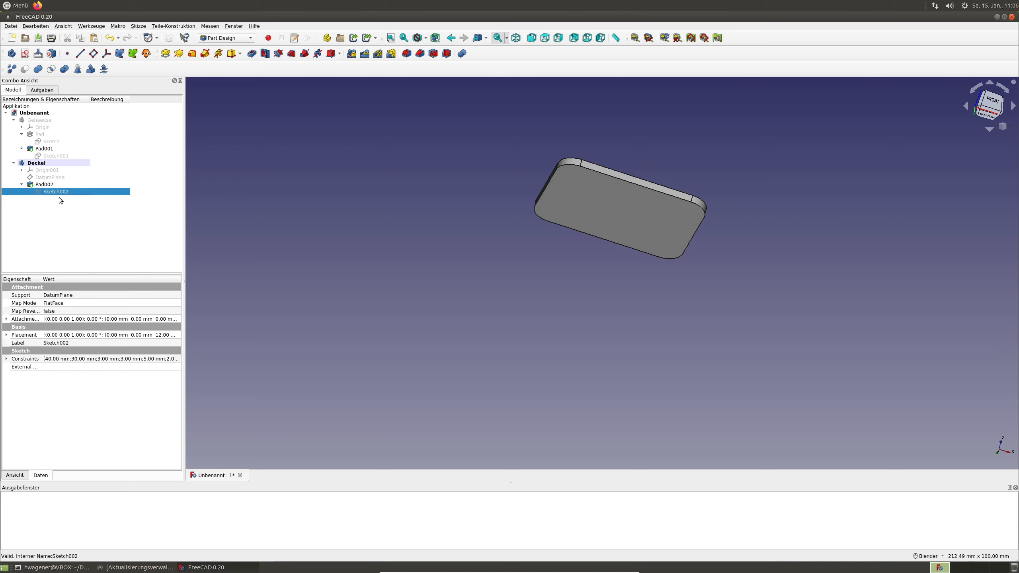
key(ctrl+c)
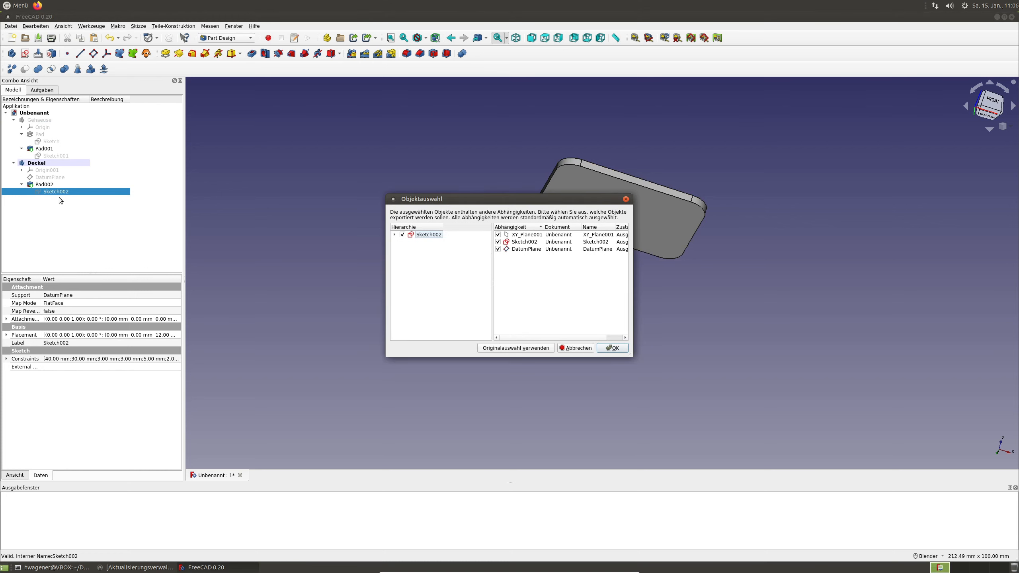
click(395, 235)
click(410, 242)
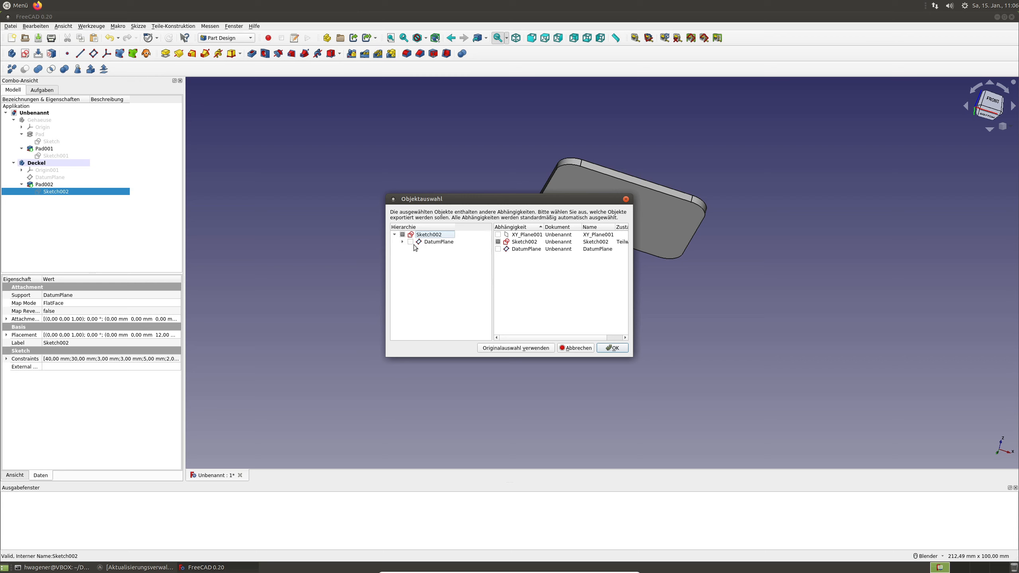
click(613, 348)
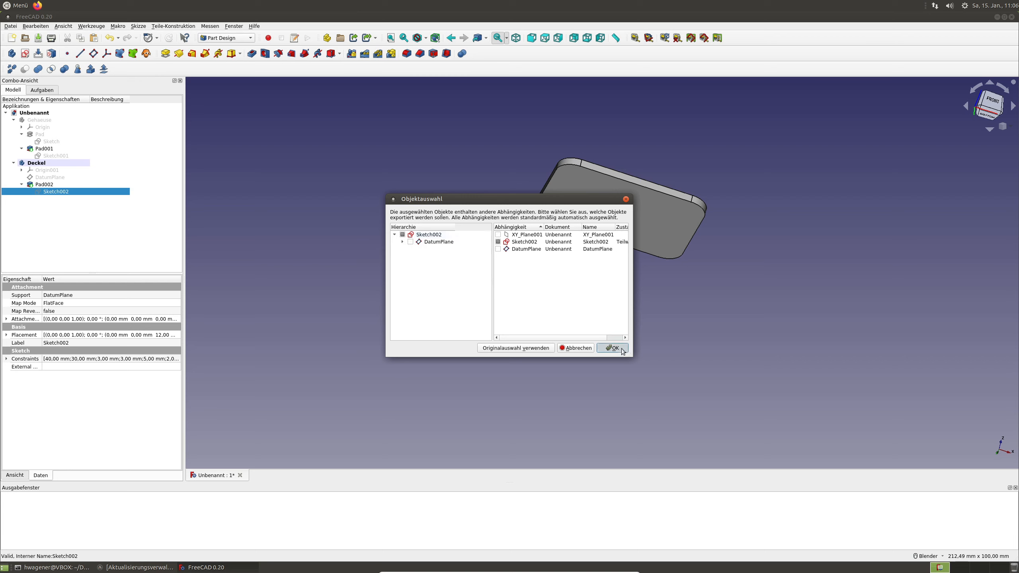
click(269, 202)
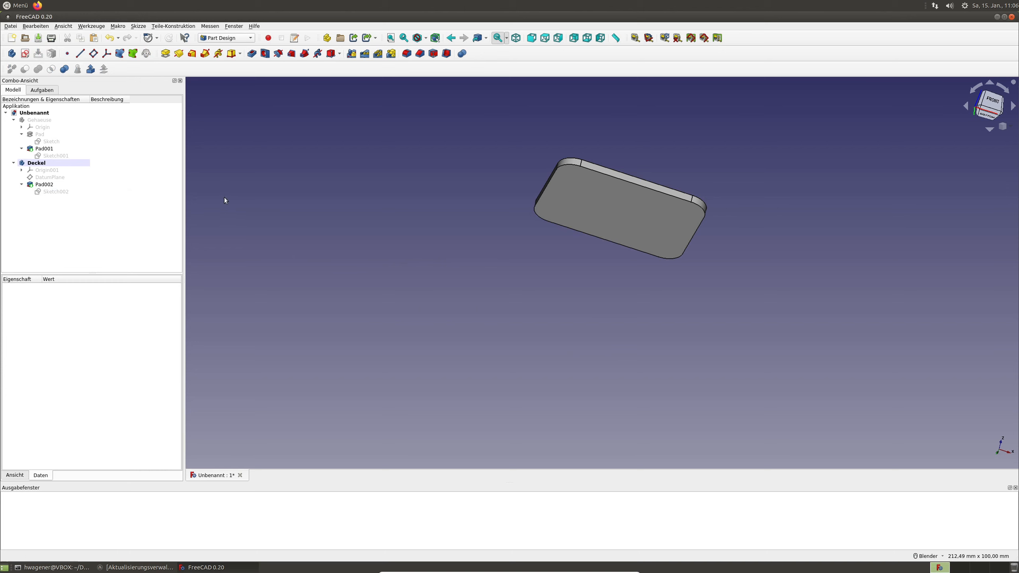
click(33, 199)
drag(34, 199, 40, 171)
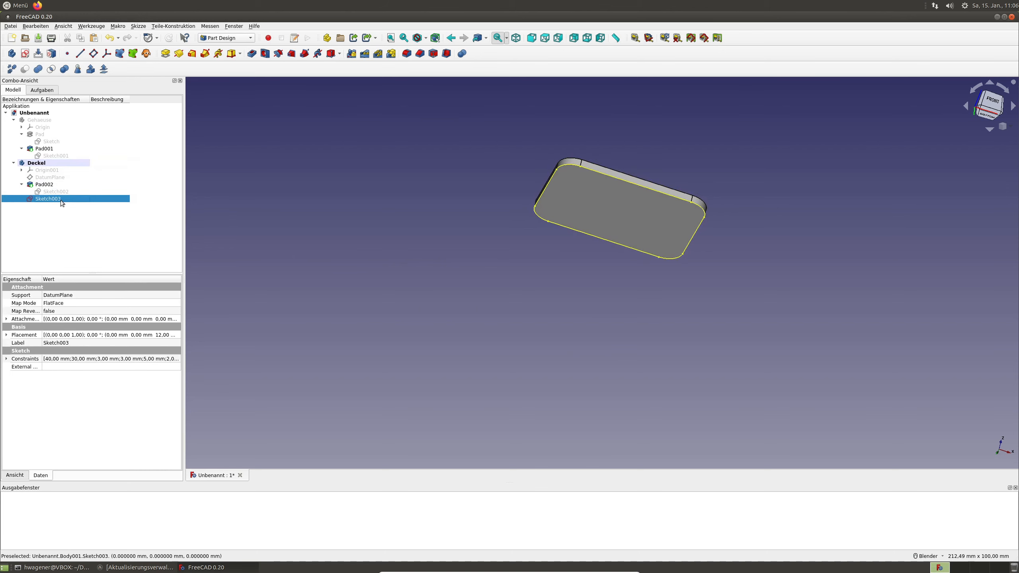
Step: Hide Sketch003 and map it onto the underside face of the lid plate using the FlatFace attachment method
key(space)
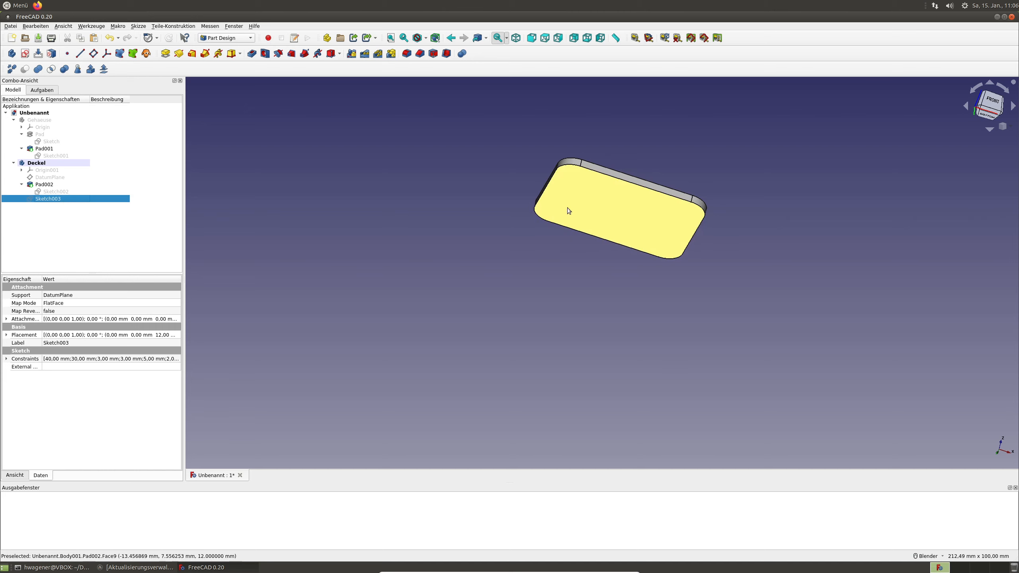
click(599, 203)
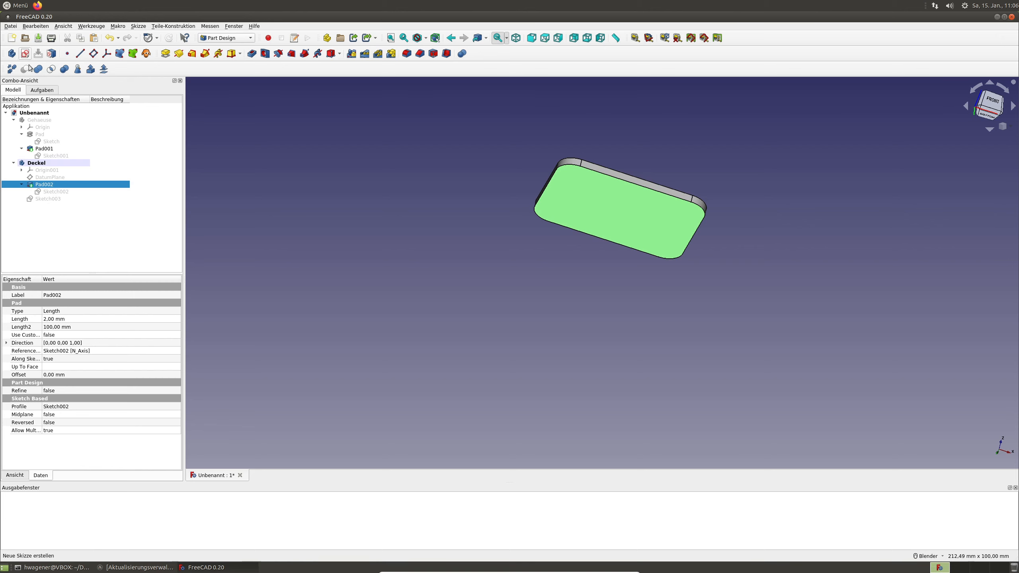
click(52, 56)
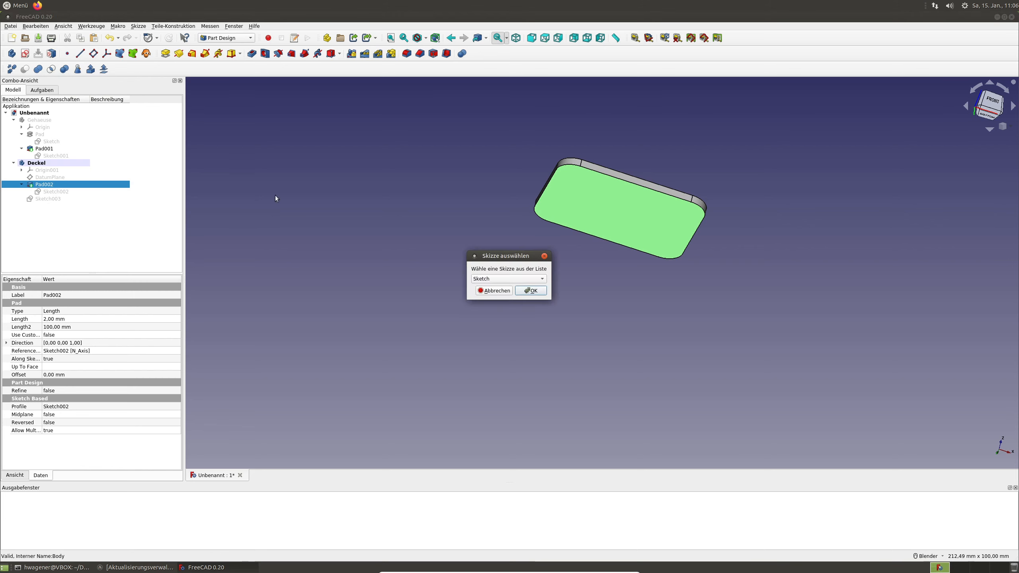
click(499, 278)
click(505, 307)
click(530, 291)
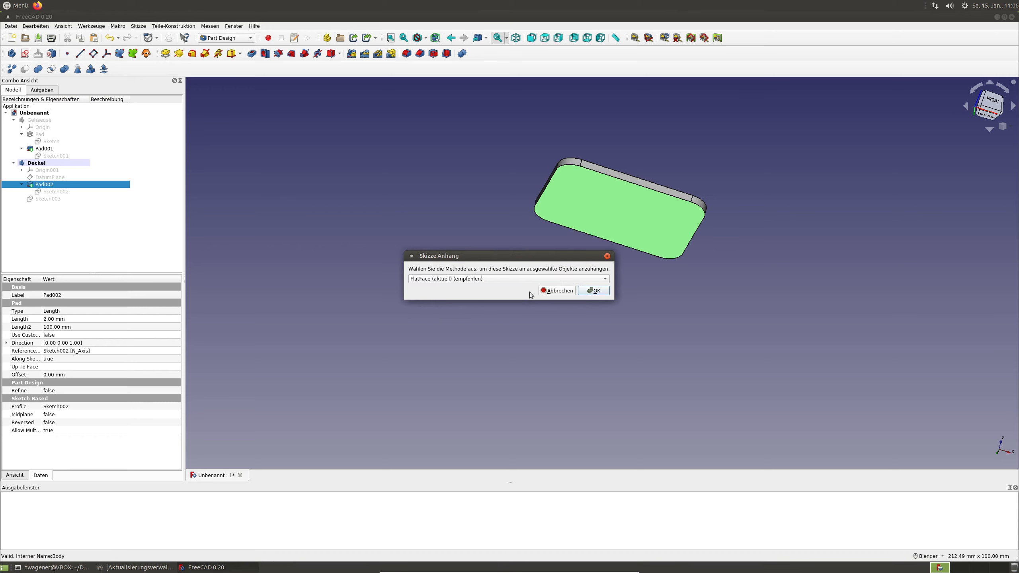
click(593, 290)
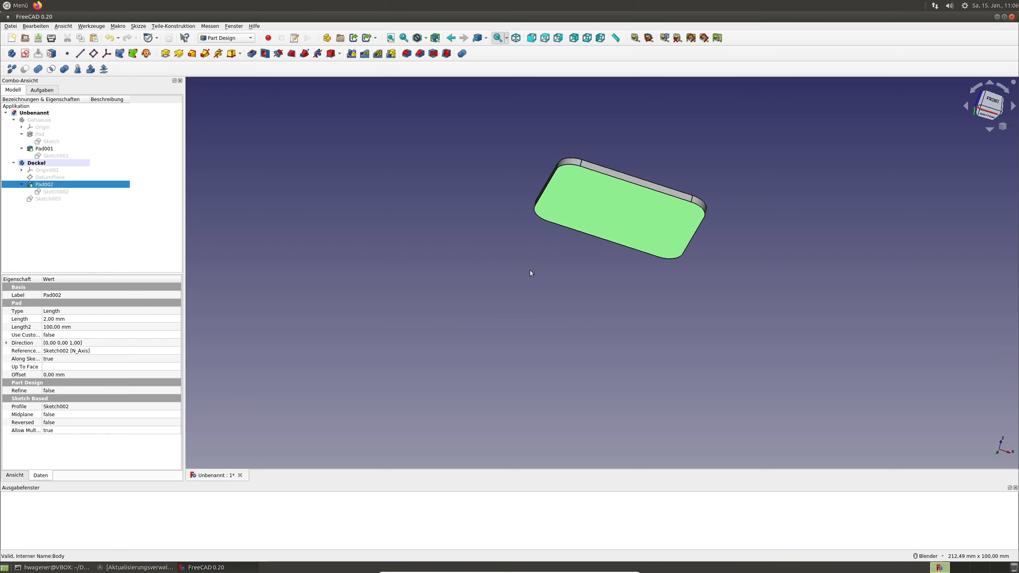
Step: Open Sketch003 and convert the four lines and four corner arcs of the outer rounded rectangle to construction geometry
double_click(59, 199)
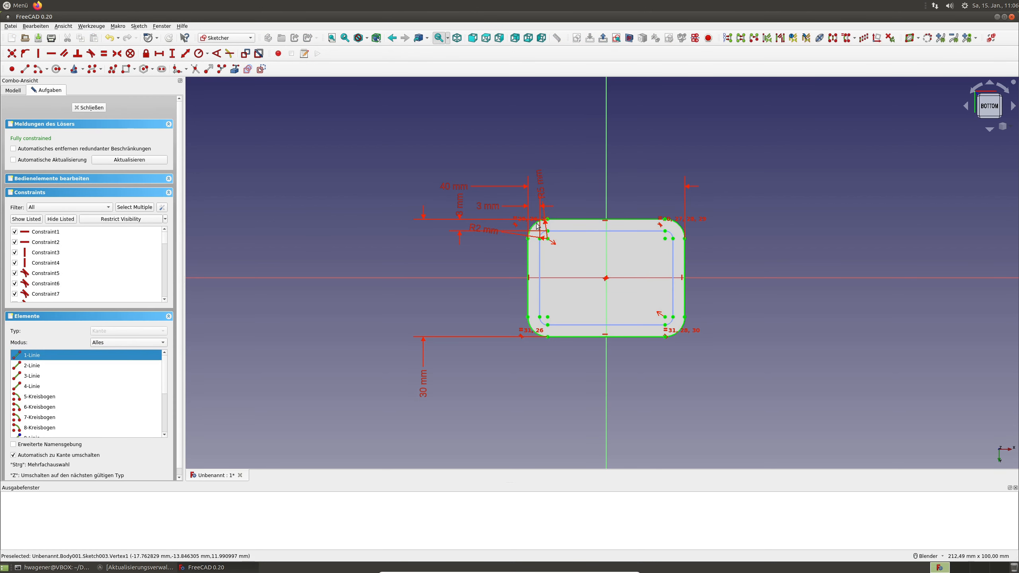
scroll(536, 225, up, 4)
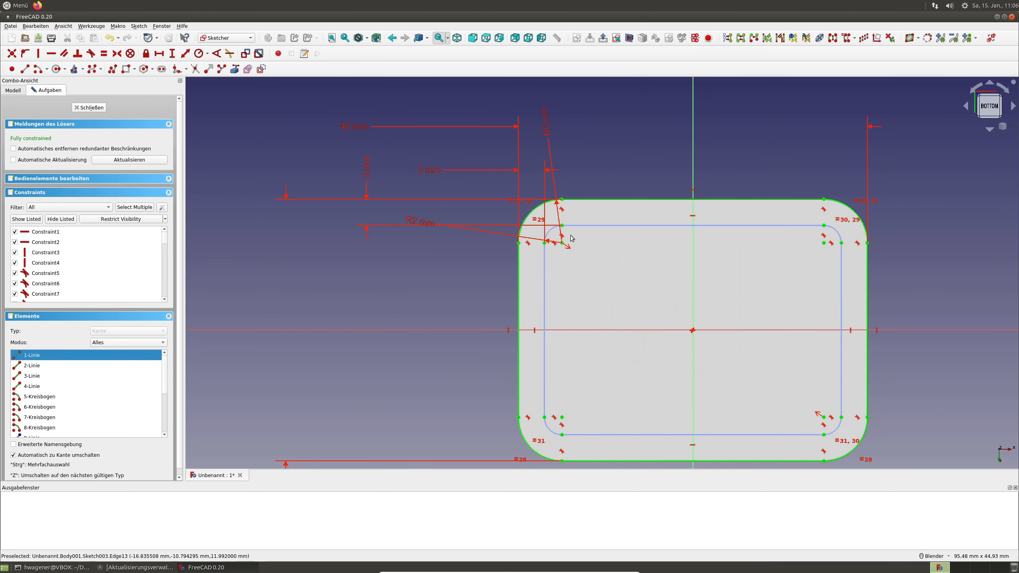
click(535, 213)
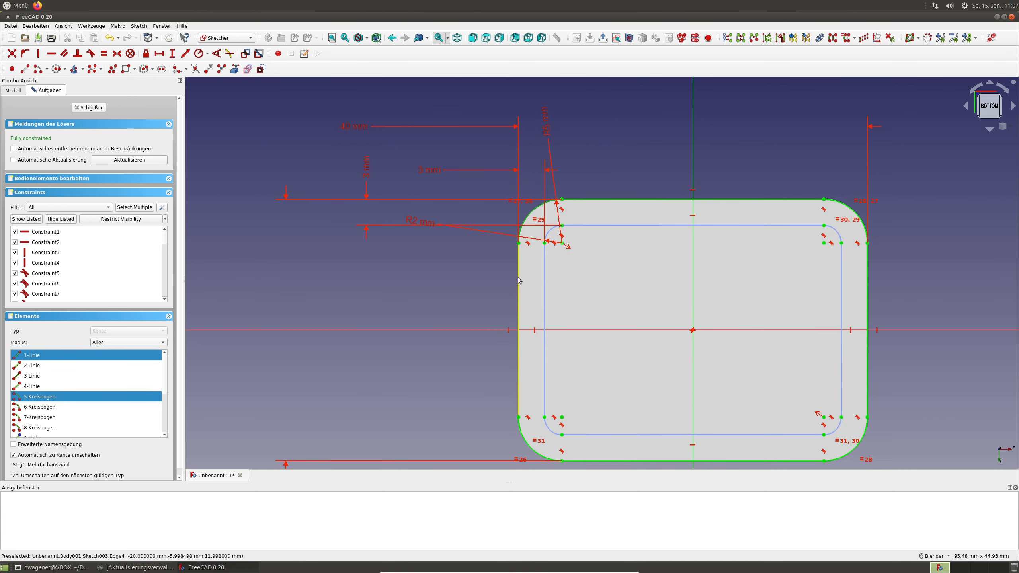
click(519, 280)
click(540, 456)
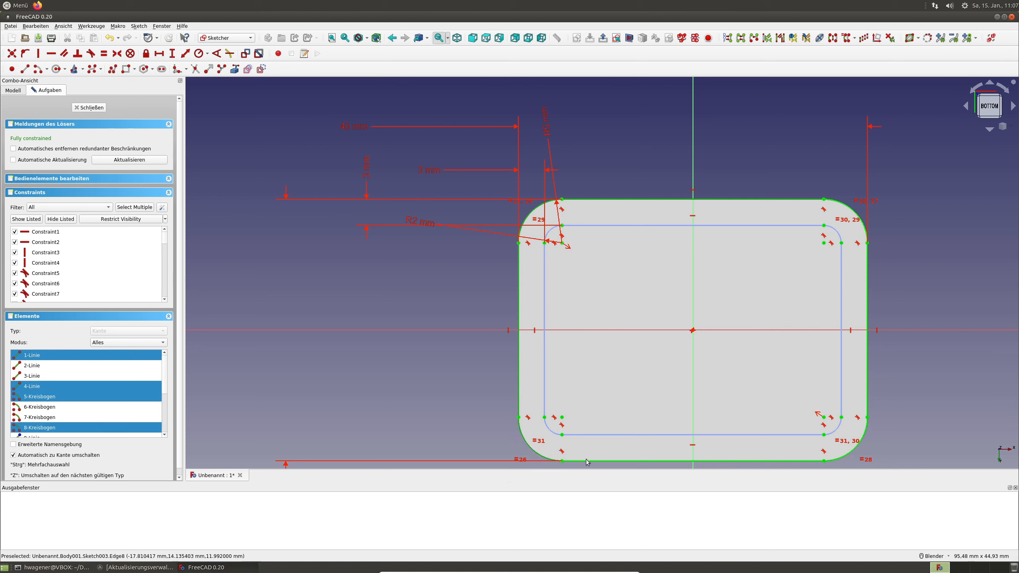
click(592, 461)
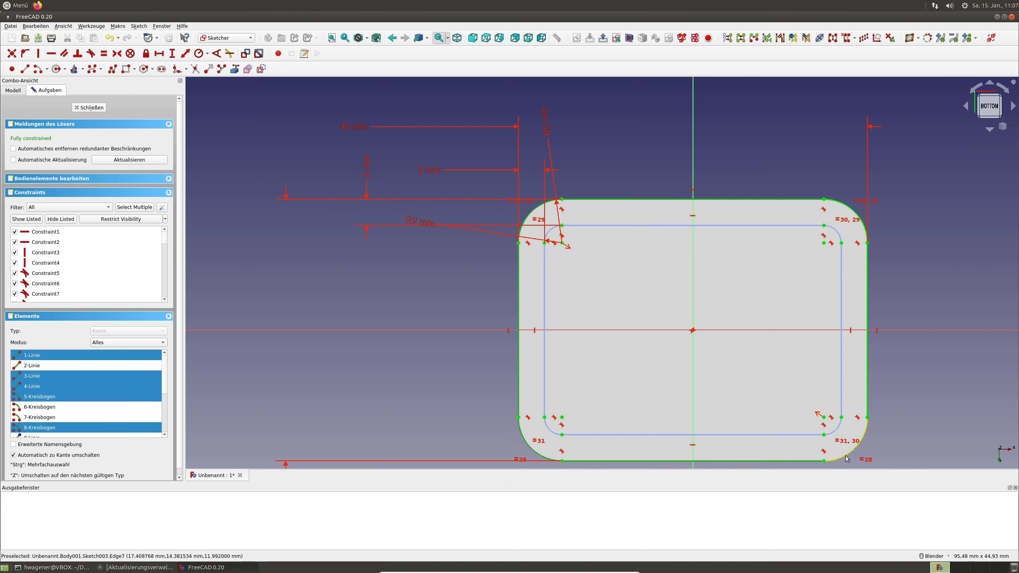
click(854, 448)
click(867, 386)
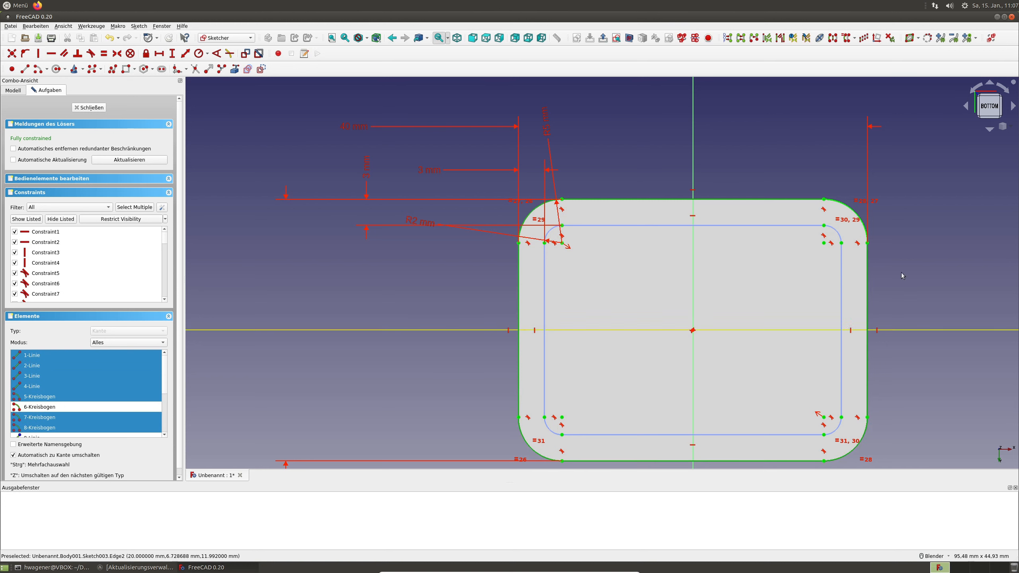
click(861, 222)
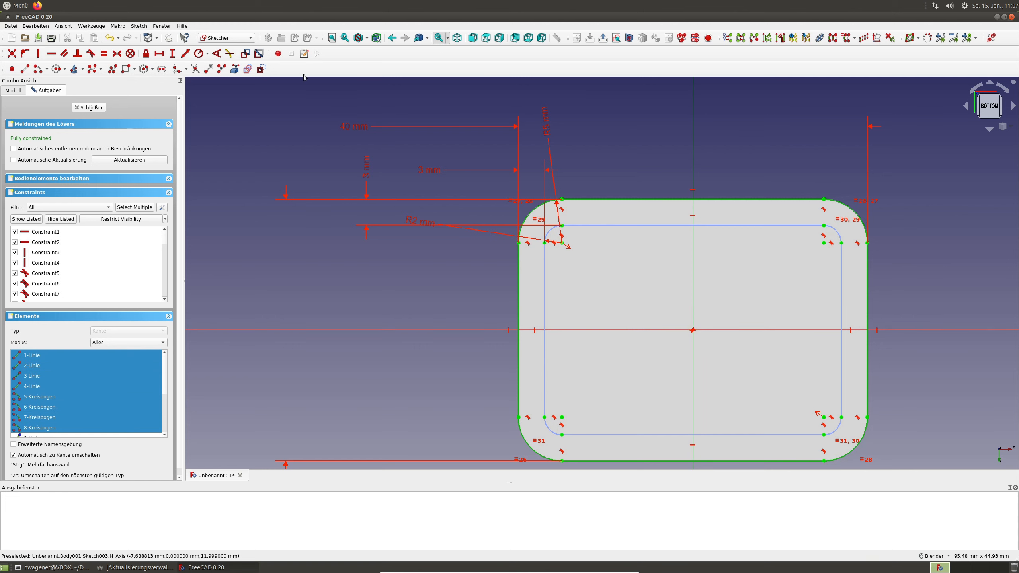
click(261, 70)
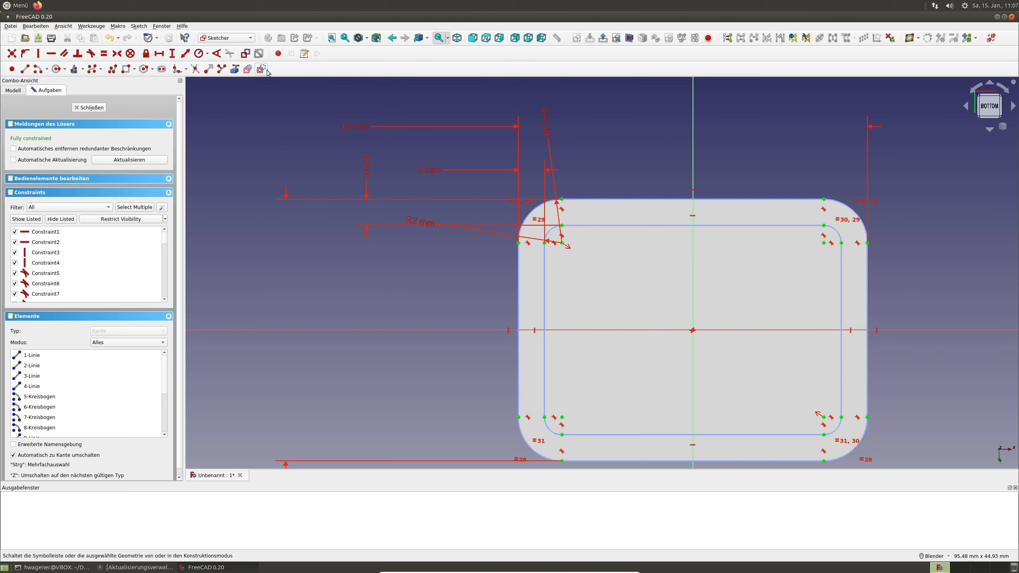
Step: Convert the inner rounded rectangle's lines and arcs in Sketch003 to normal geometry and close the sketch
click(629, 226)
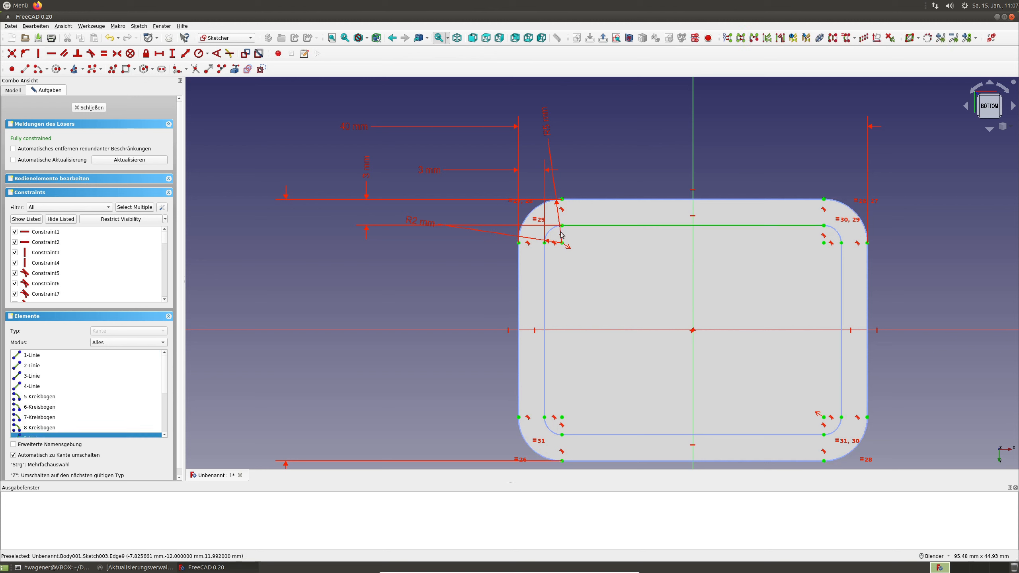
click(546, 277)
click(554, 433)
click(603, 435)
click(833, 433)
click(841, 373)
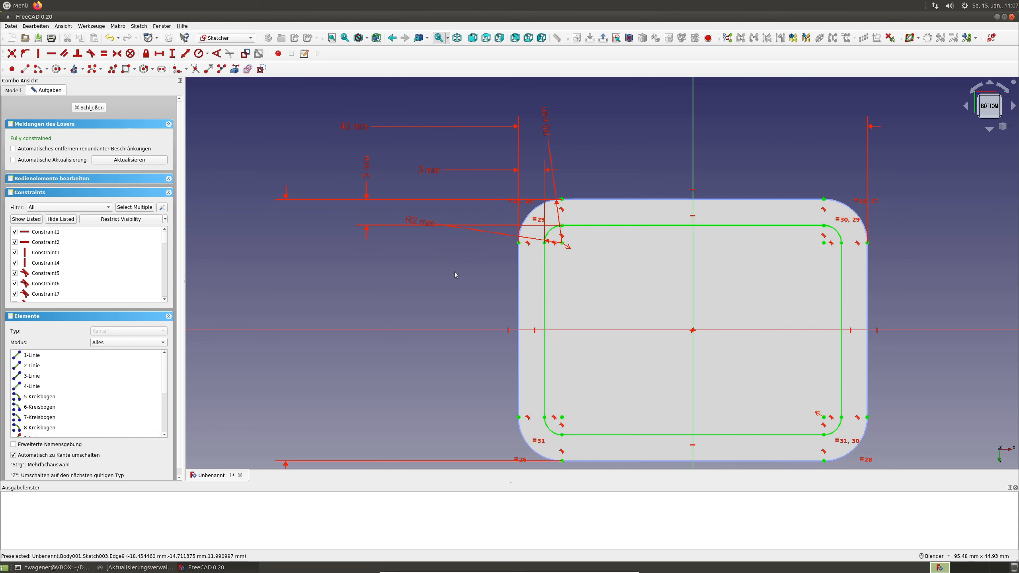
click(89, 107)
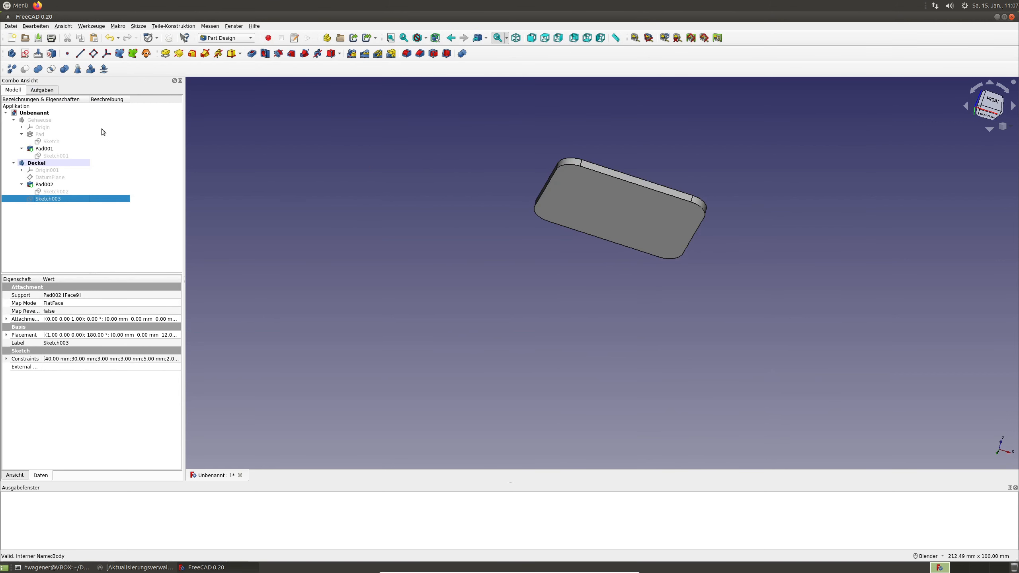
Step: Pad Sketch003 by 1 mm to form a raised inner step on the underside of the lid
key(space)
click(166, 55)
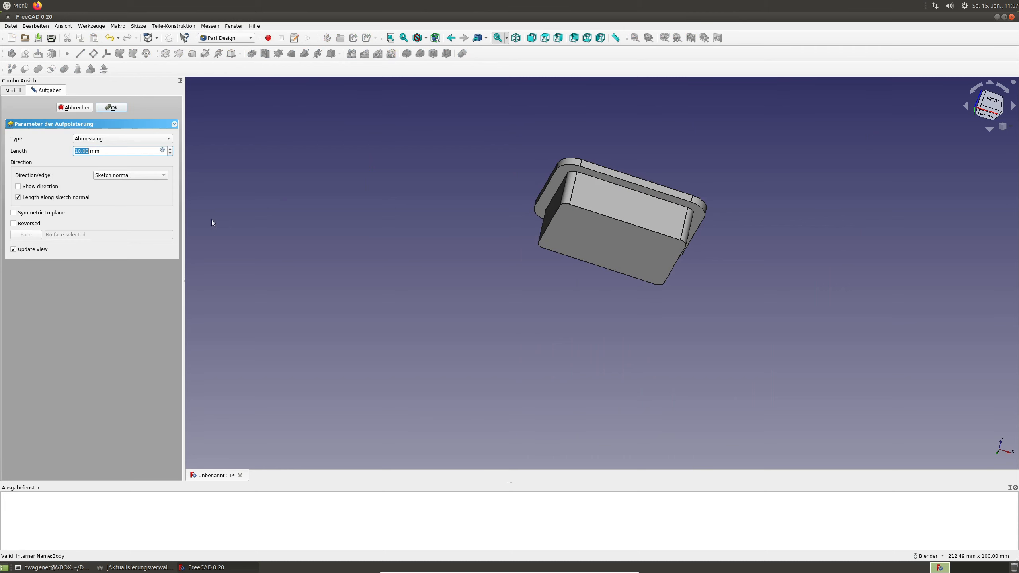
text(1)
key(Tab)
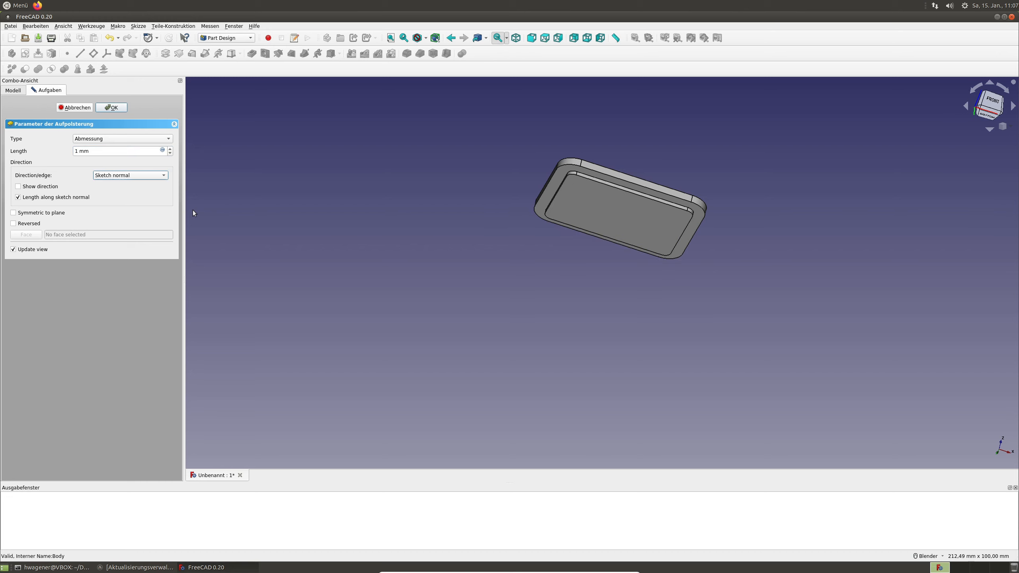
middle_drag(591, 212, 587, 230)
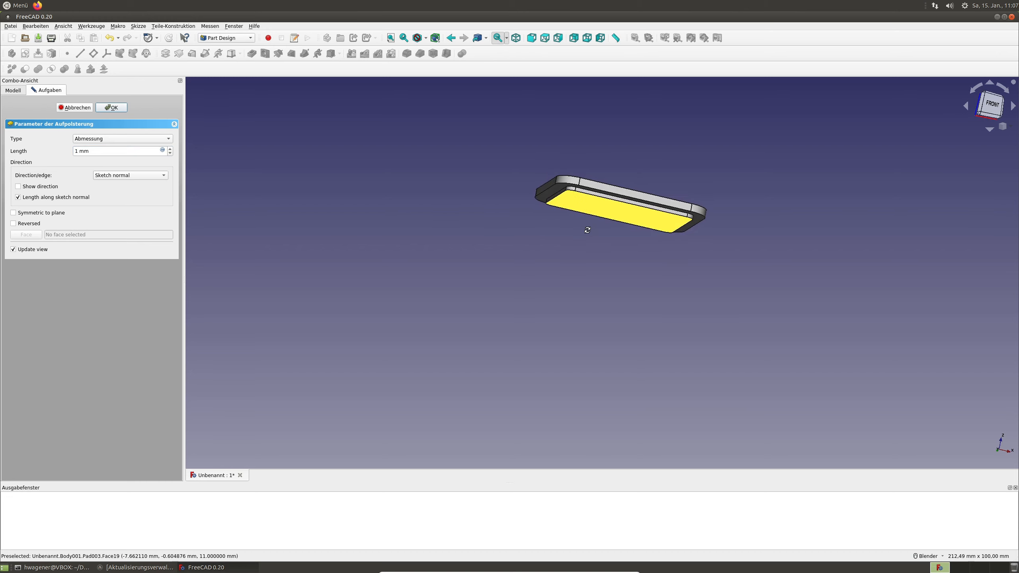
click(112, 107)
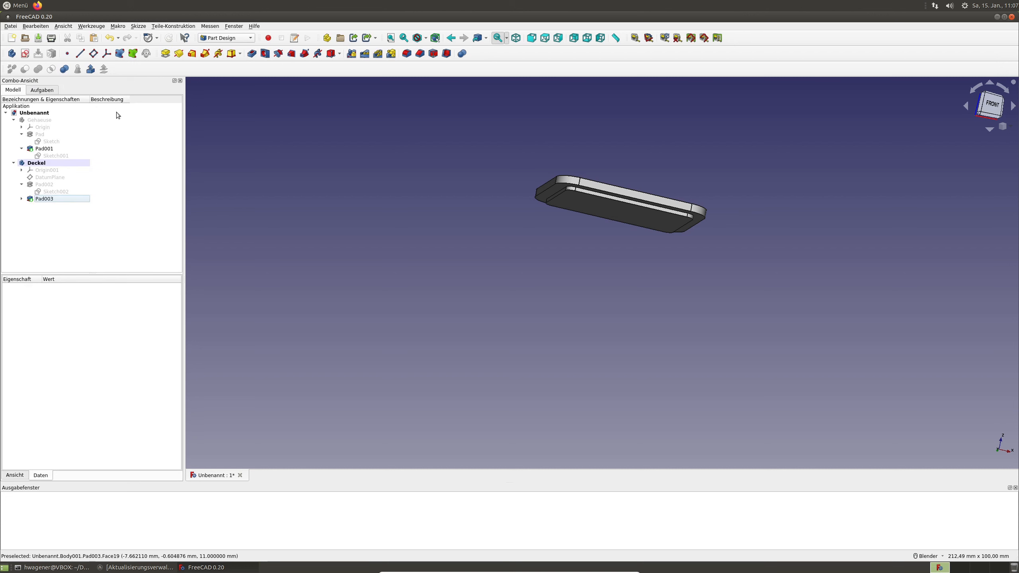
Step: Reopen Sketch003, set the horizontal and vertical offsets between the inner and outer rectangles to 3,2 mm each, and close it
click(22, 199)
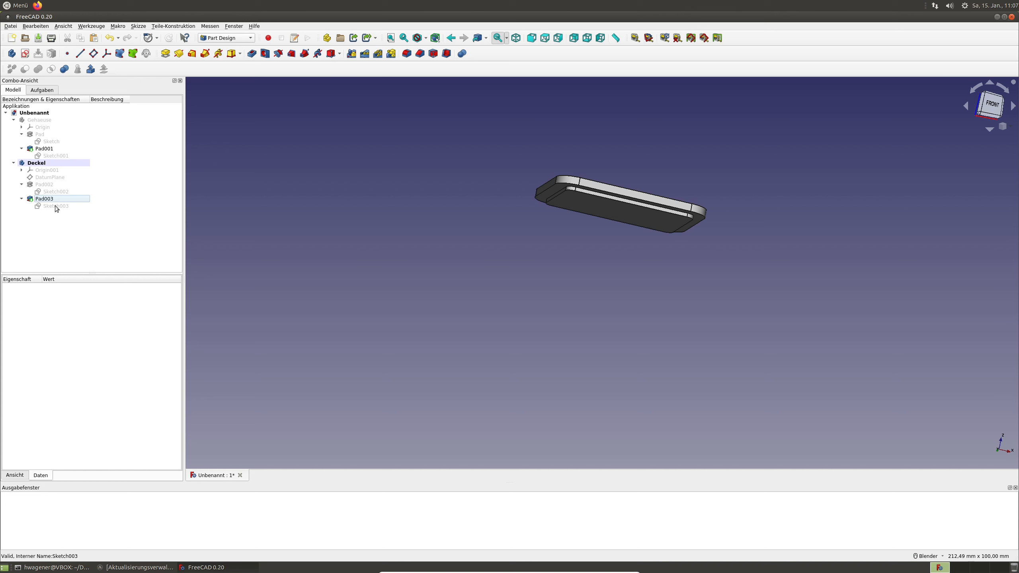
double_click(55, 206)
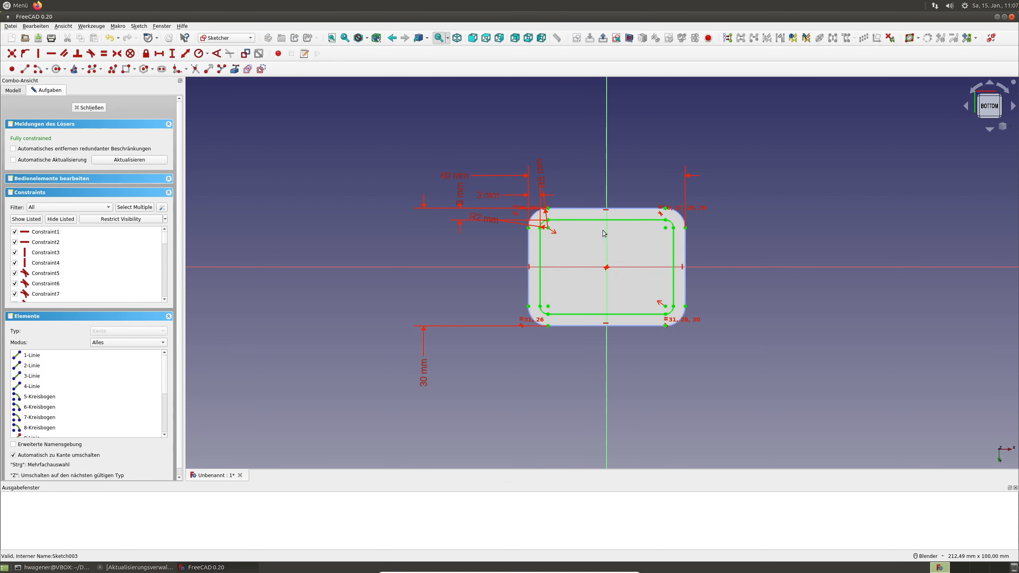
scroll(604, 233, up, 2)
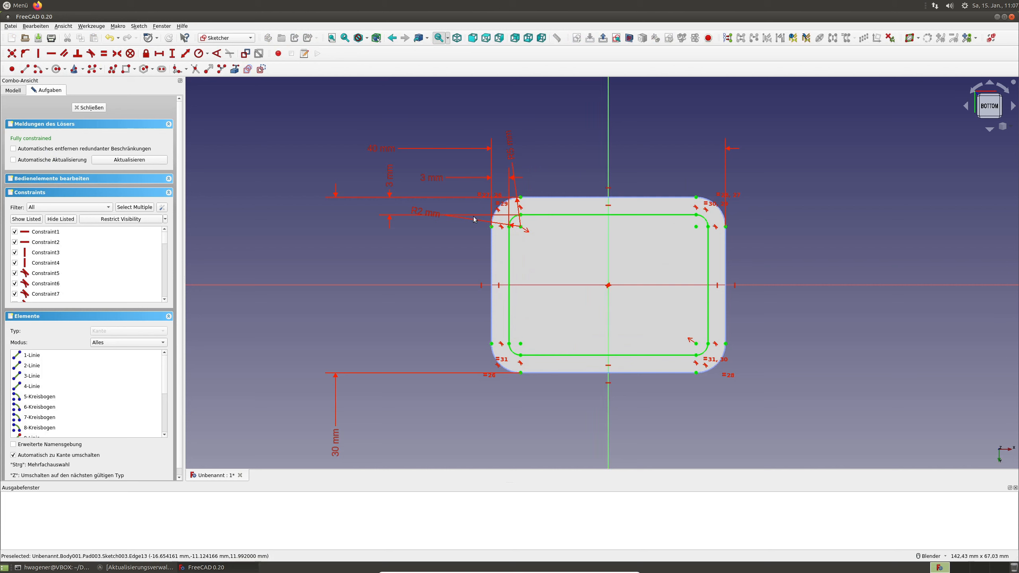
double_click(432, 177)
text(3,2 mm)
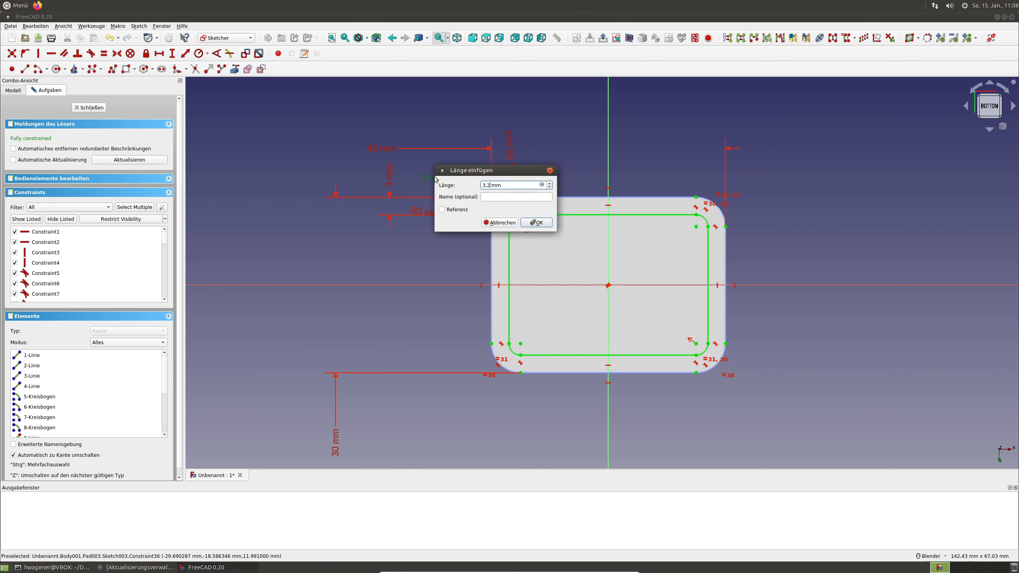
text(2)
key(Return)
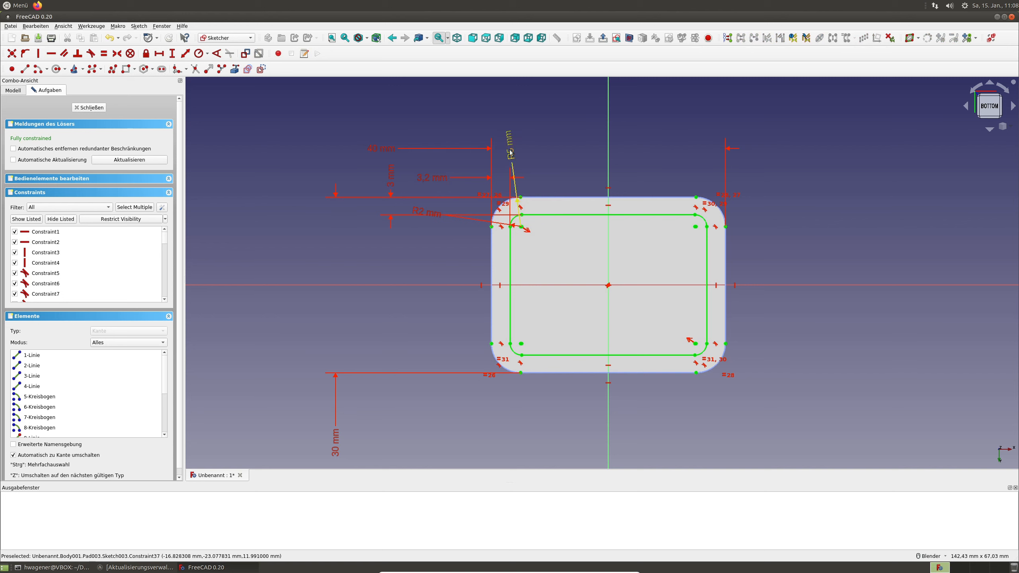
double_click(393, 182)
text(3,2 mm)
key(Return)
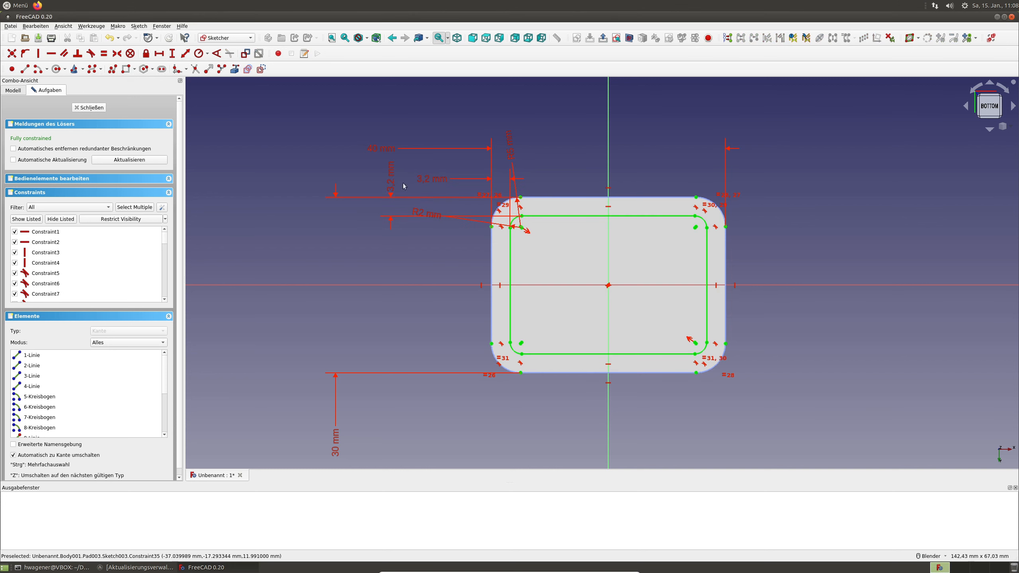
click(93, 108)
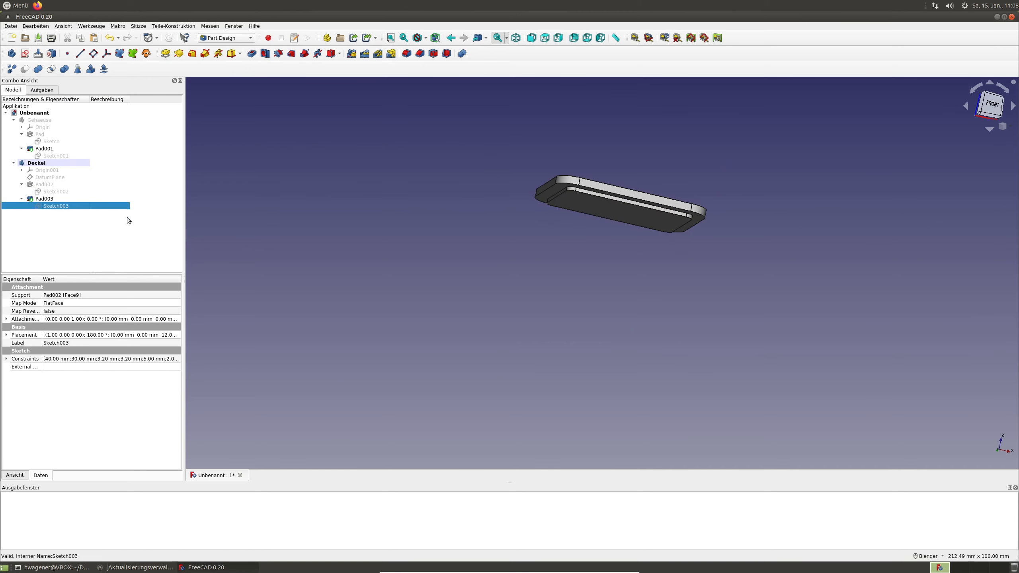
Step: Show the Gehaeuse body again so its bottom face is accessible
click(42, 120)
middle_drag(542, 193, 590, 170)
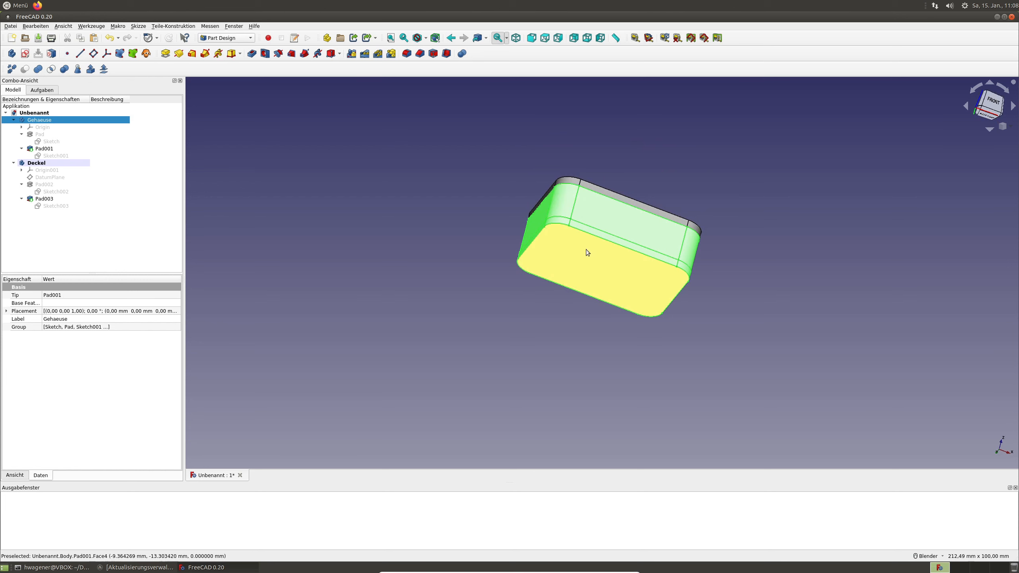
click(581, 264)
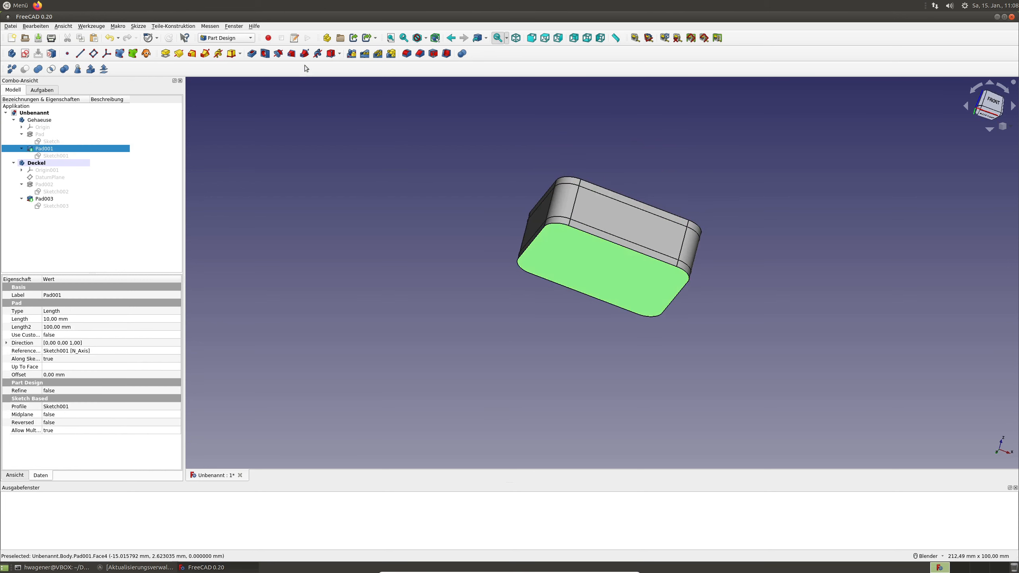
click(405, 60)
click(585, 296)
Step: Activate the Gehaeuse body and fillet the edges of its bottom face with a 1 mm radius
double_click(39, 122)
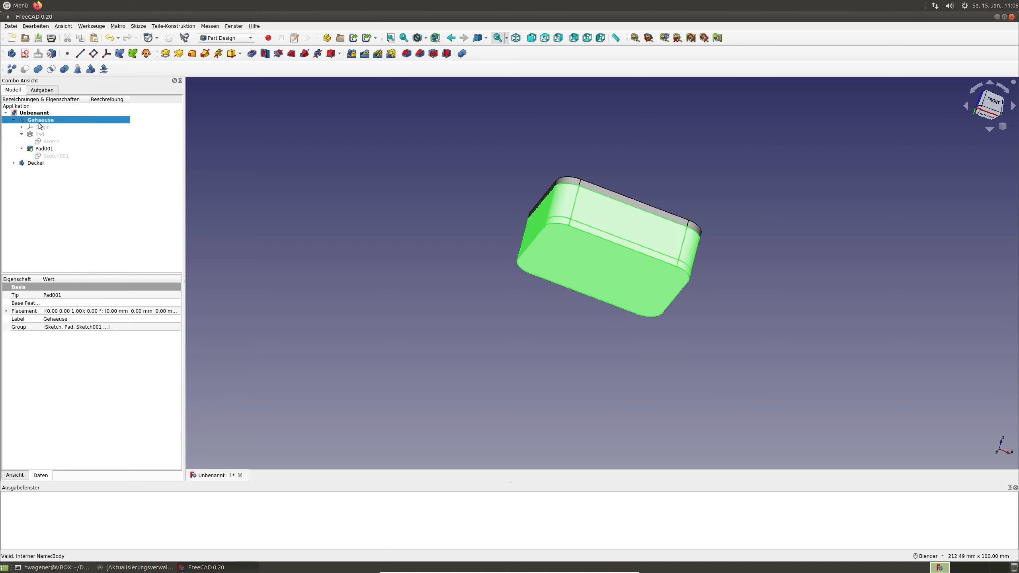
click(574, 269)
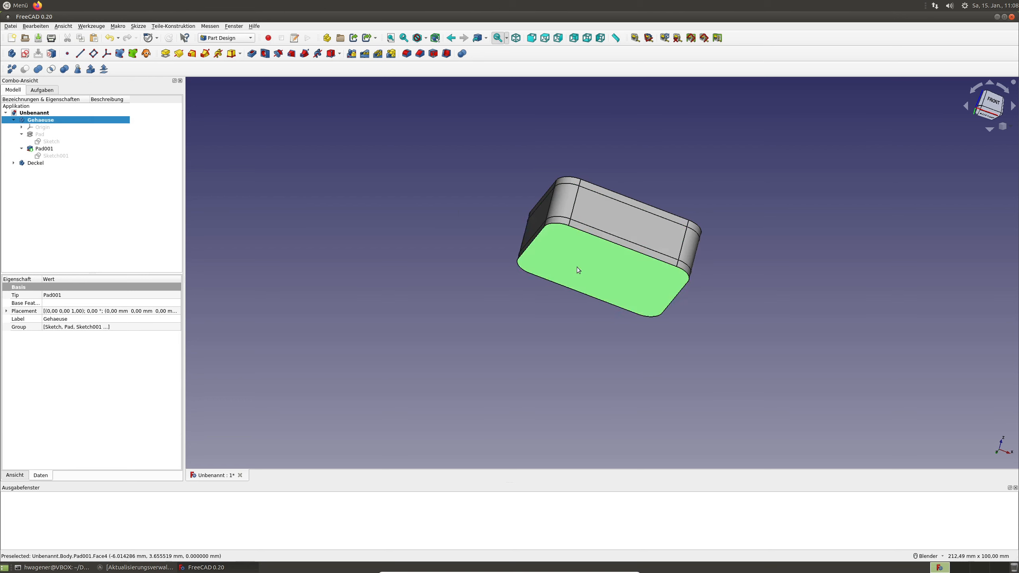
click(407, 54)
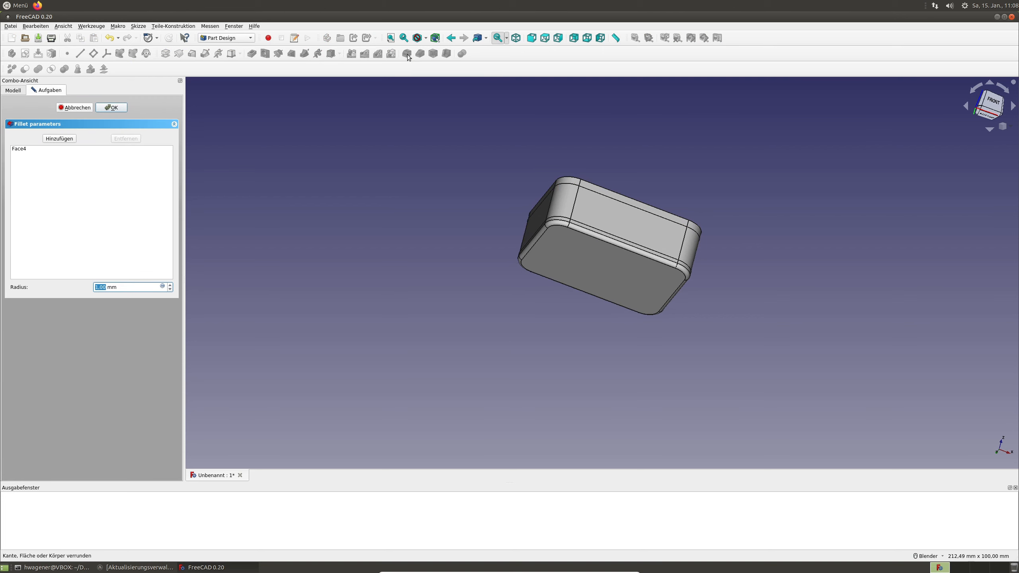
middle_drag(464, 182, 781, 242)
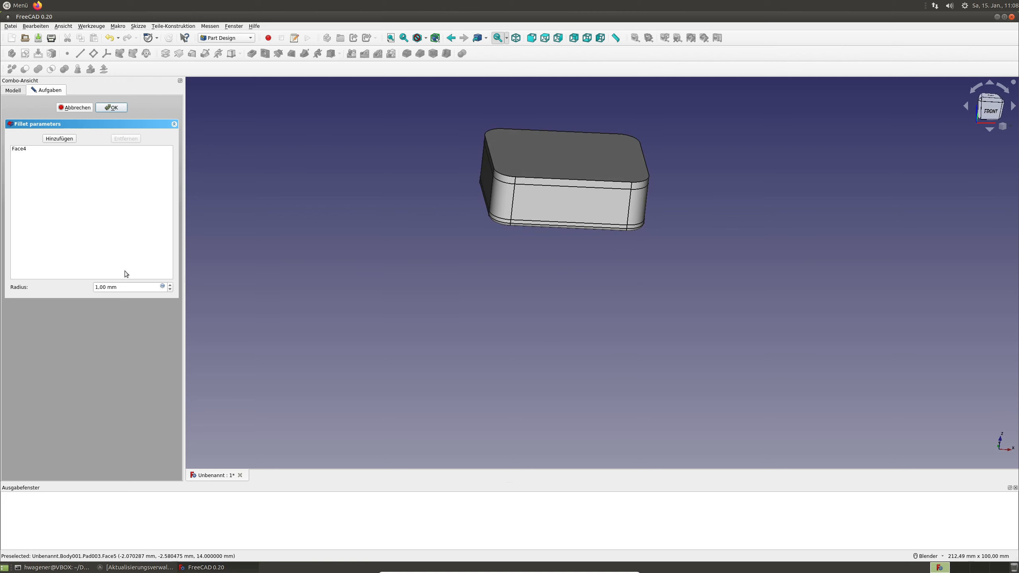
click(111, 108)
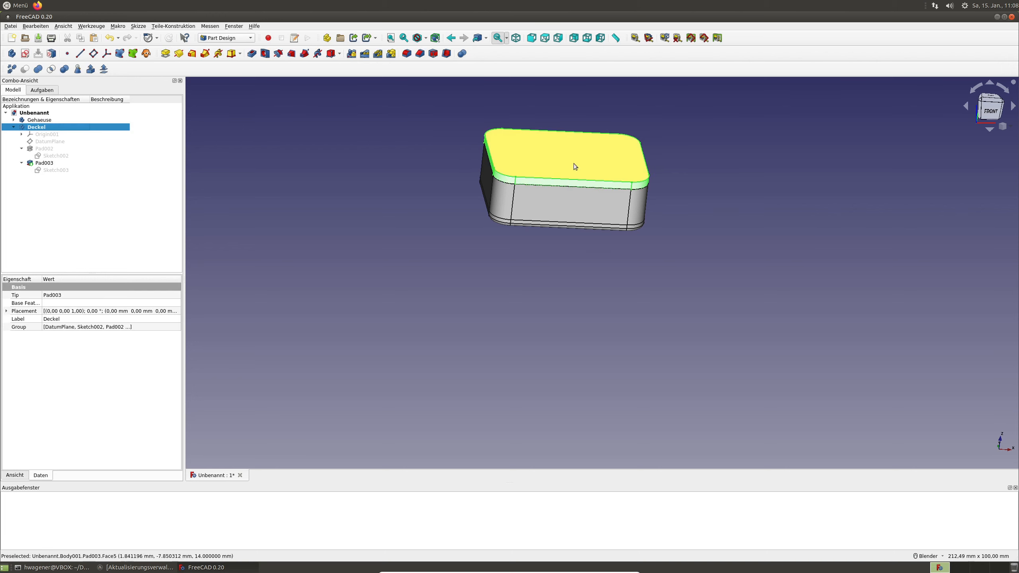
Step: Fillet the edges of the Deckel body's top outer face with a 1 mm radius
click(555, 153)
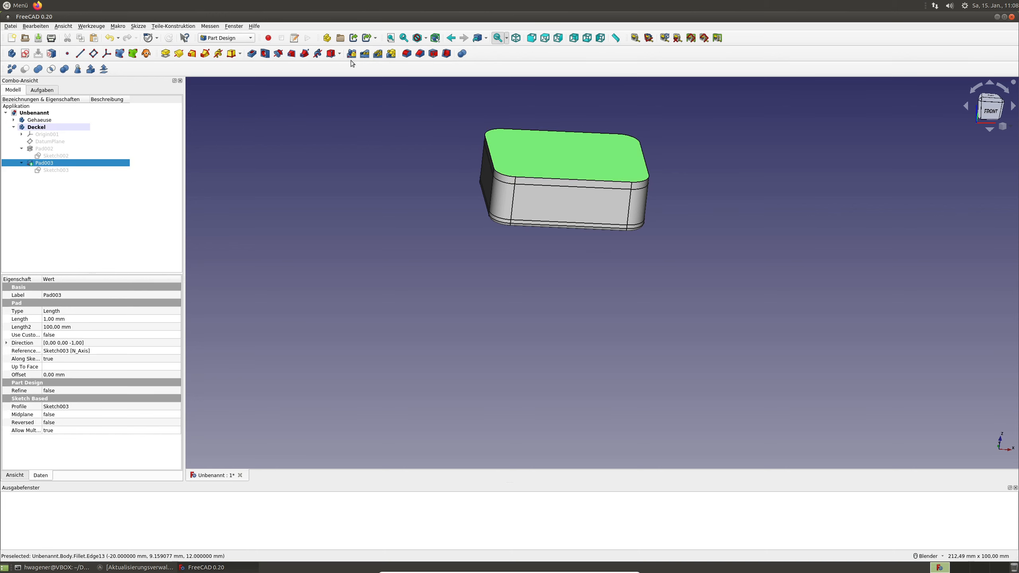
click(406, 55)
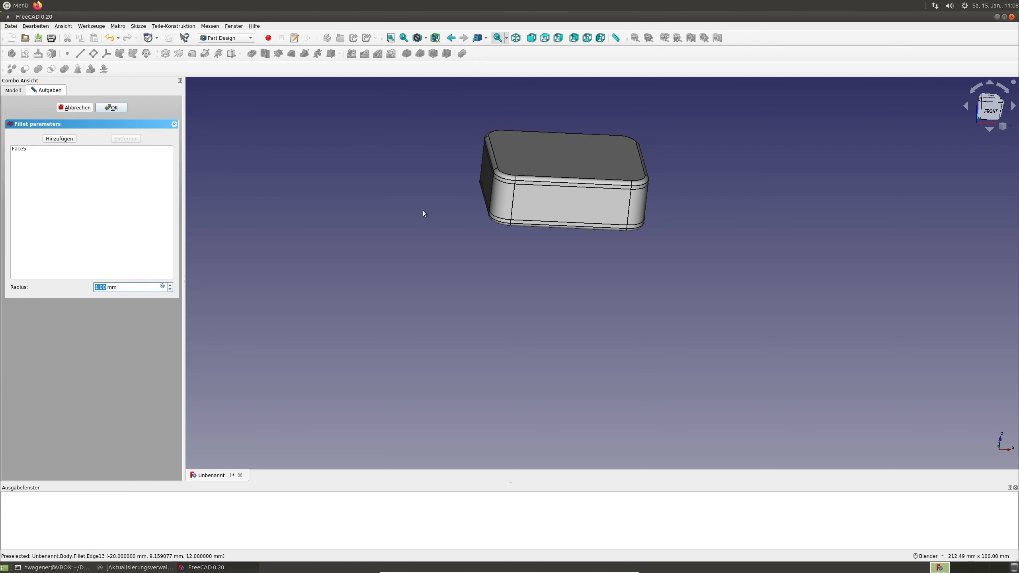
middle_drag(569, 227, 555, 191)
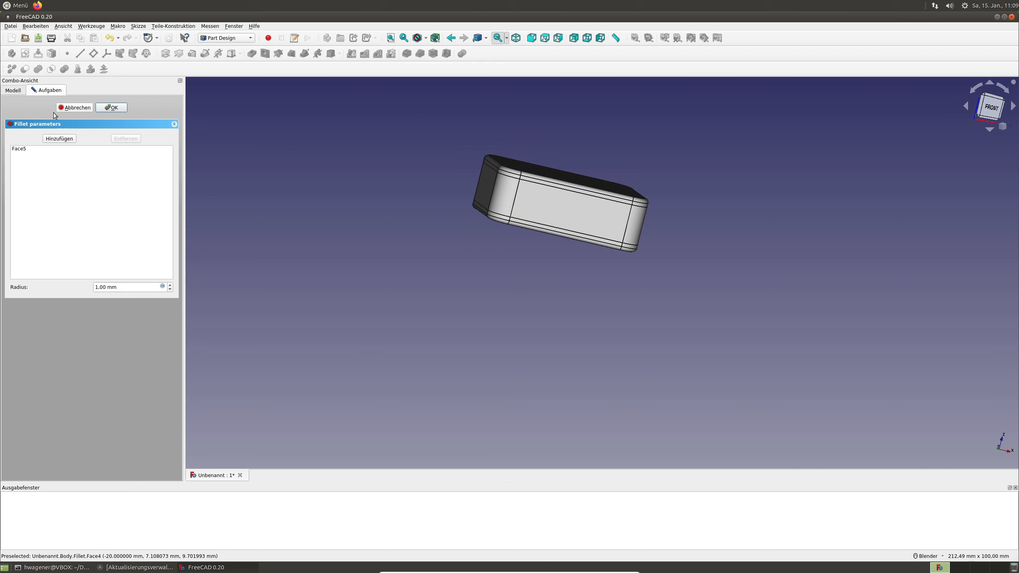
click(112, 107)
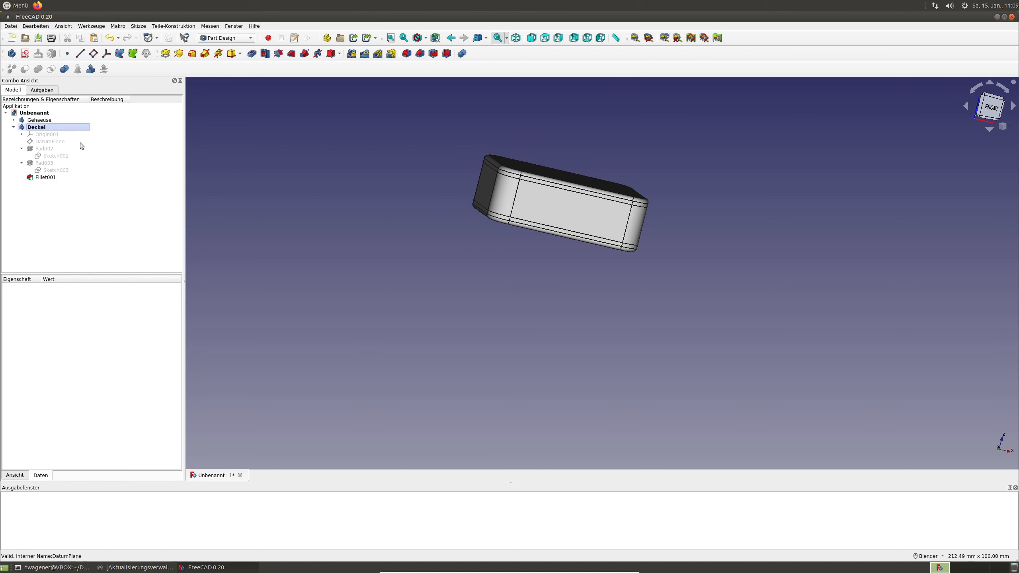
Step: Hide the Gehaeuse body and fillet the edges of the raised inner step on the lid's underside with a 0,5 mm radius
click(36, 120)
mouse_move(554, 240)
middle_down()
mouse_move(547, 253)
mouse_move(541, 226)
middle_up()
click(541, 225)
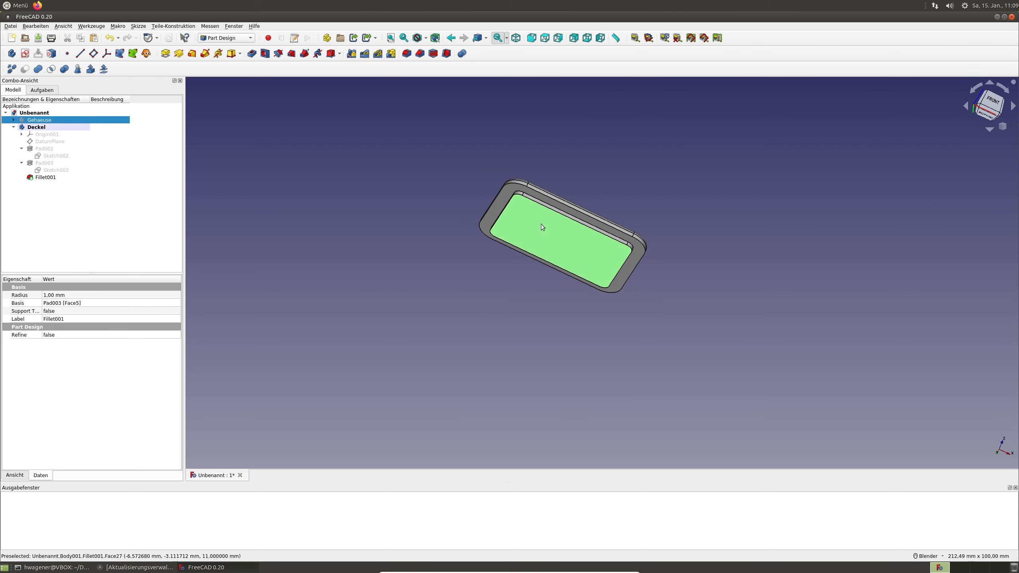
click(406, 55)
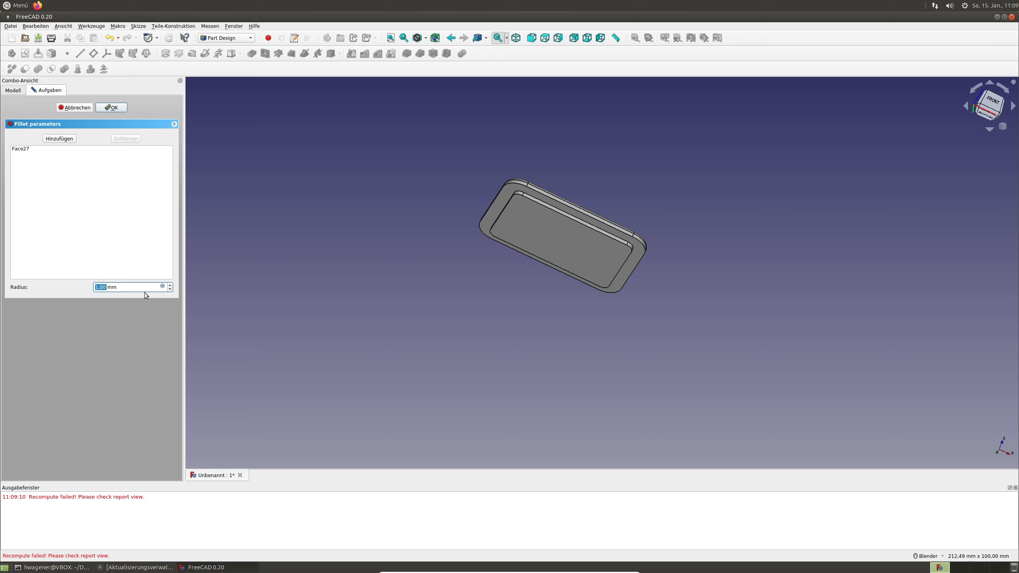
text(0,5)
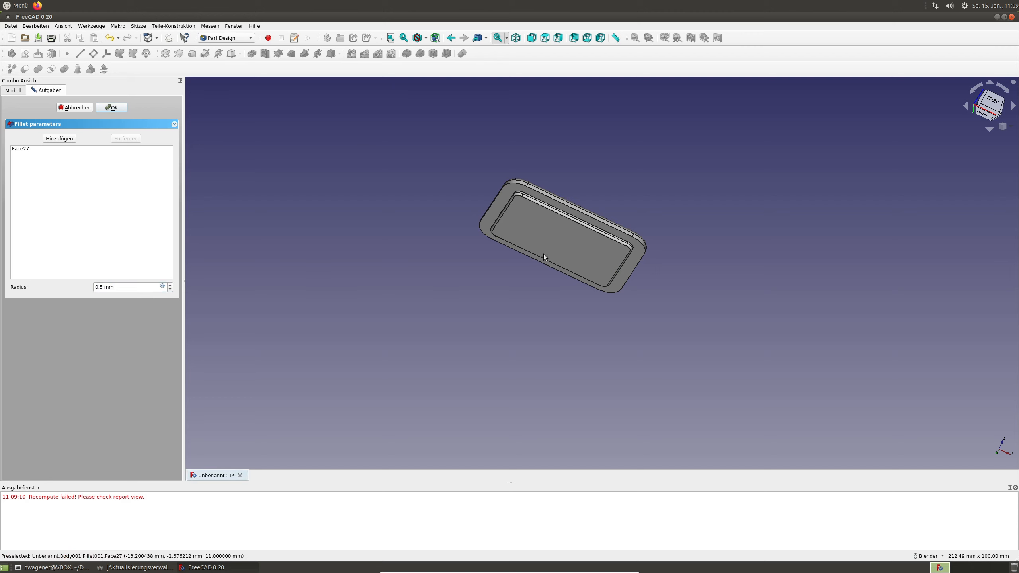
click(114, 109)
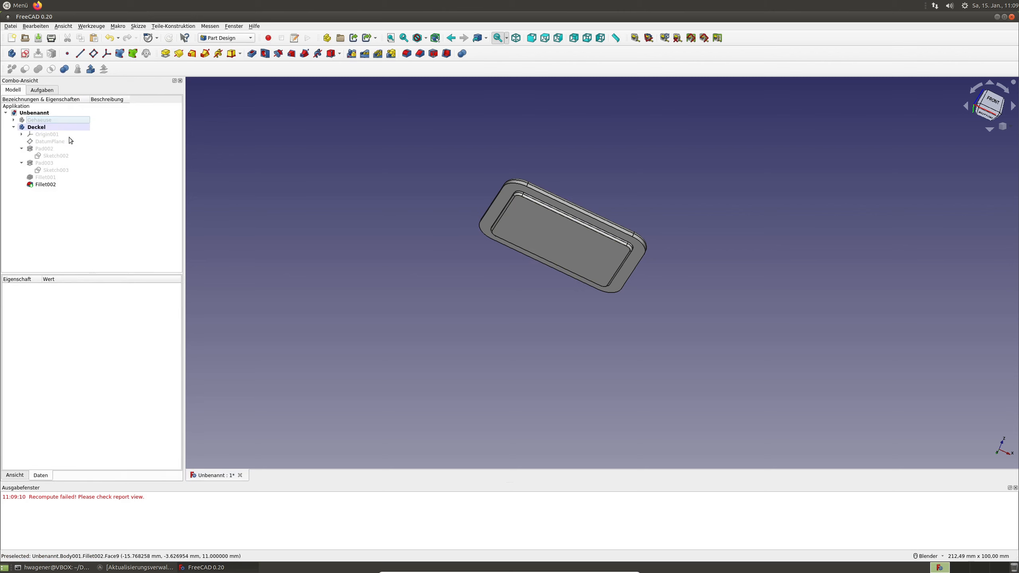
Step: Show the Gehaeuse body again and hide the Deckel body to expose the housing's interior
click(42, 121)
key(space)
middle_drag(506, 224, 495, 292)
shift+middle_drag(718, 326, 675, 450)
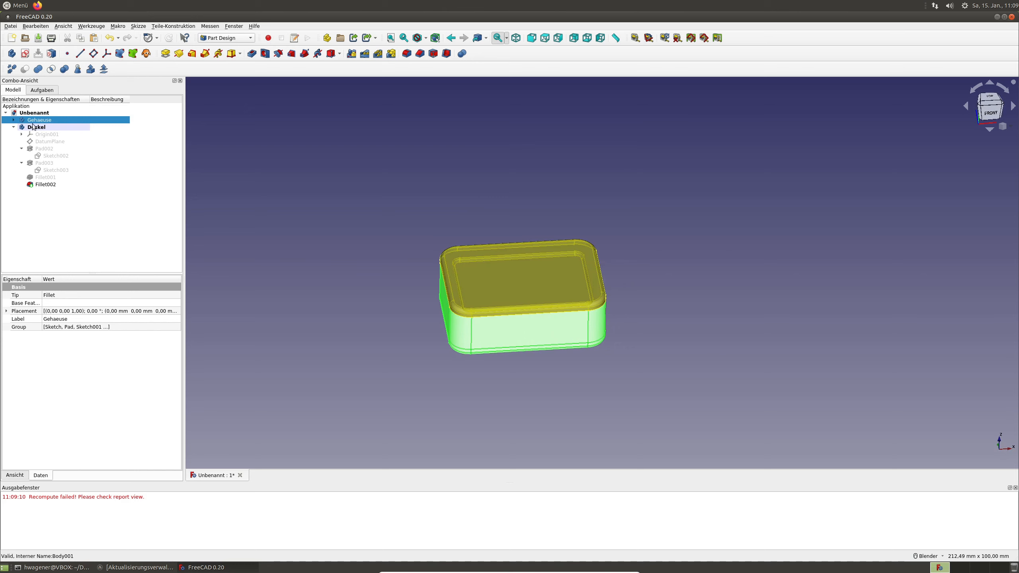
click(273, 171)
click(40, 120)
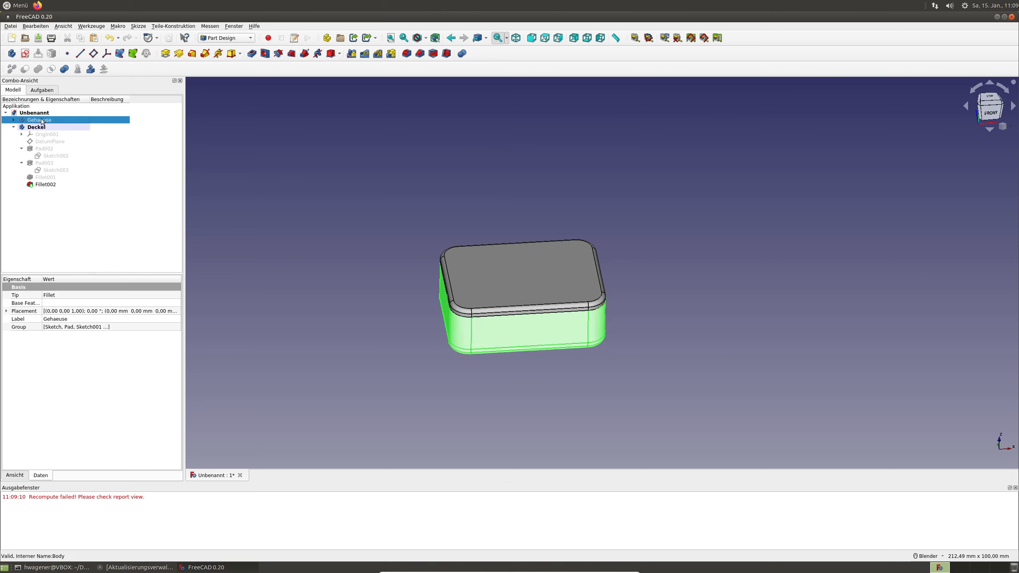
key(space)
key(space)
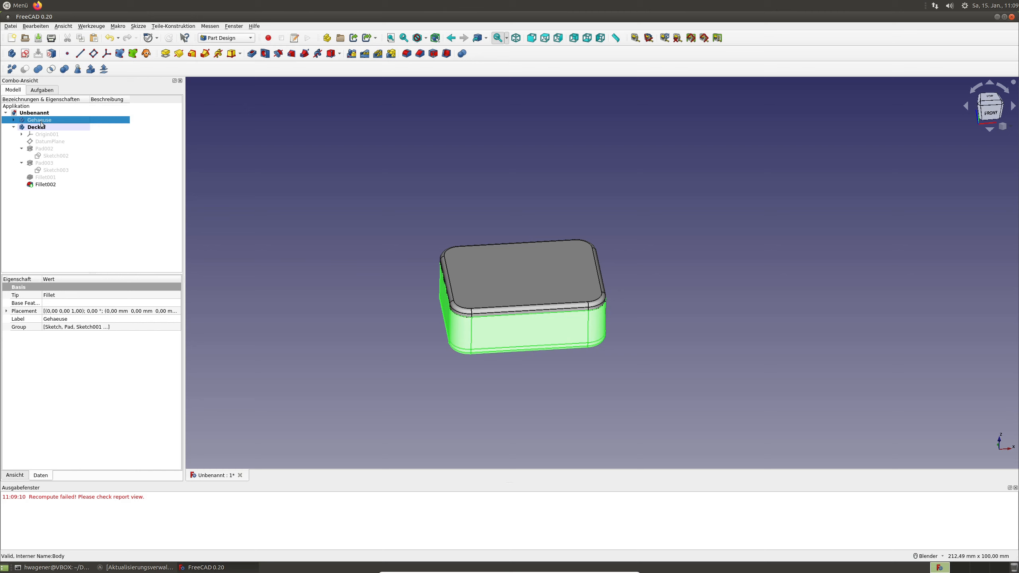
click(42, 129)
key(space)
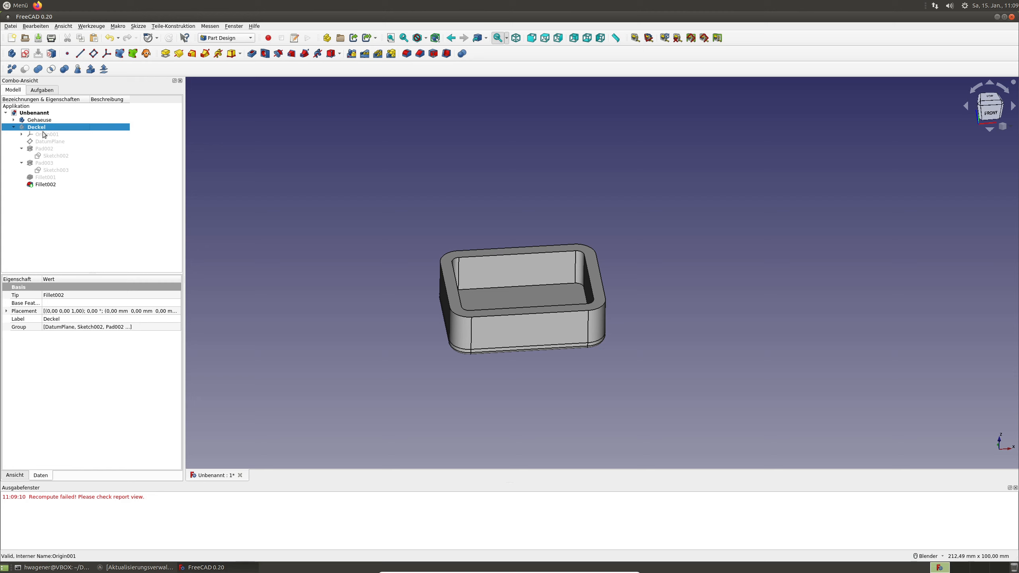
Step: Reopen the Gehaeuse base sketch, set the horizontal and vertical offsets between the inner and outer rectangles to 1,5 mm each, and close it
click(13, 119)
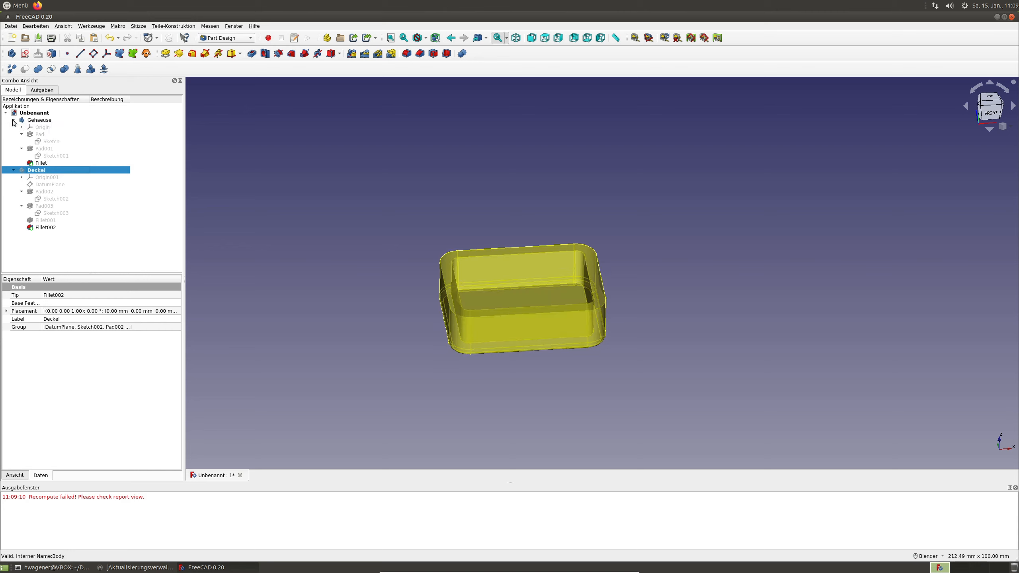
double_click(48, 143)
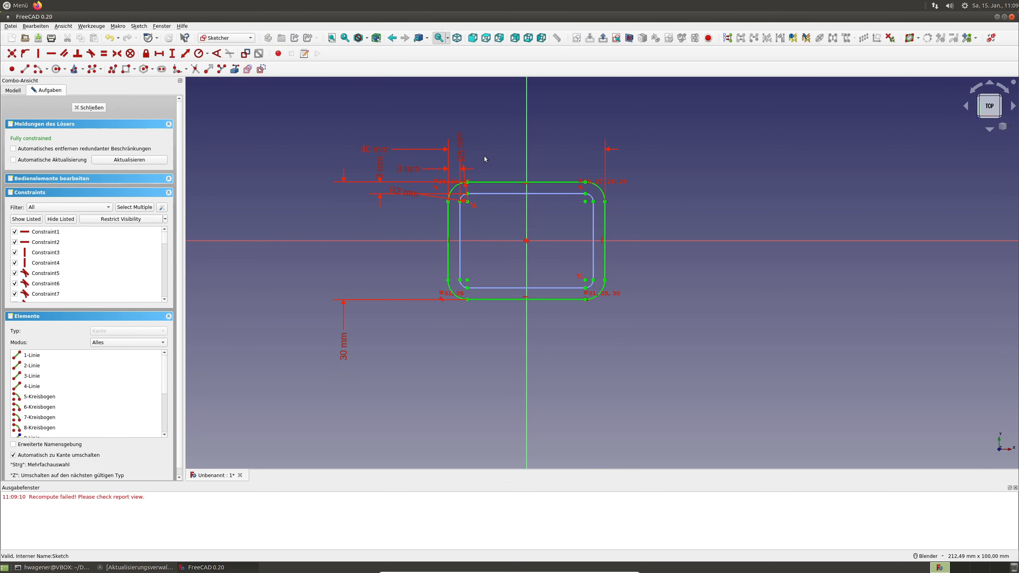
click(404, 169)
double_click(404, 170)
text(1,5 mm)
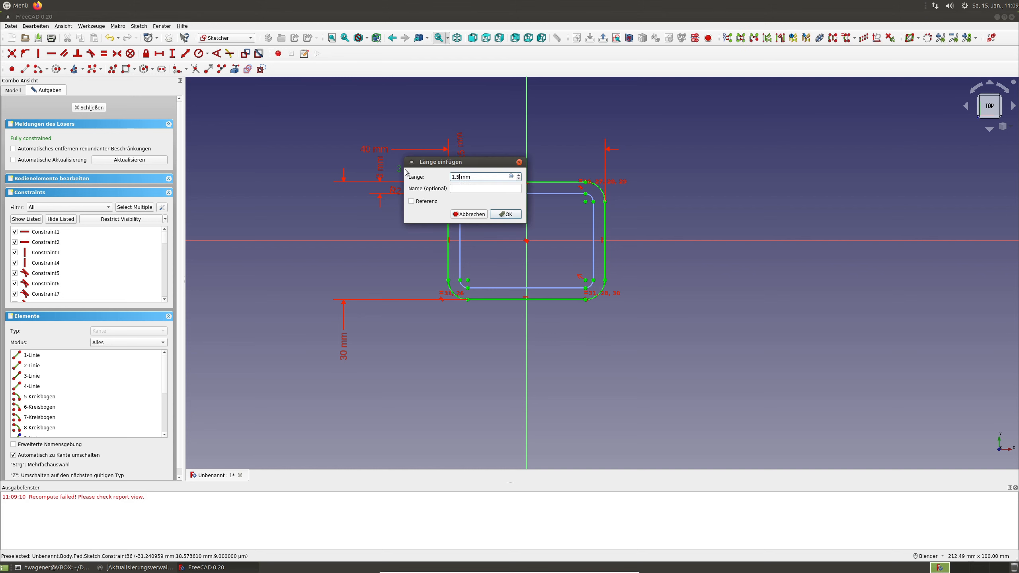
key(Return)
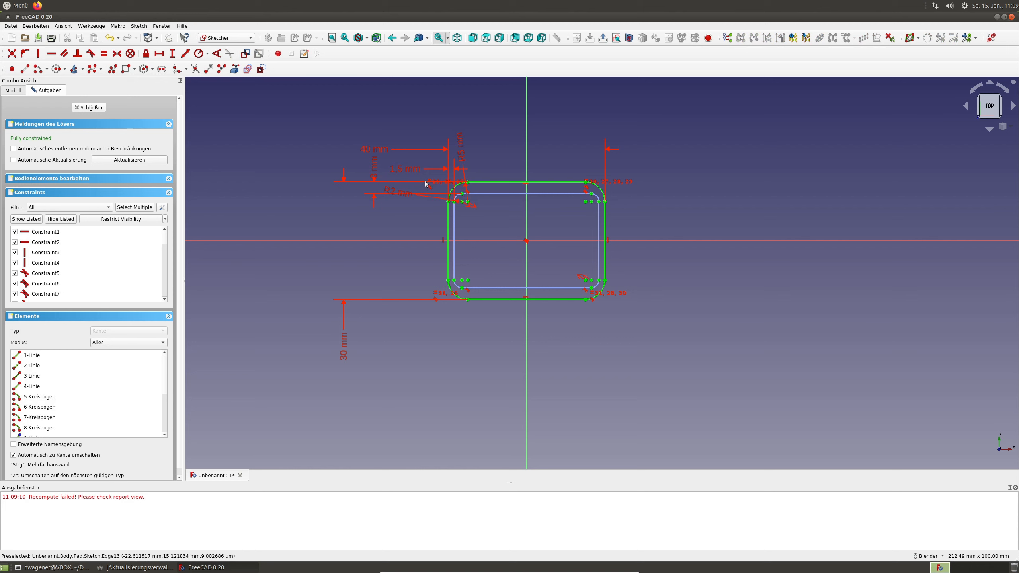
double_click(374, 170)
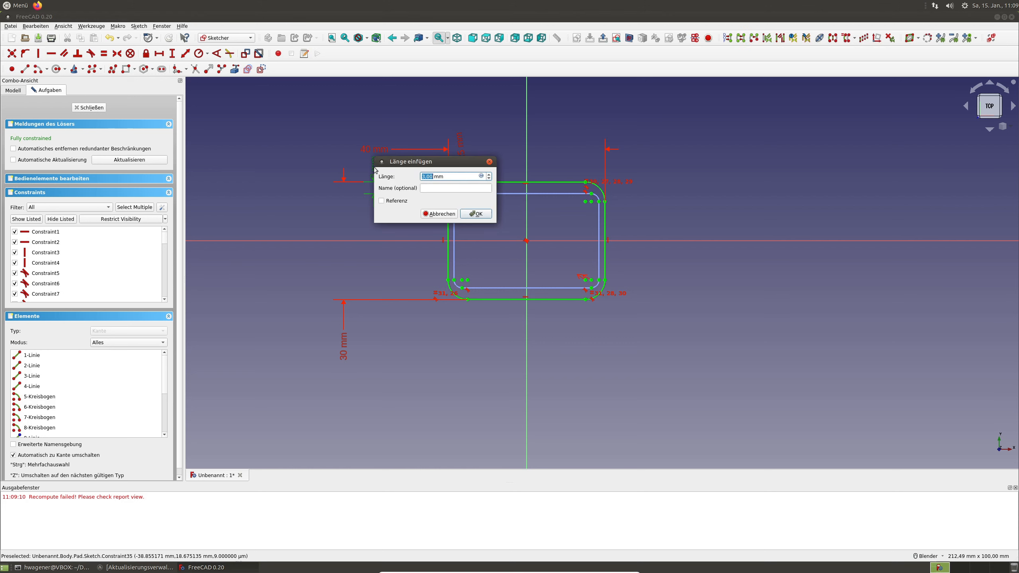
text(1)
key(Return)
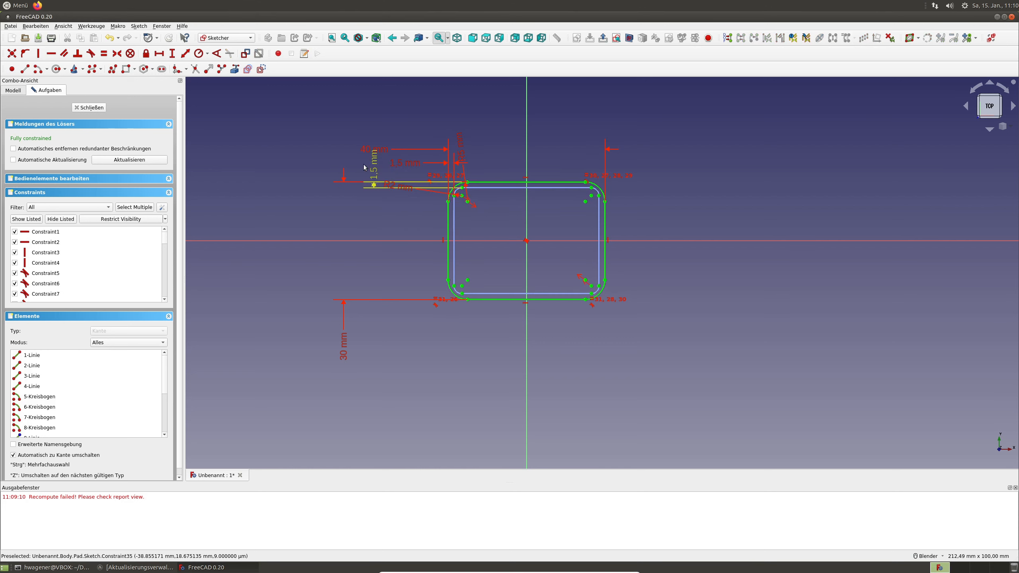
click(92, 108)
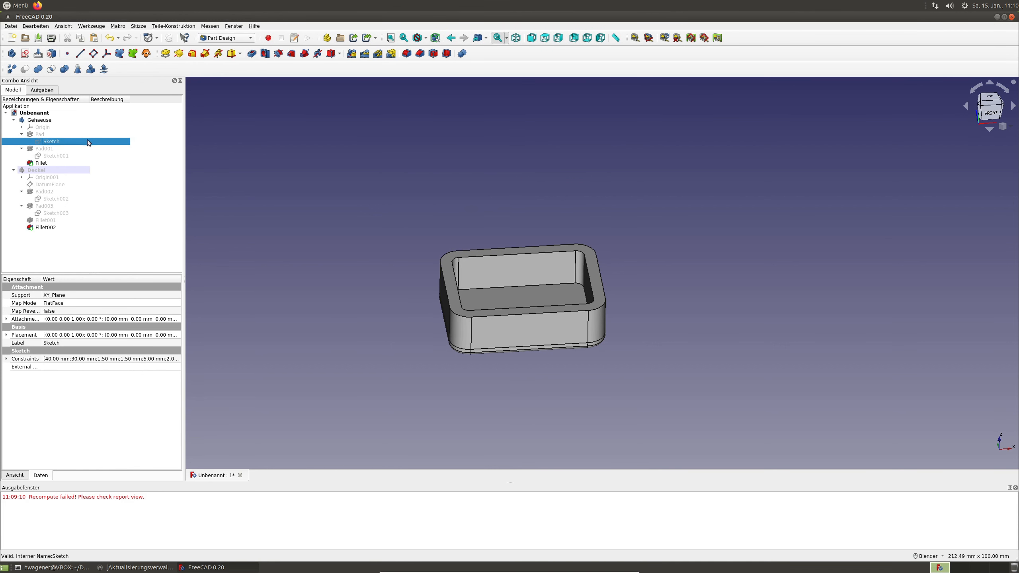
Step: Reopen Sketch001 of the housing wall, set its horizontal and vertical wall offsets to 1,5 mm each, and close it
double_click(54, 156)
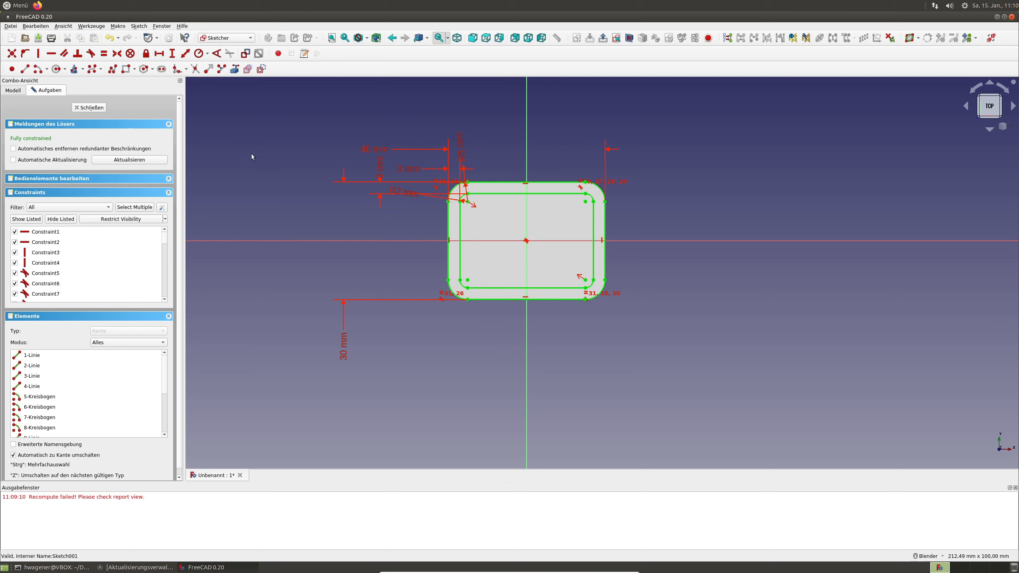
click(406, 170)
double_click(406, 171)
text(1)
key(Return)
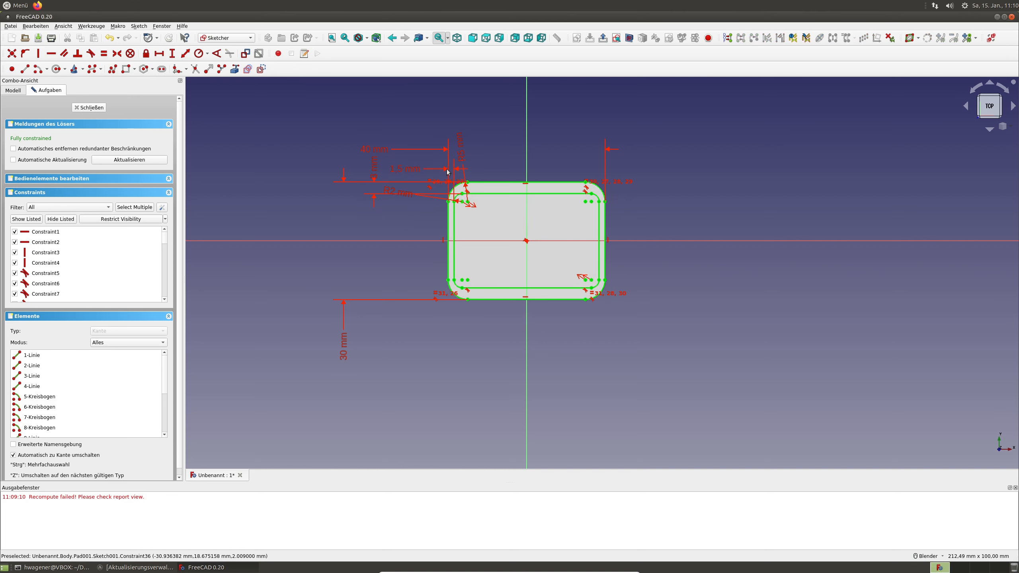
double_click(374, 175)
text(1,5)
key(Return)
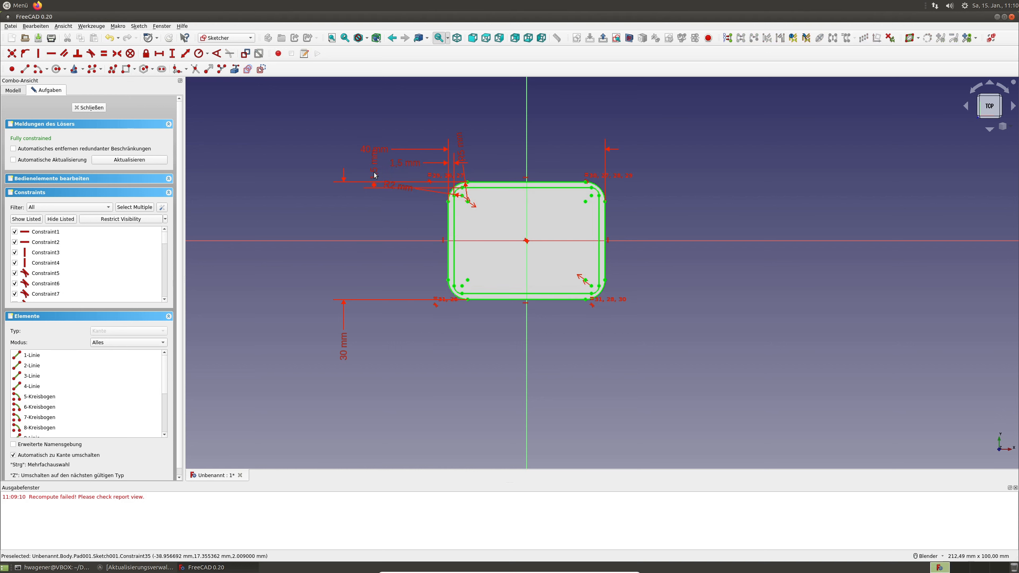
click(96, 108)
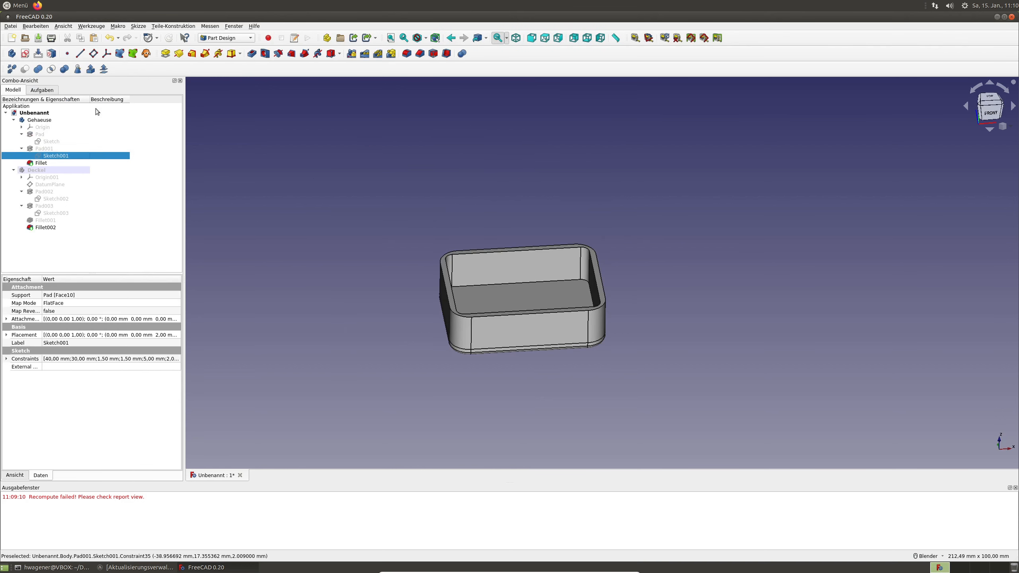
Step: Set the inner rectangle's corner radius in Sketch001 to 3,5 mm and close the sketch
middle_drag(523, 266, 464, 259)
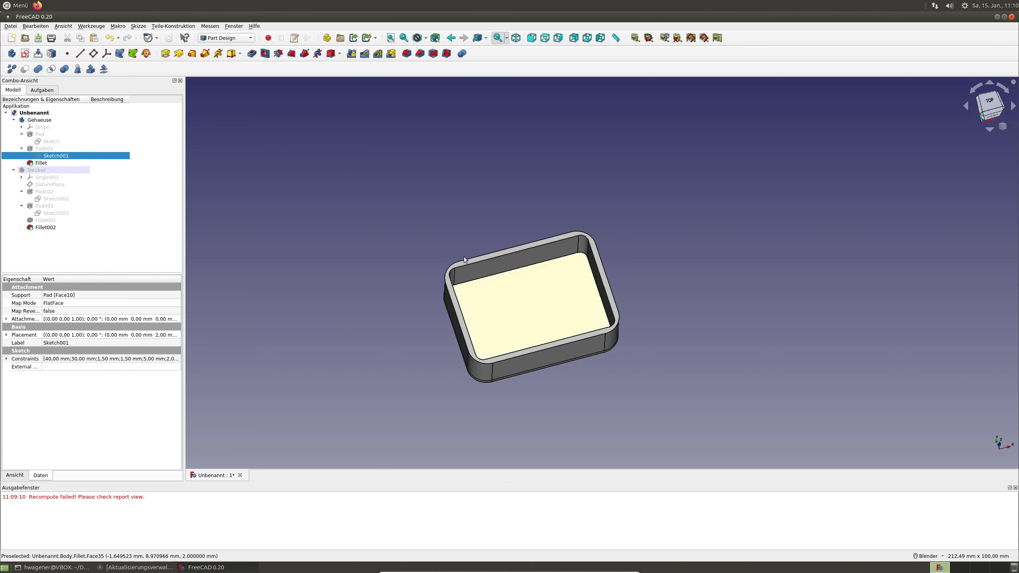
double_click(60, 157)
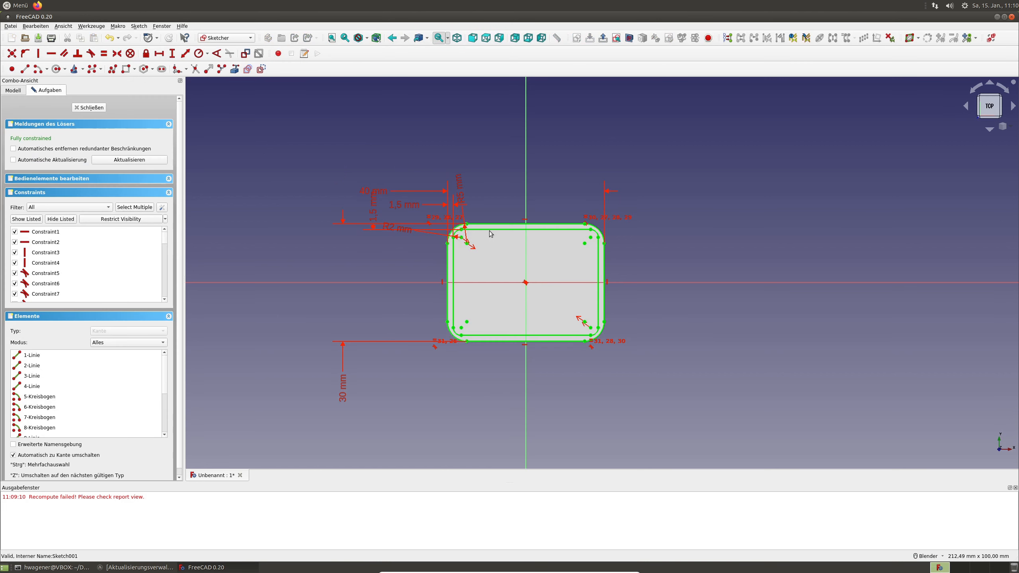
scroll(470, 240, up, 4)
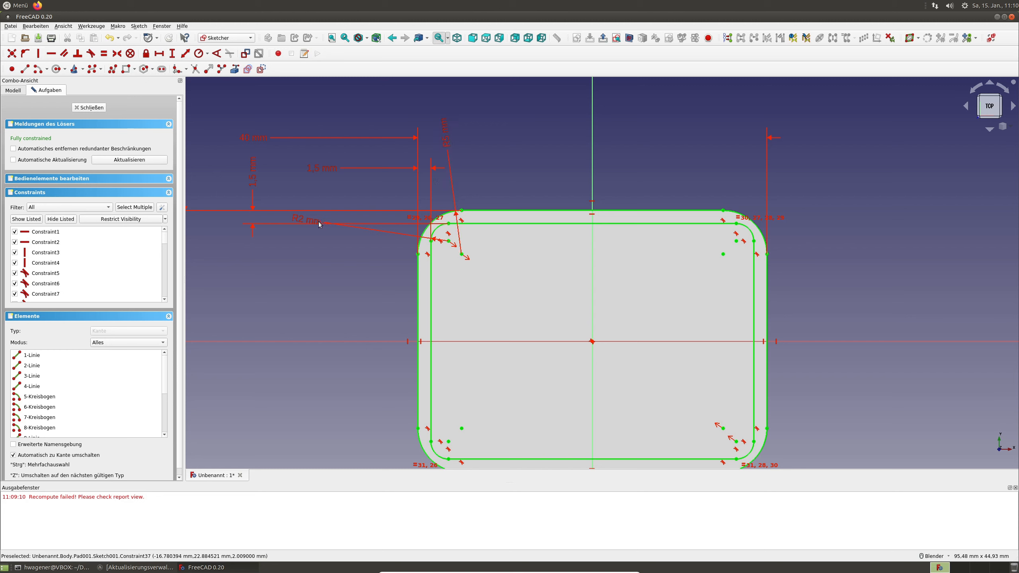
double_click(304, 220)
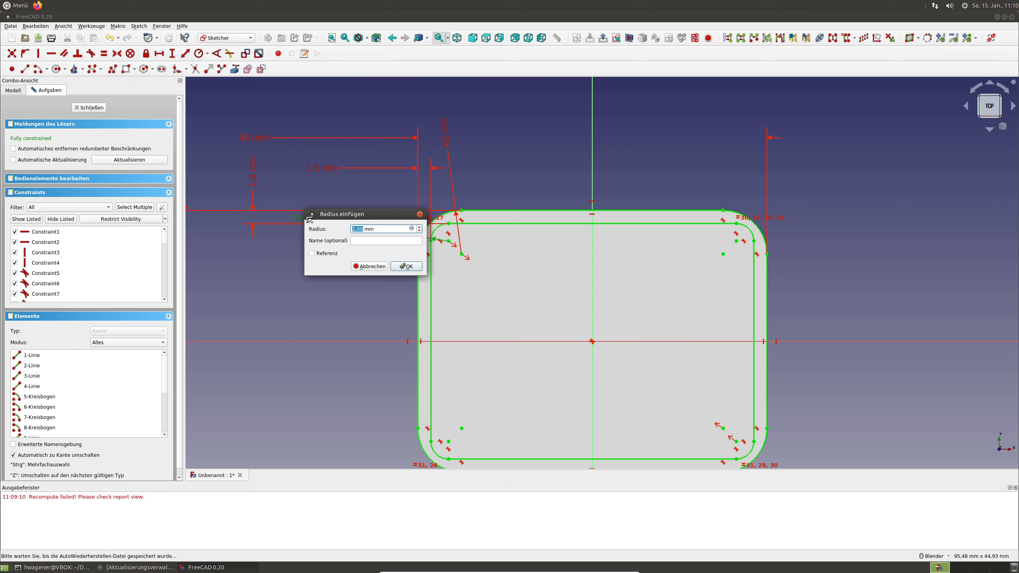
text(3,5)
key(Return)
click(89, 107)
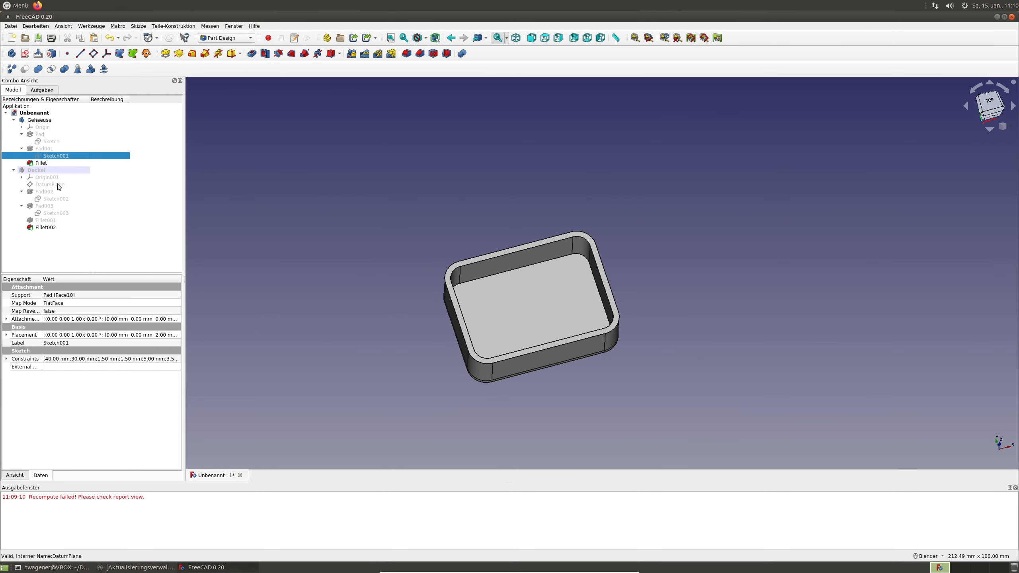
Step: Hide the Gehaeuse body, then show the Deckel body and make it the active body
click(39, 120)
key(space)
click(37, 170)
key(space)
key(Left)
double_click(39, 171)
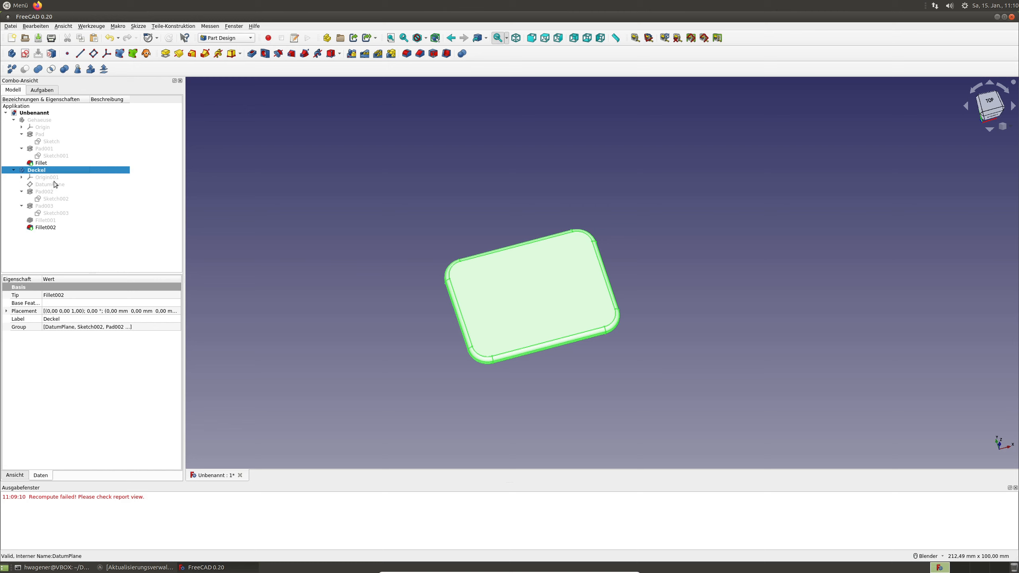
click(57, 199)
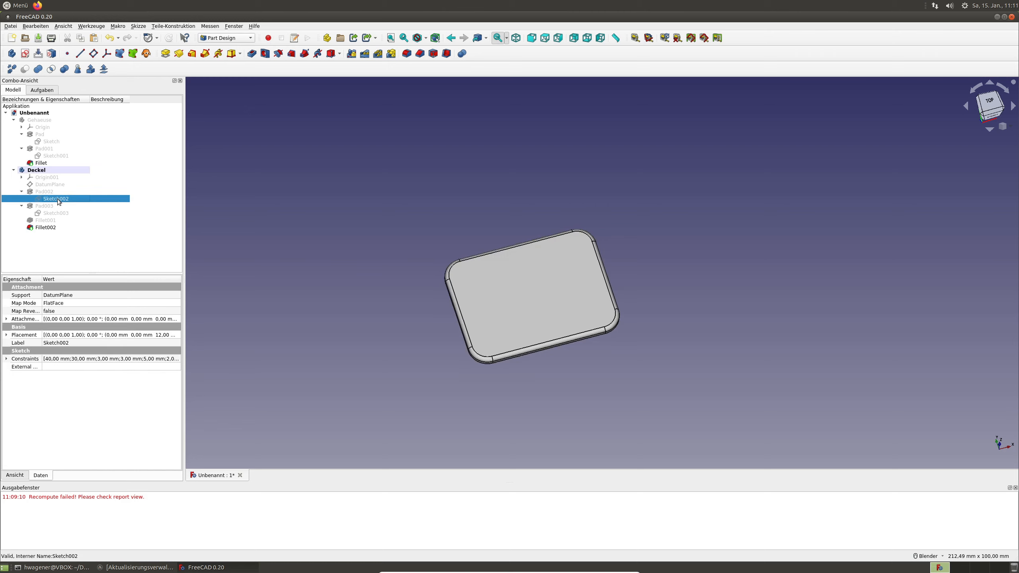
middle_drag(426, 351, 334, 241)
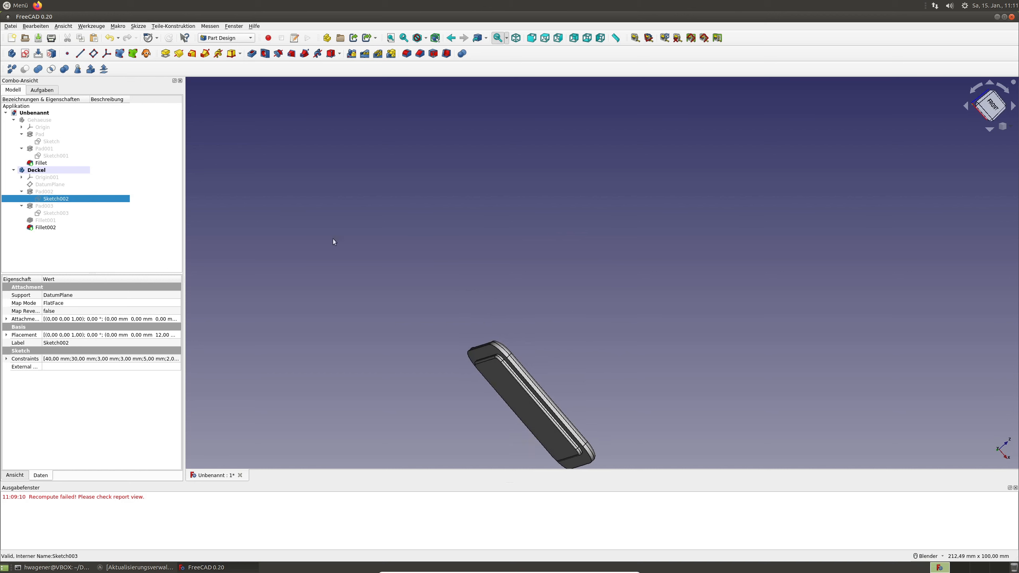
double_click(57, 203)
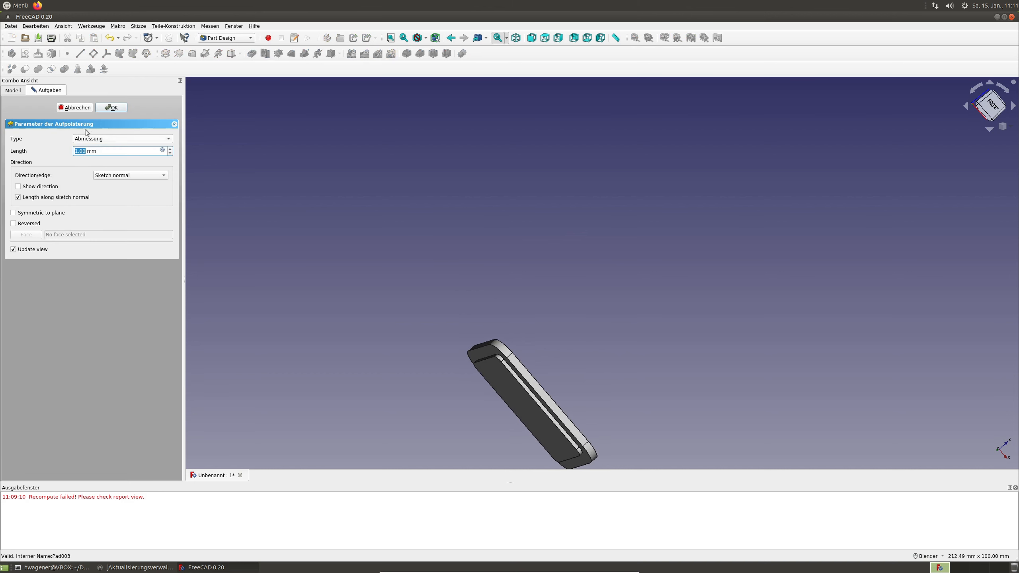
click(78, 106)
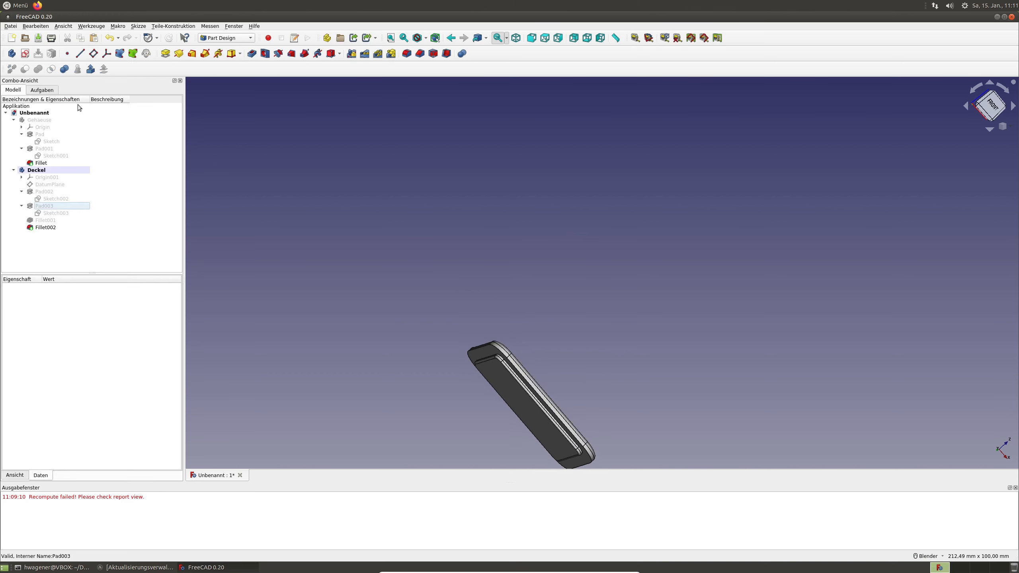
double_click(49, 200)
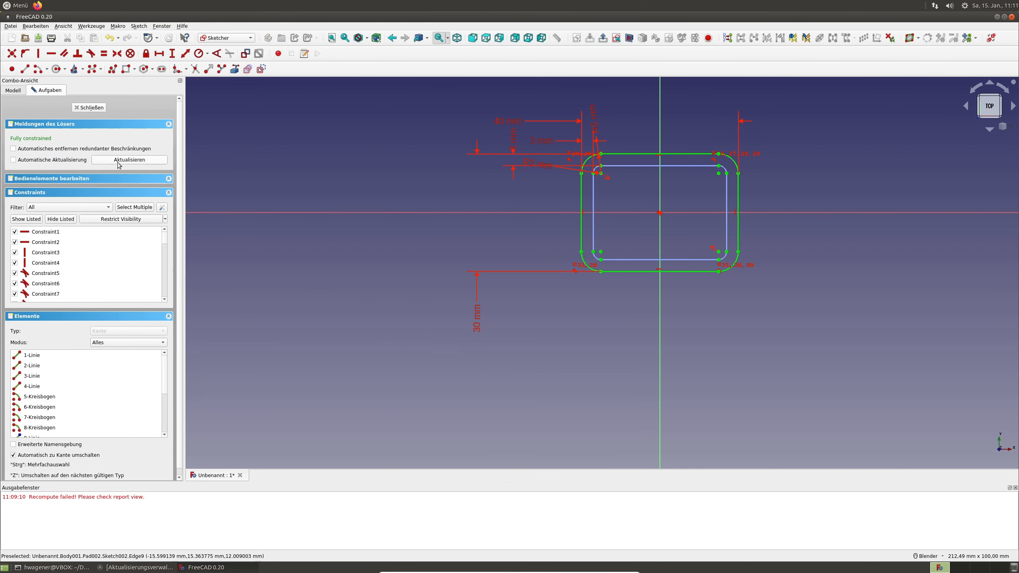
click(94, 107)
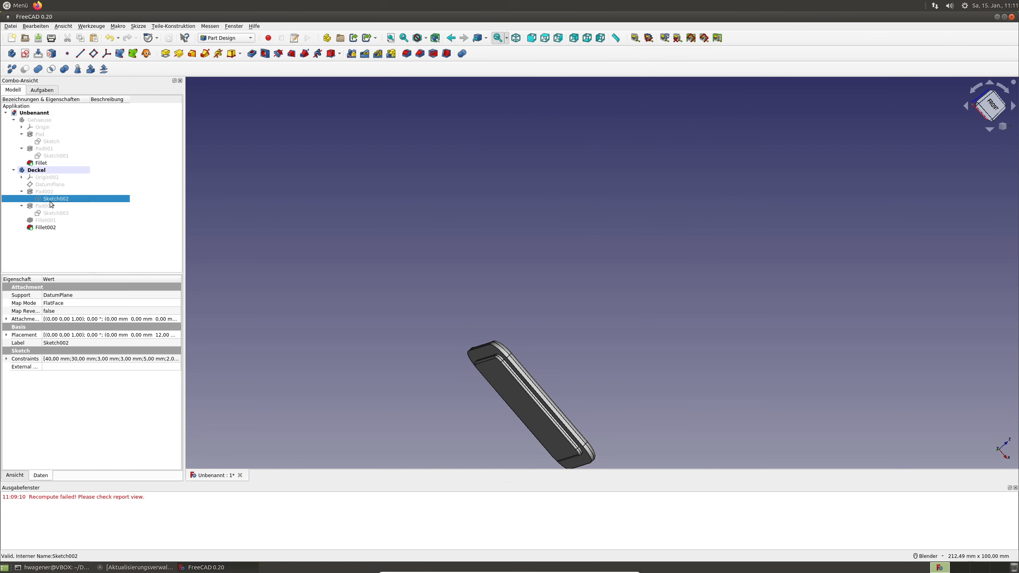
Step: Open Sketch003 of the Deckel and set the horizontal and vertical offsets between the outer and inner rectangles to 1,7 mm each
double_click(51, 215)
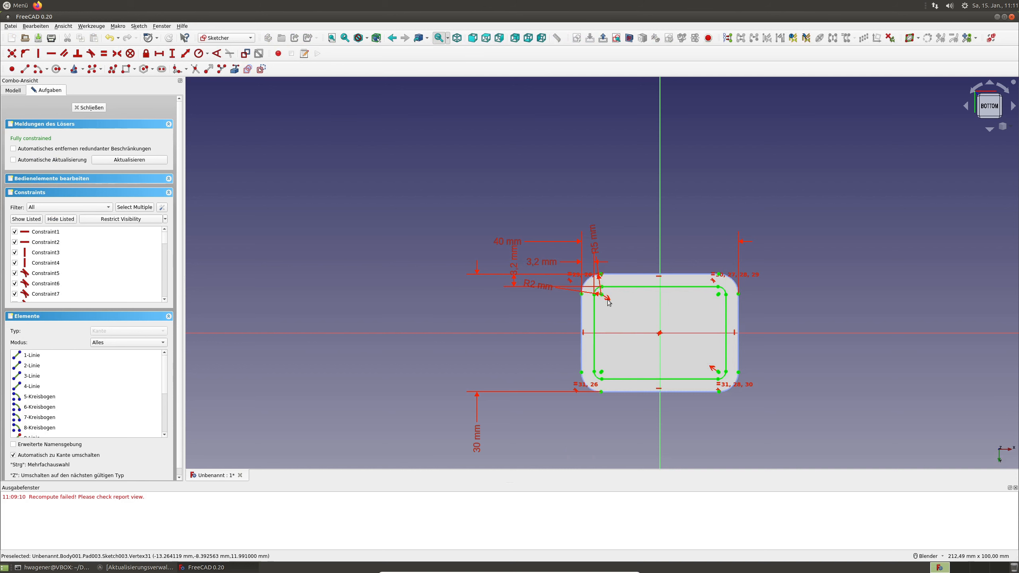
scroll(608, 303, up, 5)
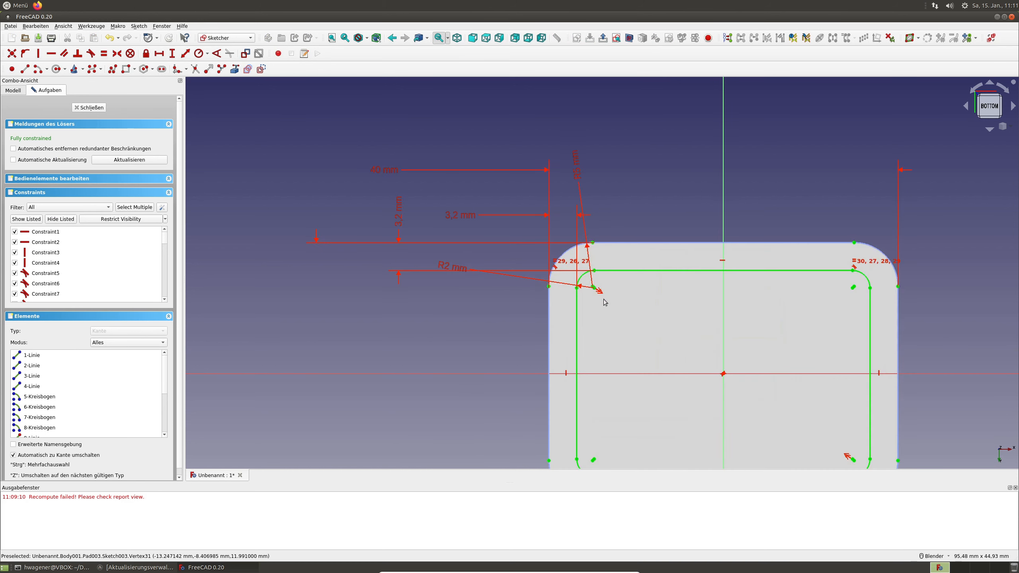
double_click(453, 219)
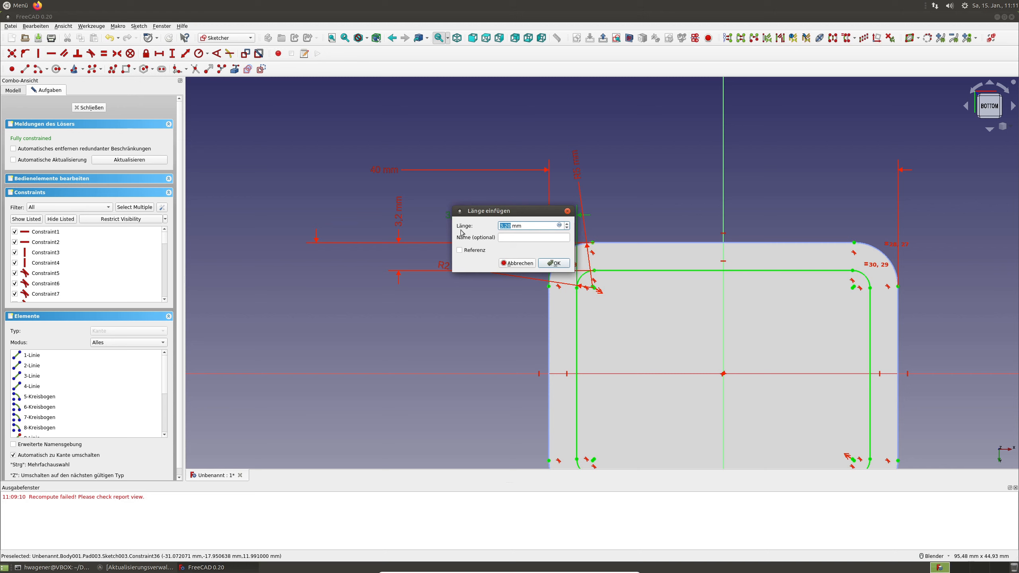
text(1)
key(Return)
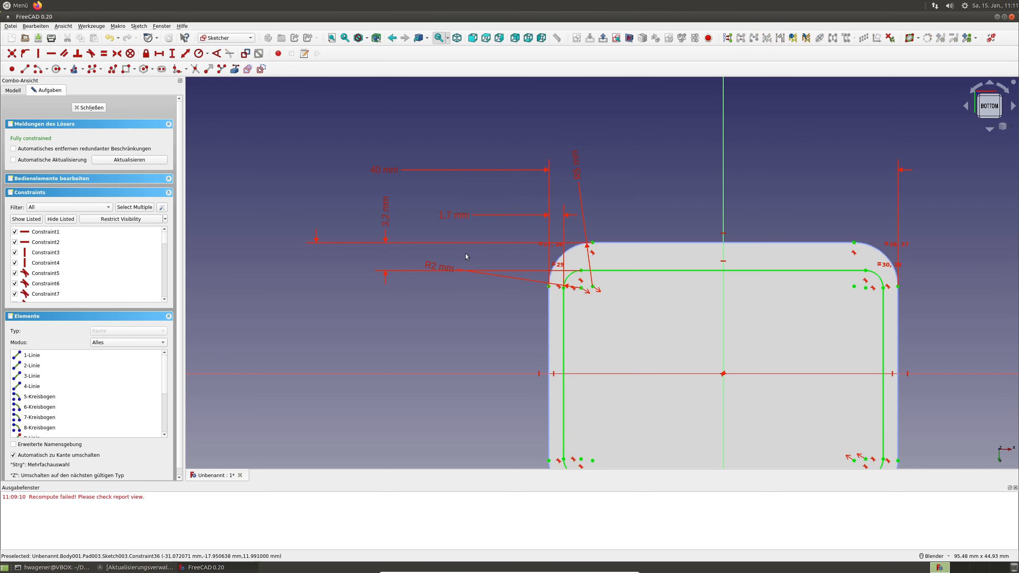
double_click(386, 221)
text(1.7)
key(Return)
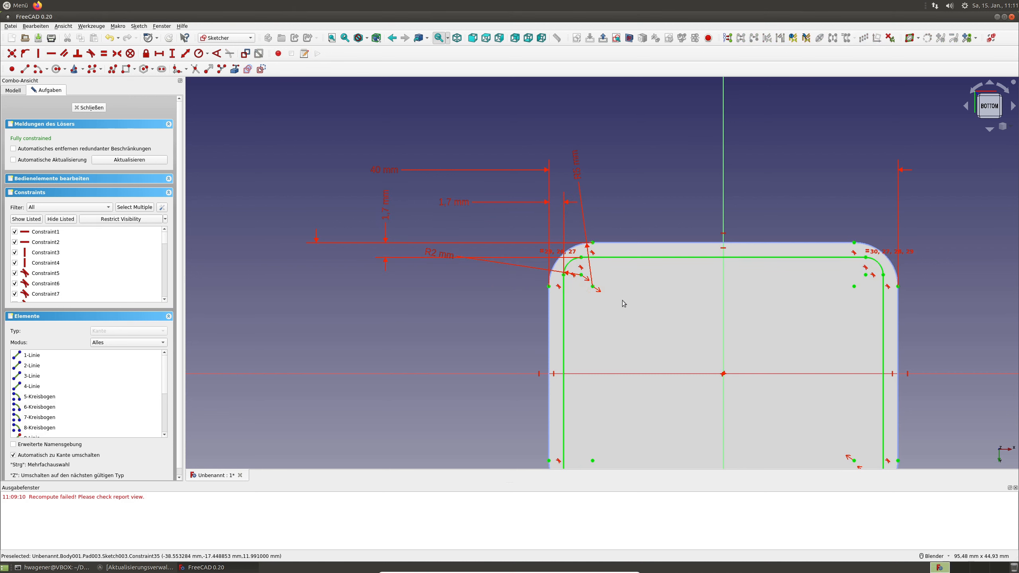
Step: Set the inner rectangle's corner radius in Sketch003 to 3,5 mm and close the sketch
double_click(440, 253)
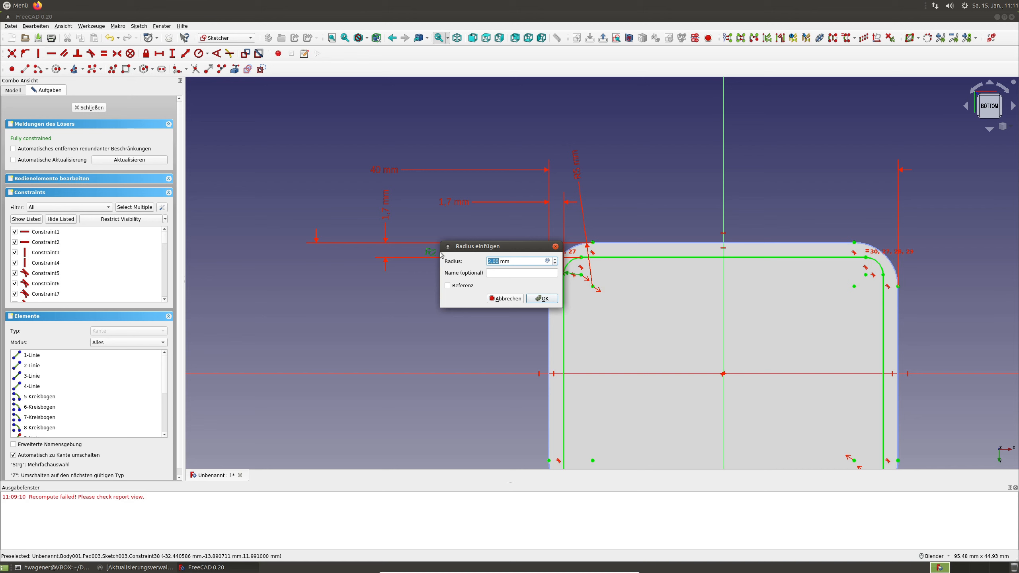
text(3,5)
key(Return)
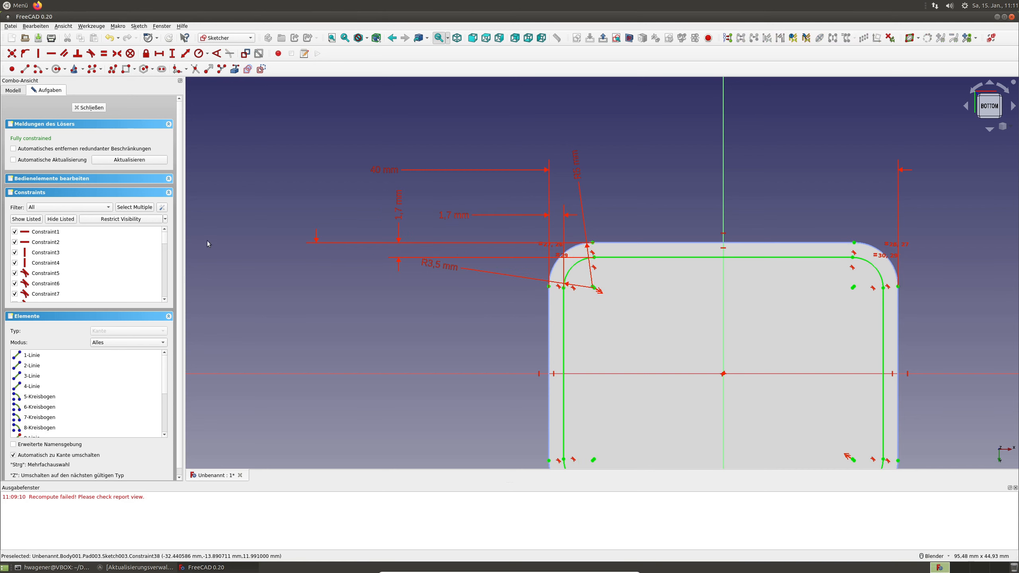
click(89, 107)
Step: Show the Gehaeuse body again together with the lid
middle_drag(533, 405, 616, 370)
shift+middle_drag(500, 345, 526, 245)
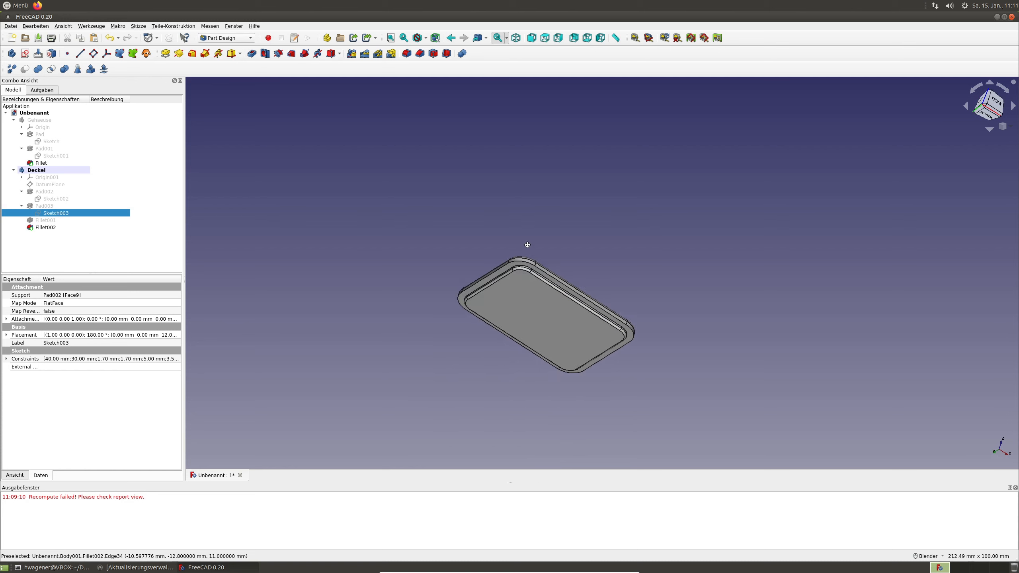
click(43, 121)
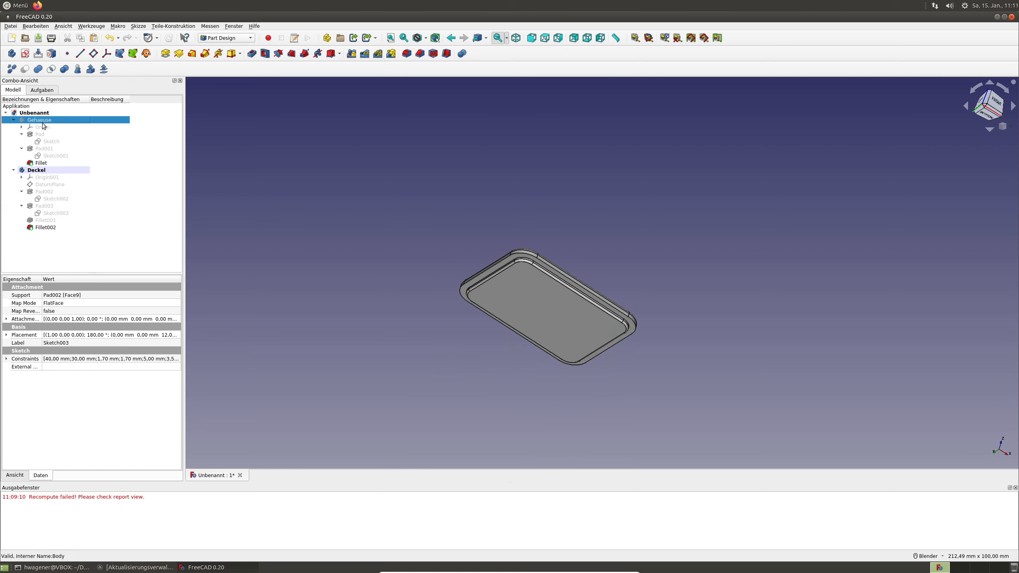
middle_drag(554, 315, 522, 376)
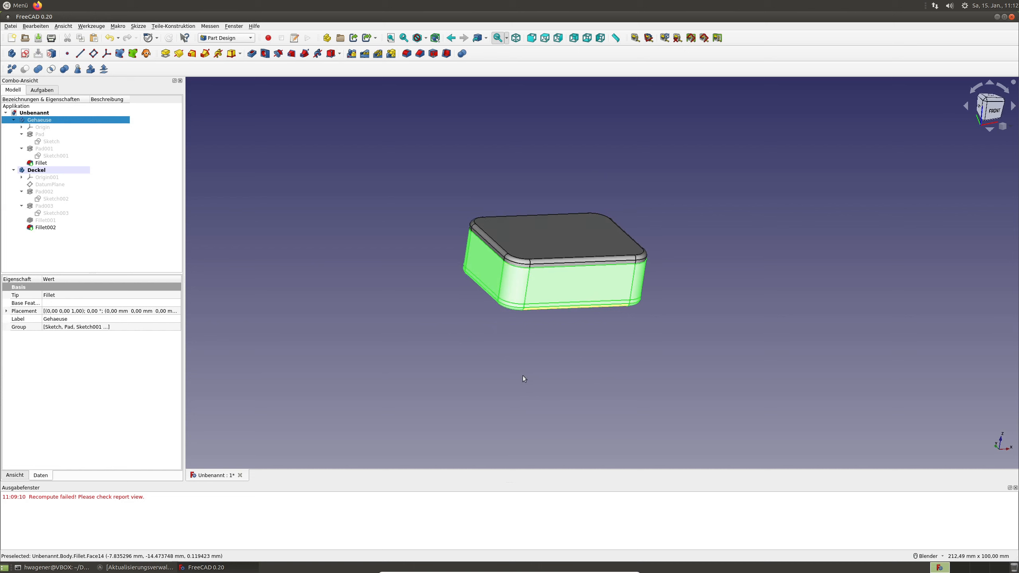
Step: Set the display transparency of the Gehaeuse body to 73 and of the Deckel to 72
click(42, 126)
click(44, 121)
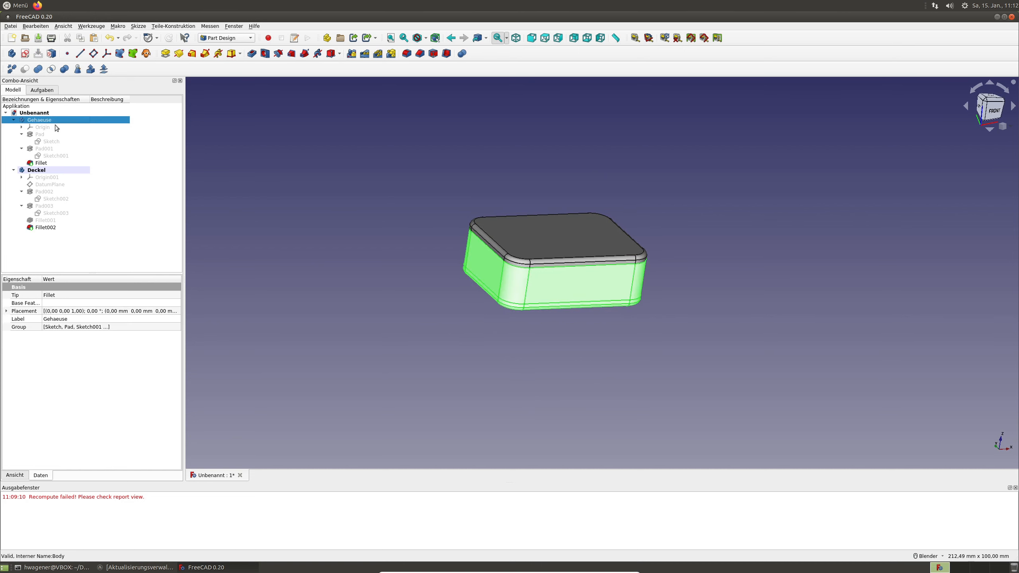
key(ctrl+d)
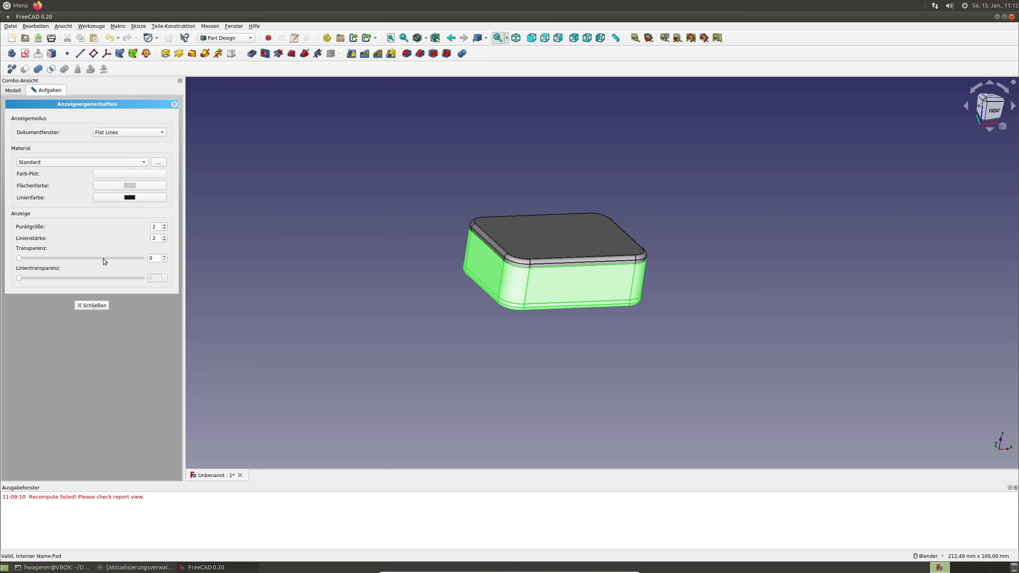
drag(23, 258, 102, 265)
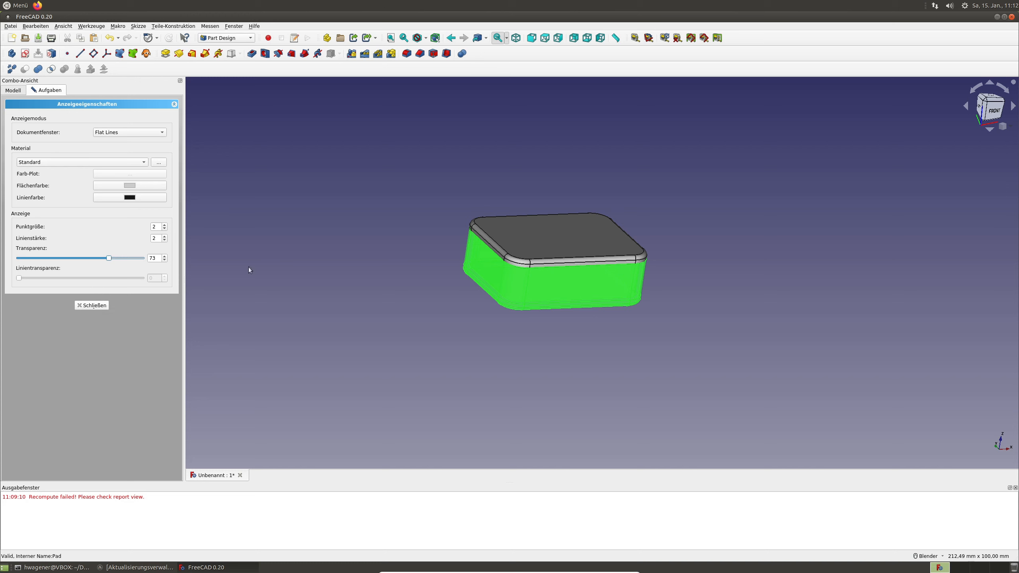
click(525, 241)
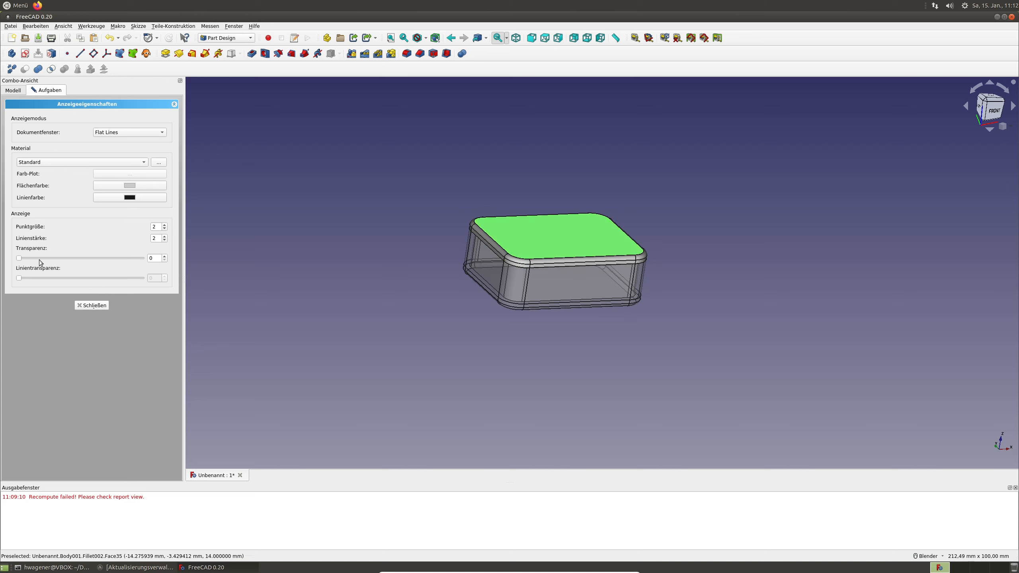
drag(19, 258, 113, 264)
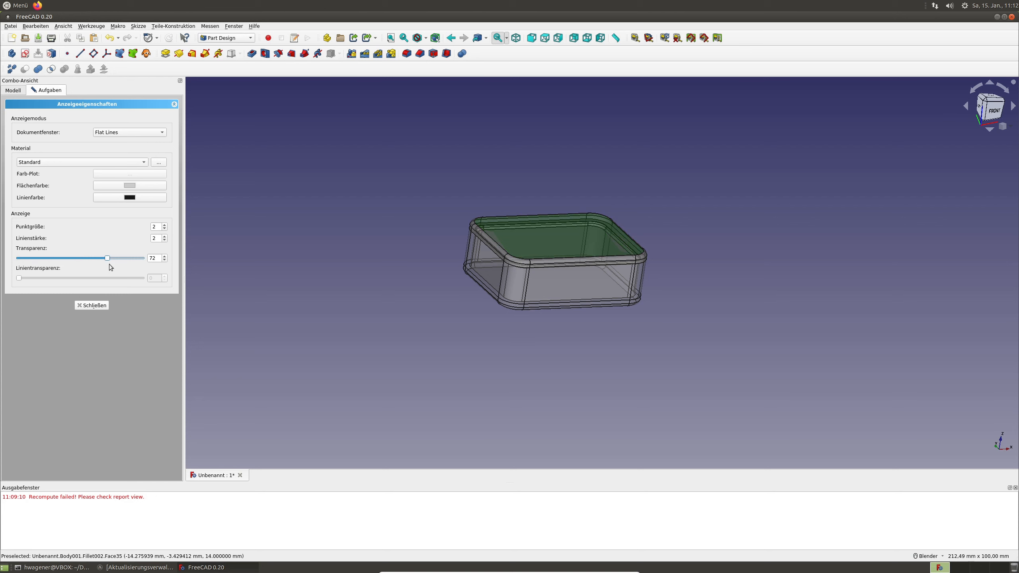
Step: Examine how the lid's rim fits inside the housing walls from below and in the top view, and close the display properties
middle_drag(517, 290, 563, 227)
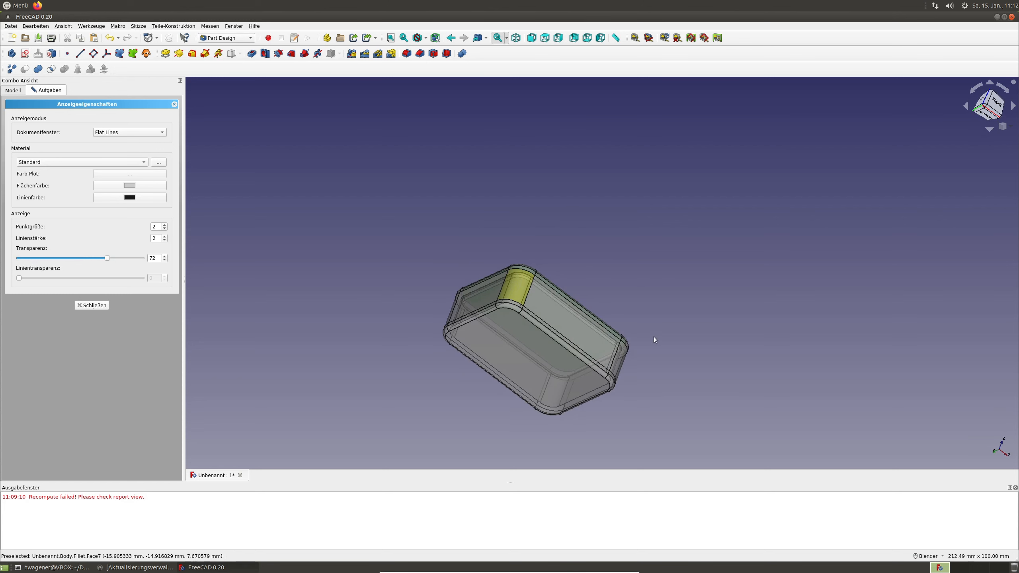
middle_drag(654, 340, 647, 242)
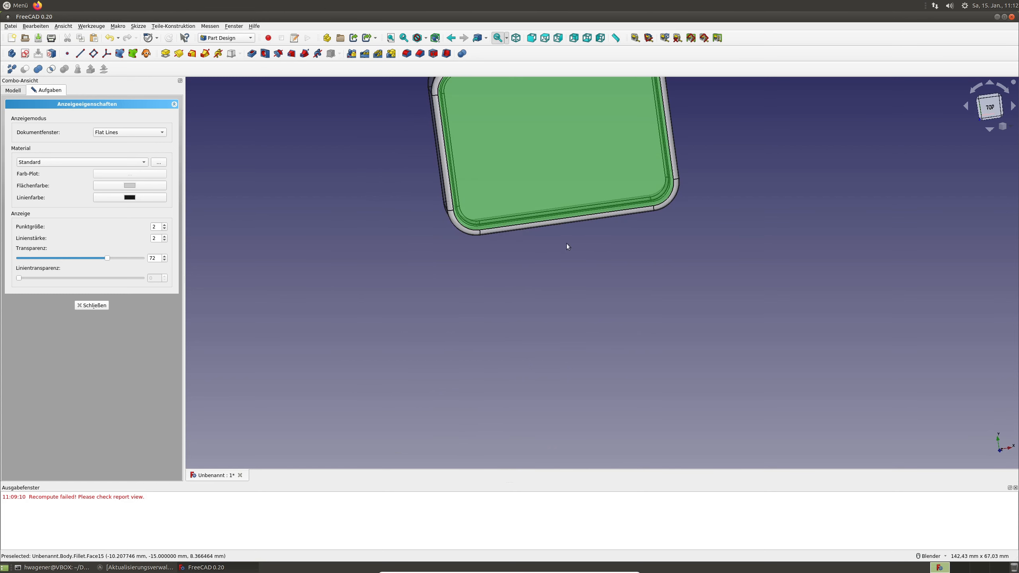
key(2)
shift+middle_drag(561, 248, 477, 337)
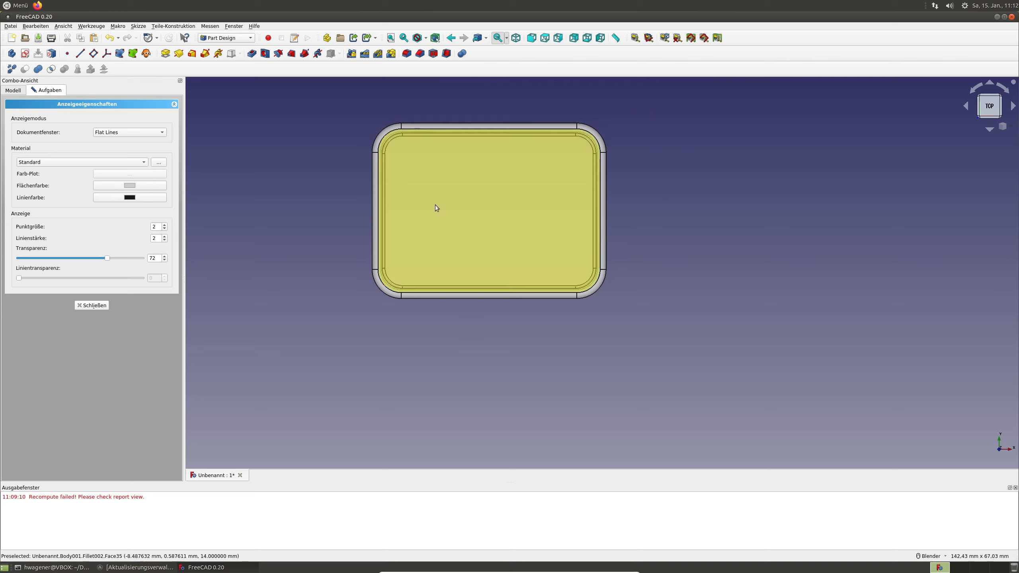
click(392, 151)
scroll(376, 148, up, 6)
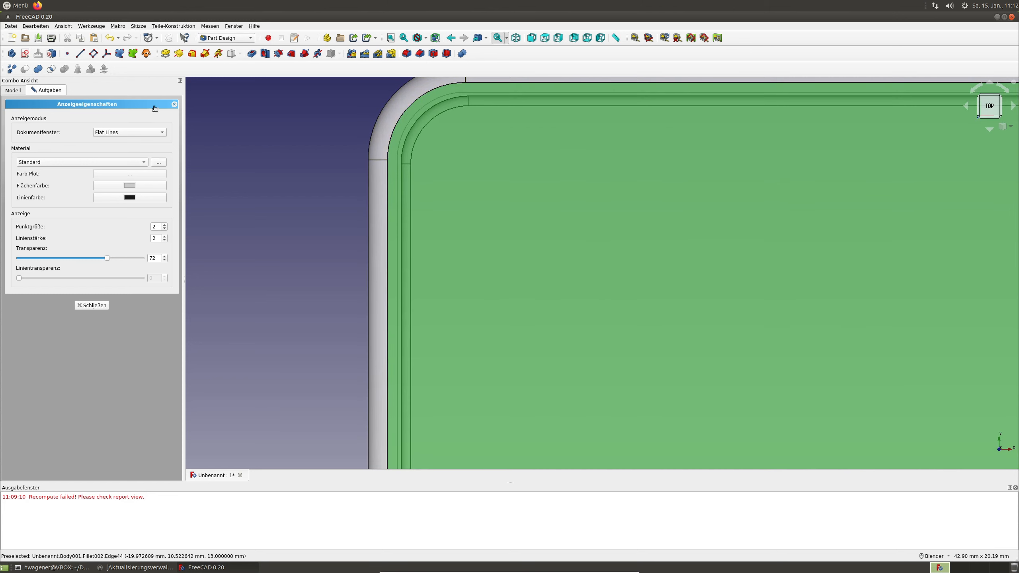
click(90, 307)
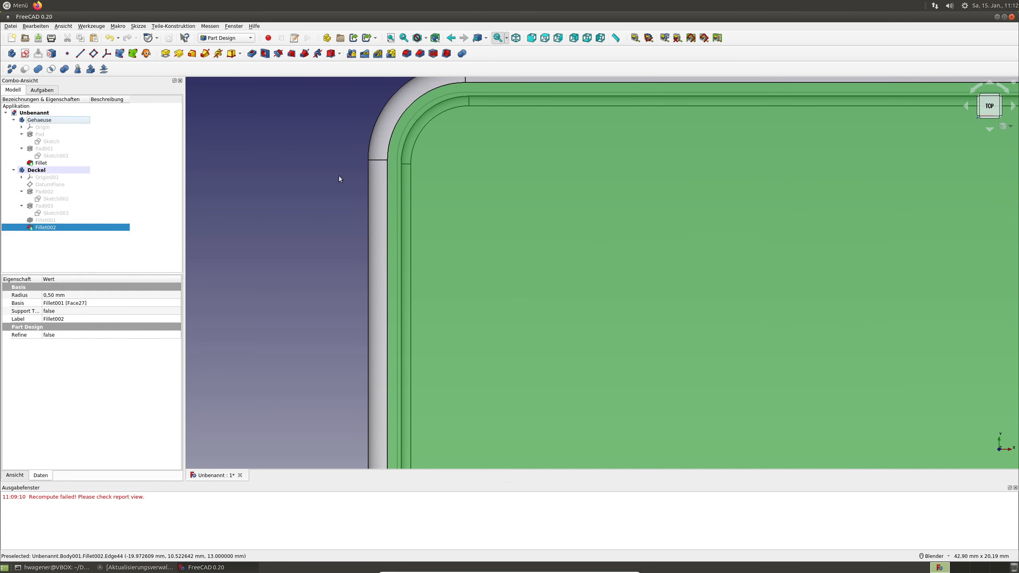
Step: Reopen Sketch003 of the lid to check its offsets and corner radius, close it, and inspect the transparent assembled box
scroll(329, 174, down, 5)
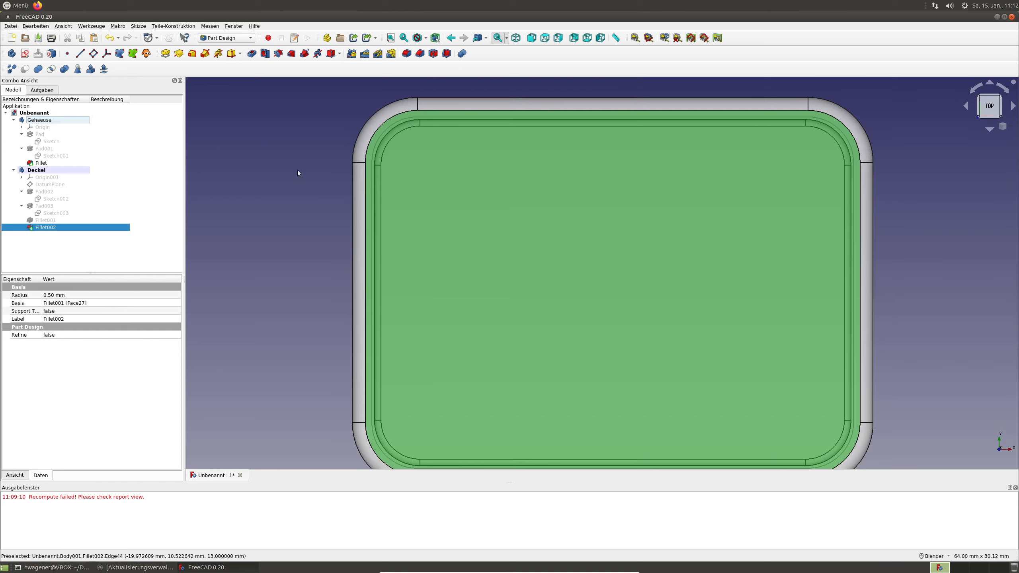
double_click(52, 214)
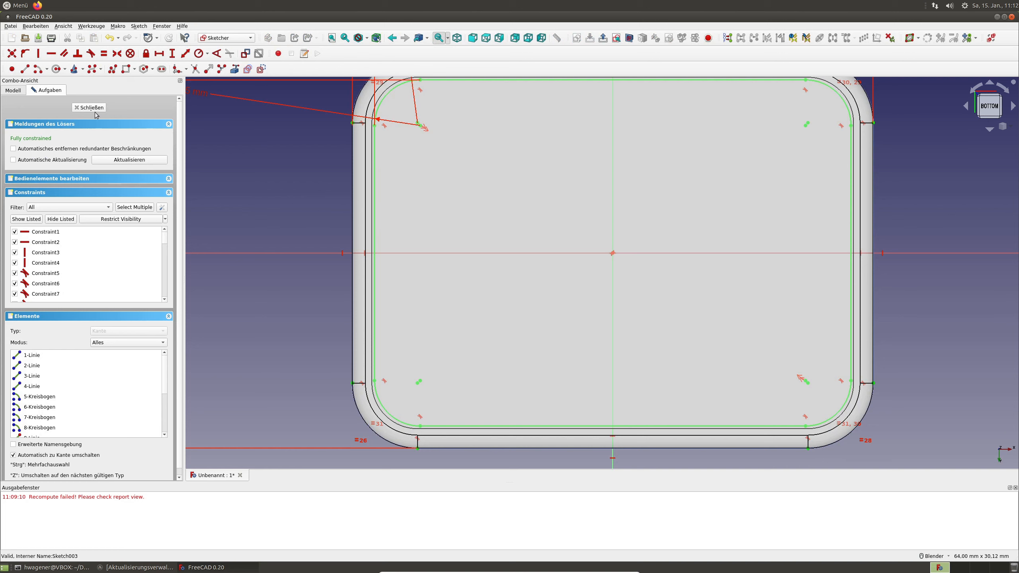
scroll(518, 165, down, 2)
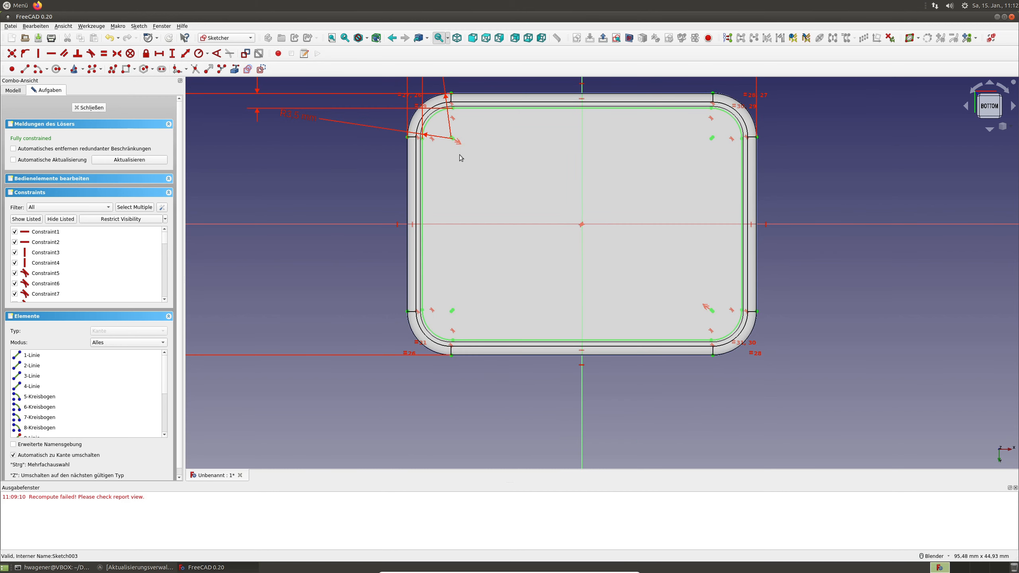
shift+middle_drag(365, 141, 485, 223)
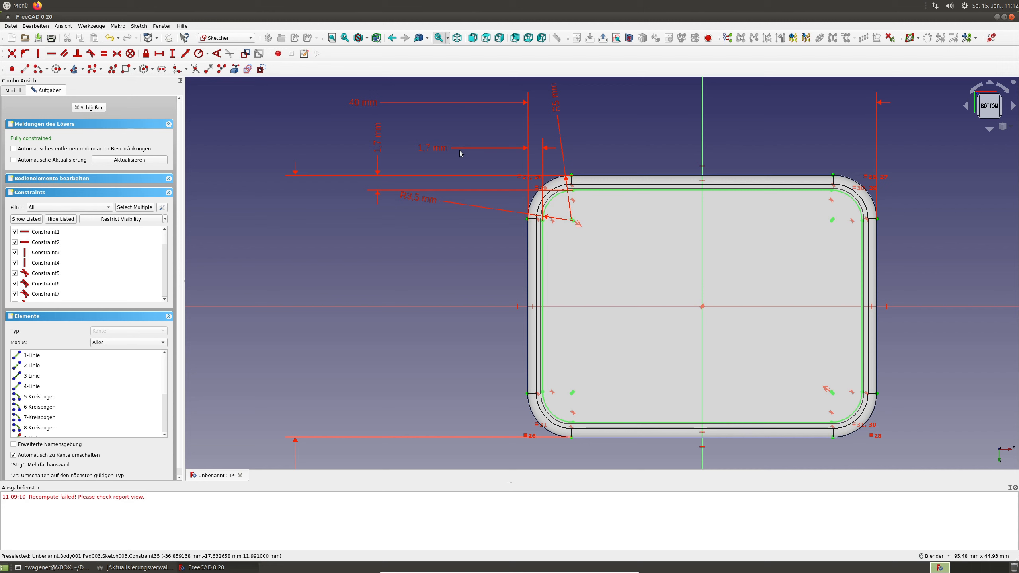
click(100, 107)
middle_drag(380, 256, 427, 245)
scroll(683, 344, down, 3)
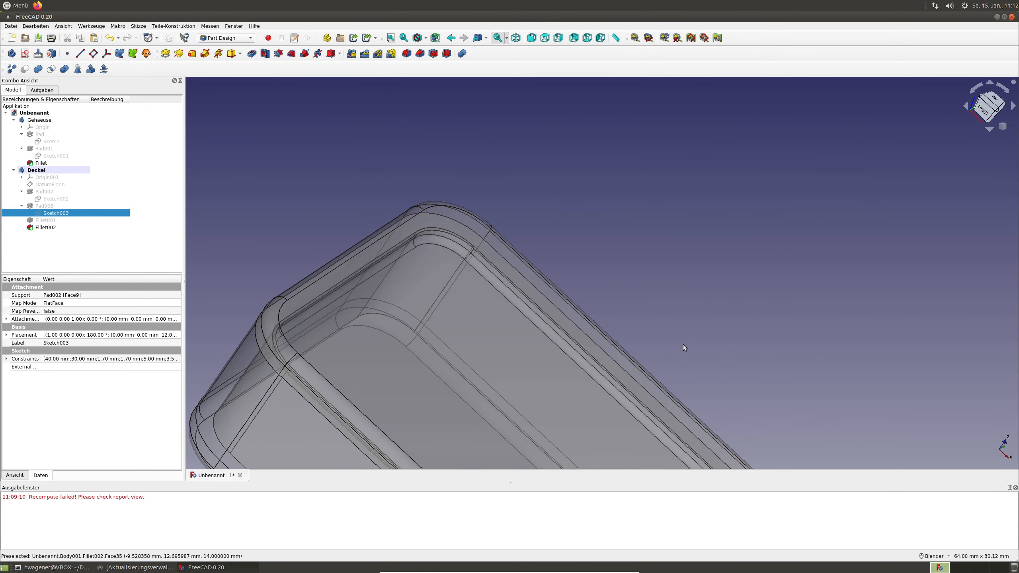
shift+middle_drag(683, 345, 313, 255)
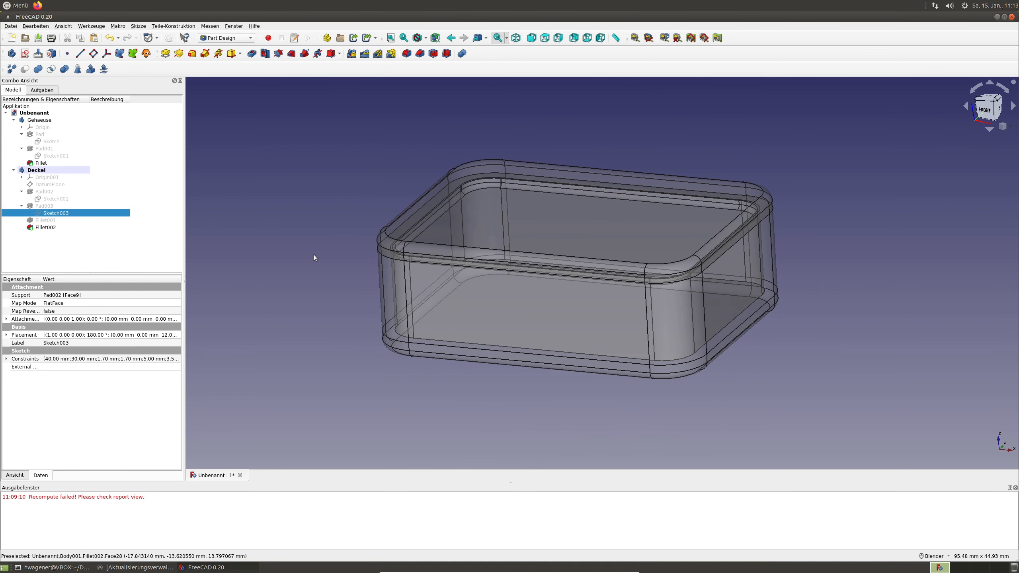